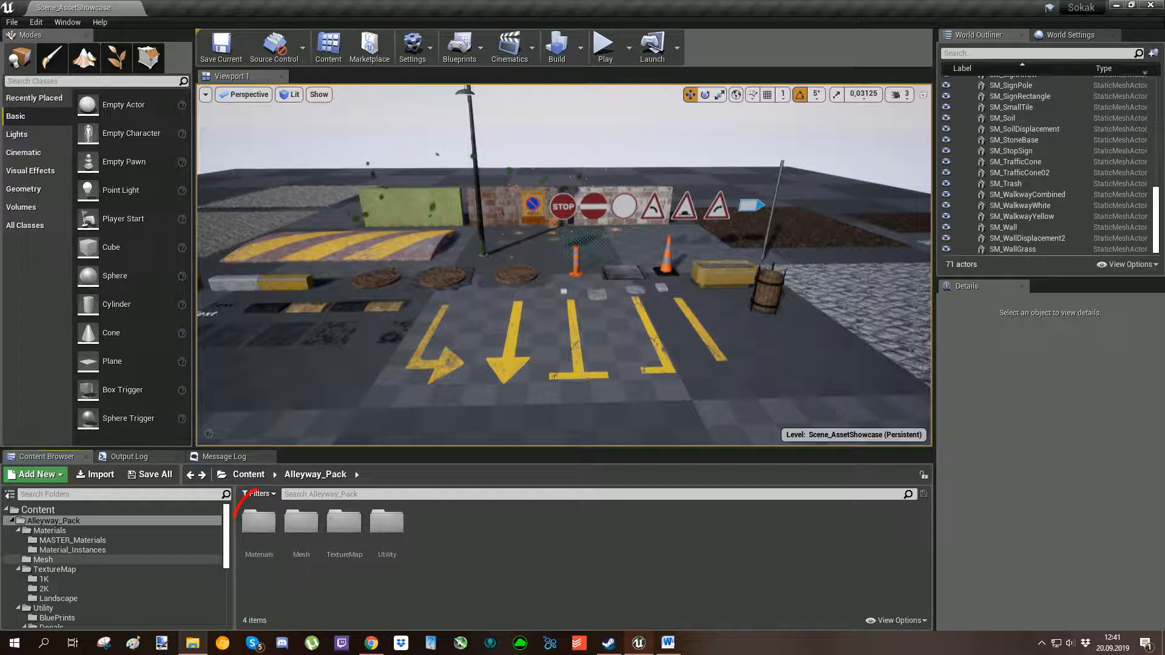
Open the MASTER_Materials folder inside Alleyway_Pack's Materials folder to review the master materials, and return to Materials.
double_click(258, 522)
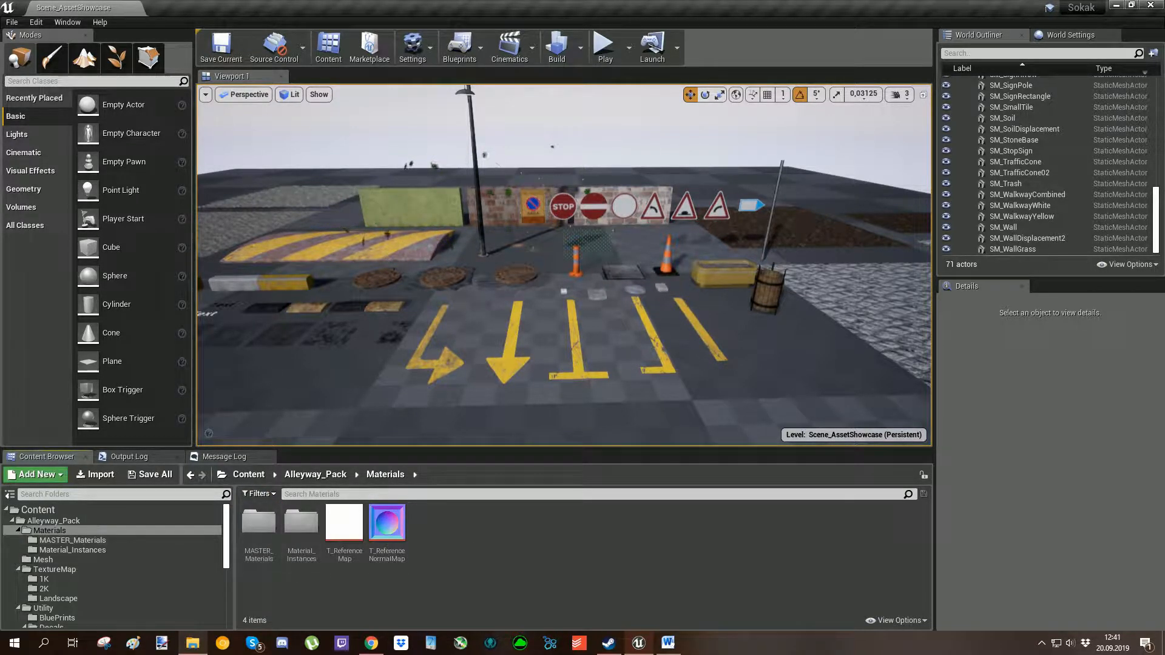
left_click(259, 527)
double_click(259, 526)
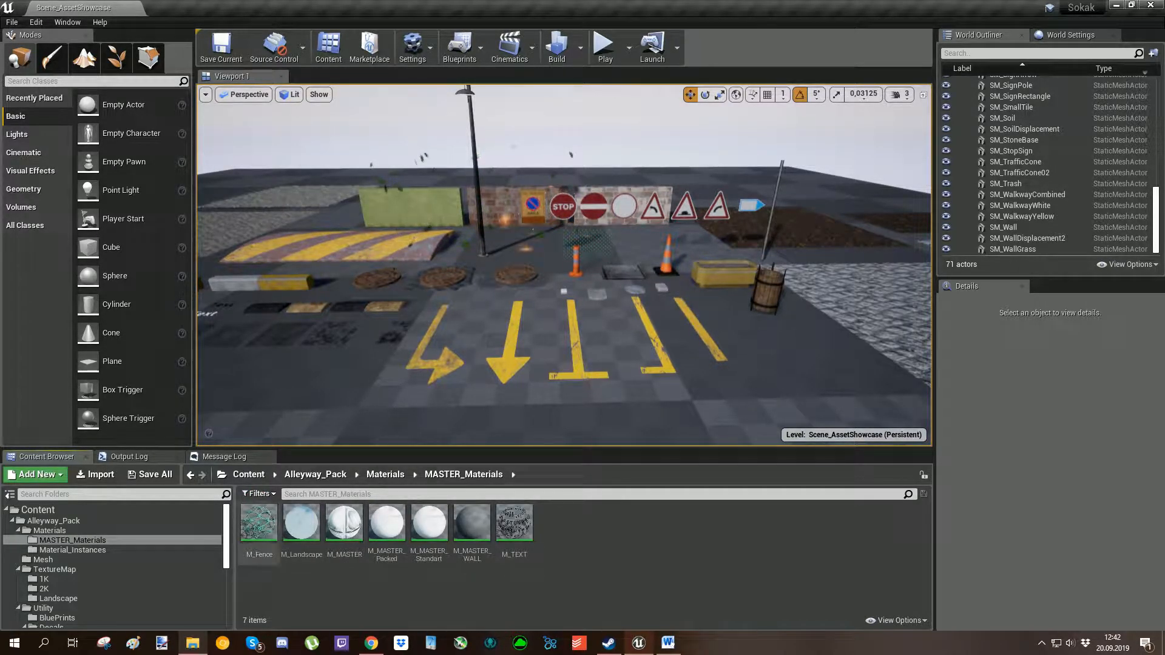
key("alt+Left")
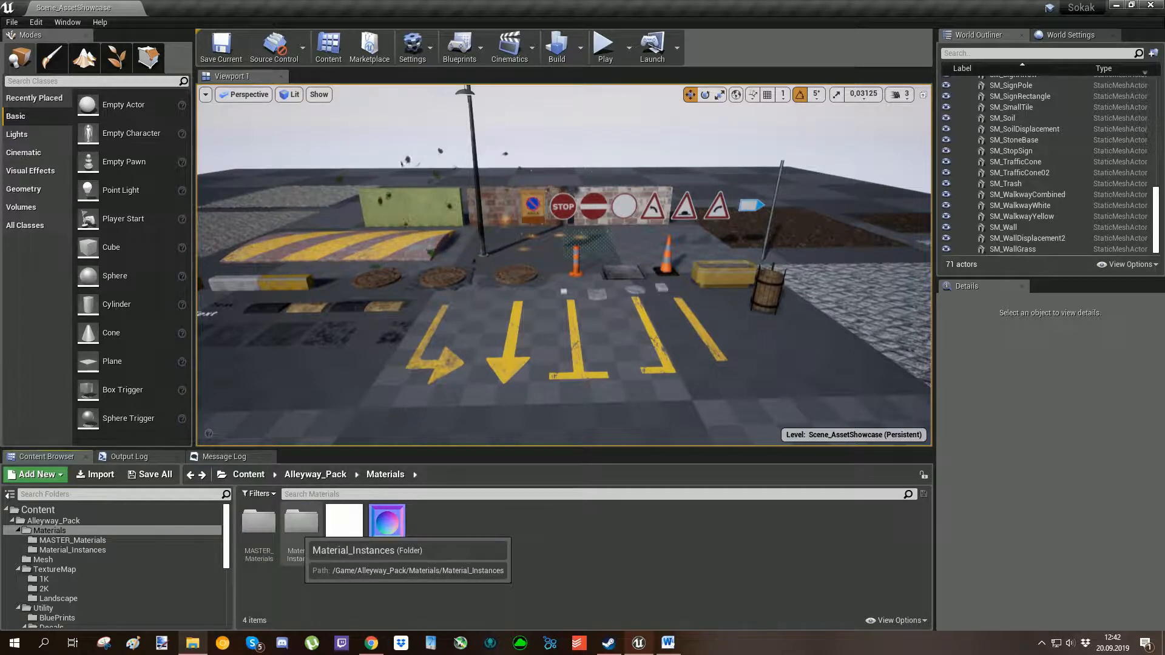
Look through the material instances in the Material_Instances folder and return to the Alleyway_Pack folder.
double_click(301, 522)
scroll(557, 527, "down", 2)
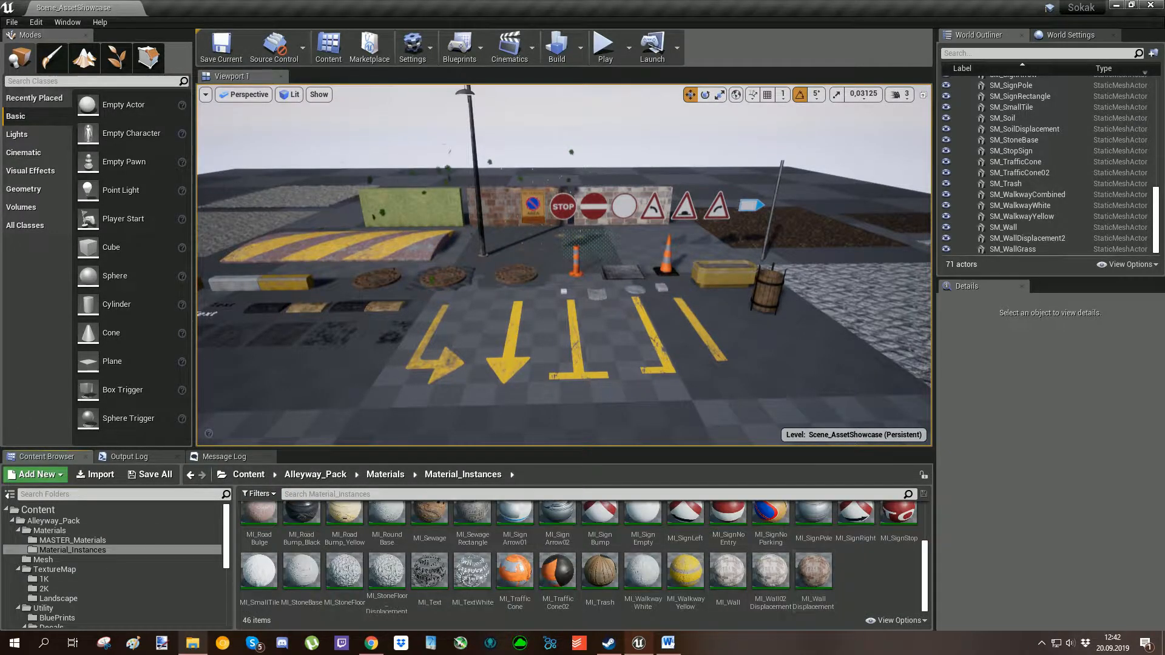
scroll(557, 528, "up", 2)
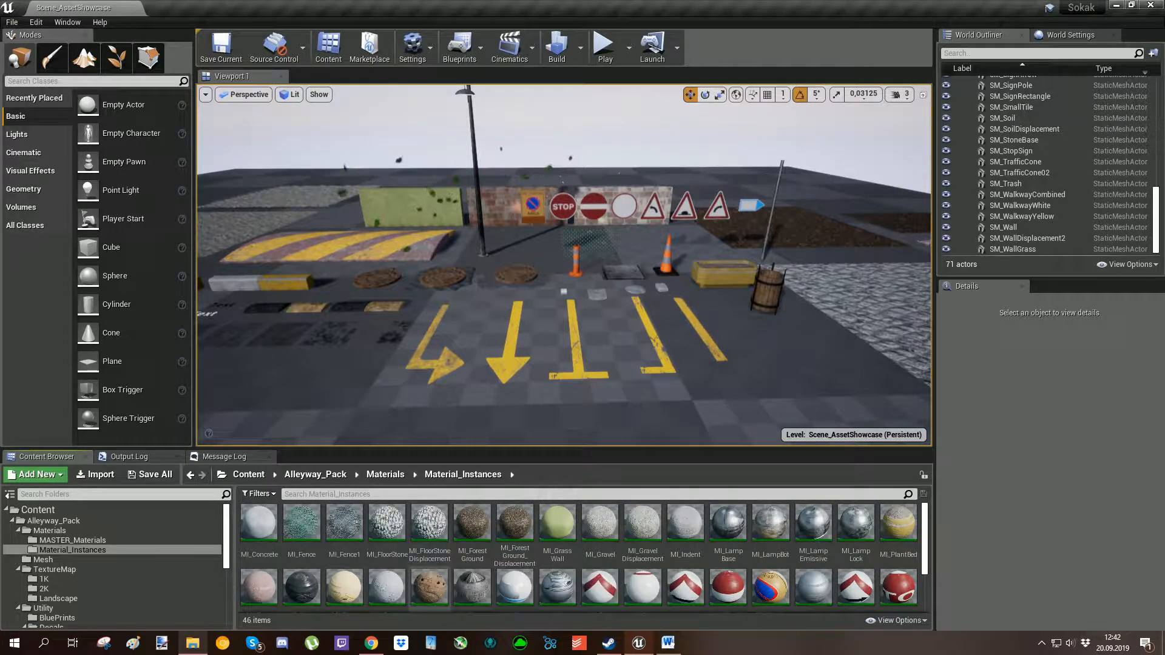
scroll(855, 534, "down", 3)
key("alt+Left")
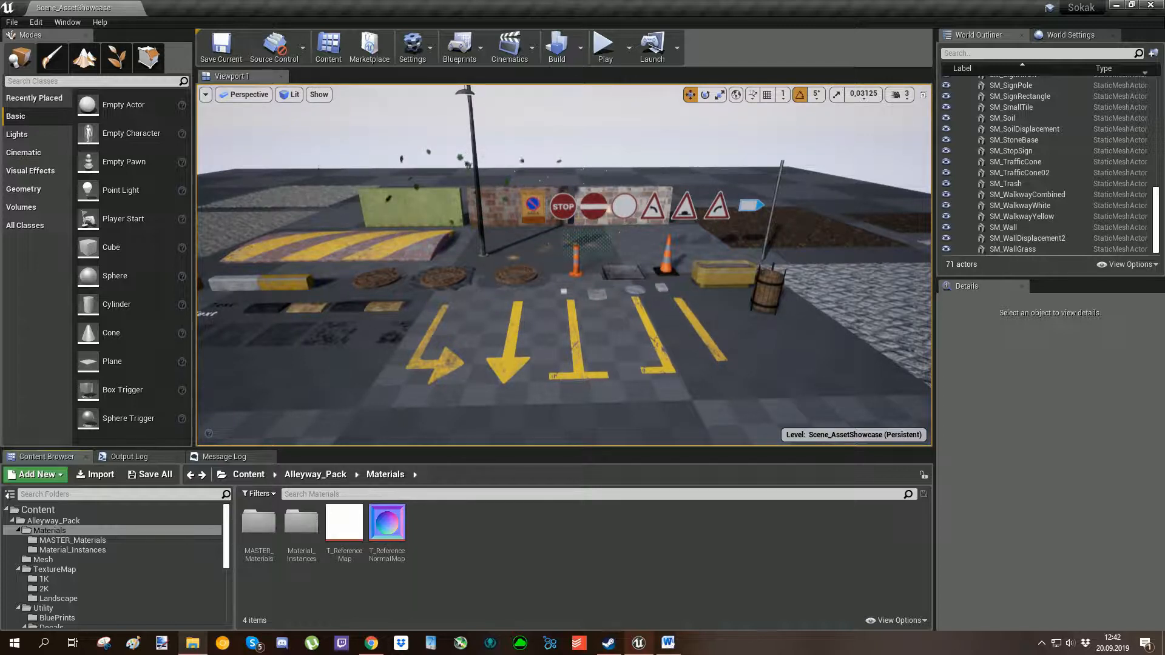
key("alt+Left")
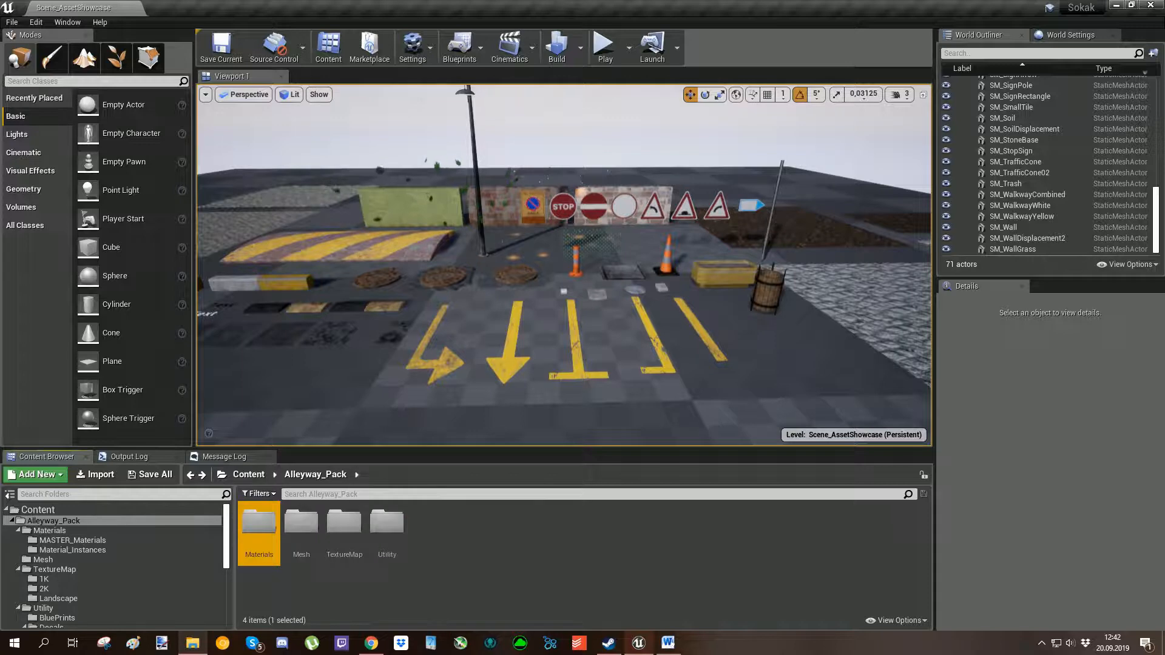
Look through the static meshes in the Mesh folder and return to the Alleyway_Pack folder.
left_click(376, 588)
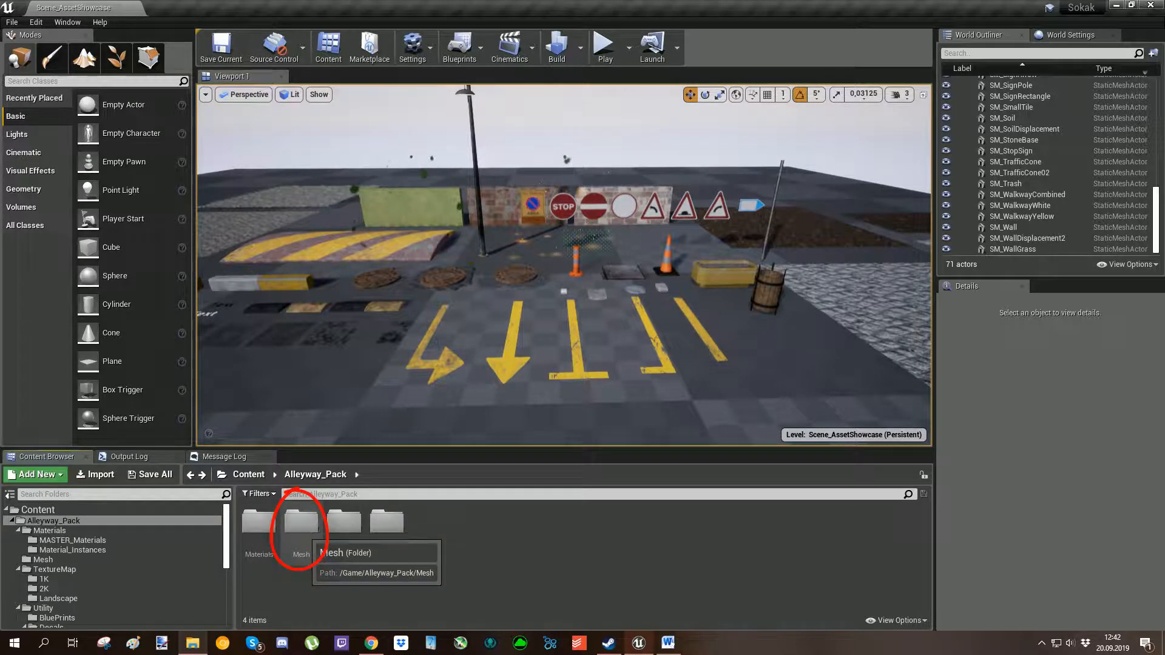
double_click(301, 522)
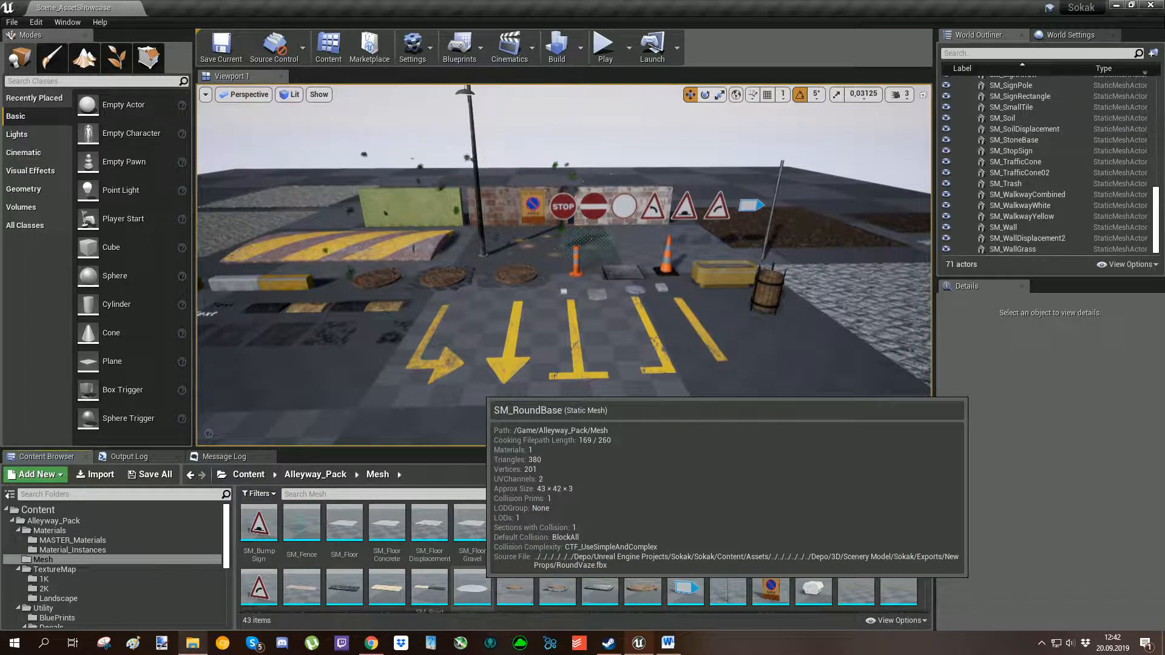
scroll(686, 579, "down", 2)
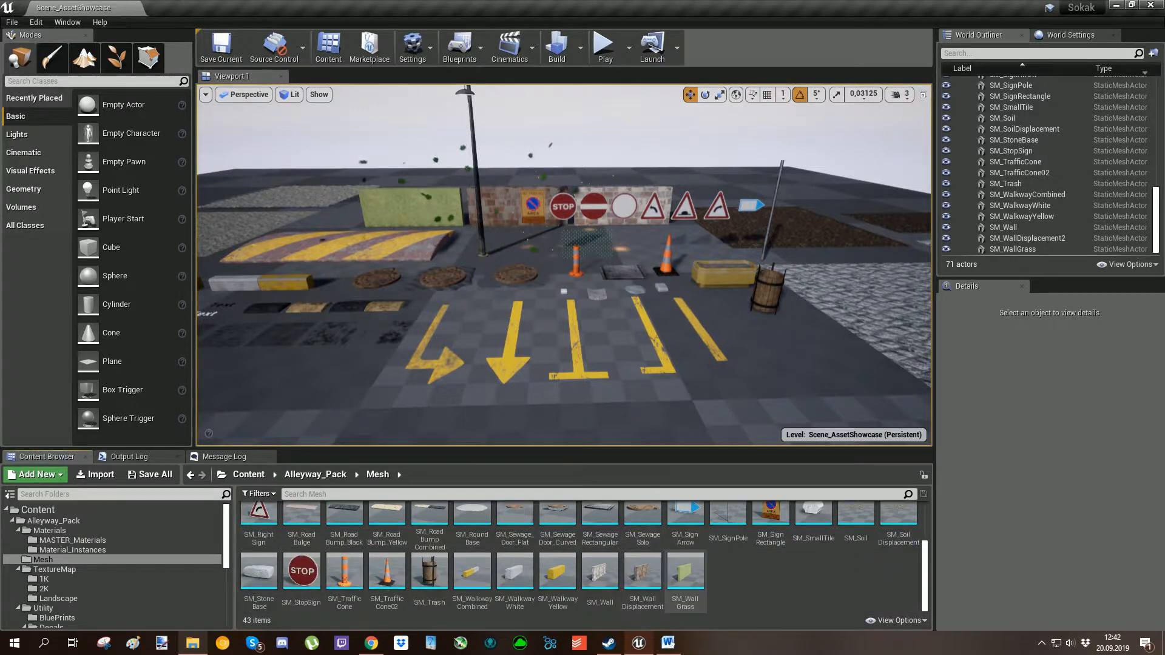
scroll(685, 580, "up", 2)
key("alt+Left")
left_click(388, 586)
Open the TextureMap folder to view its subfolders and return to the Alleyway_Pack folder.
left_click(335, 531)
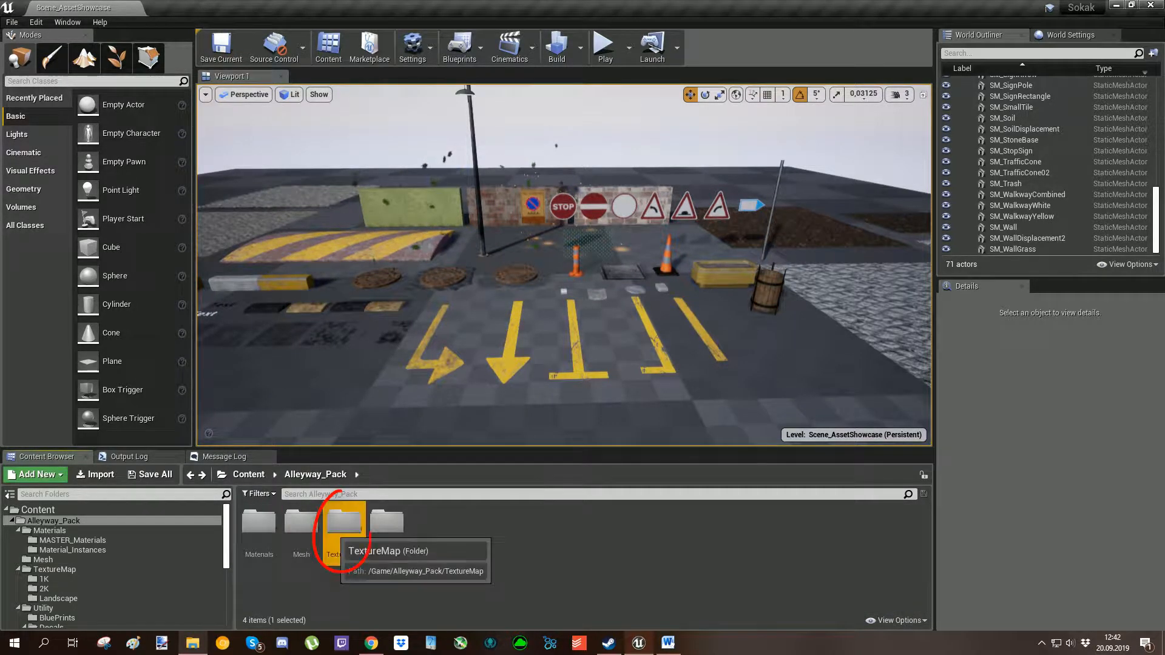
double_click(342, 523)
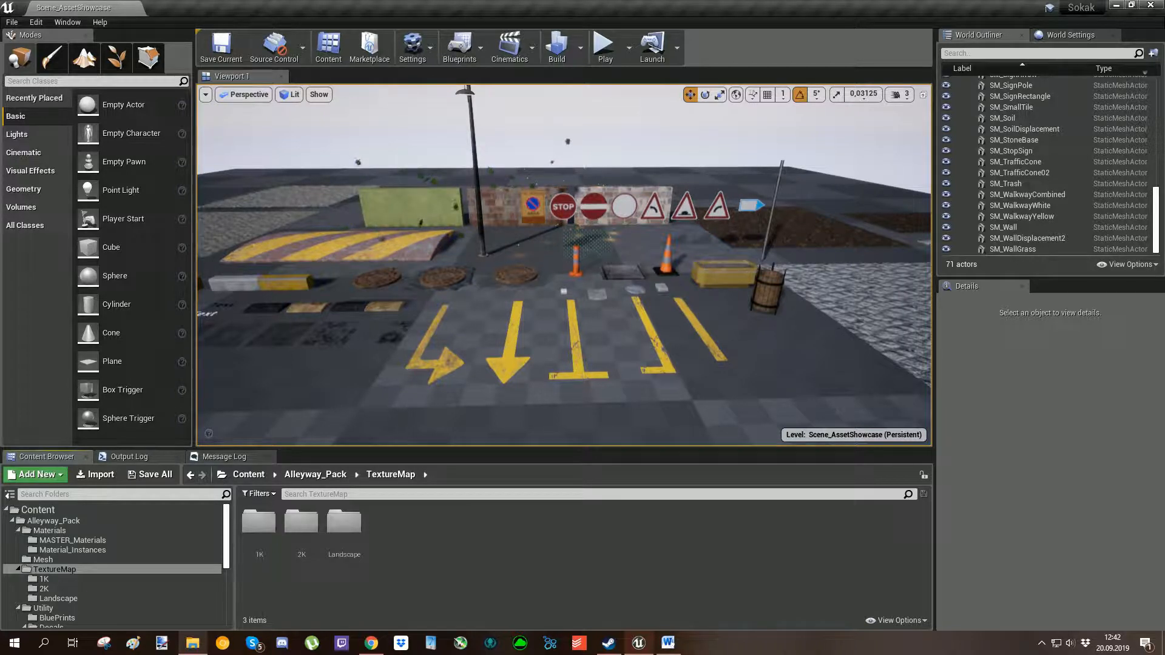
key("alt+Left")
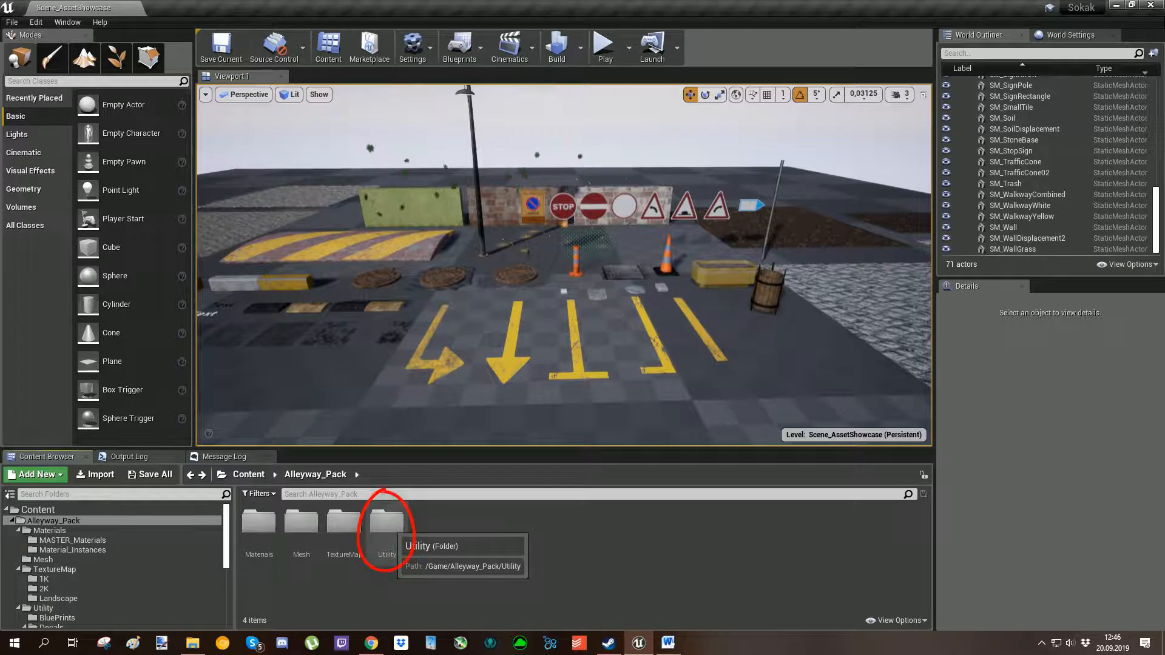
Open the Utility folder and view the contents of its BluePrints and Decals subfolders.
double_click(387, 523)
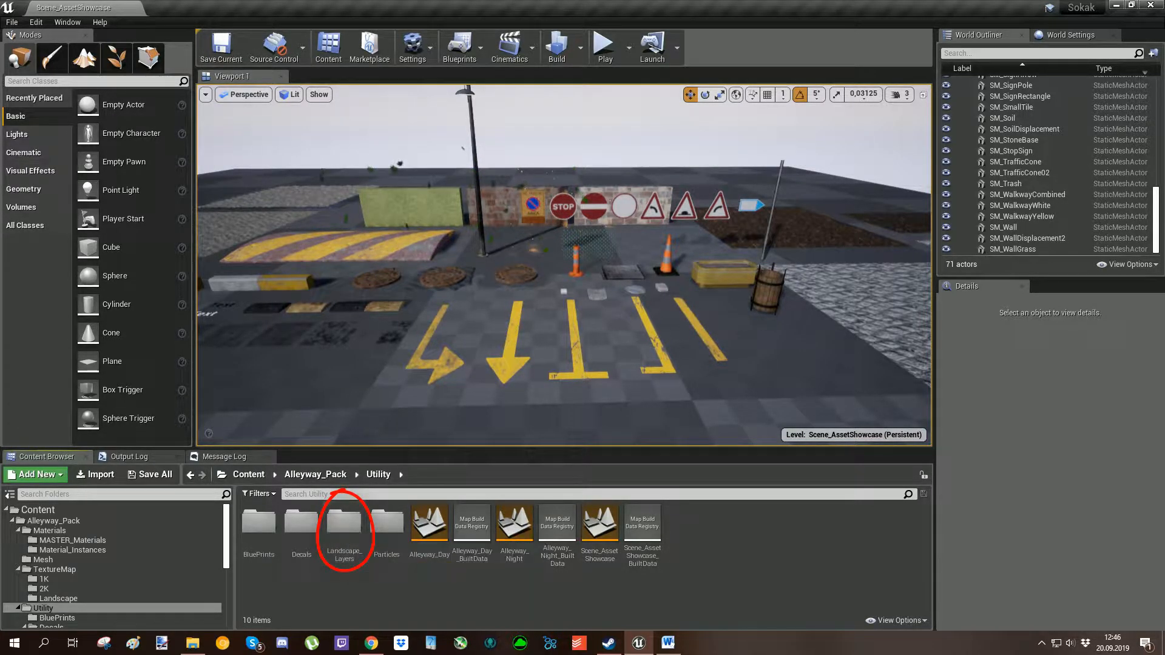
double_click(257, 530)
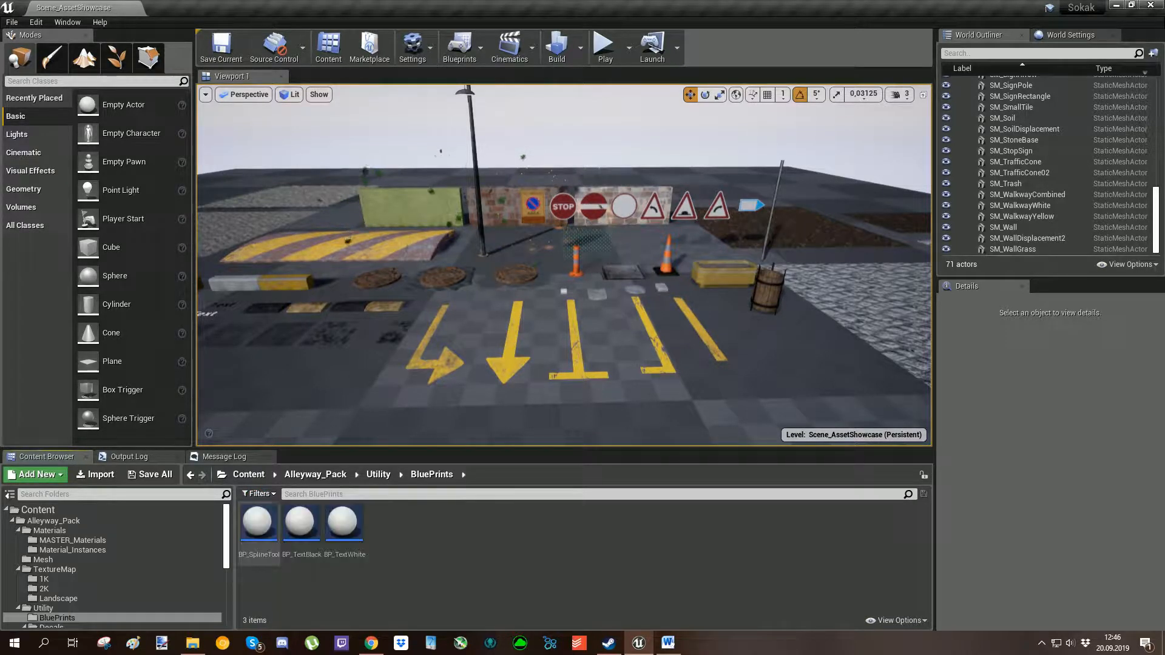
key("alt+Left")
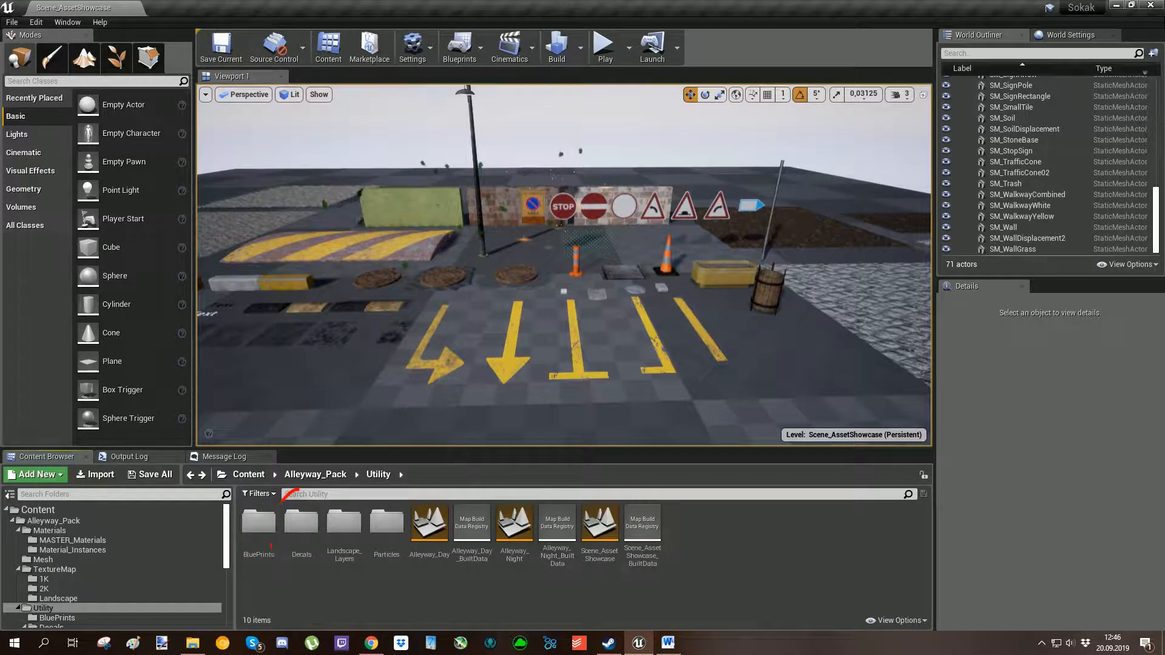
double_click(301, 525)
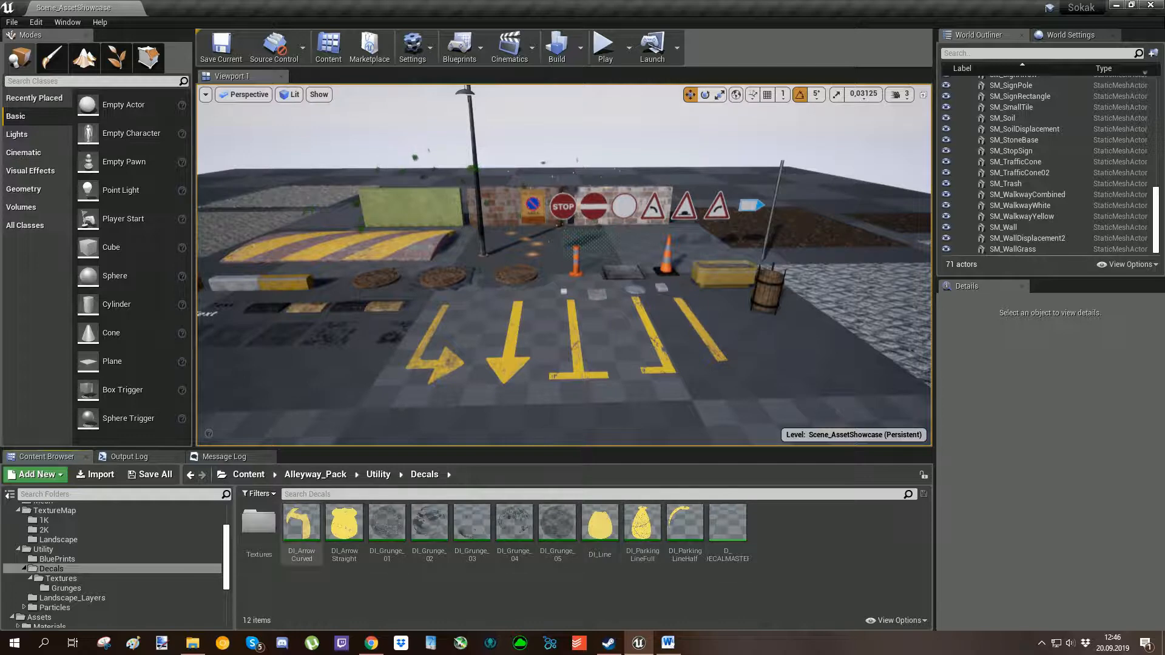
key("alt+Left")
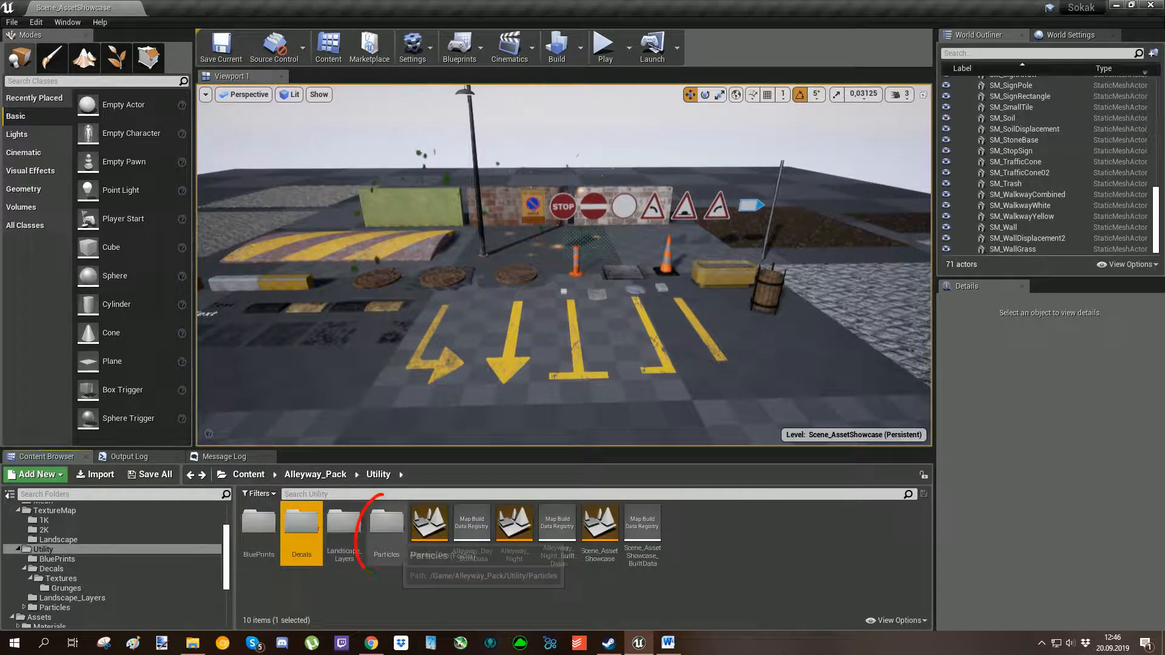
View the Particles and Landscape_Layers subfolders of Utility and return to the Alleyway_Pack folder.
double_click(388, 530)
key("alt+Left")
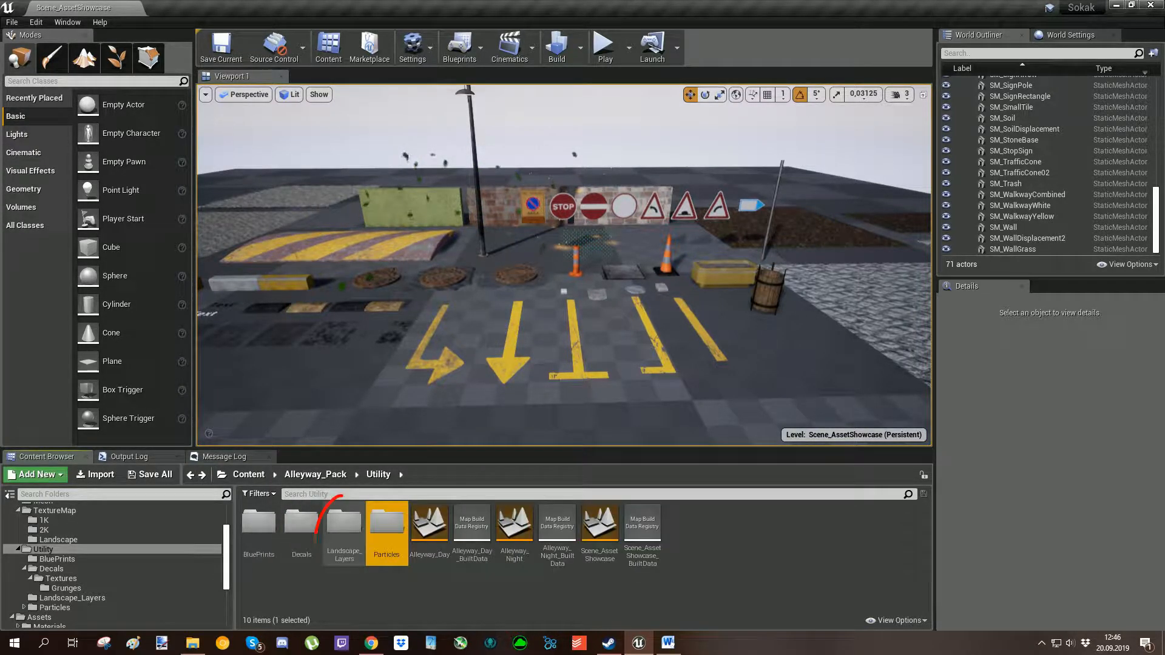
double_click(344, 528)
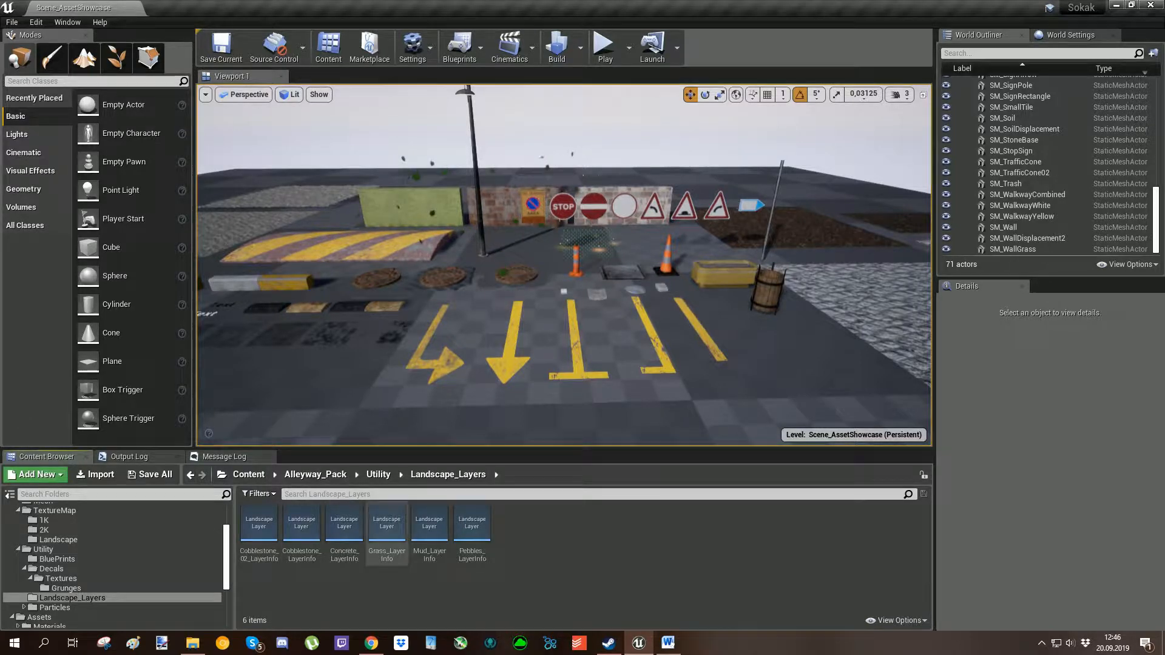
key("alt+Left")
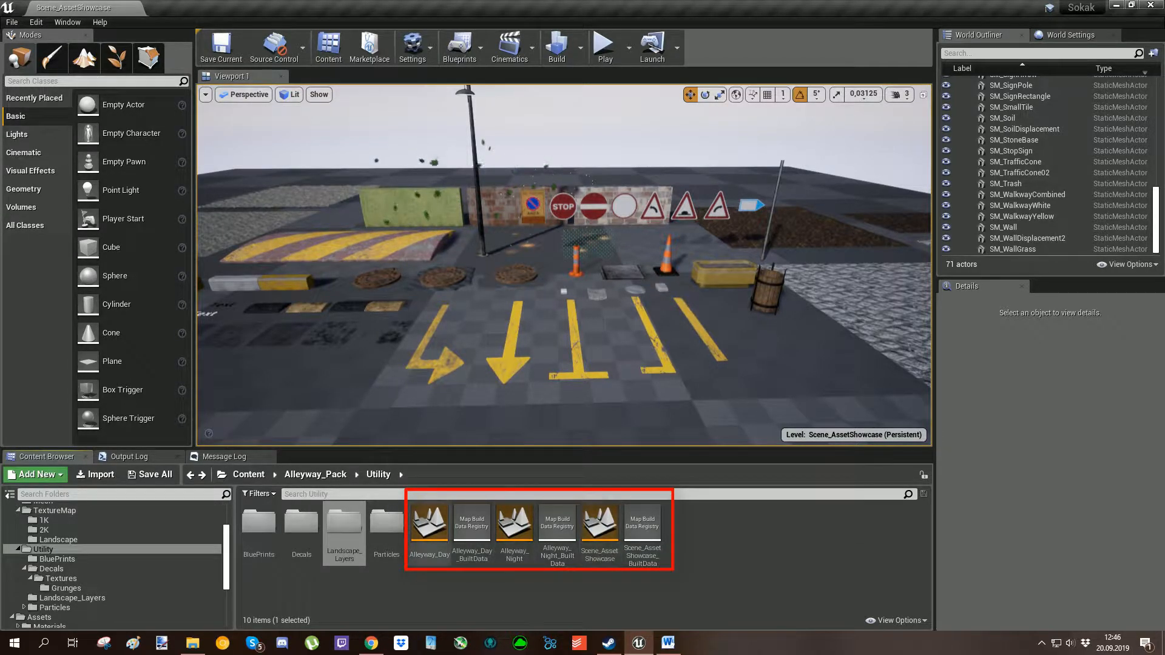
key("alt+Left")
key("Escape")
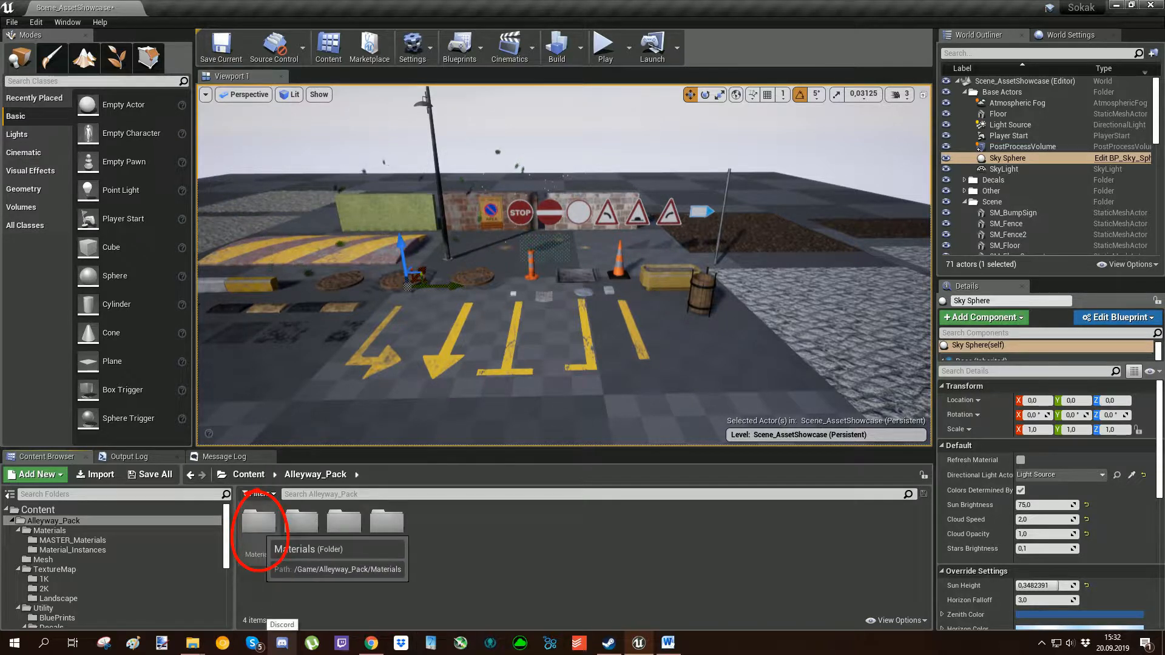
Reopen the MASTER_Materials folder and view the three wall meshes in the scene alongside the M_MASTER material.
double_click(259, 520)
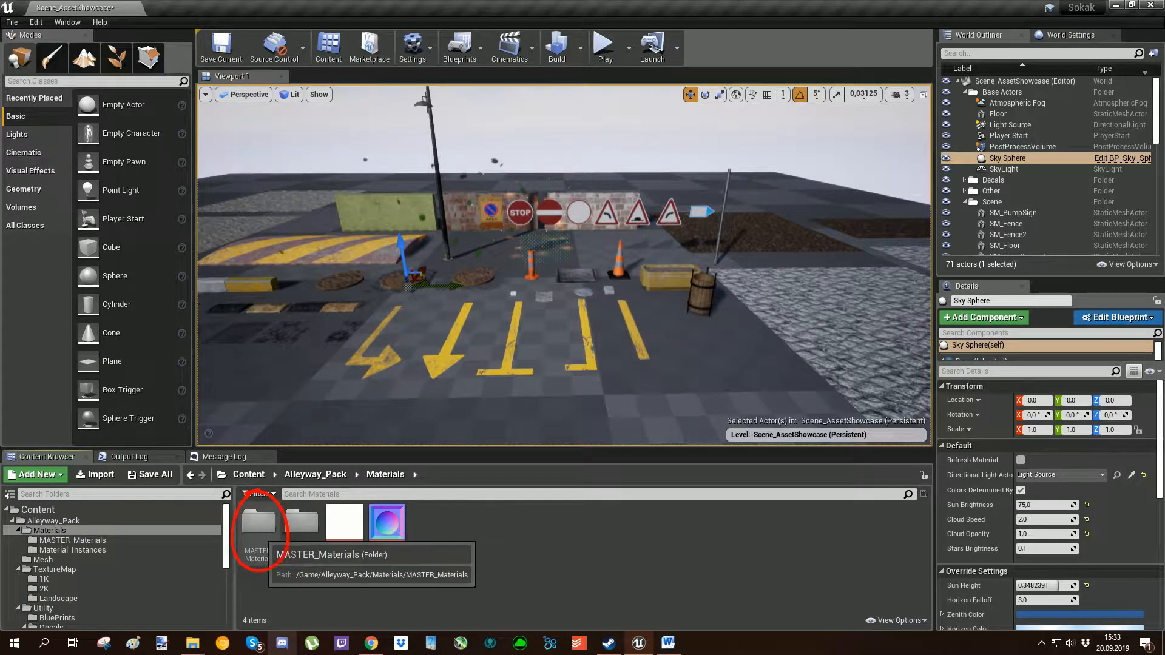
double_click(259, 520)
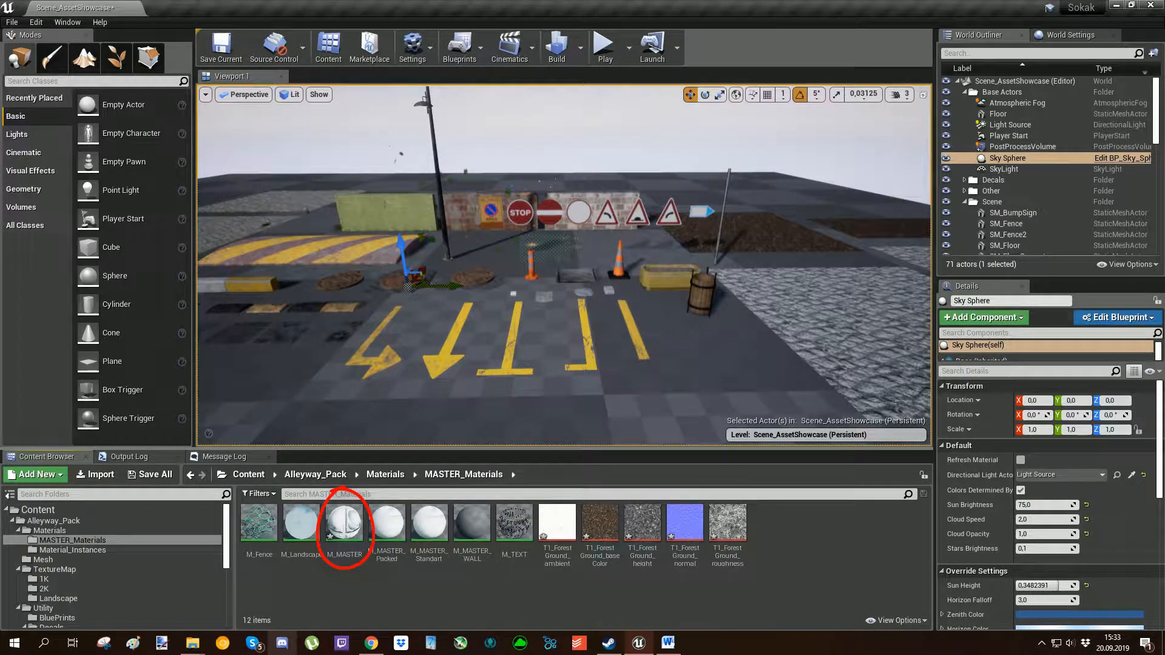
mouse_move(564, 267)
right_mouse_down()
mouse_move(534, 263)
mouse_move(597, 261)
mouse_move(697, 224)
mouse_move(564, 267)
mouse_move(613, 285)
right_mouse_up()
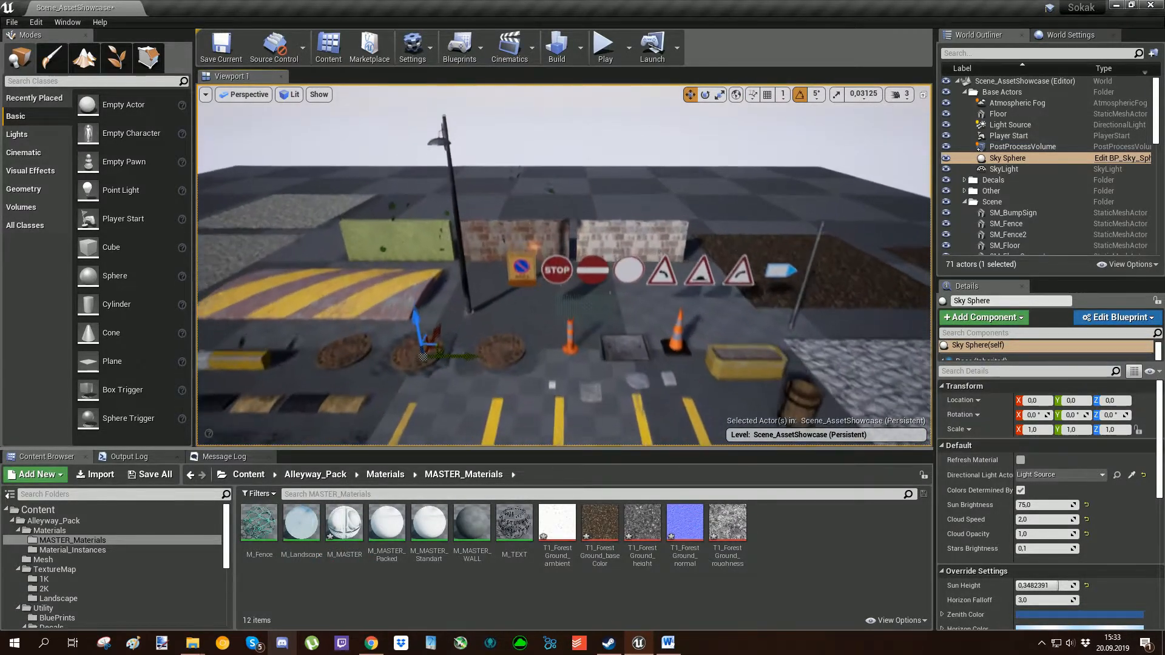
left_click_drag(612, 285, 612, 270)
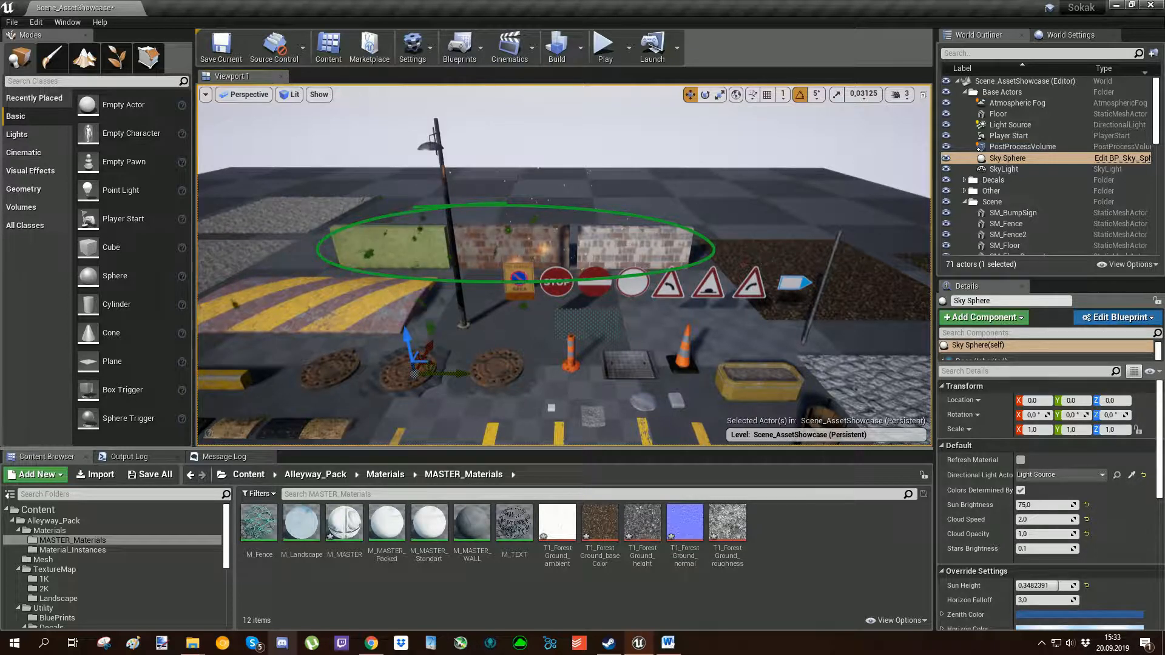
mouse_move(496, 283)
left_mouse_down()
mouse_move(403, 446)
mouse_move(322, 549)
left_mouse_up()
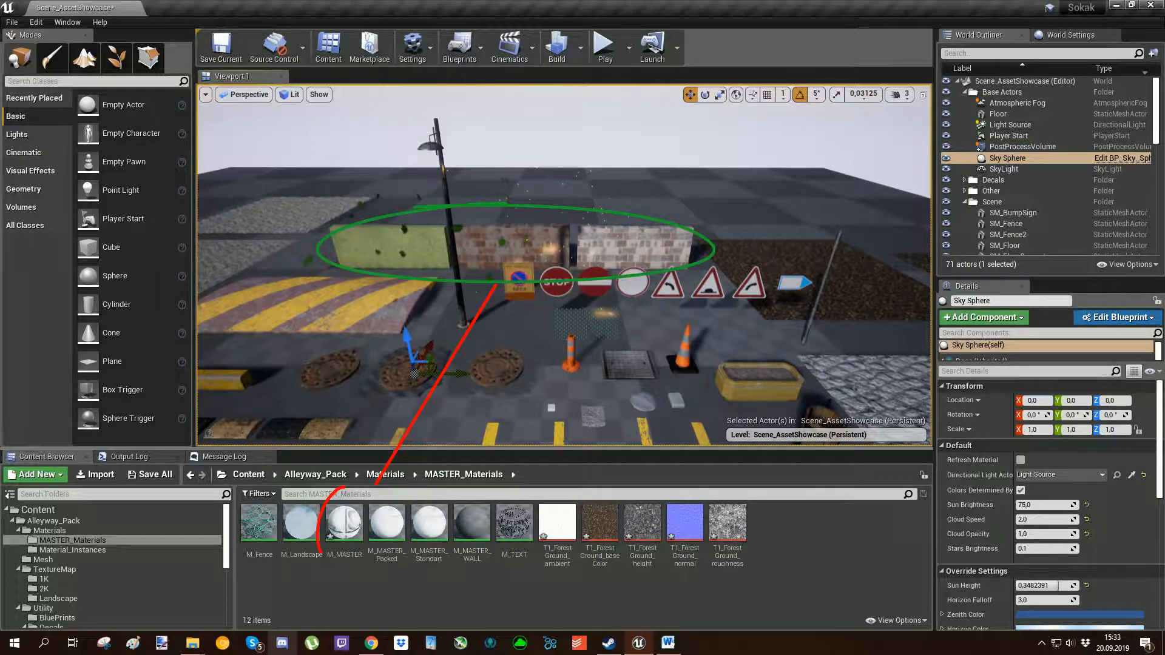
mouse_move(343, 487)
left_mouse_down()
mouse_move(370, 537)
mouse_move(328, 561)
left_mouse_up()
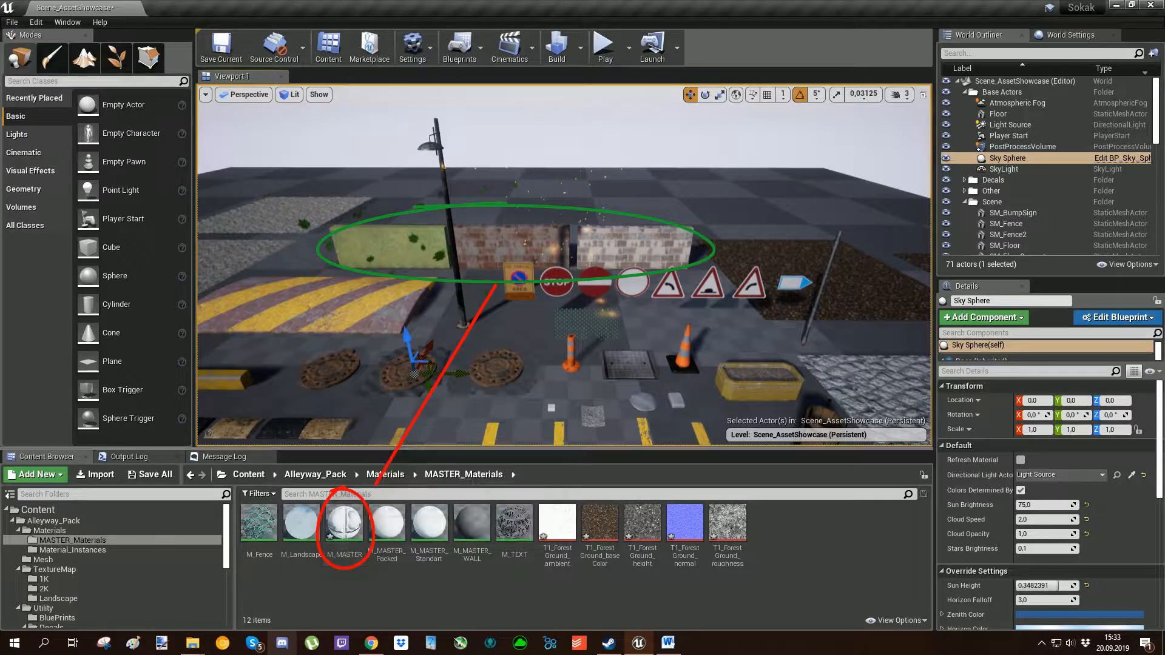
Select the SM_FloorDisplacement stone floor in the scene and open its assigned MI_StoneFloor_Displacement material instance for editing.
mouse_move(564, 264)
right_mouse_down()
mouse_move(655, 267)
mouse_move(685, 285)
mouse_move(688, 255)
right_mouse_up()
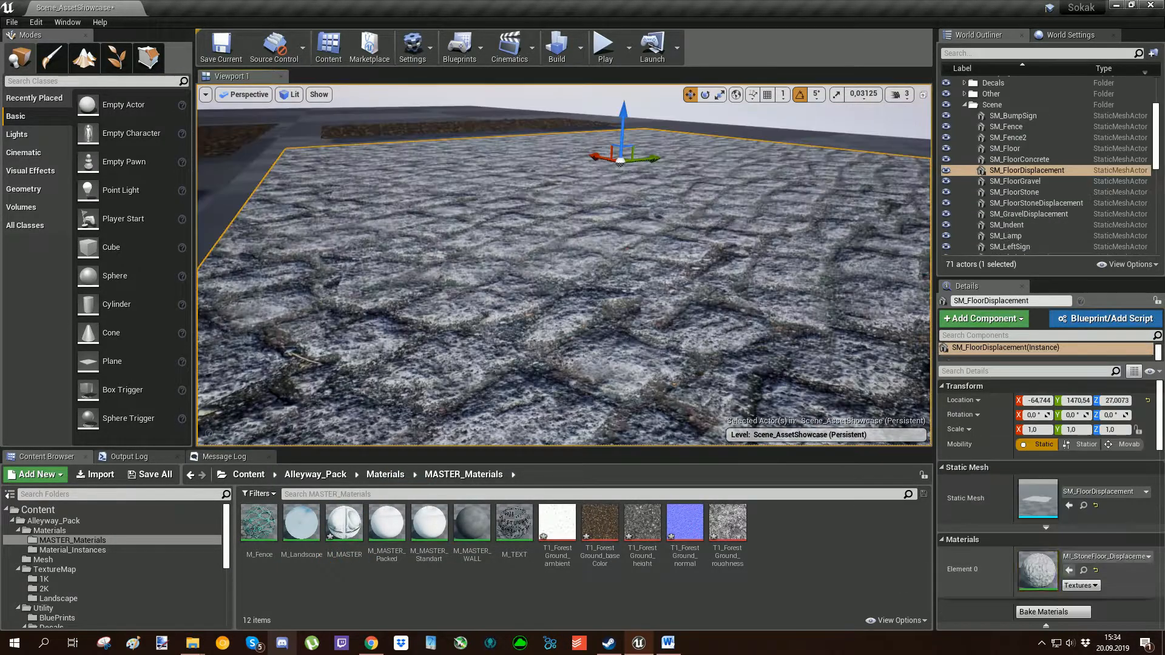
mouse_move(1027, 546)
left_mouse_down()
mouse_move(1036, 600)
mouse_move(1030, 542)
left_mouse_up()
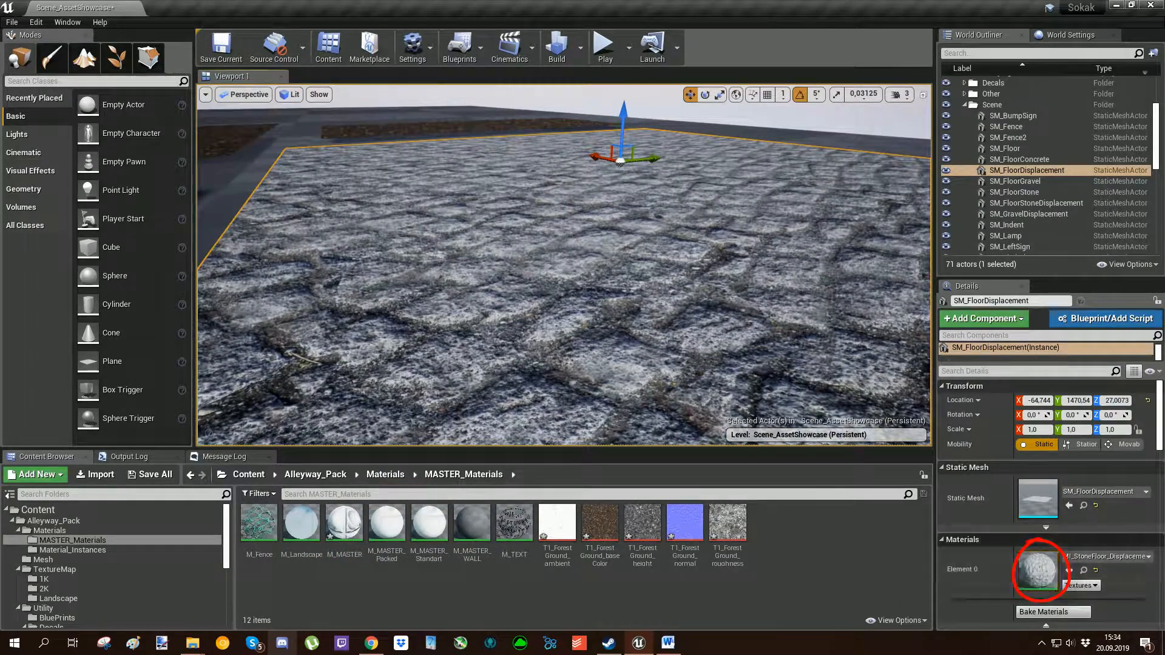
mouse_move(1031, 585)
left_mouse_down()
mouse_move(534, 549)
mouse_move(364, 492)
mouse_move(370, 534)
left_mouse_up()
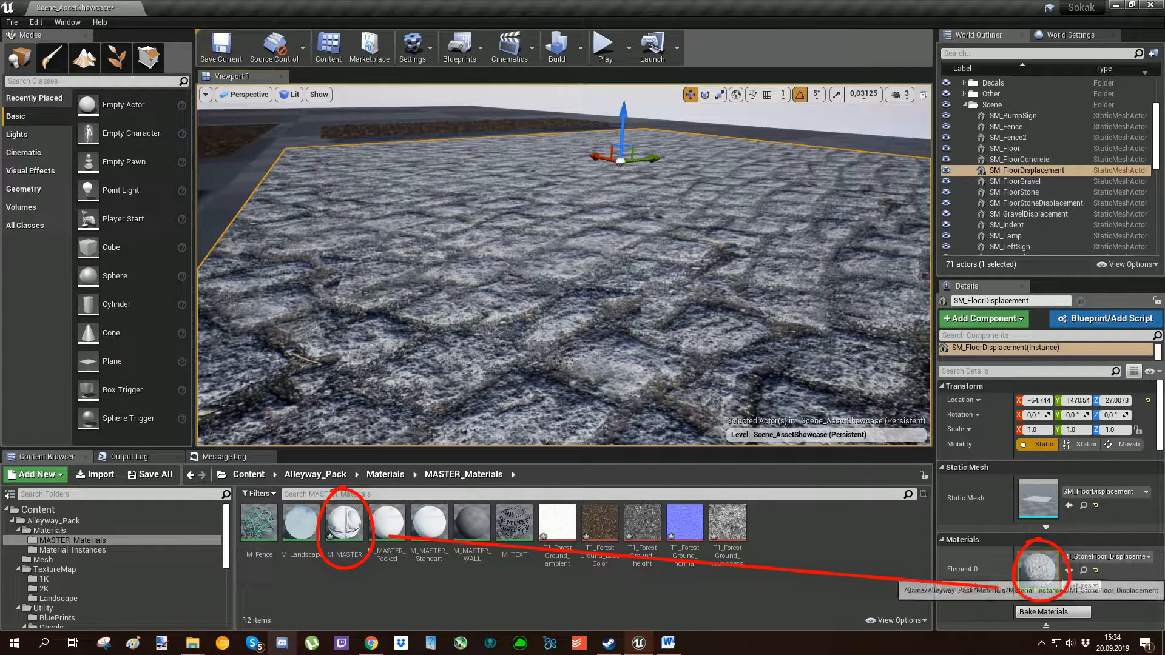
double_click(1037, 570)
Review the parameters of the MI_StoneFloor_Displacement instance and enable its Tint vector parameter.
scroll(861, 306, "down", 7)
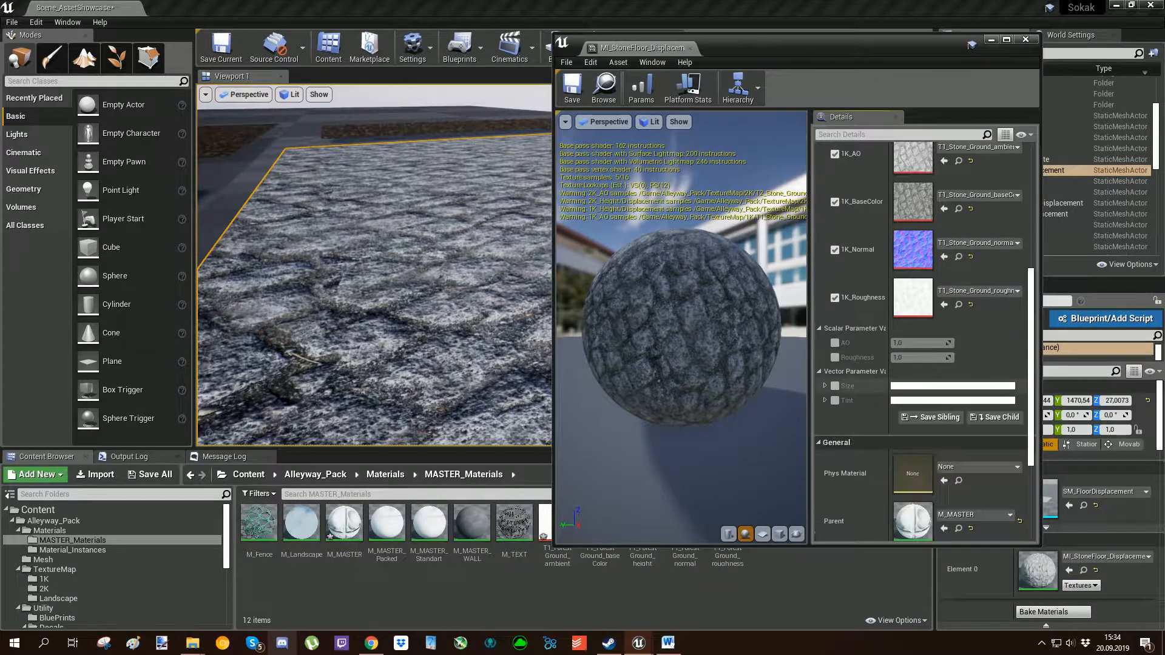
scroll(922, 340, "up", 5)
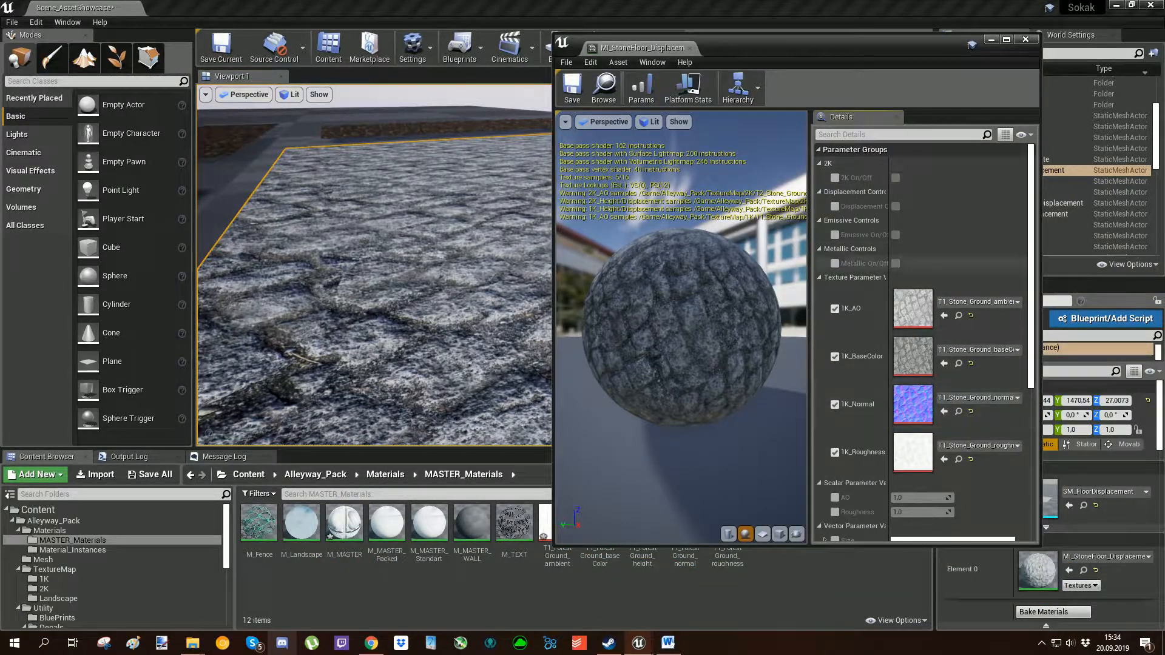
scroll(922, 340, "down", 5)
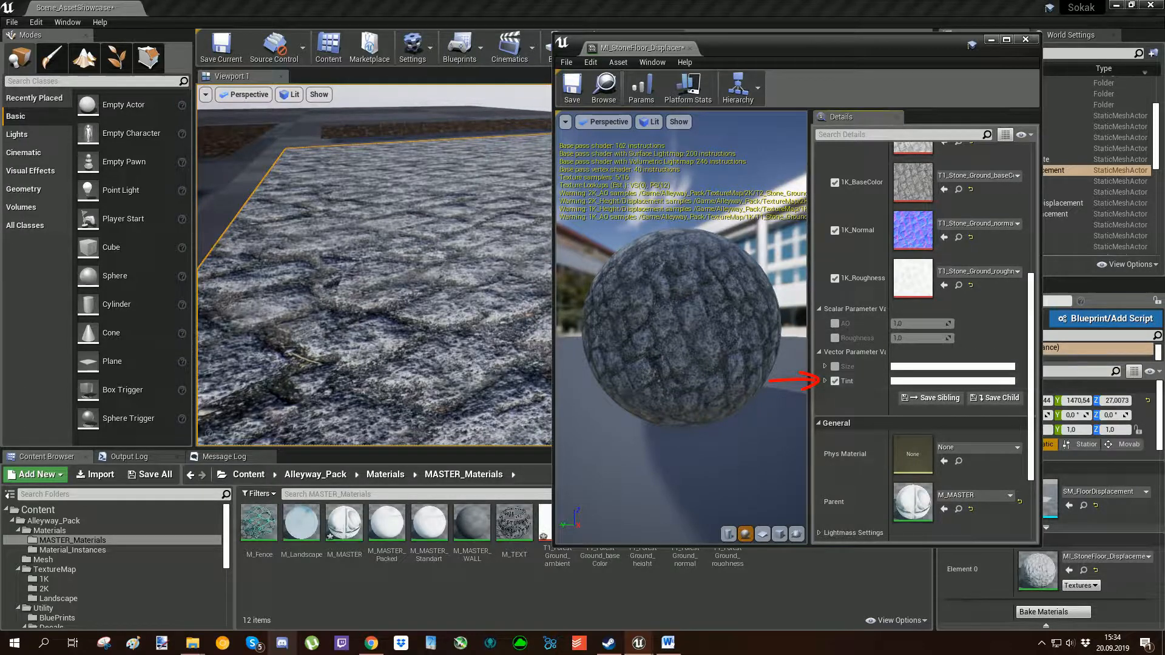
right_click_drag(389, 273, 454, 245)
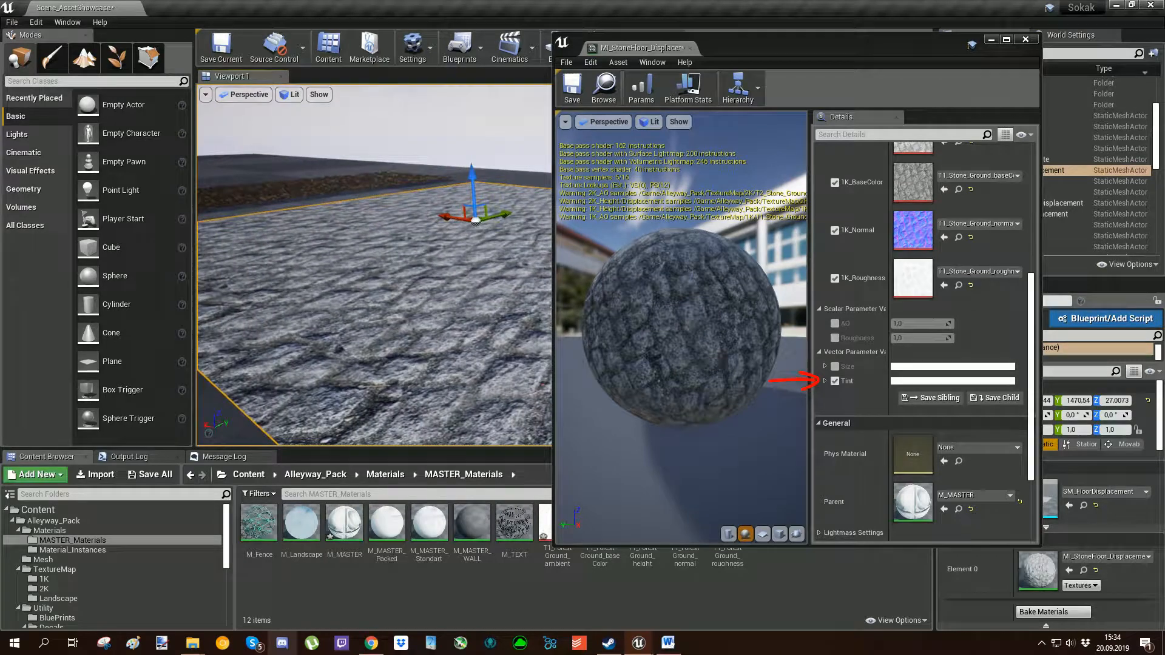
Try out a different Tint colour for the stone floor material instance and cancel the change.
key("g")
left_click(914, 381)
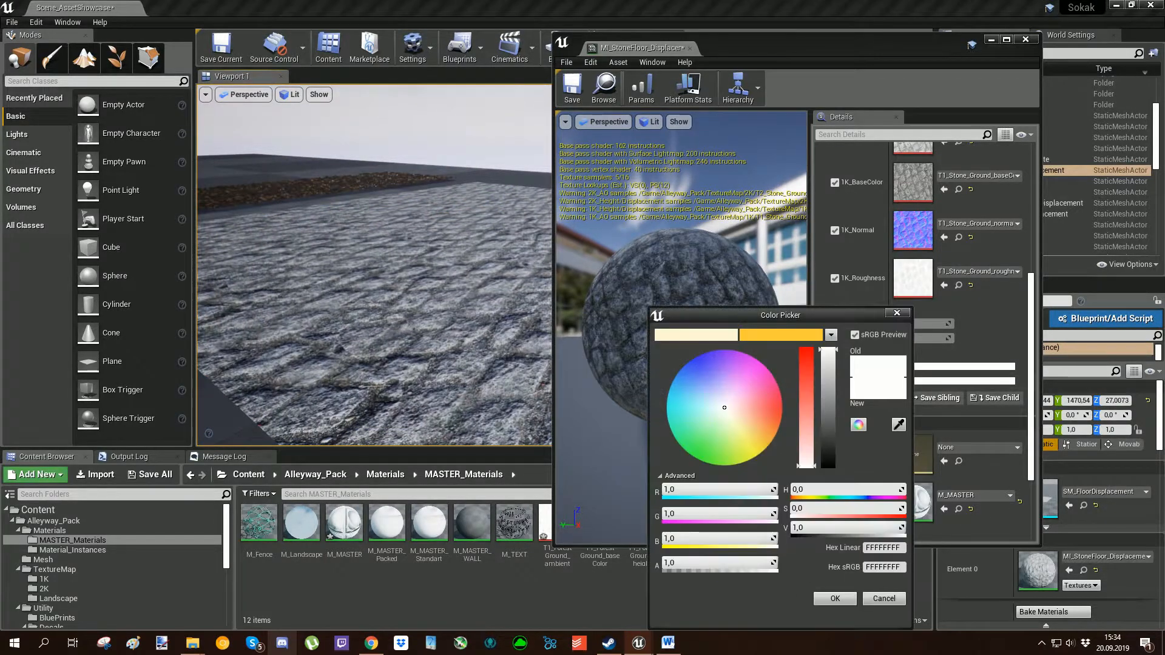
mouse_move(723, 405)
left_mouse_down()
mouse_move(718, 419)
mouse_move(743, 412)
mouse_move(716, 371)
mouse_move(703, 402)
mouse_move(716, 379)
mouse_move(719, 403)
mouse_move(714, 375)
mouse_move(724, 411)
left_mouse_up()
left_click(883, 599)
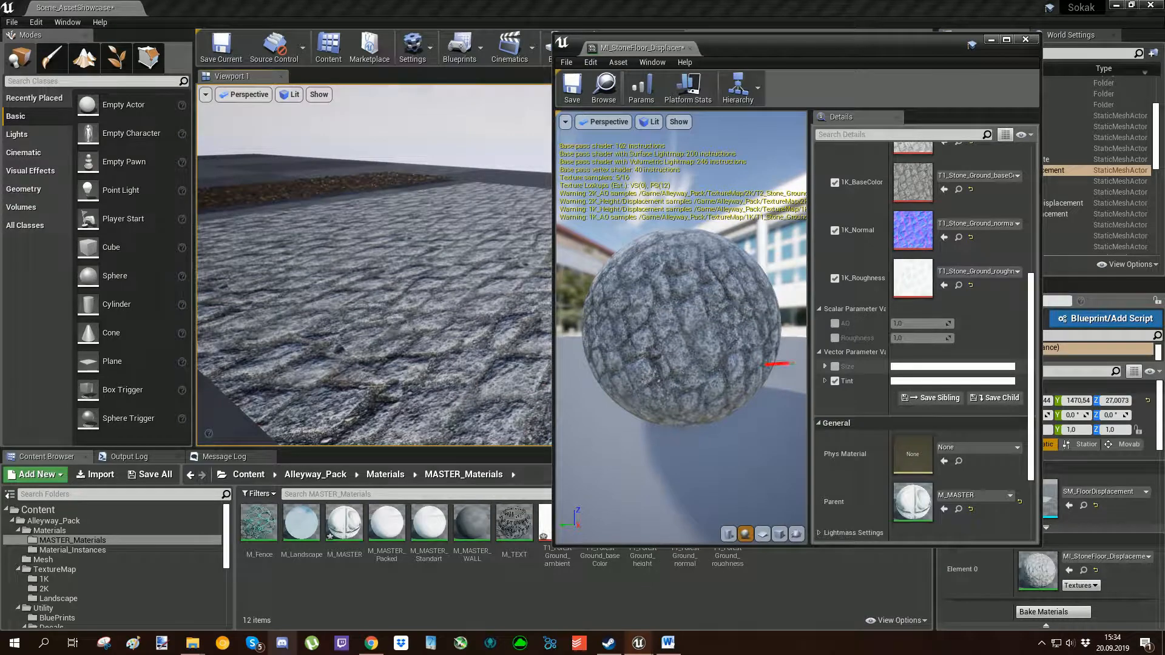
Enable the stone floor instance's Size vector parameter and expand its R, G, B and A values.
left_click(825, 367)
left_click(835, 366)
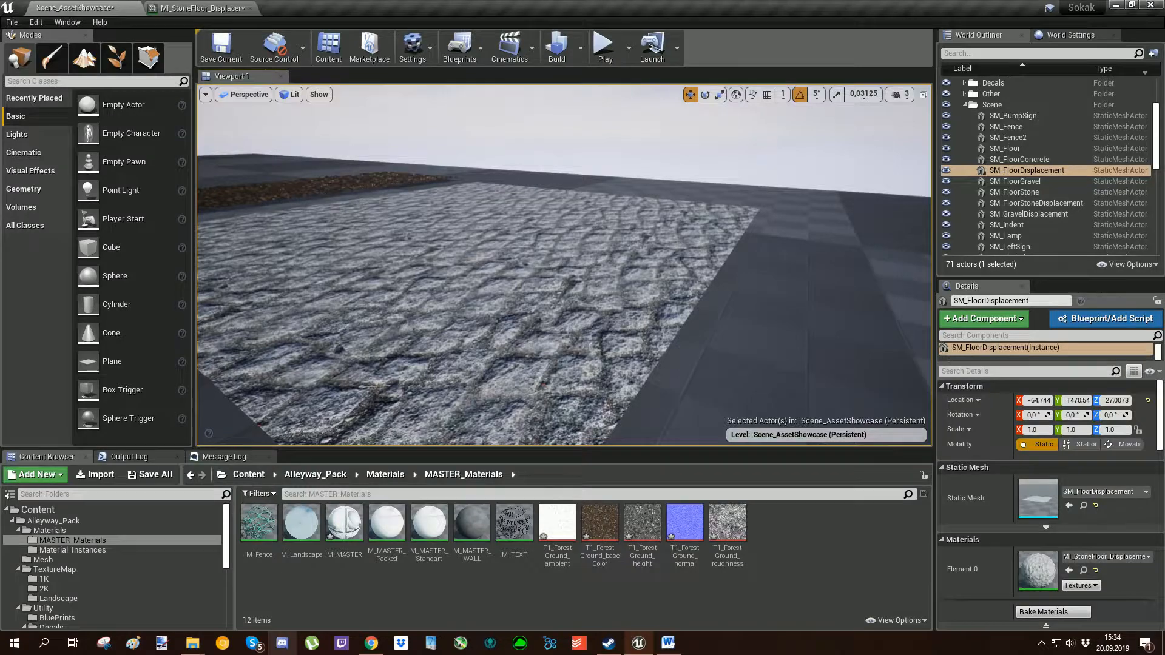
Examine the SM_Wall brick pattern in the scene alongside the Size values of its MI_Wall material instance.
key("w")
right_click_drag(564, 265, 425, 306)
left_click(564, 265)
right_click_drag(564, 265, 528, 315)
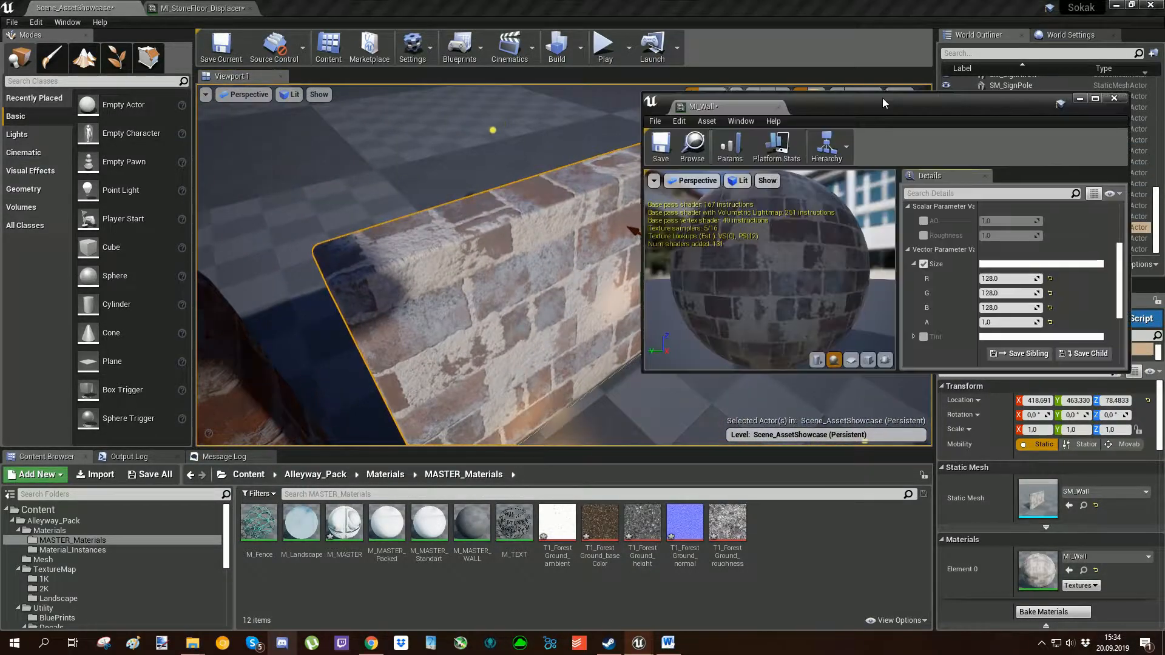
left_click_drag(882, 97, 881, 101)
mouse_move(486, 261)
right_mouse_down()
mouse_move(431, 261)
mouse_move(487, 259)
right_mouse_up()
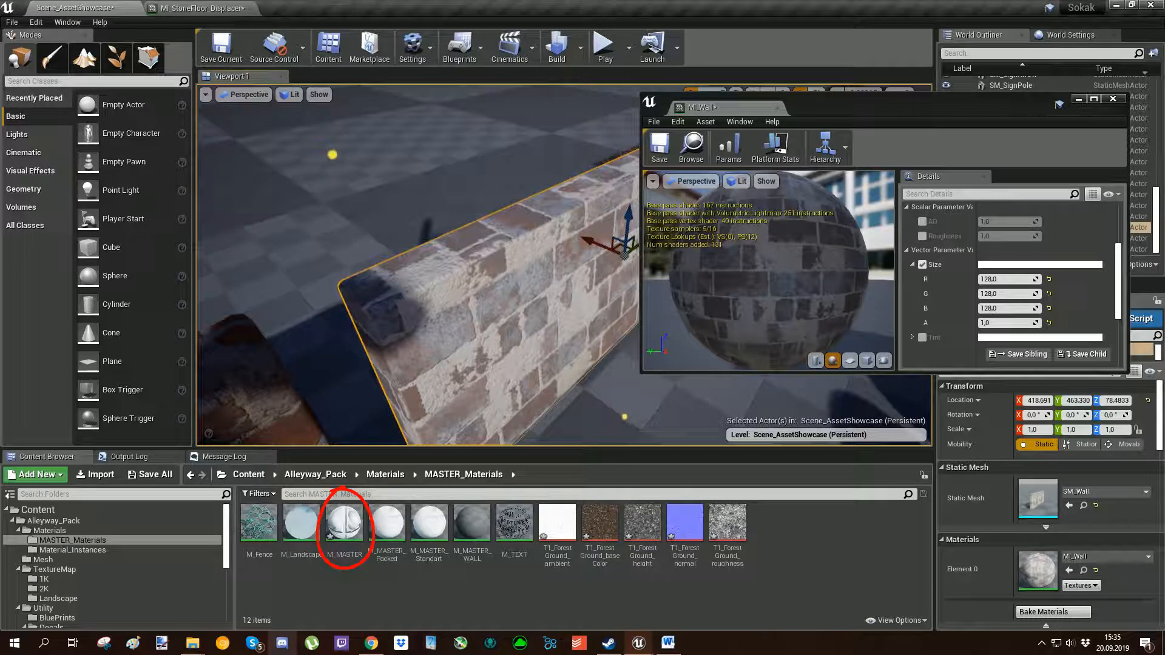
right_click_drag(486, 258, 473, 213)
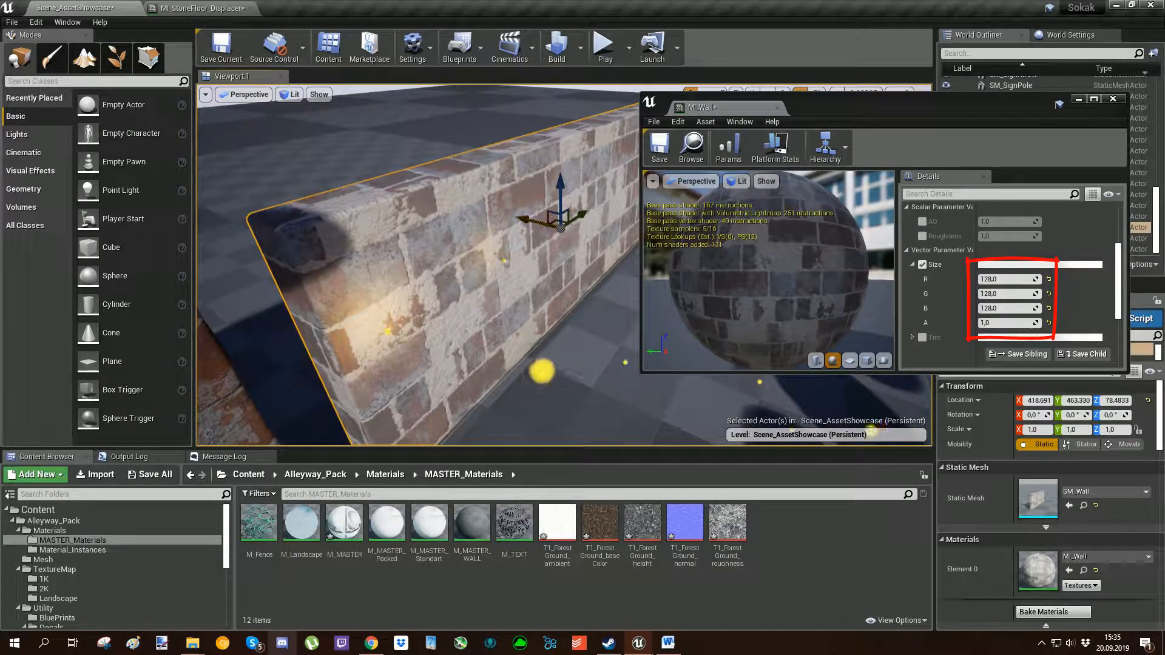
right_click_drag(419, 267, 349, 267)
key("g")
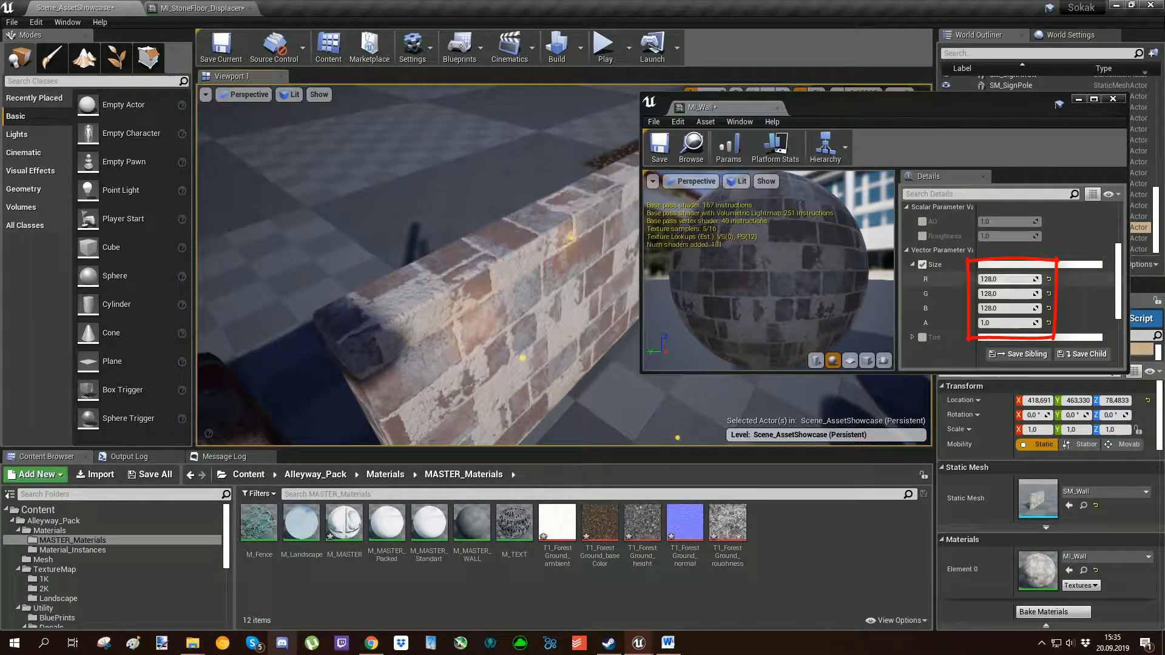
Try other Size values in the MI_Wall instance and undo the edits.
left_click_drag(1004, 281, 1032, 309)
key("ctrl+z")
key("ctrl+z")
key("ctrl+z")
Set the R, G and B values of MI_Wall's Size parameter to 256 and check the enlarged bricks on the wall.
left_click(1005, 279)
type("256")
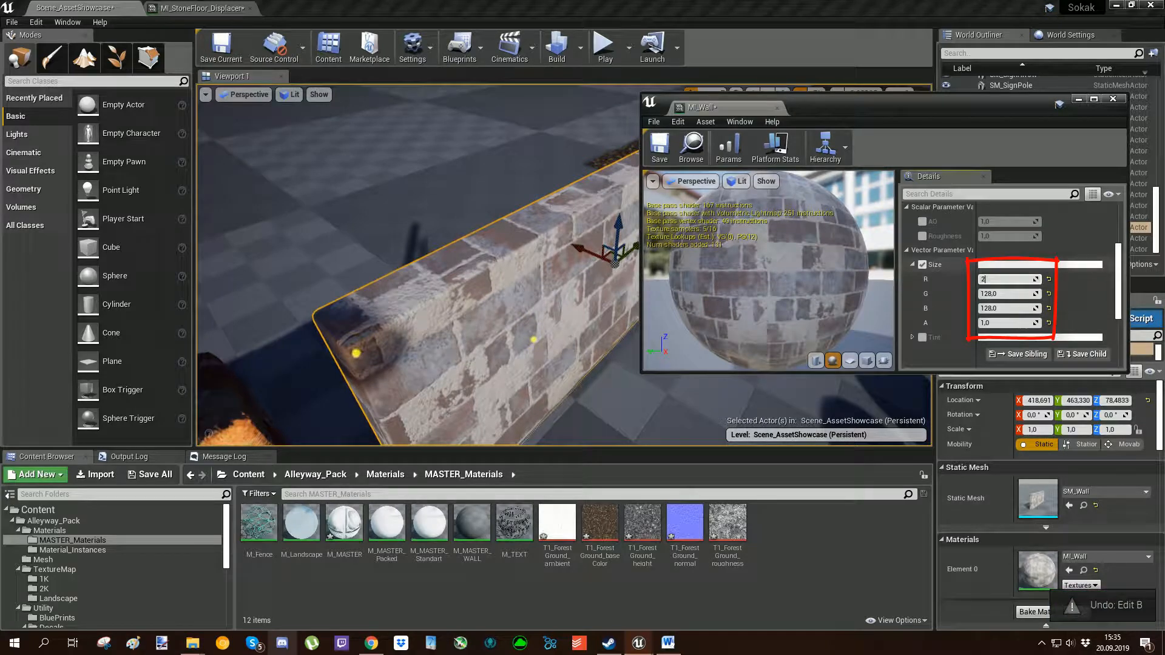
key("Return")
key("Tab")
type("256")
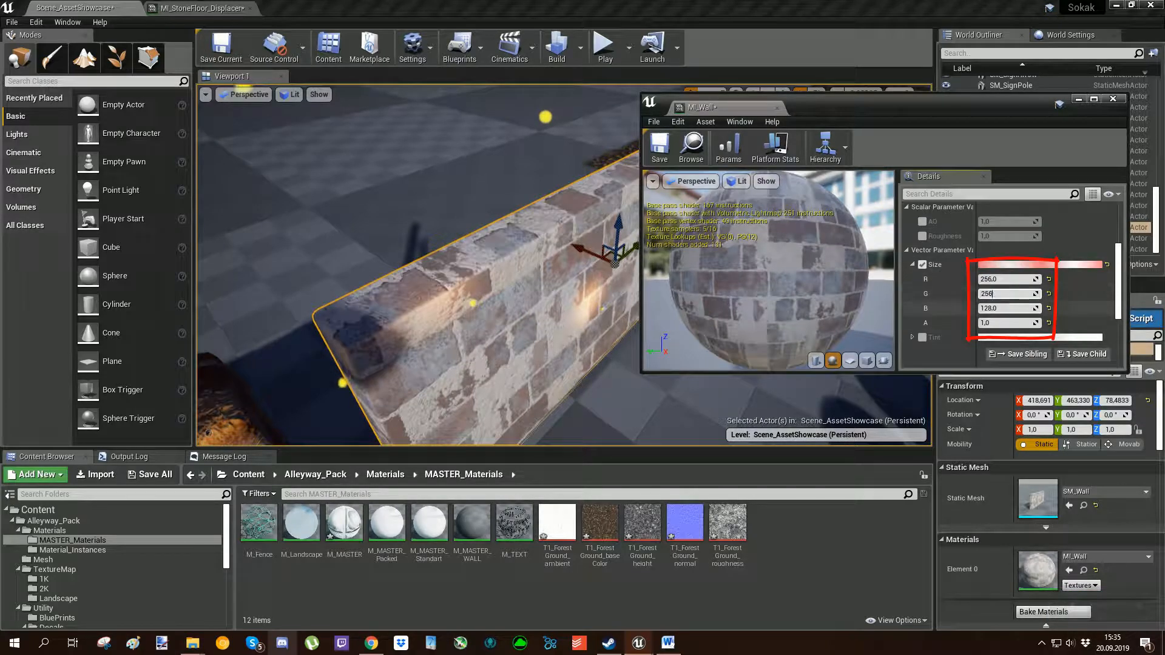
key("Tab")
type("256")
key("Return")
right_click_drag(461, 273, 503, 233)
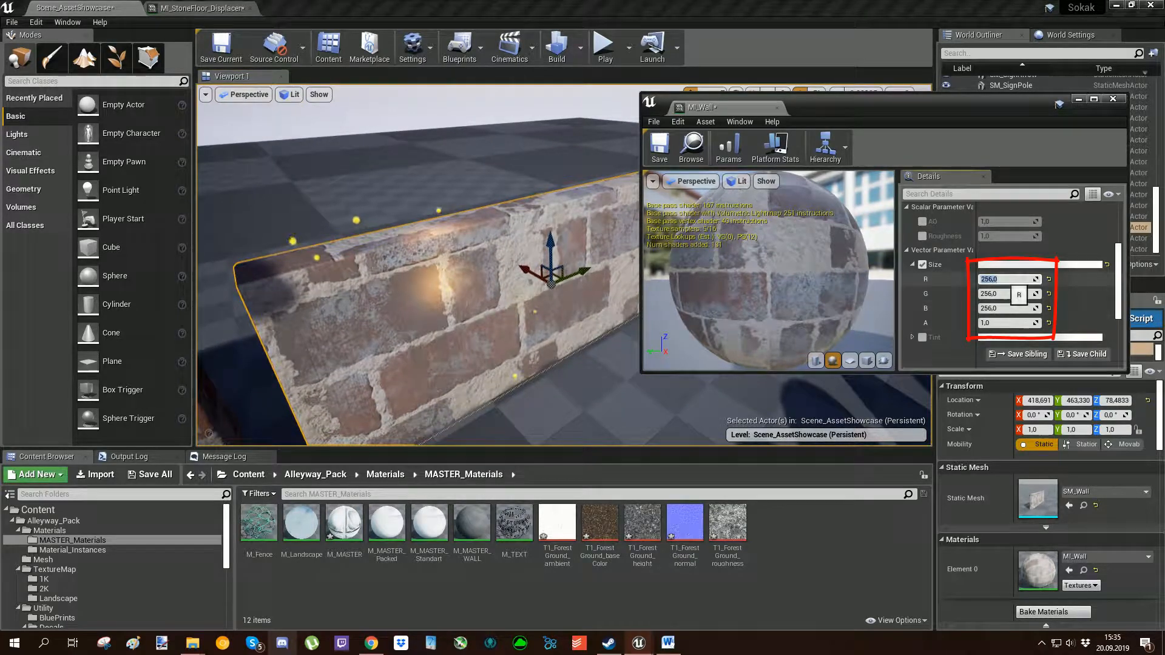
Set the R, G and B values of MI_Wall's Size parameter to 64.
left_click(1007, 279)
type("64")
key("Tab")
type("64")
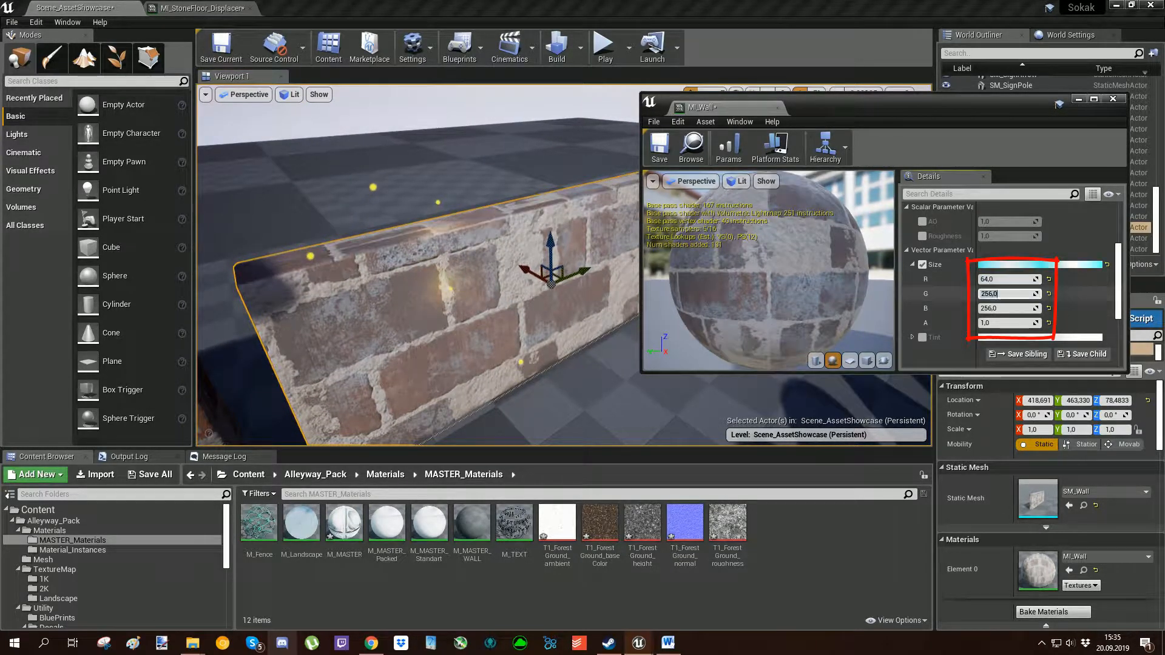
key("Return")
key("Return")
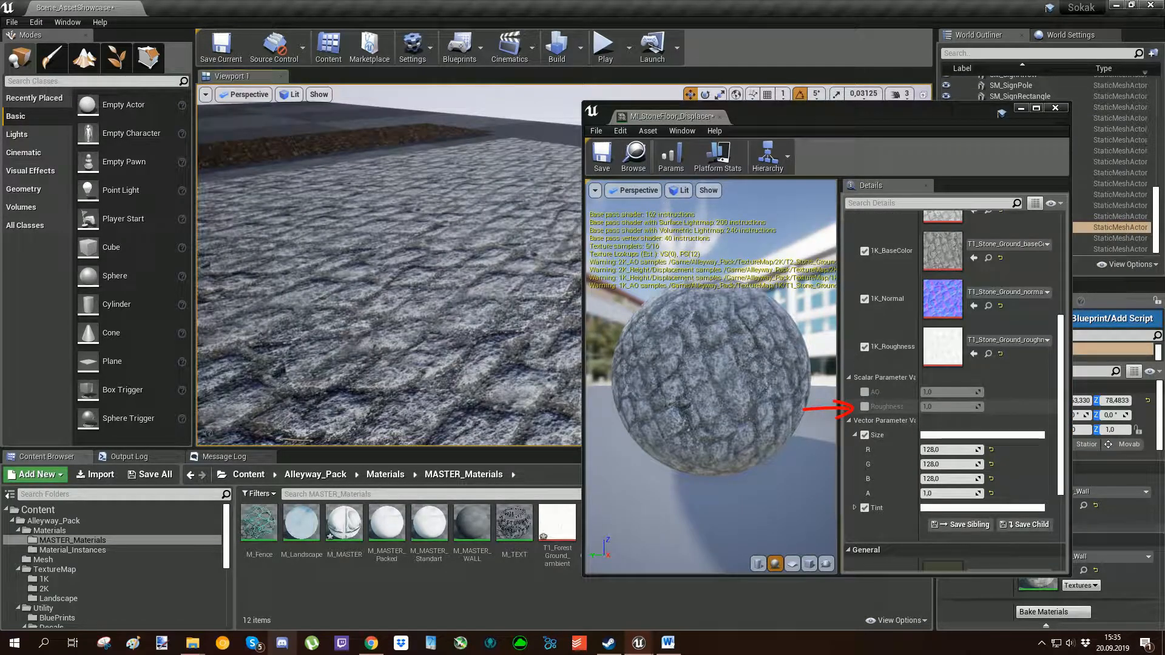
Enable Roughness in the stone floor instance, try a value of about 0.47, and reset it to its default.
left_click(864, 406)
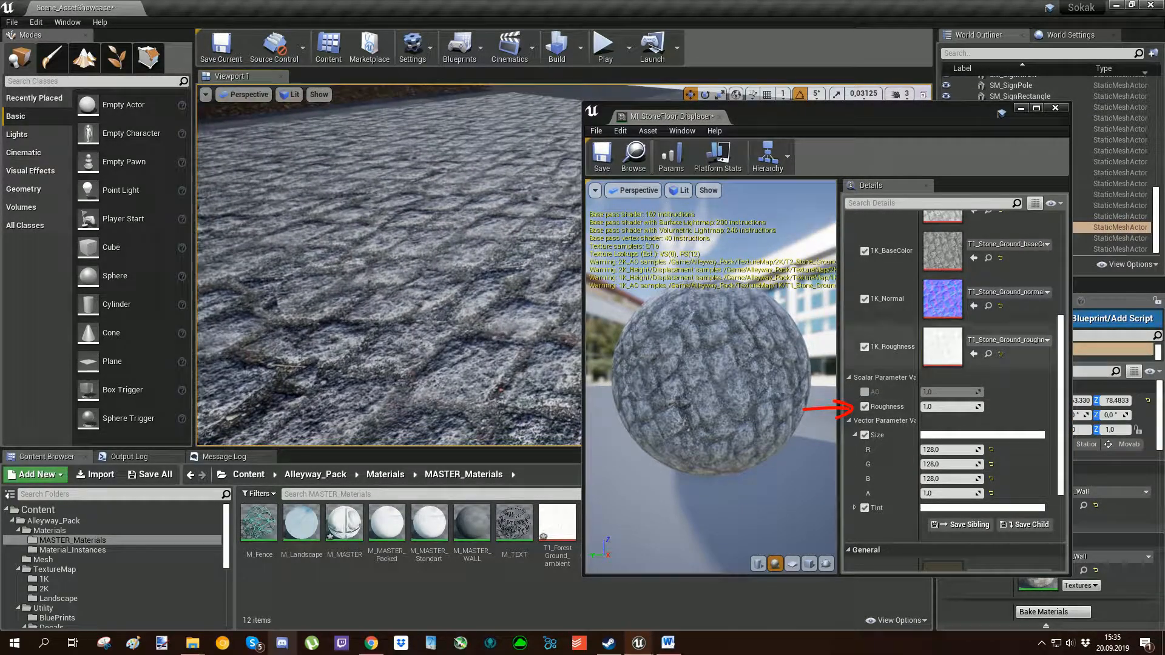
mouse_move(946, 407)
left_mouse_down()
mouse_move(906, 407)
mouse_move(937, 406)
left_mouse_up()
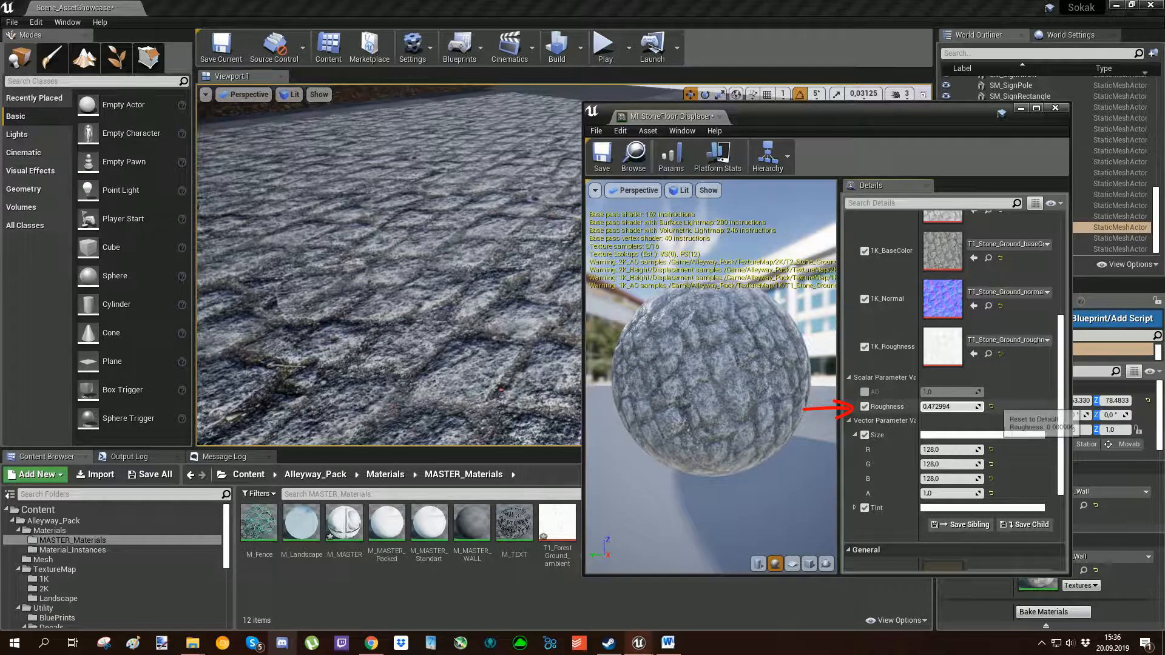
left_click(990, 406)
Enable the AO scalar parameter in the stone floor instance, try another value, and reset it to its default.
left_click(865, 392)
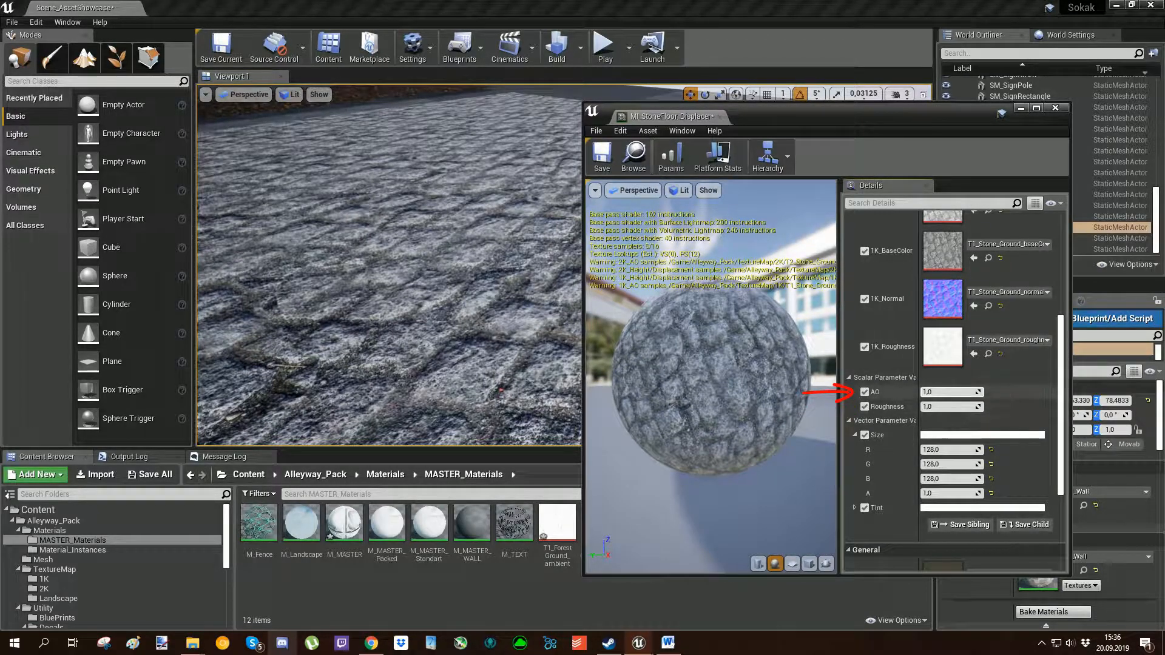
left_click_drag(934, 392, 949, 392)
left_click(990, 392)
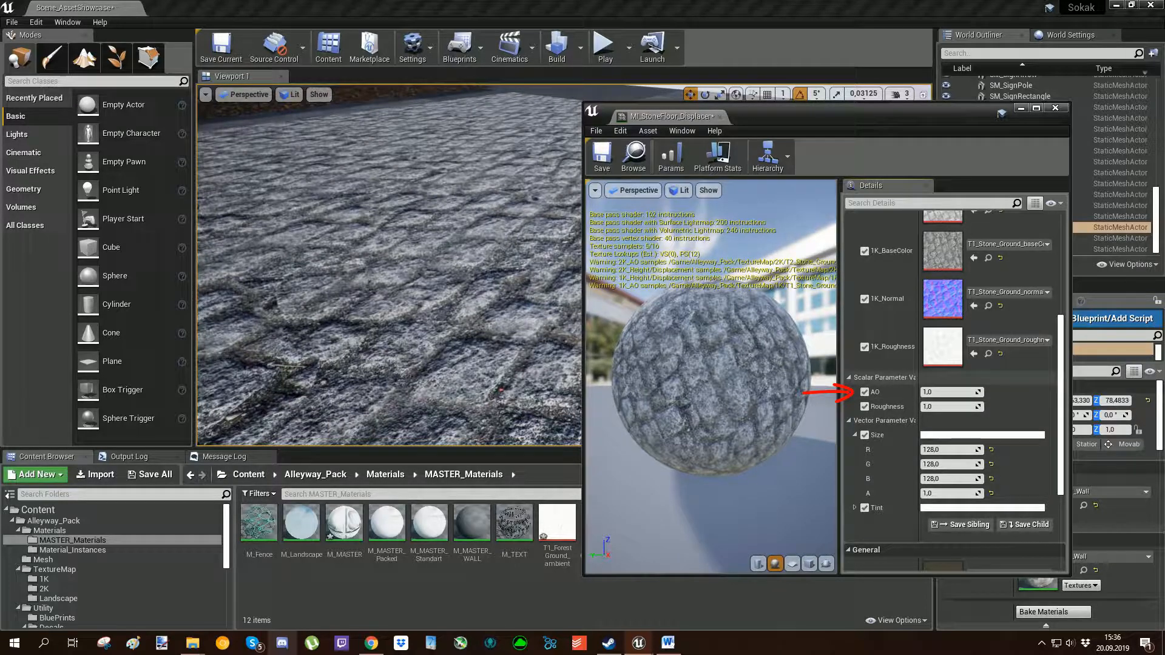
Bring up the stone floor's texture parameters and move the material instance editor clear of the floor and the texture assets.
scroll(886, 394, "up", 2)
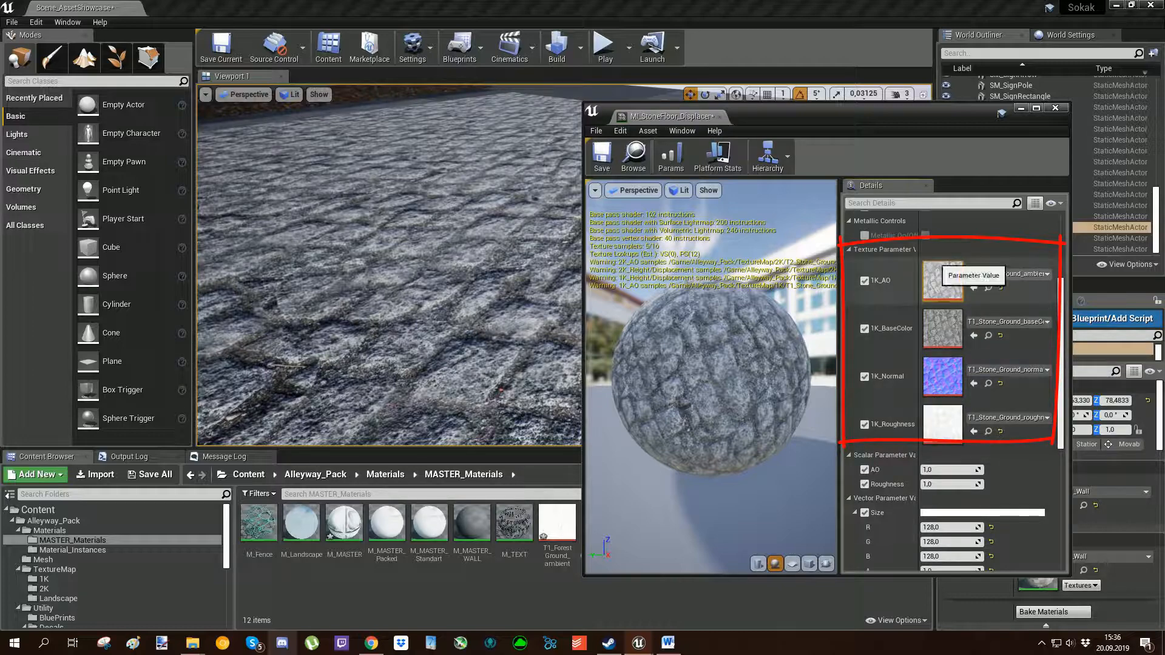
right_click_drag(390, 265, 389, 236)
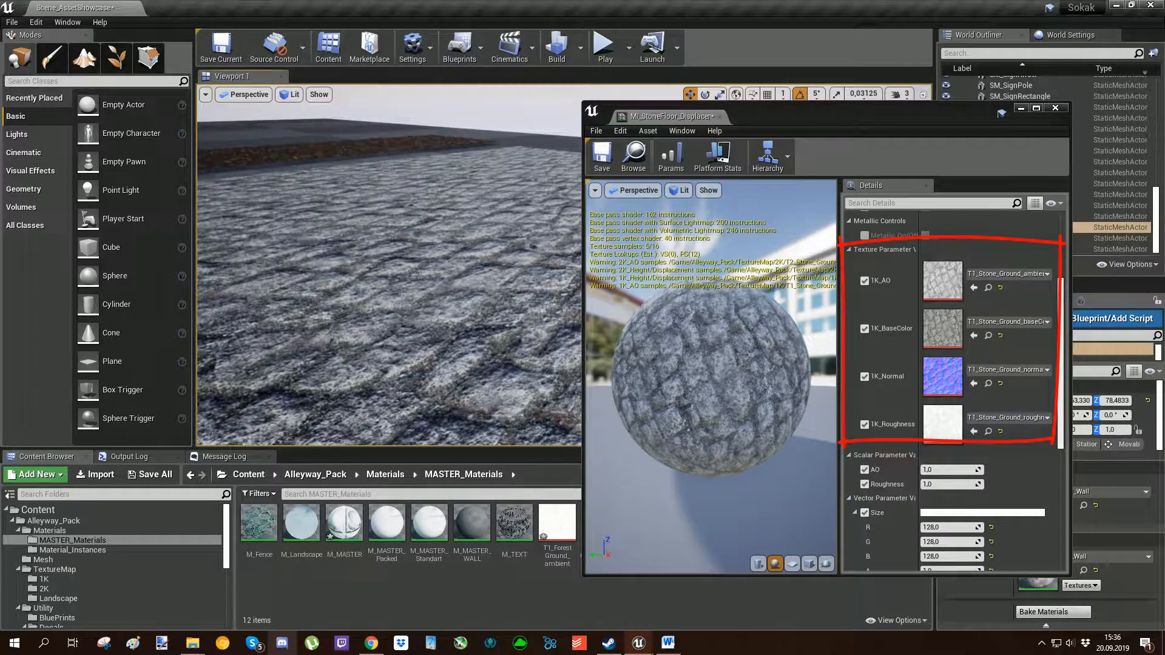
left_click_drag(777, 117, 203, 84)
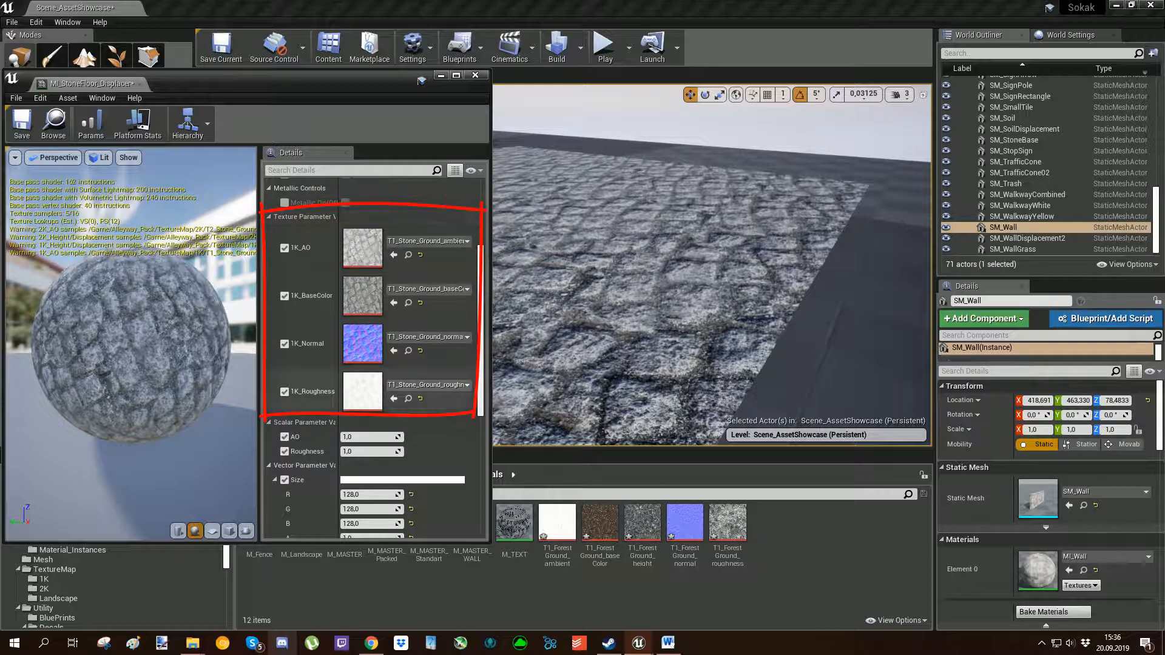
right_click_drag(710, 273, 613, 288)
Try replacing the stone floor's 1K_AO, 1K_BaseColor, 1K_Normal and 1K_Roughness textures with the matching T1_Forest_Ground maps.
left_click_drag(557, 522, 363, 247)
left_click_drag(600, 522, 362, 296)
left_click_drag(685, 521, 464, 343)
left_click_drag(728, 522, 363, 391)
mouse_move(712, 291)
right_mouse_down()
mouse_move(712, 235)
mouse_move(722, 234)
right_mouse_up()
key("w")
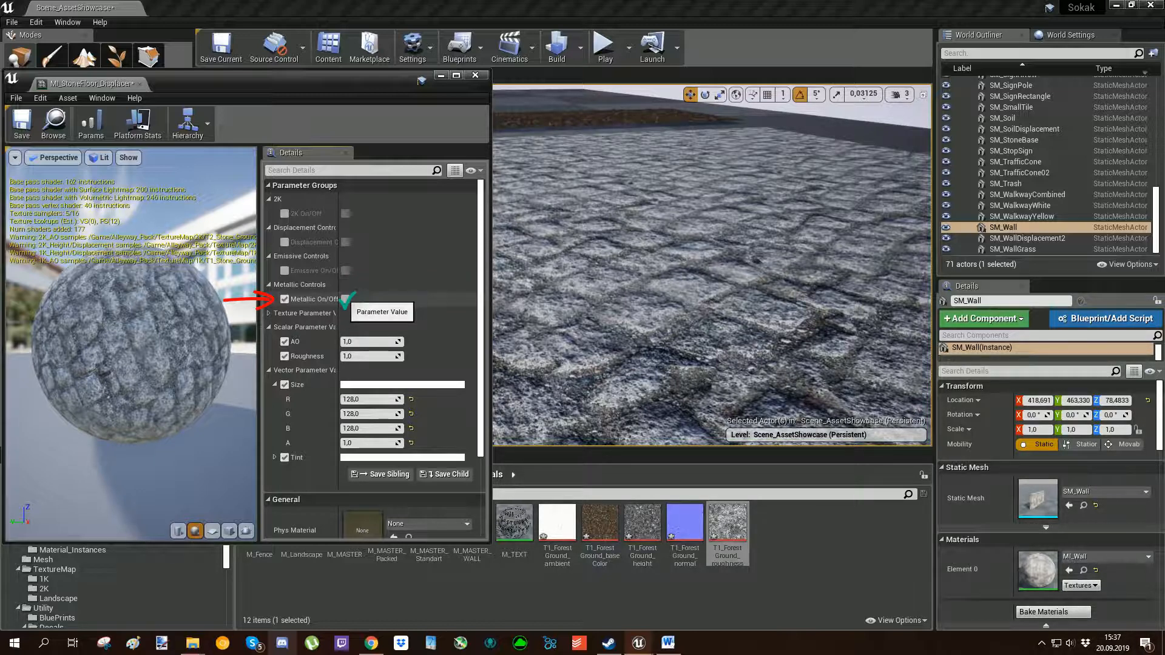
Try the metallic look on the stone floor with MetallicIntensity at about 0.81, and switch Metallic off again.
left_click(346, 299)
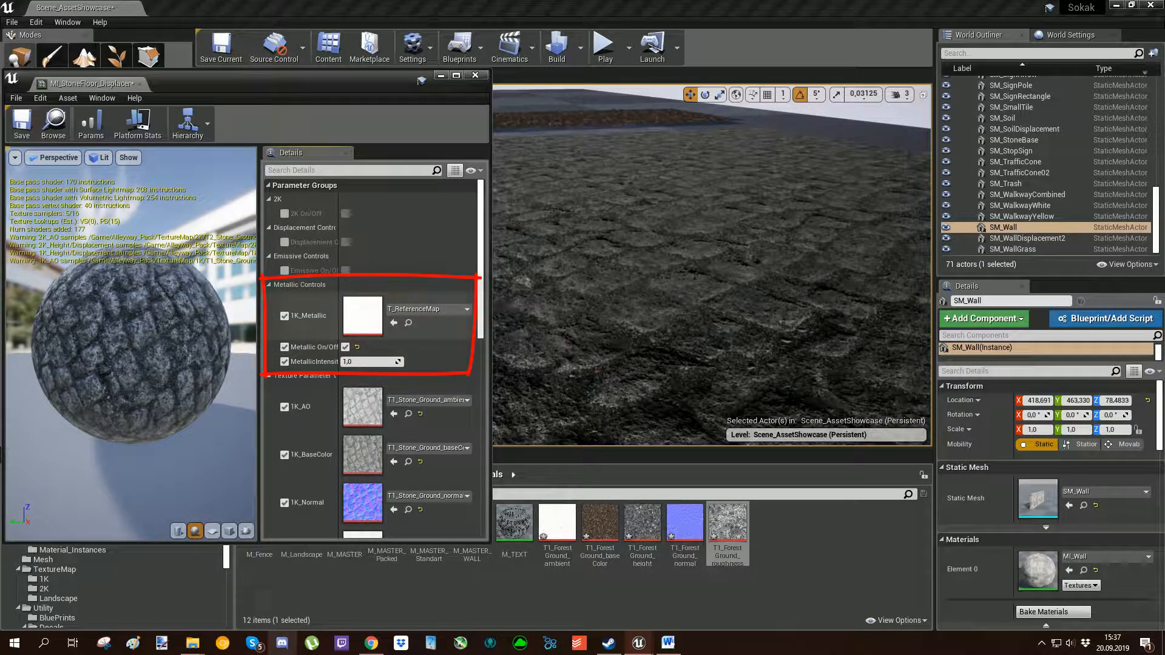
left_click_drag(365, 362, 350, 362)
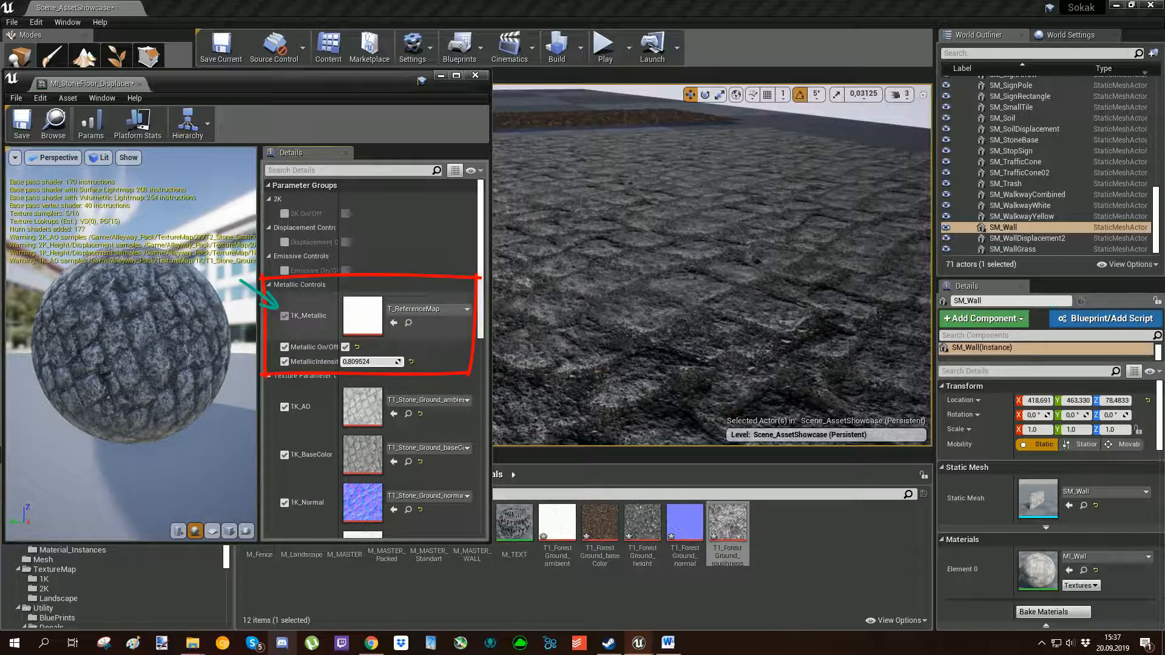
scroll(370, 352, "down", 2)
scroll(370, 358, "up", 1)
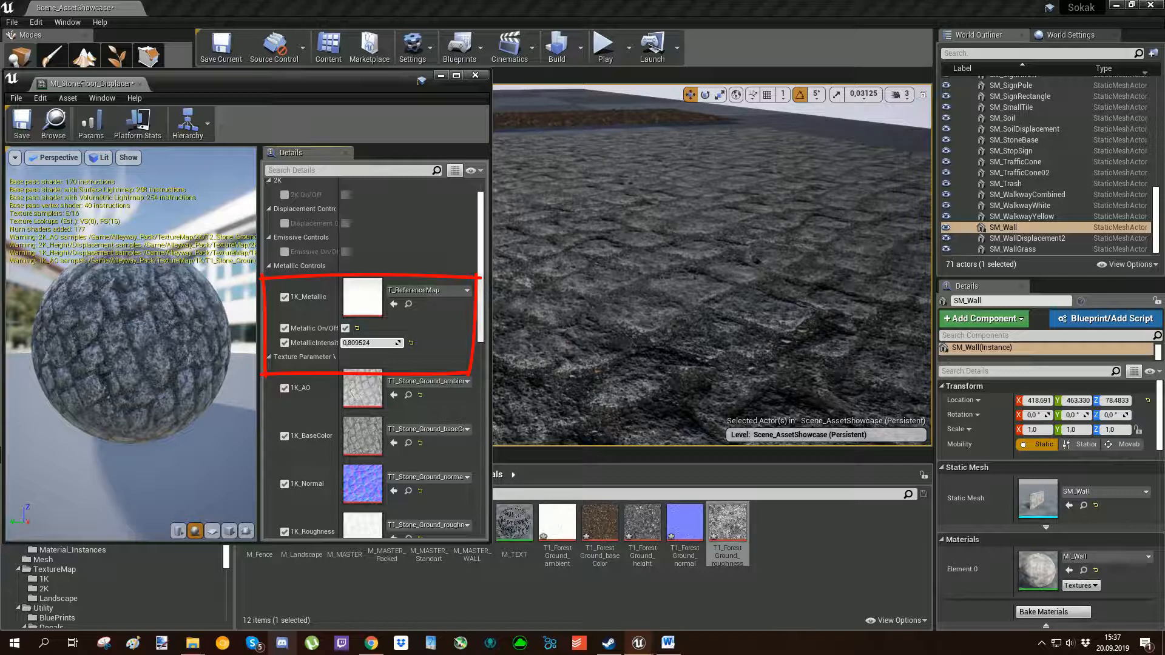
left_click(346, 328)
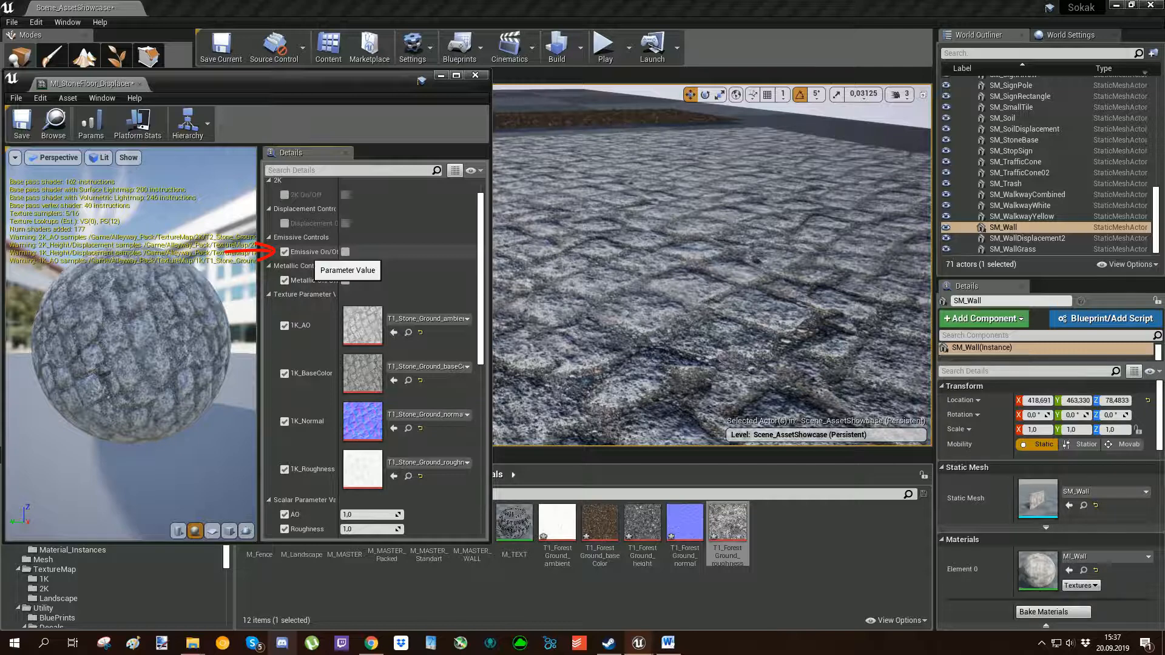
Try the emissive controls on the stone floor with 1K_Emissive enabled and a pale purple EmissiveTint, and switch Emissive off again.
left_click(346, 251)
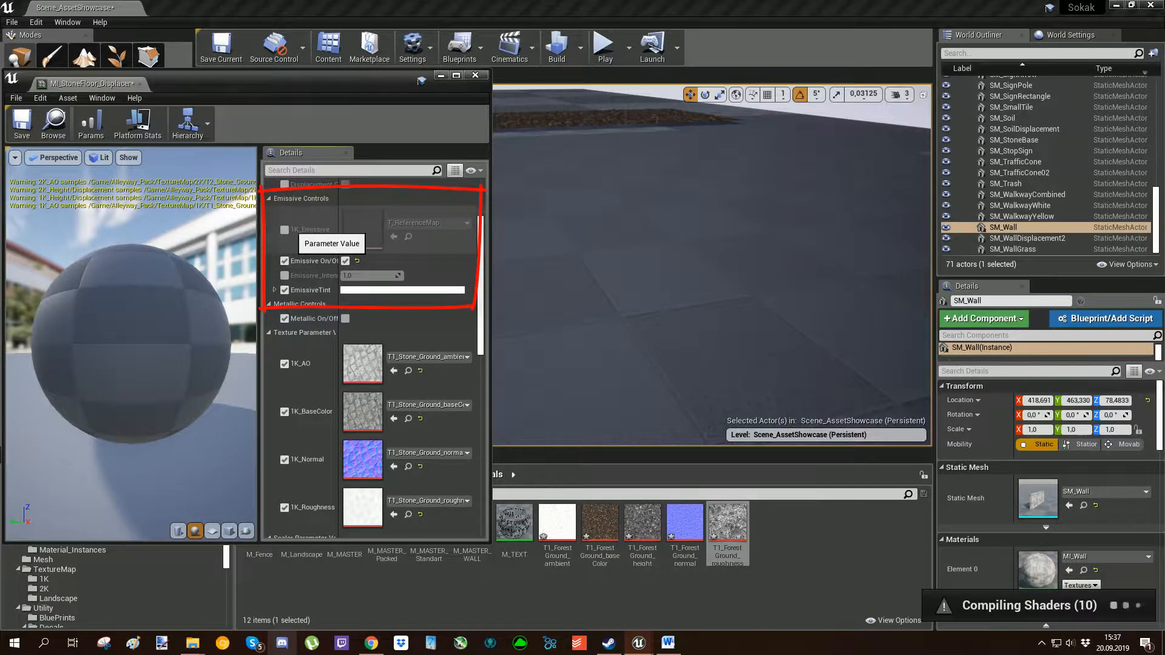
left_click(284, 230)
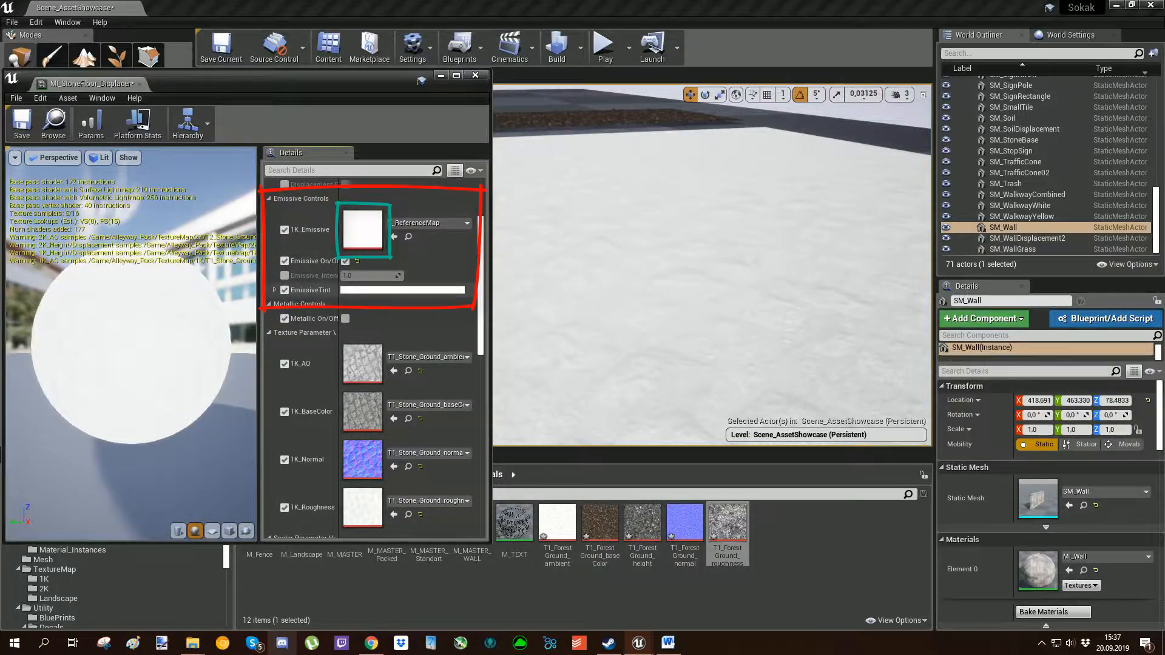
left_click(385, 291)
mouse_move(461, 394)
left_mouse_down()
mouse_move(442, 391)
mouse_move(483, 395)
mouse_move(448, 361)
mouse_move(469, 424)
mouse_move(461, 369)
left_mouse_up()
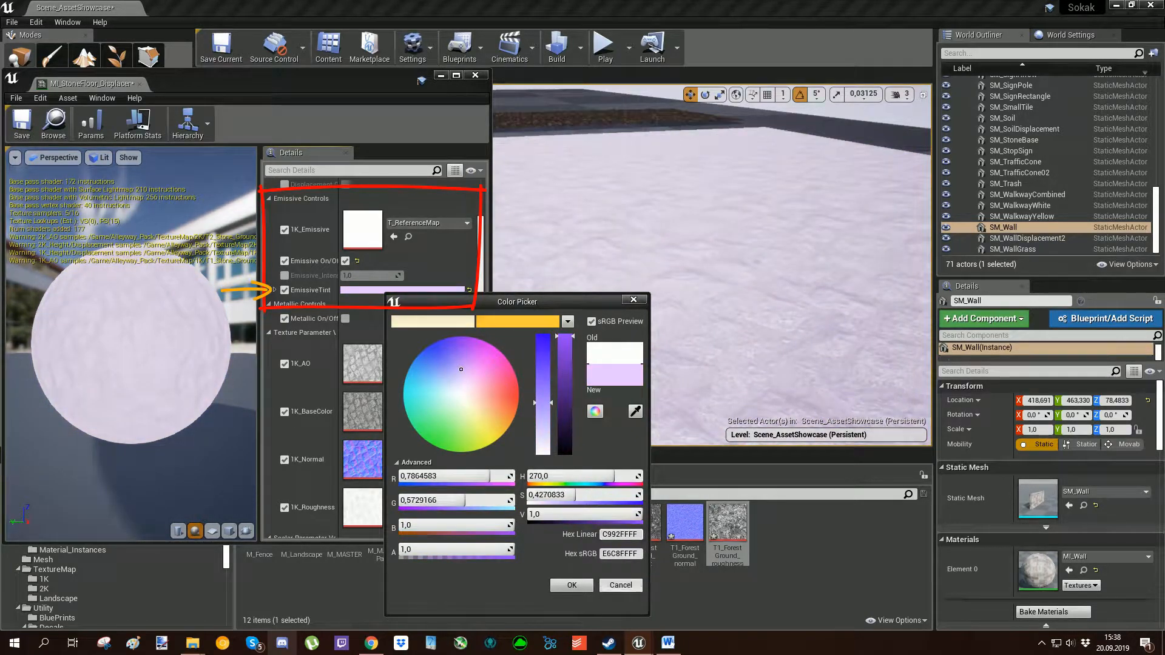
key("Escape")
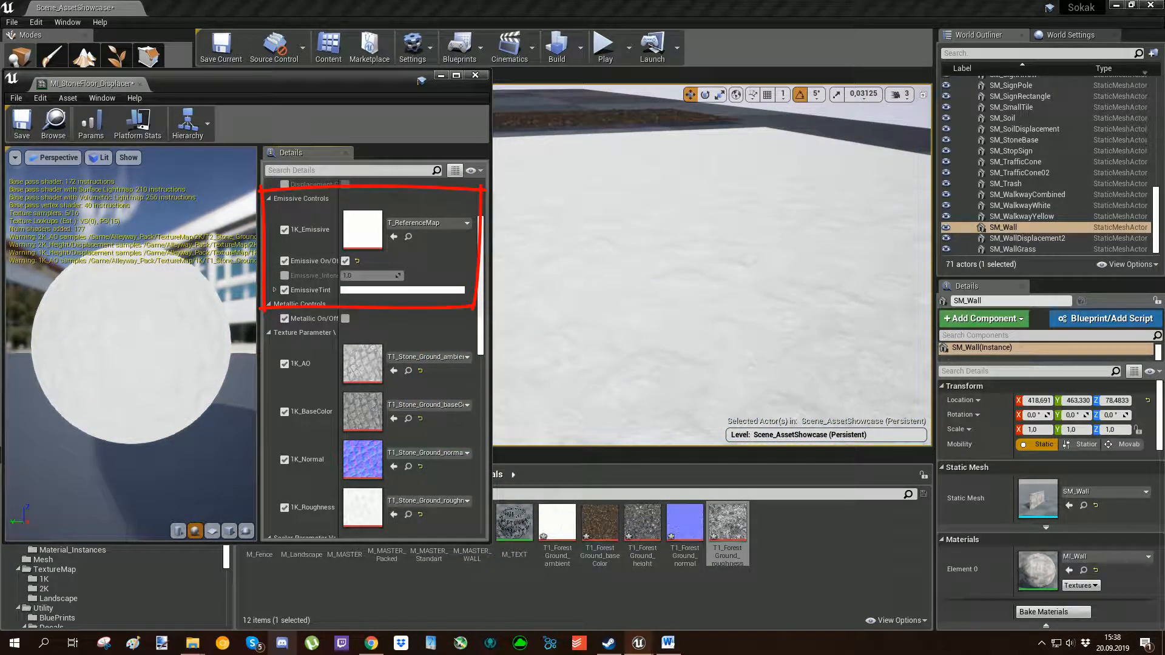
mouse_move(711, 267)
right_mouse_down()
mouse_move(734, 315)
mouse_move(749, 236)
mouse_move(719, 249)
right_mouse_up()
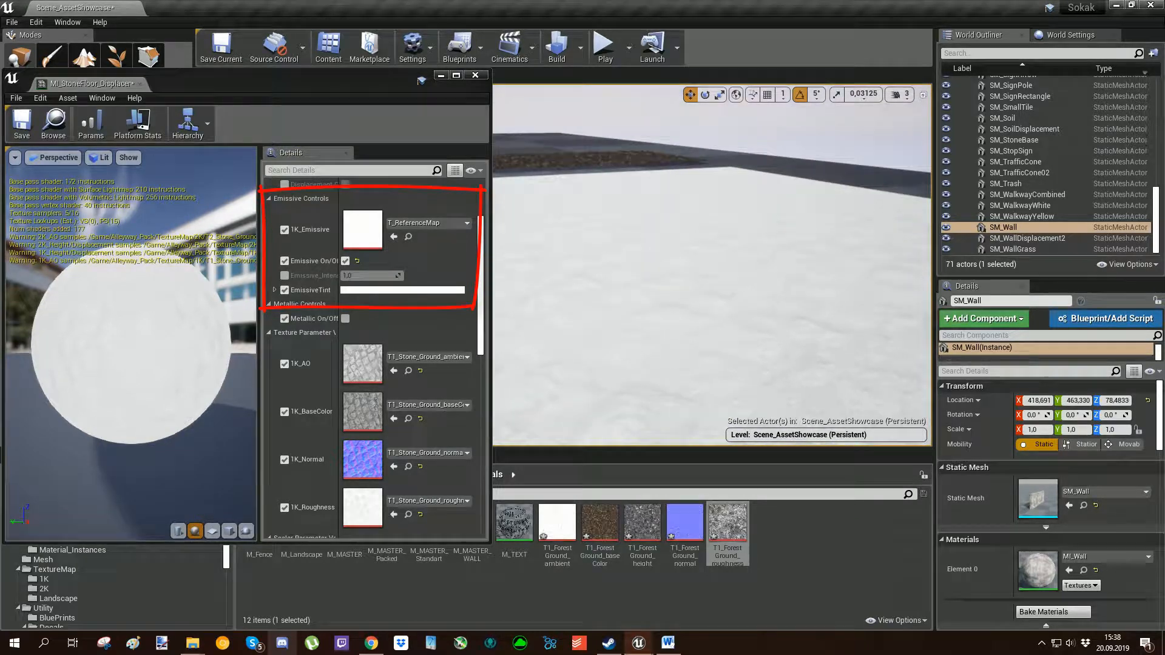
left_click(345, 261)
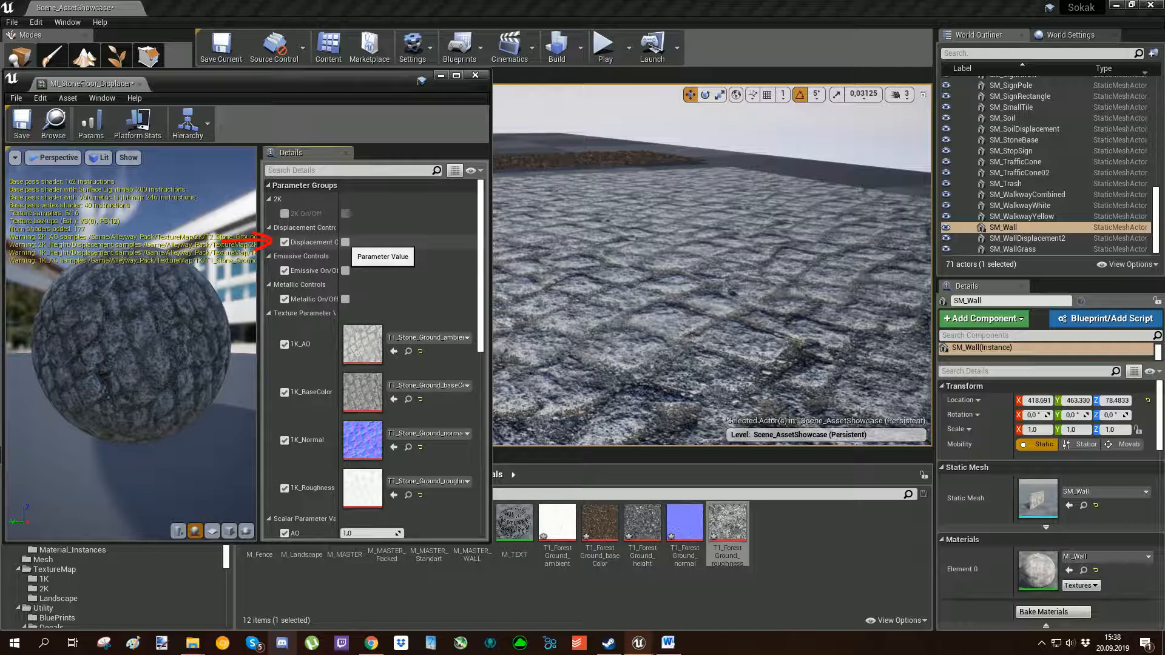
Turn on displacement for the stone floor, try a TesselationStrength of about 0.03, and undo that strength change.
left_click(345, 242)
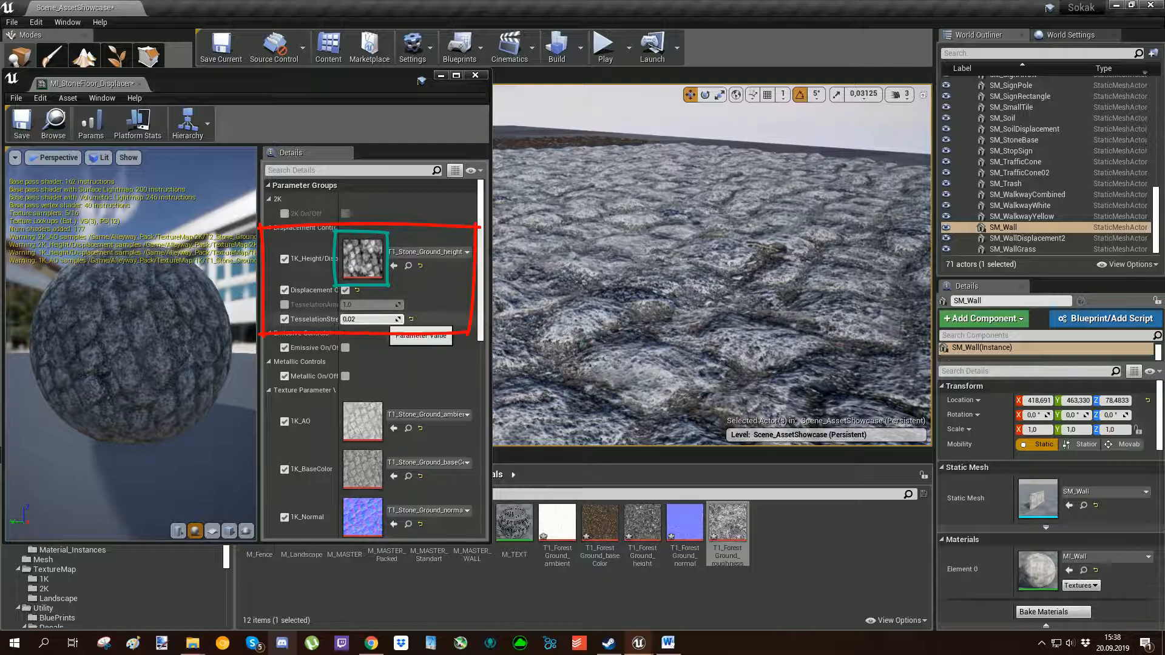
left_click_drag(359, 320, 388, 320)
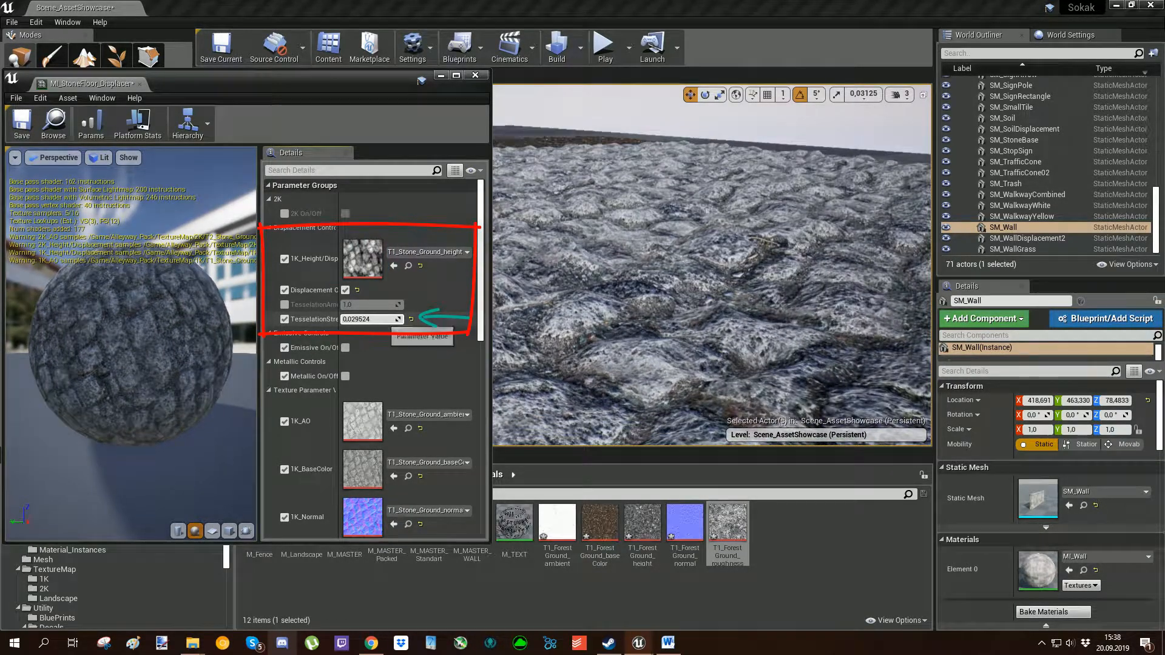
key("ctrl+z")
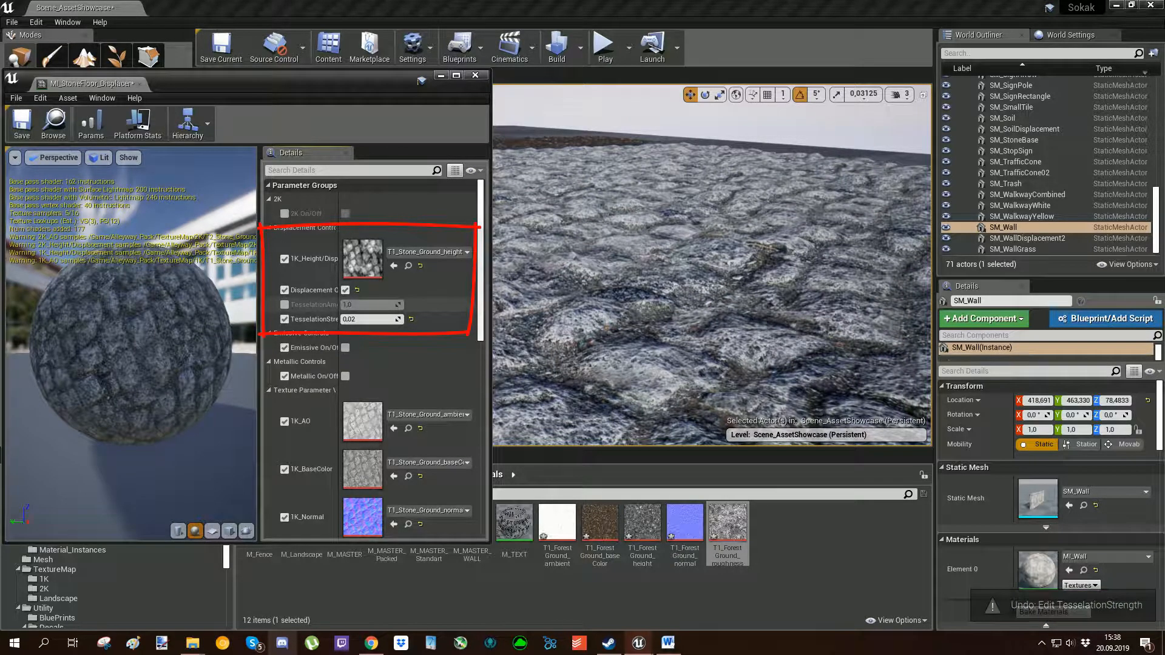
Enable TesselationAmount in the stone floor's displacement controls and raise it to about 1.44.
left_click(285, 305)
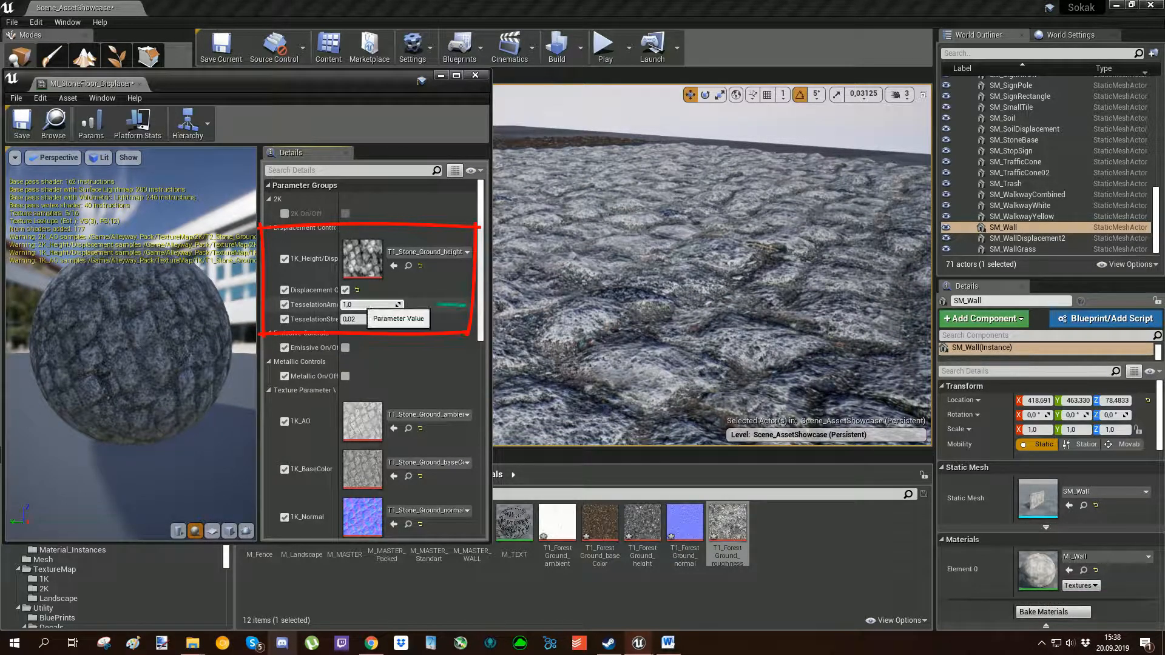
left_click_drag(360, 304, 372, 304)
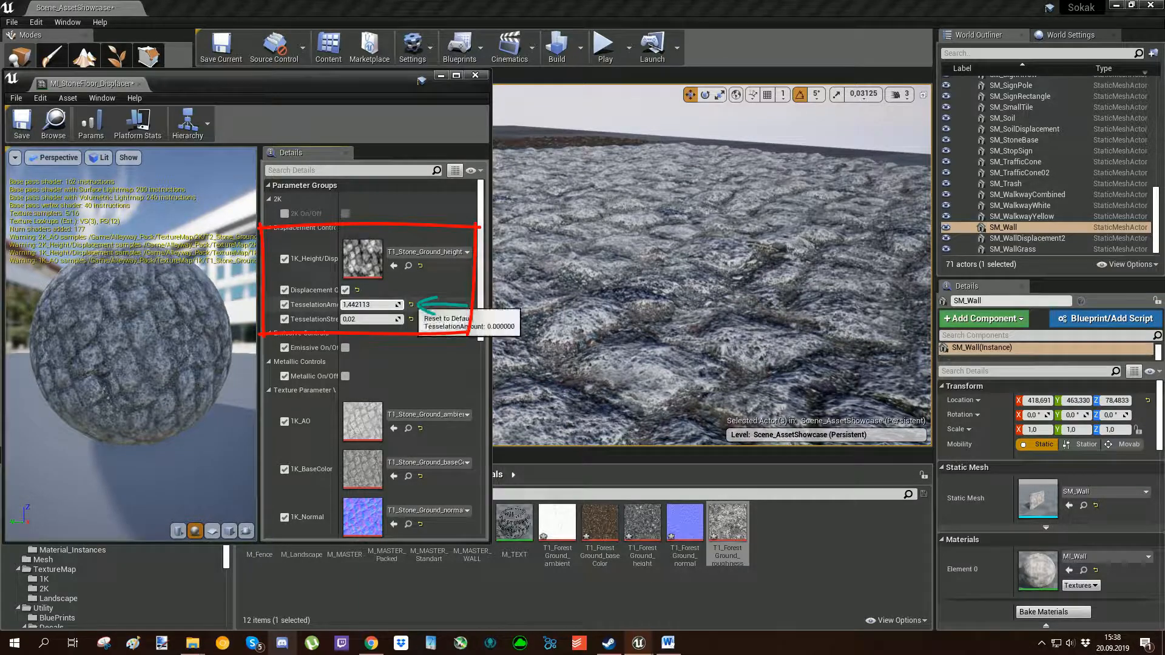
Reset and disable the stone floor's TesselationAmount, and enable its 2K On/Off parameter.
left_click(411, 305)
left_click(285, 304)
left_click(284, 213)
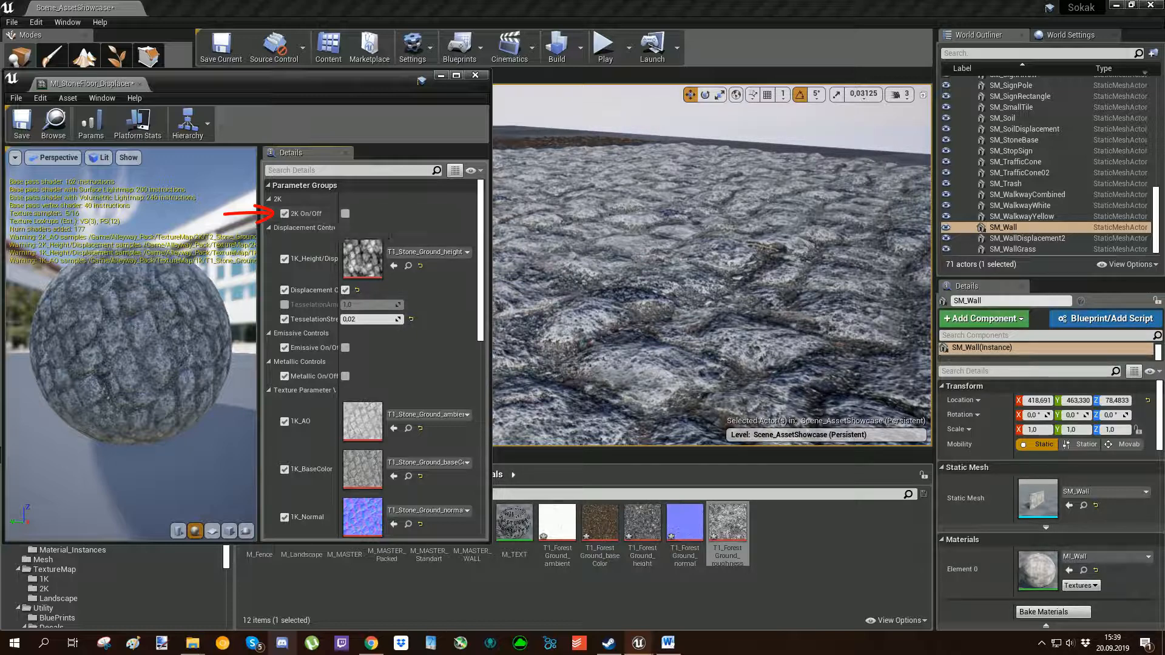
Try the 2K texture set on the stone floor in a close-up view, and switch 2K off again.
key("w")
right_click_drag(710, 260, 711, 306)
left_click(345, 213)
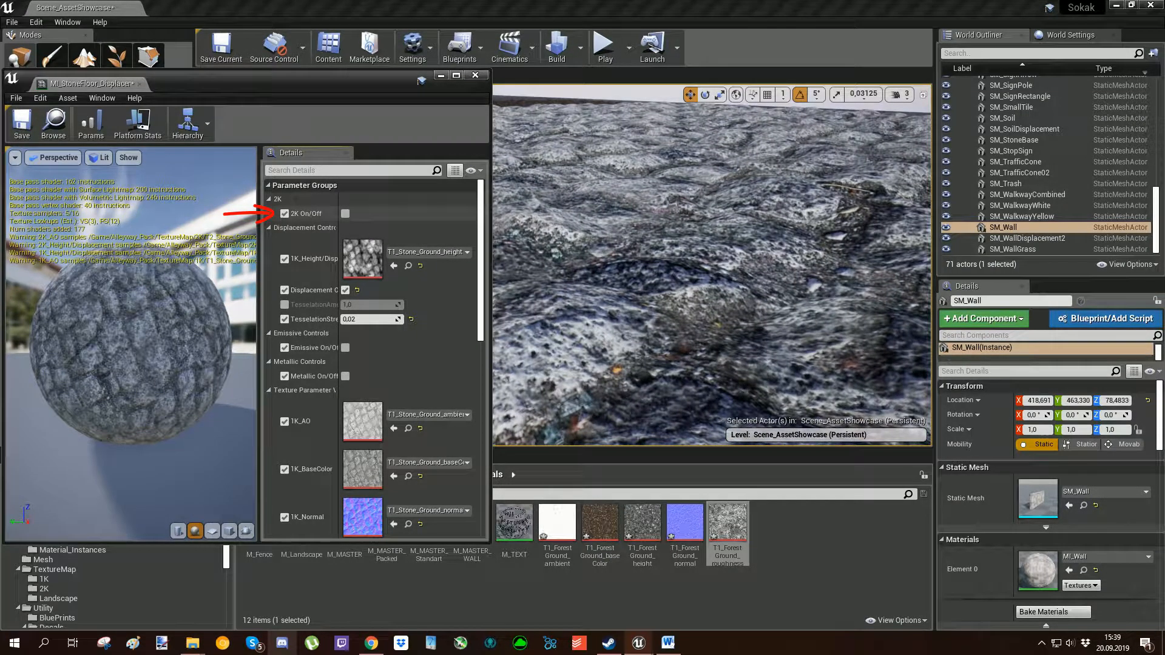
left_click(344, 214)
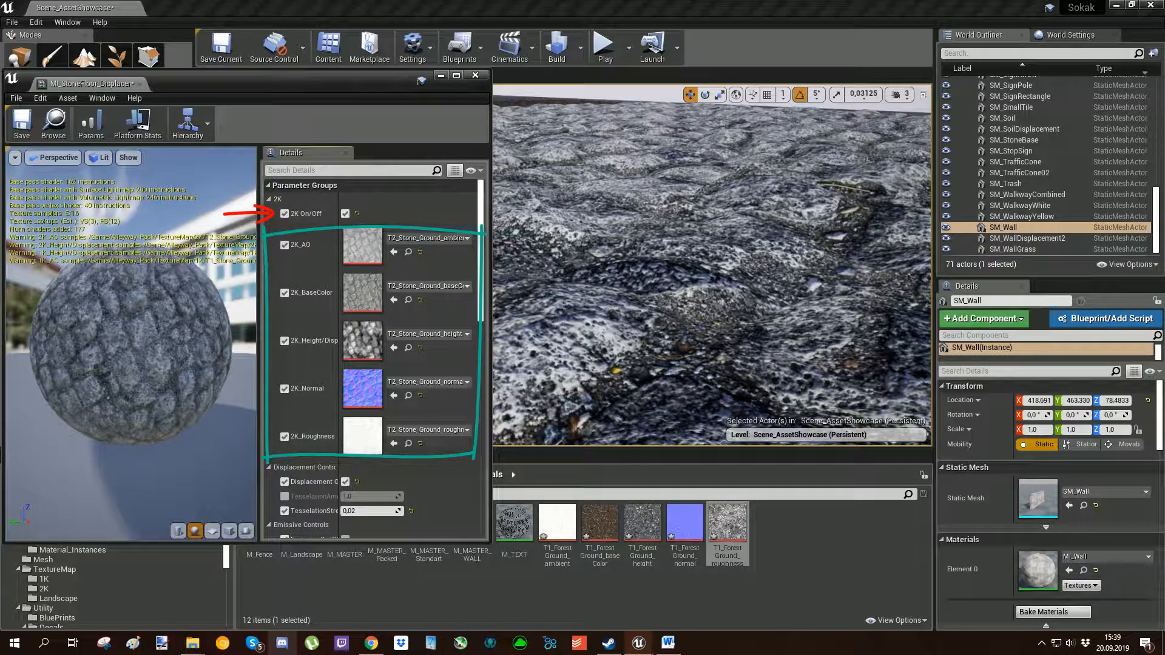
left_click(345, 214)
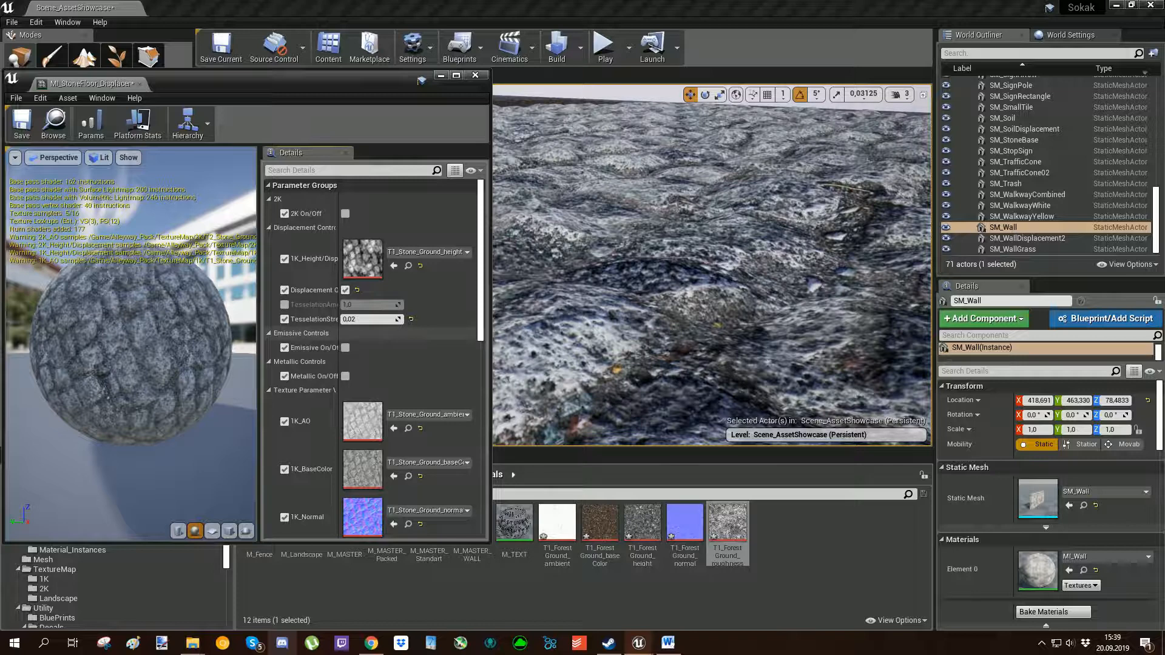
Examine the Texture Maps group in the M_MASTER graph, focusing on the Switch node fed by 1K_BaseColor and 2K_BaseColor.
scroll(370, 358, "down", 6)
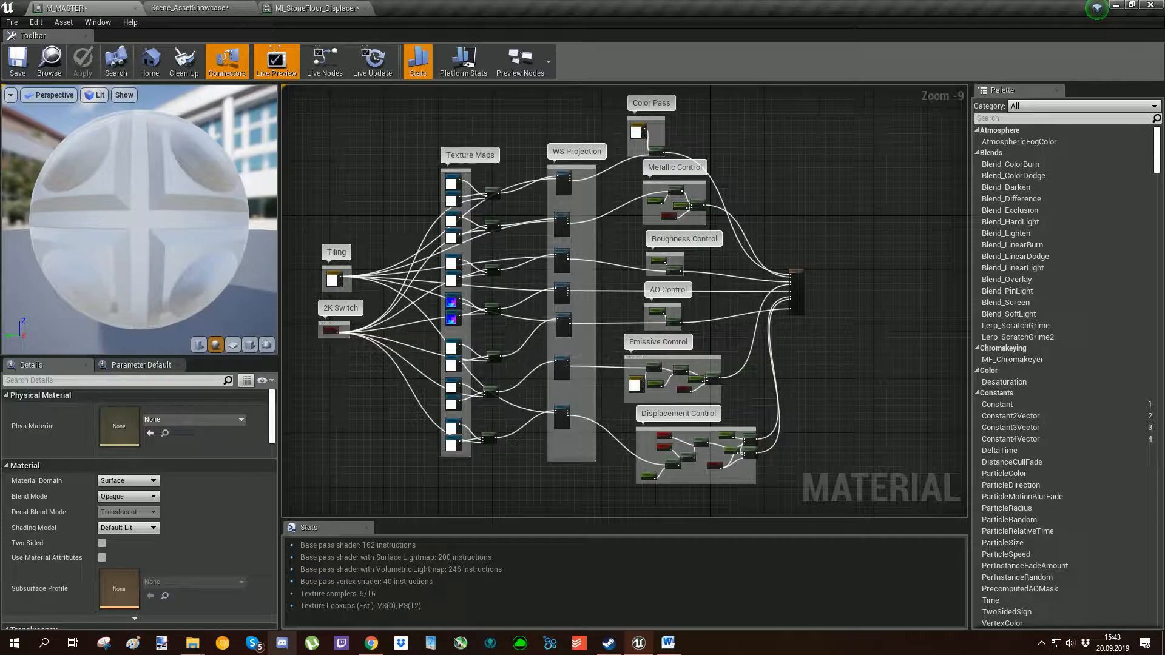
right_click_drag(497, 345, 548, 359)
scroll(473, 327, "up", 5)
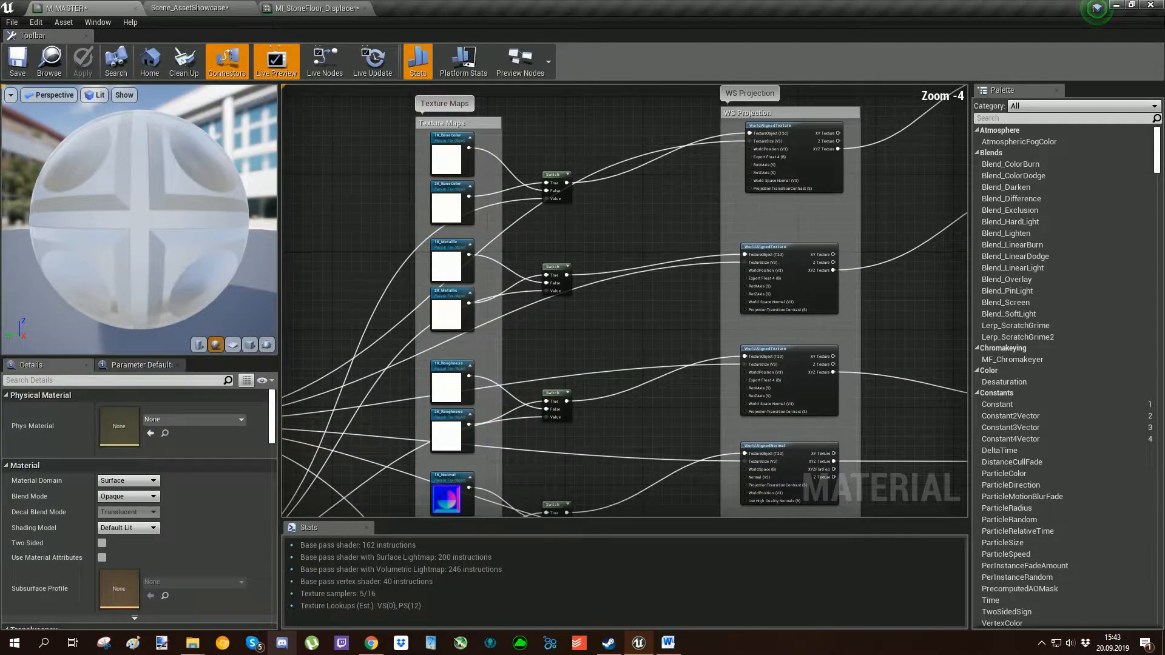
right_click_drag(596, 248, 555, 515)
scroll(552, 234, "up", 3)
scroll(541, 363, "up", 1)
mouse_move(541, 363)
right_mouse_down()
mouse_move(535, 314)
mouse_move(567, 254)
mouse_move(518, 172)
right_mouse_up()
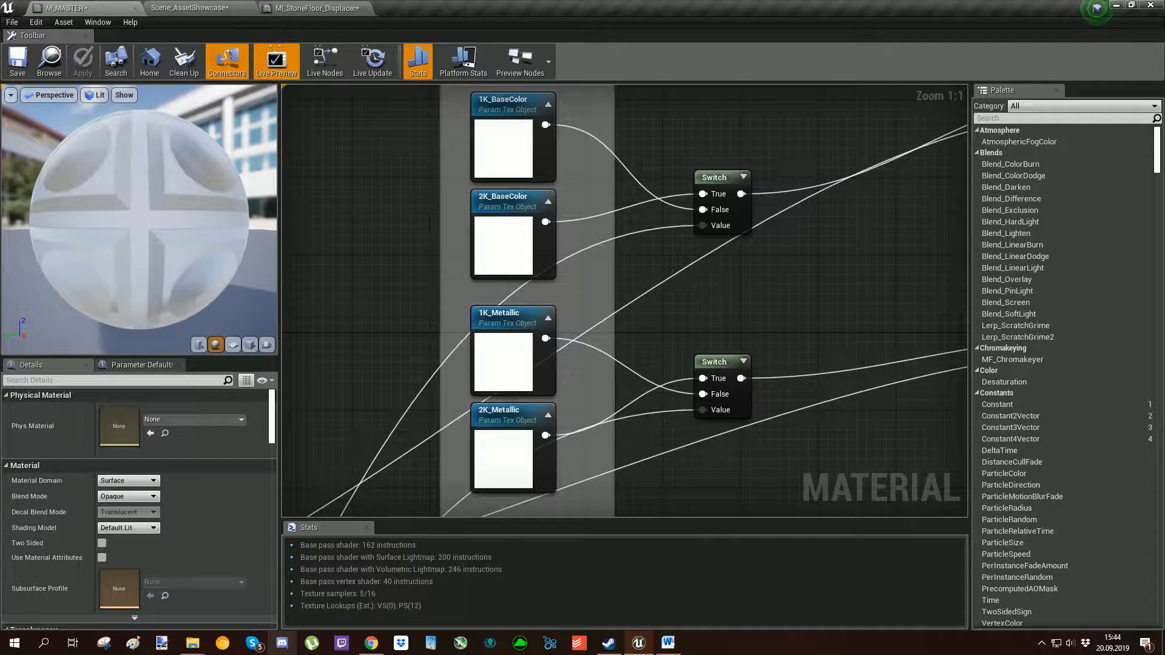
right_click_drag(716, 261, 681, 287)
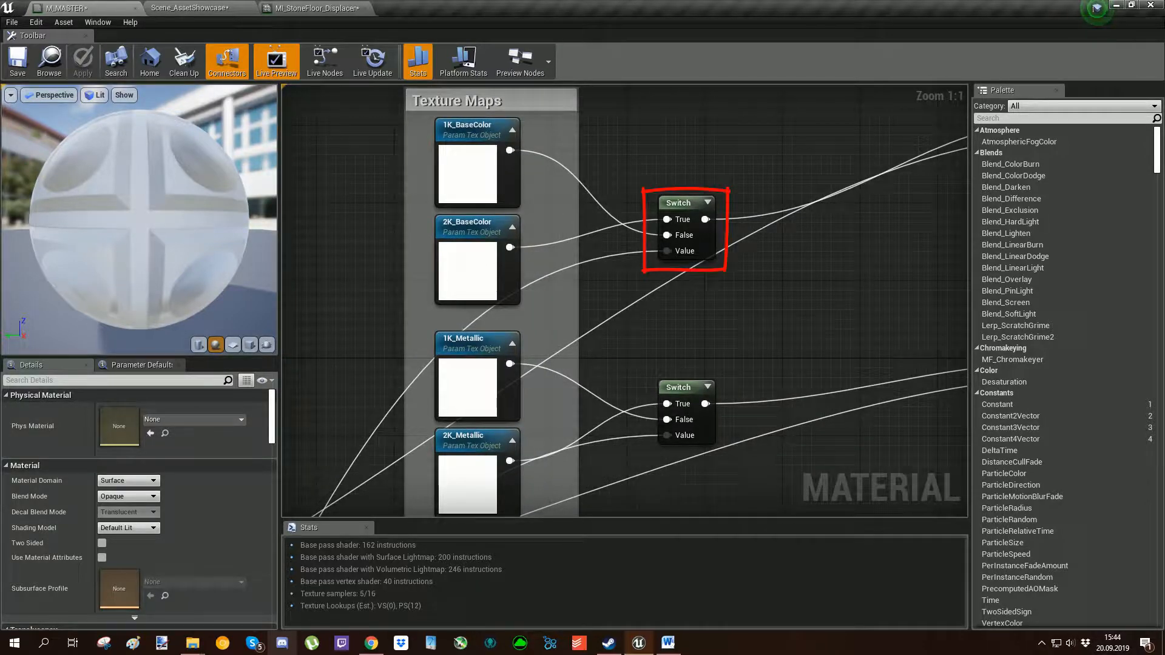
right_click_drag(681, 287, 785, 203)
Examine the 2K On/Off parameter in the 2K Switch group and trace its connections to the Texture Maps Switch nodes.
right_click_drag(414, 458, 661, 120)
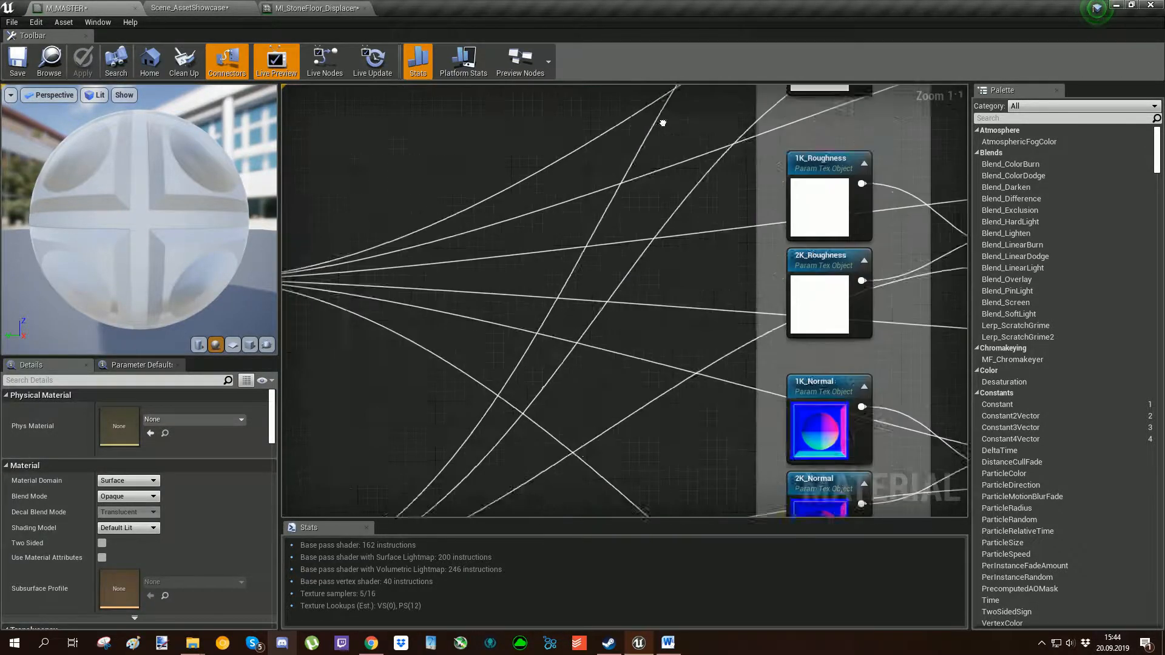
scroll(661, 120, "down", 2)
mouse_move(522, 304)
right_mouse_down()
mouse_move(657, 144)
mouse_move(820, 91)
mouse_move(927, 121)
right_mouse_up()
scroll(658, 143, "up", 2)
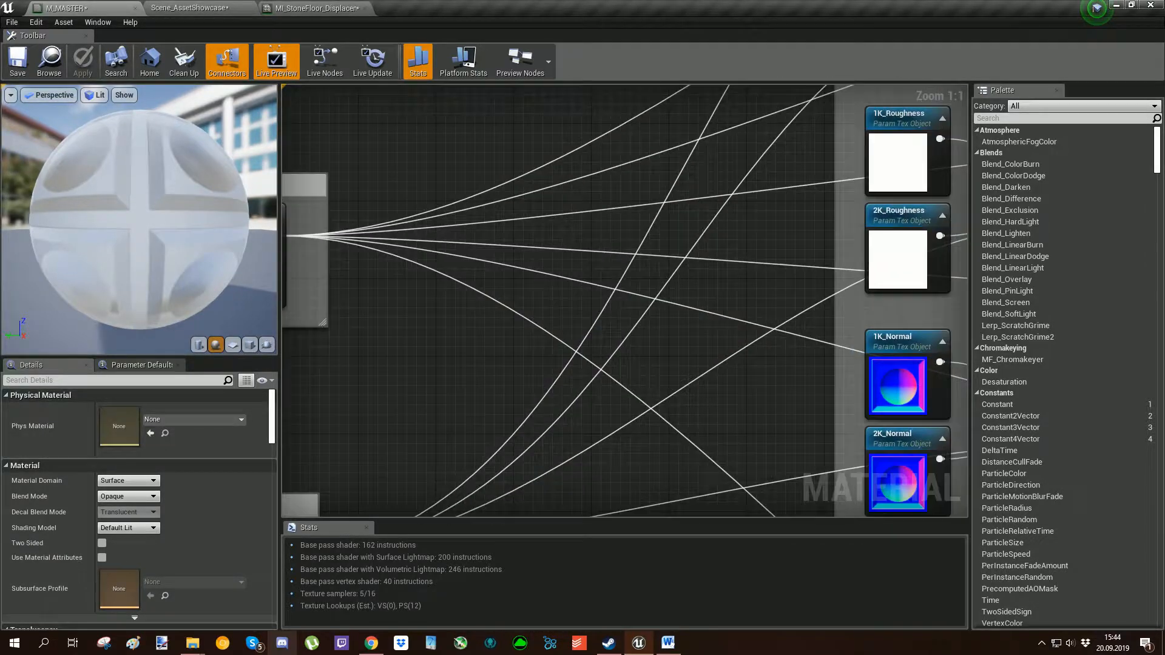
right_click_drag(704, 364, 436, 367)
scroll(436, 367, "down", 4)
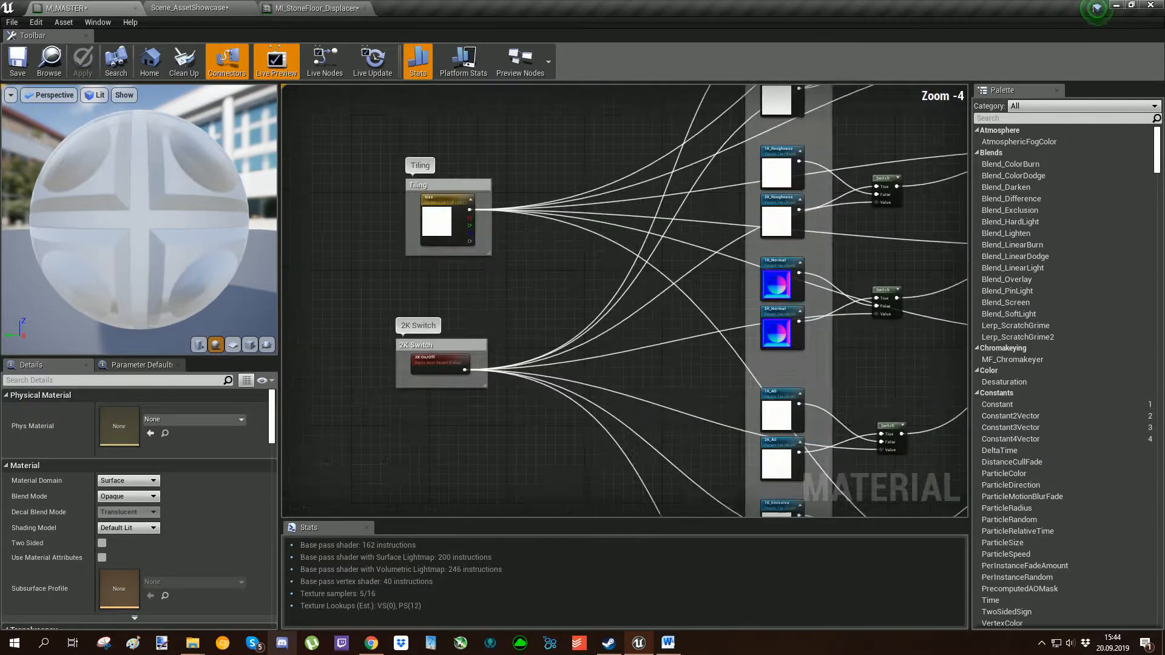
right_click_drag(938, 243, 740, 243)
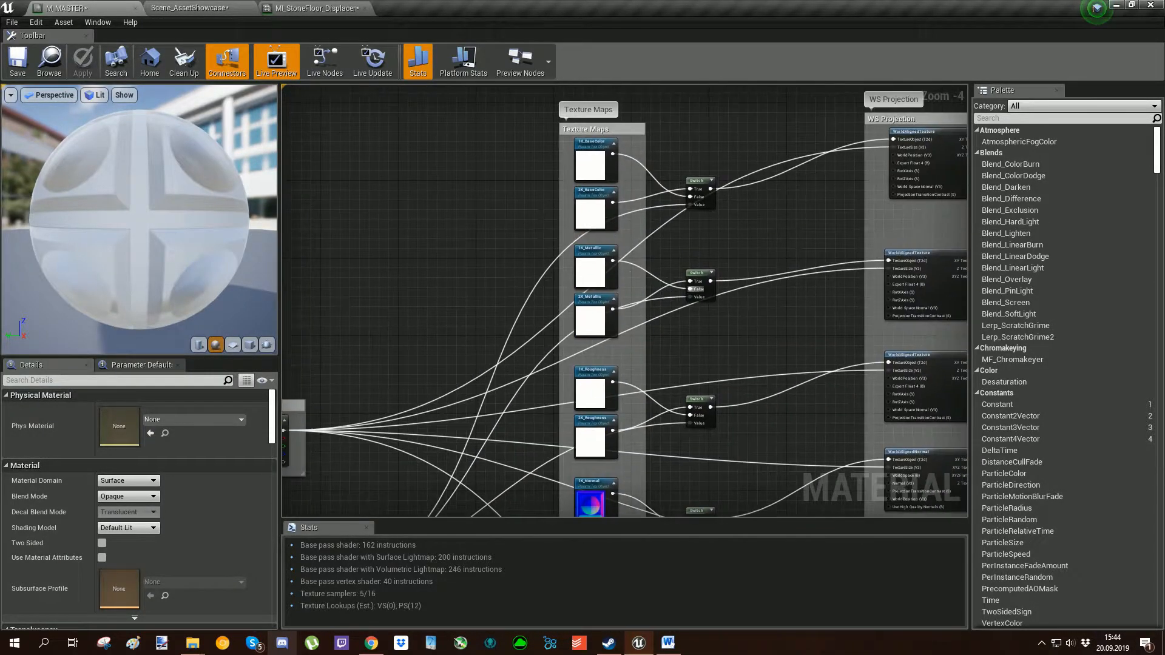
scroll(741, 243, "up", 4)
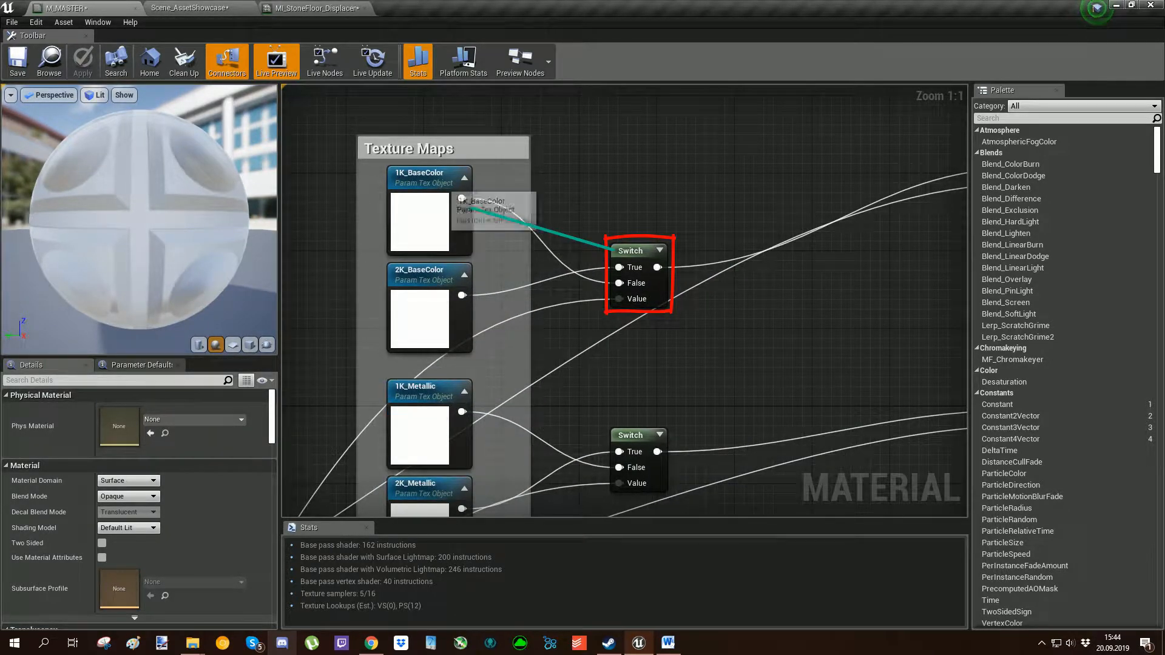
right_click_drag(563, 407, 603, 303)
scroll(702, 330, "down", 2)
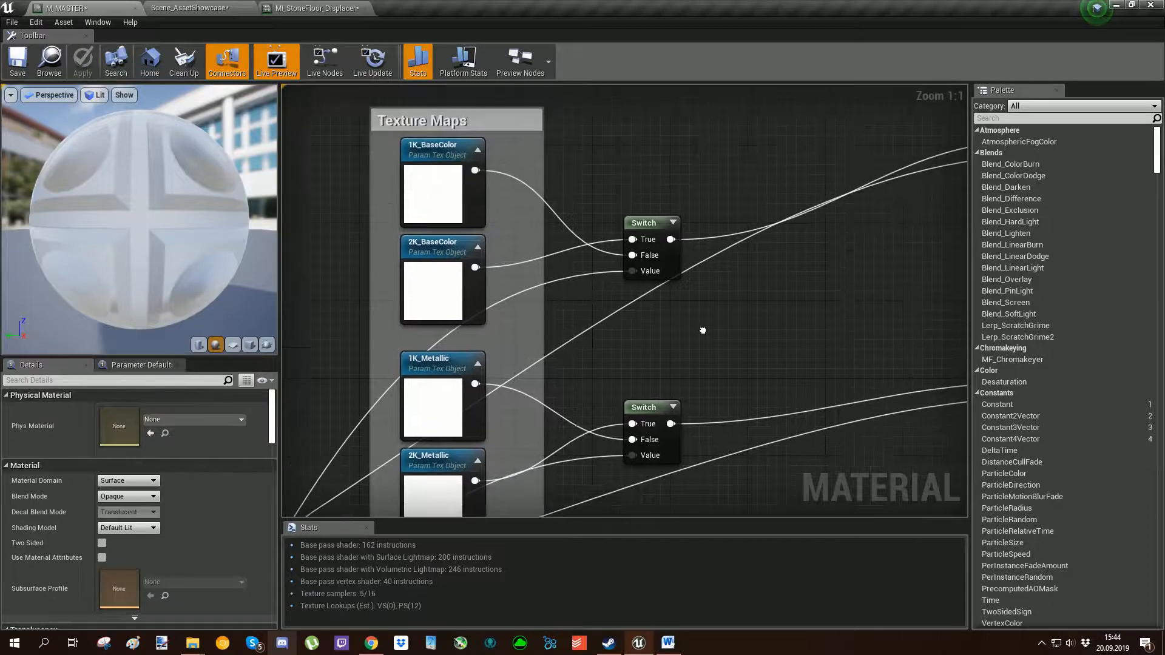
scroll(701, 330, "down", 3)
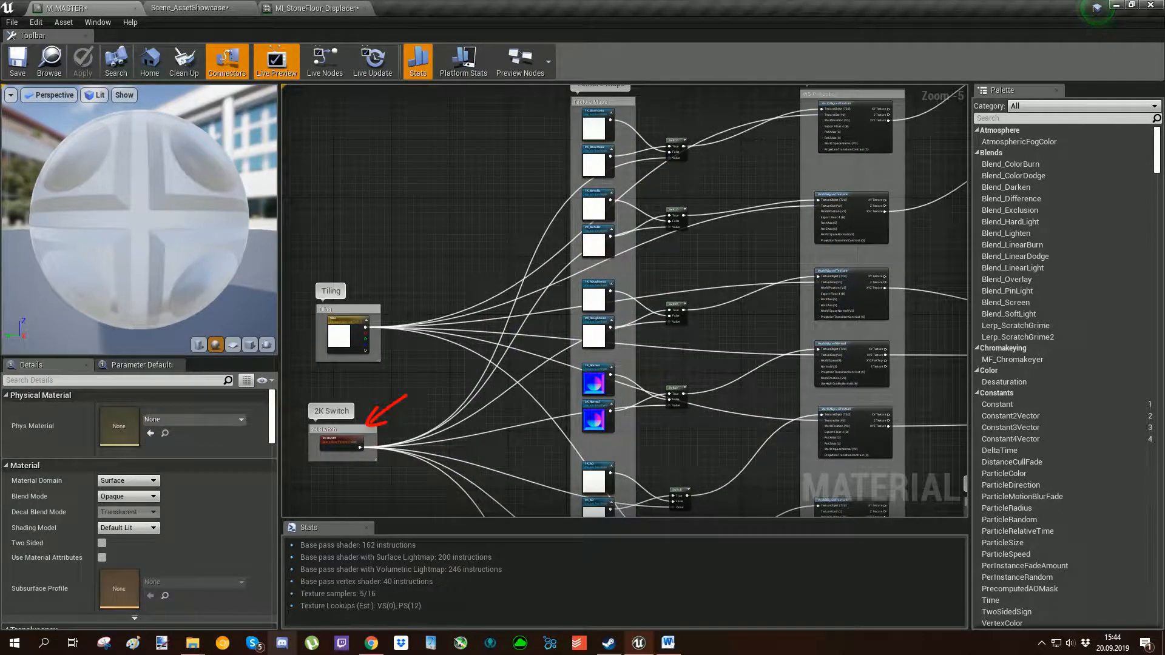
right_click_drag(707, 157, 685, 235)
scroll(616, 308, "up", 3)
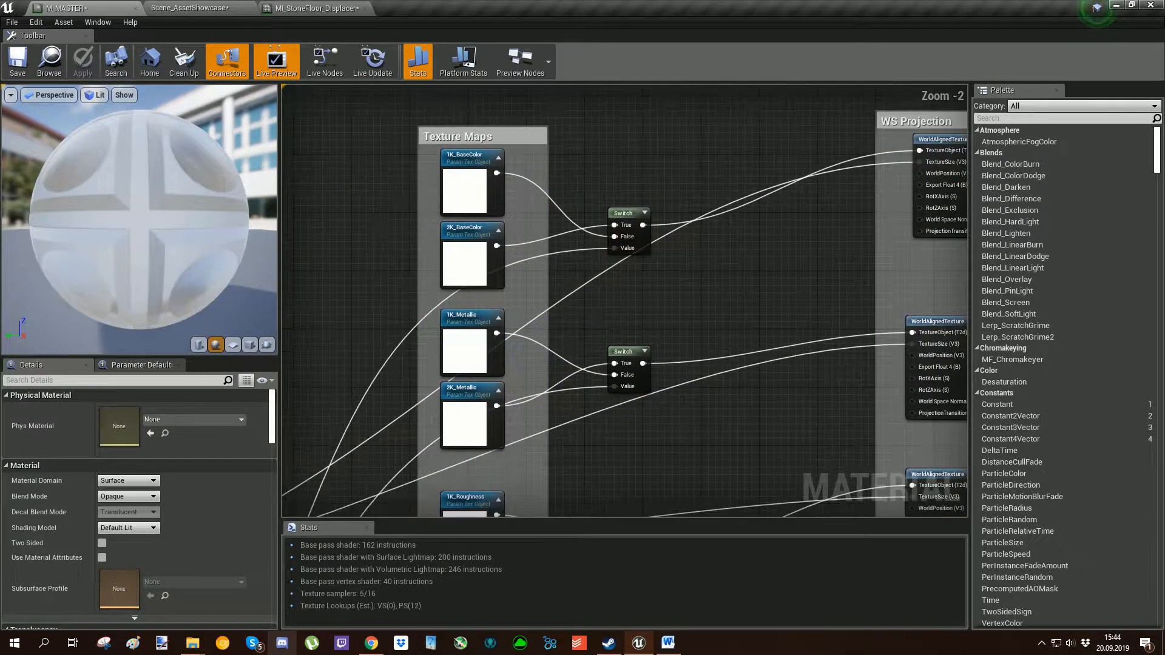
Float the stone floor instance's editor beside the M_MASTER graph and toggle 2K On/Off to demonstrate the BaseColor switch.
left_click_drag(297, 8, 521, 181)
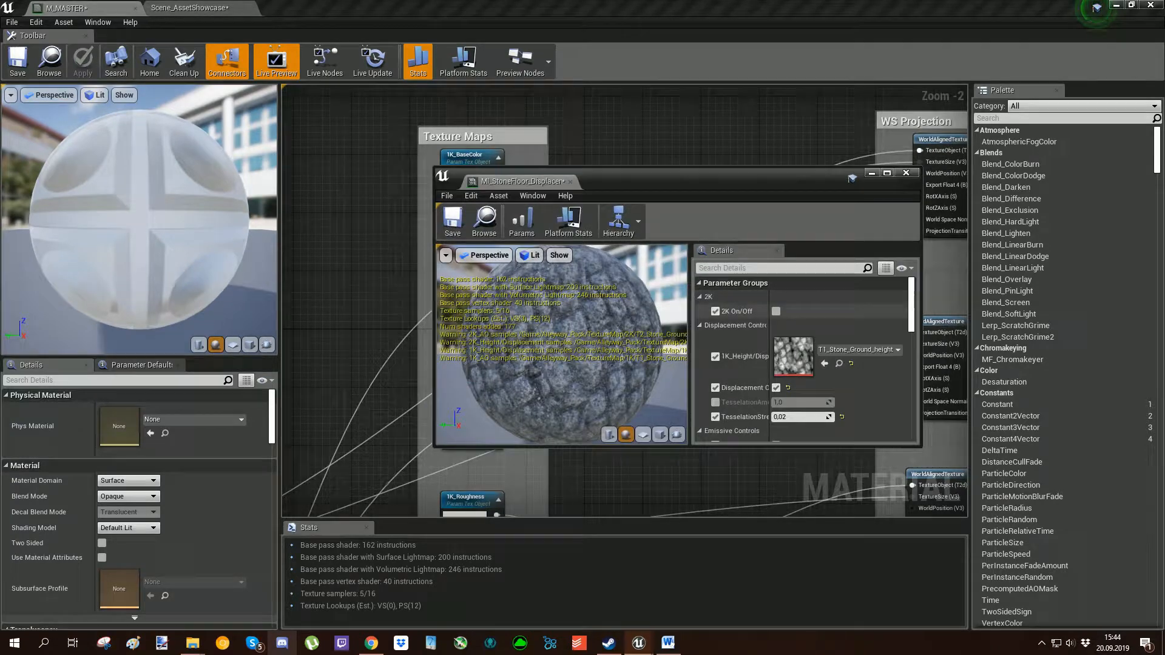
left_click_drag(750, 179, 969, 136)
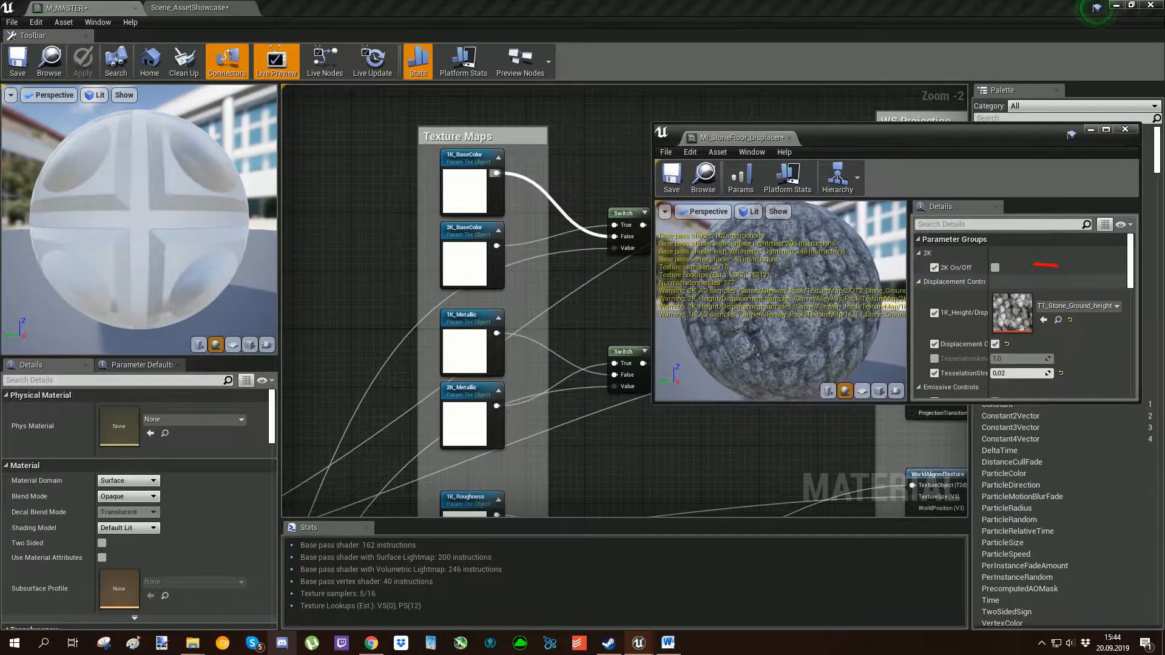
left_click(995, 268)
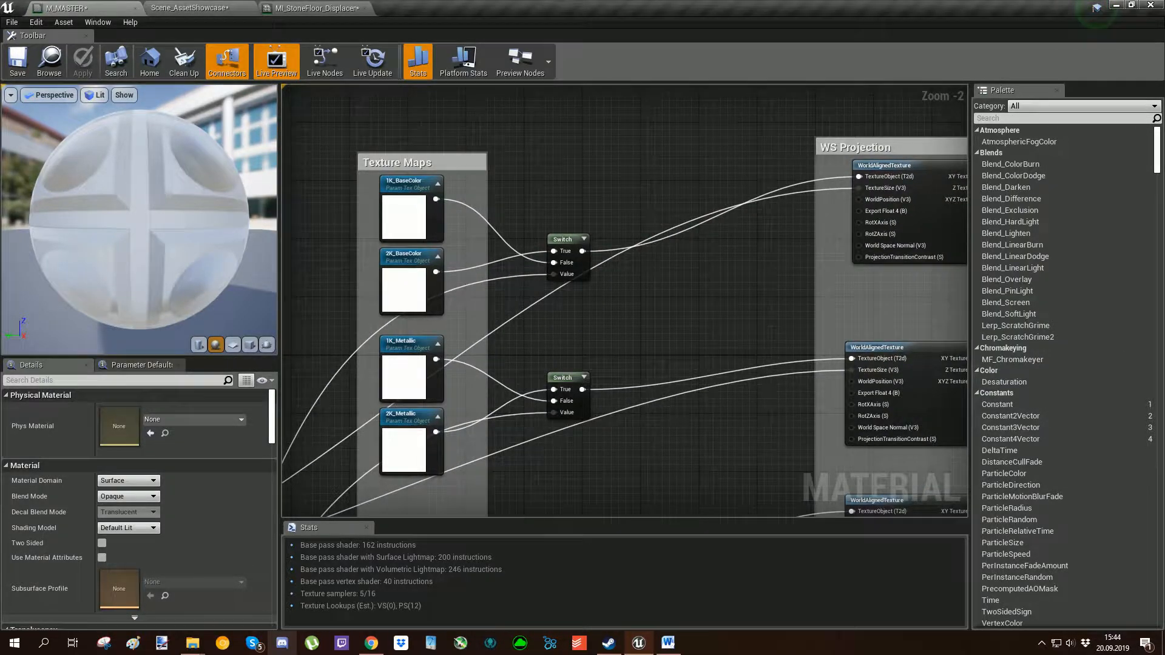
Examine how the Switch outputs feed the WorldAlignedTexture nodes in the WS Projection group.
right_click_drag(706, 225, 466, 225)
left_click_drag(567, 280, 580, 162)
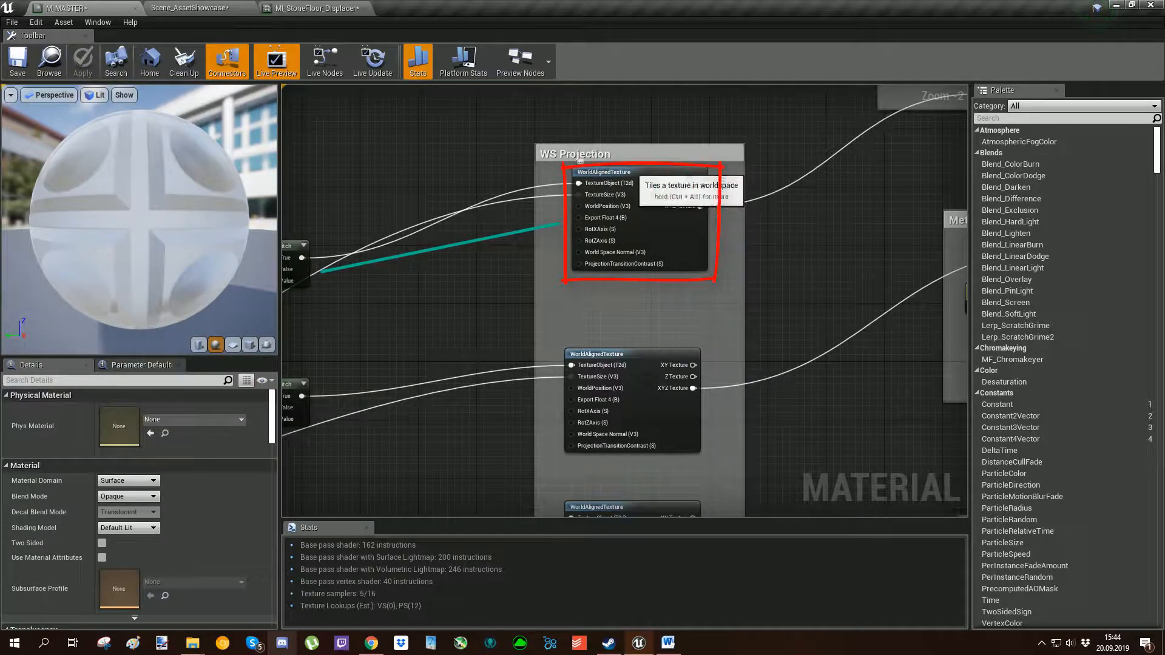
right_click_drag(581, 161, 820, 178)
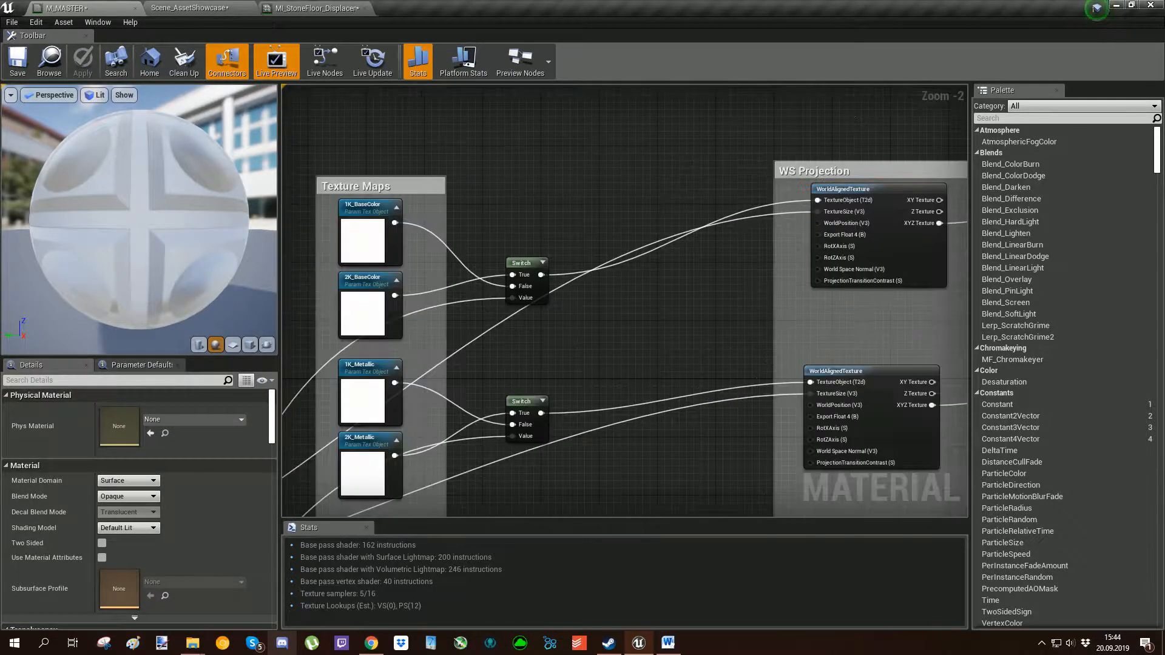
right_click_drag(636, 331, 523, 352)
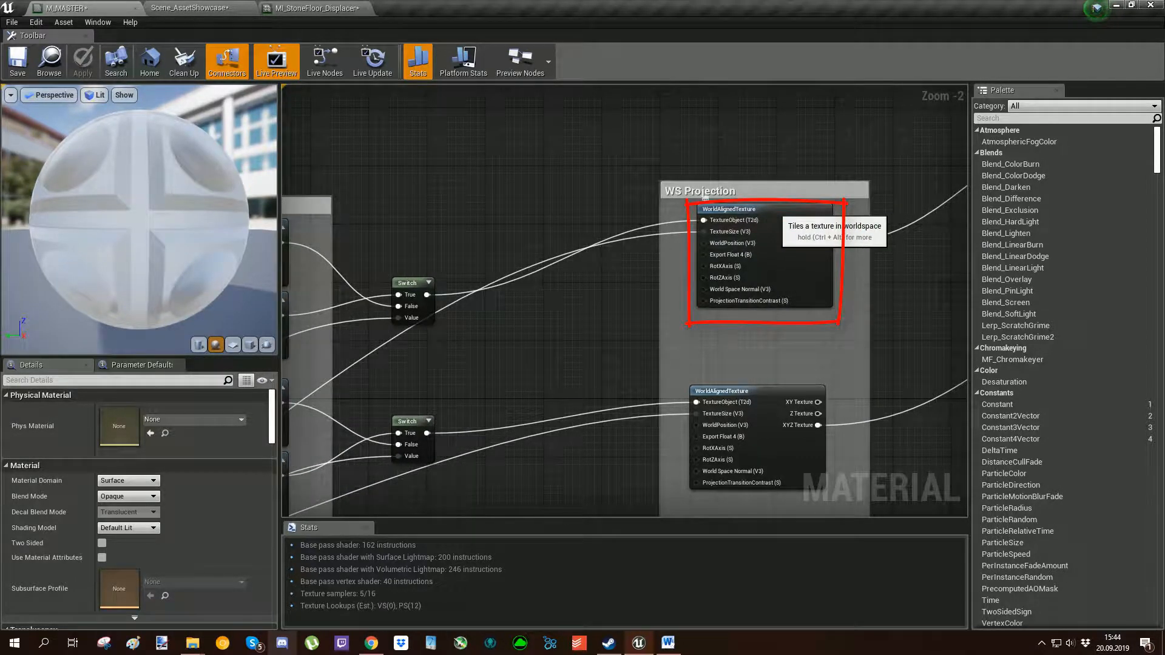
scroll(705, 197, "down", 3)
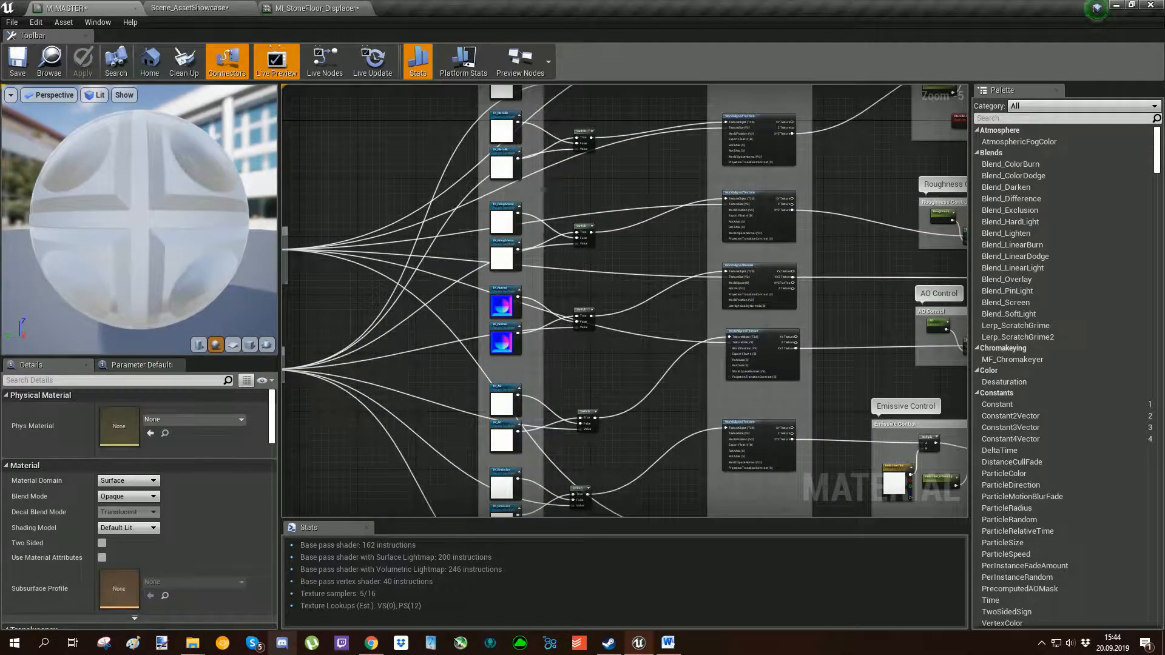
right_click_drag(561, 418, 554, 304)
right_click_drag(554, 439, 566, 352)
right_click_drag(784, 148, 731, 469)
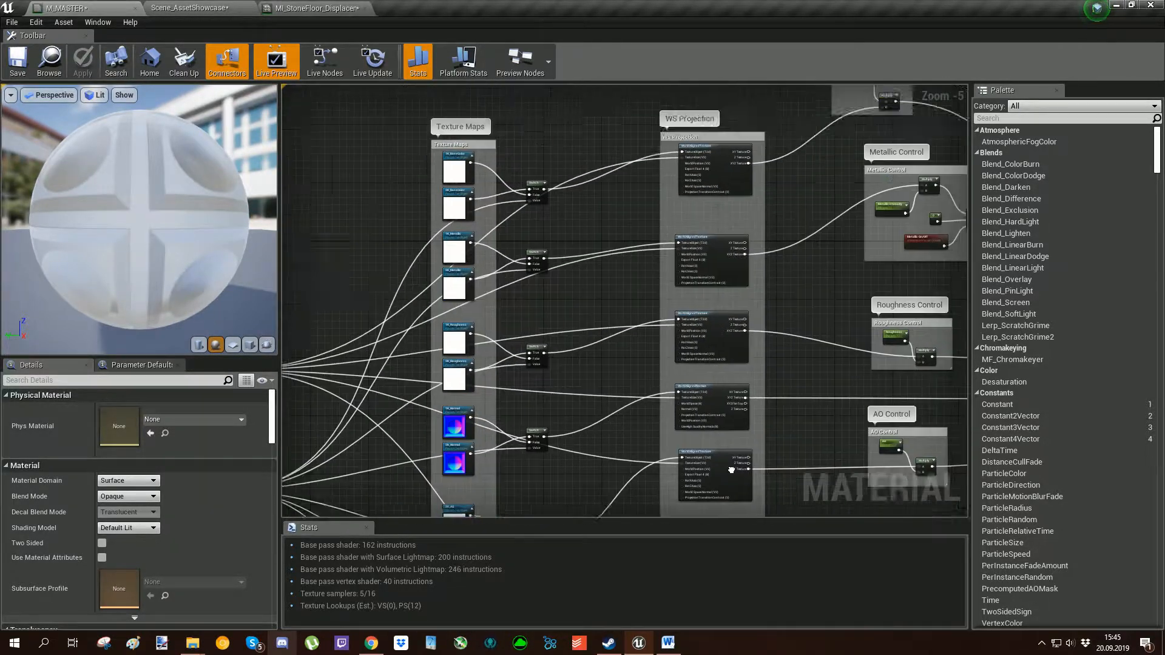
Trace the WorldAlignedTexture TextureSize input back to the Tiling group's Size parameter, and check Size in the stone floor instance.
scroll(734, 330, "down", 2)
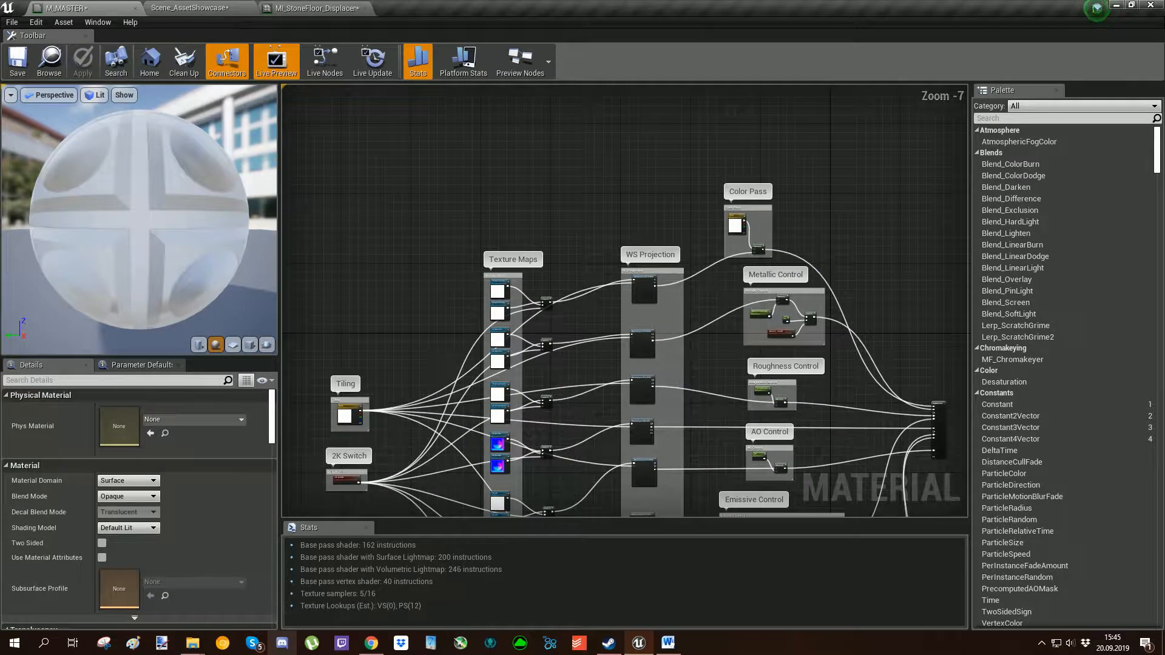
scroll(642, 285, "up", 8)
left_click_drag(520, 276, 567, 275)
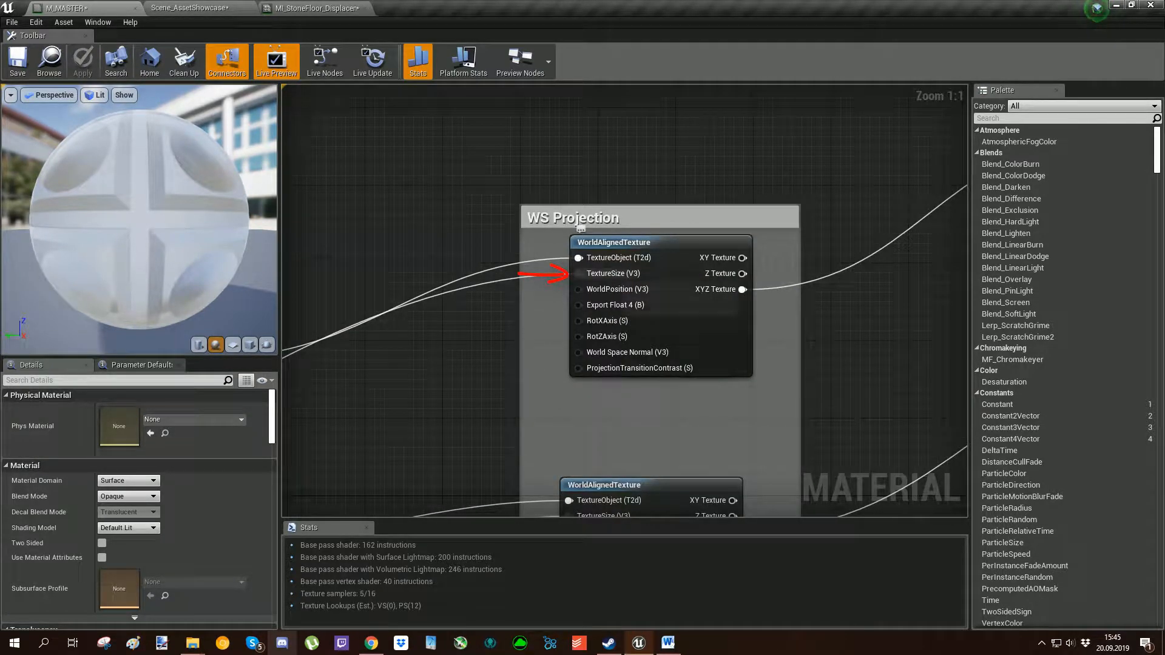
scroll(585, 274, "down", 7)
right_click_drag(303, 405, 525, 330)
scroll(526, 330, "up", 7)
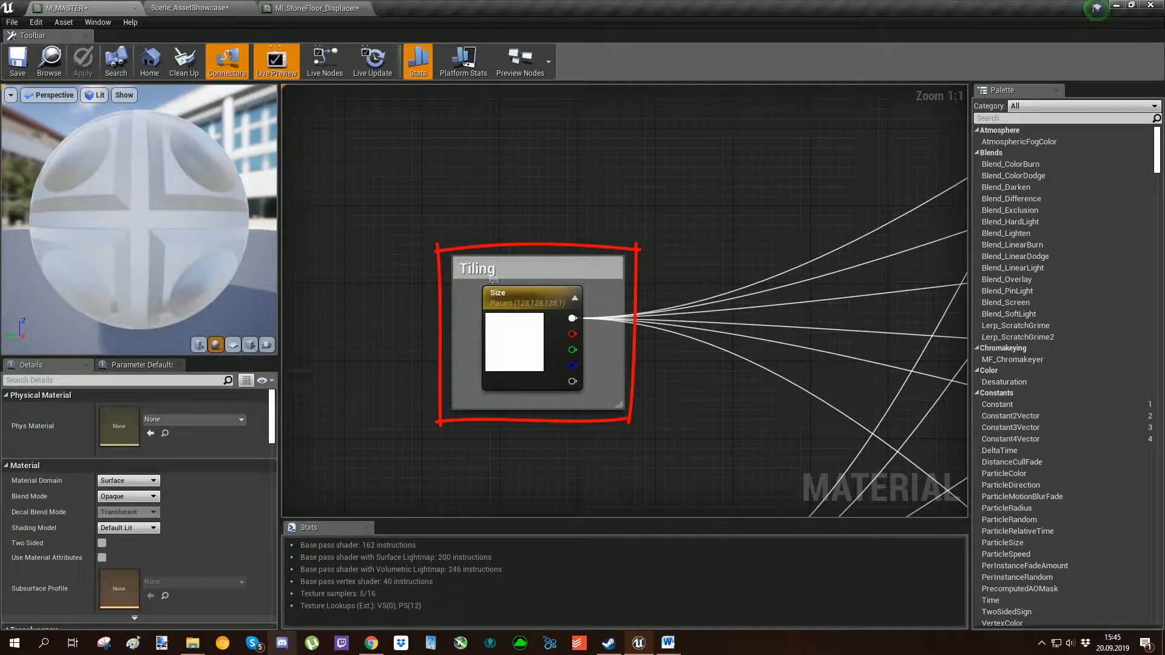
left_click(316, 8)
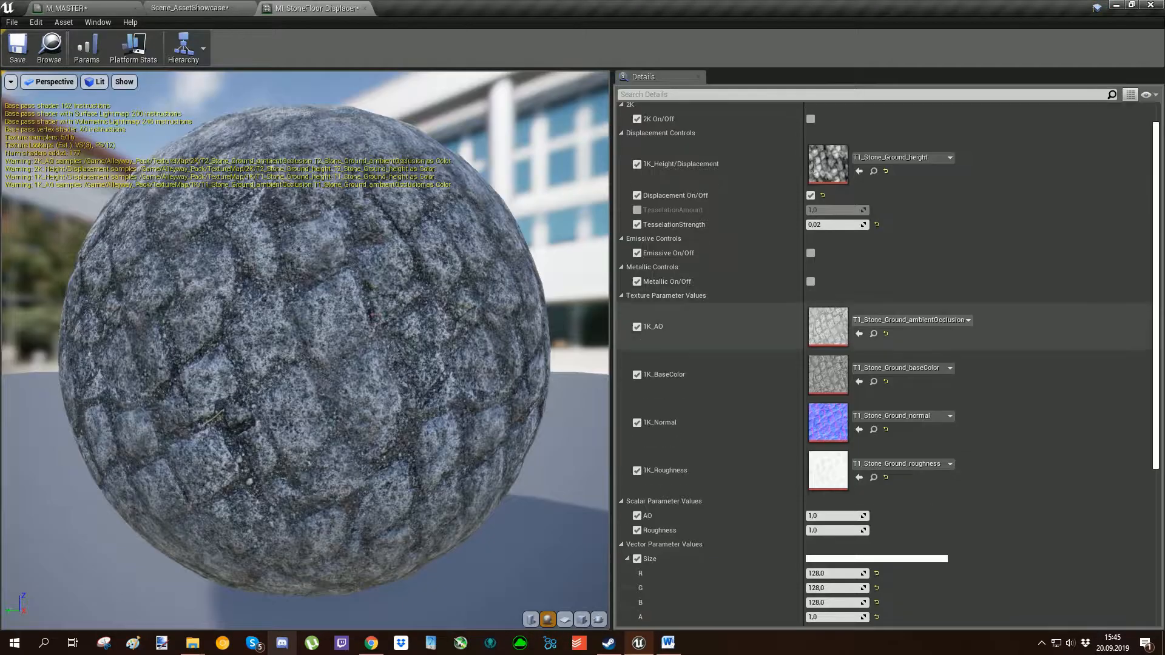
scroll(886, 364, "down", 3)
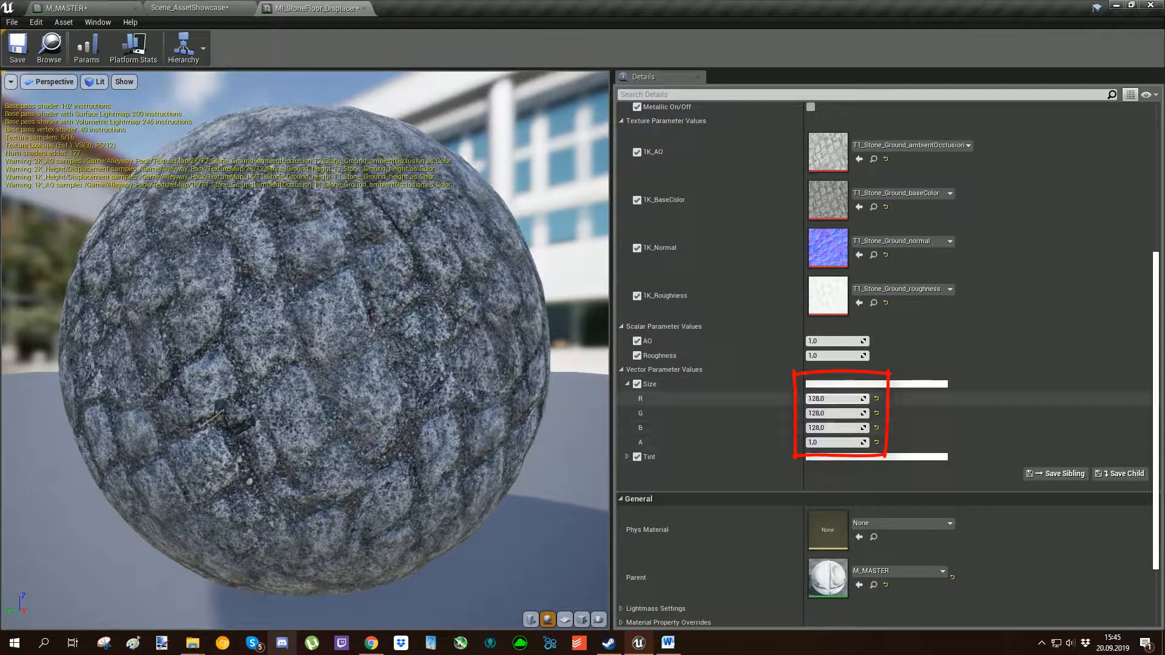
Return to the M_MASTER graph and follow the Tiling connections through the WS Projection nodes to the material output.
left_click(85, 7)
scroll(494, 328, "down", 8)
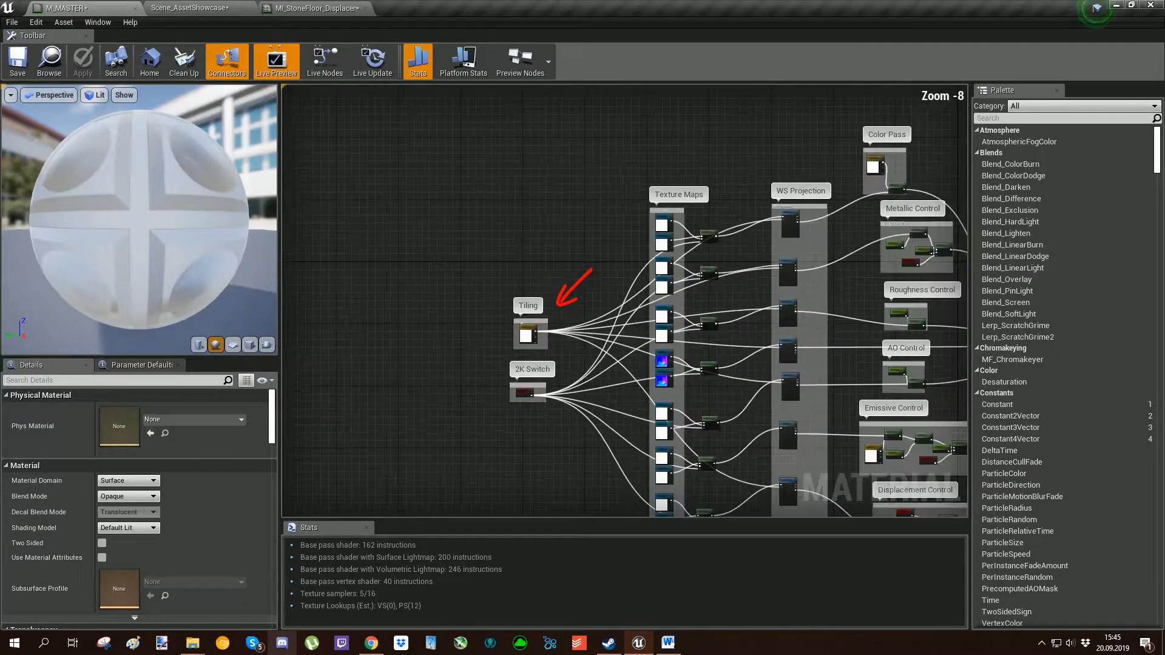
scroll(495, 328, "up", 4)
scroll(494, 328, "down", 5)
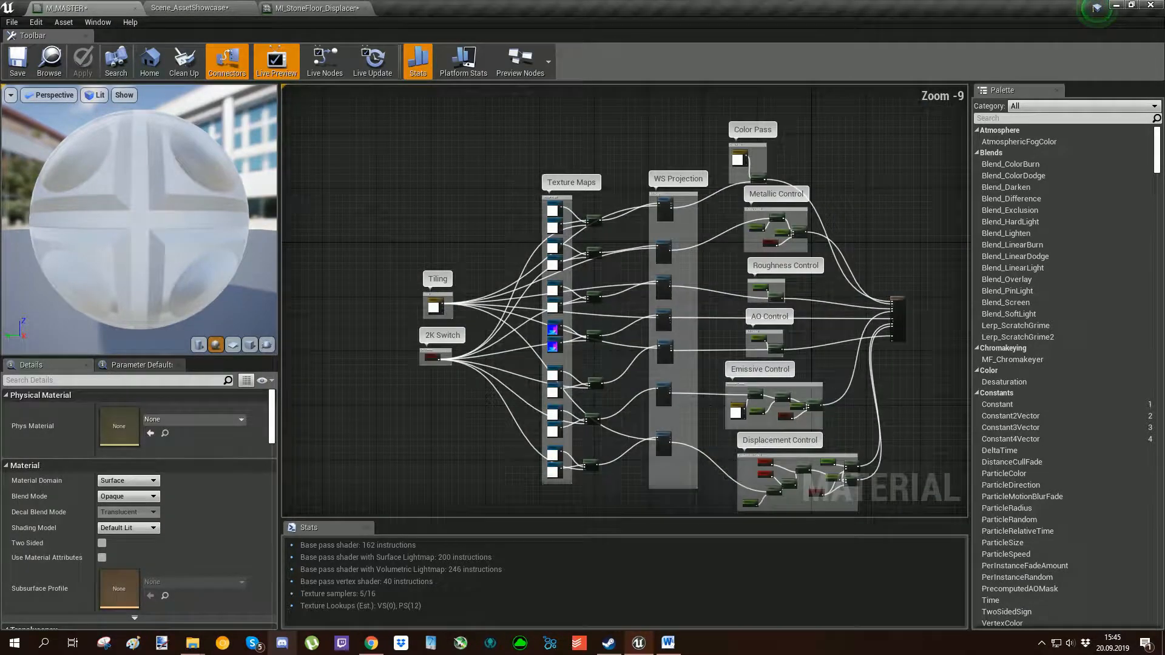
right_click_drag(494, 328, 457, 302)
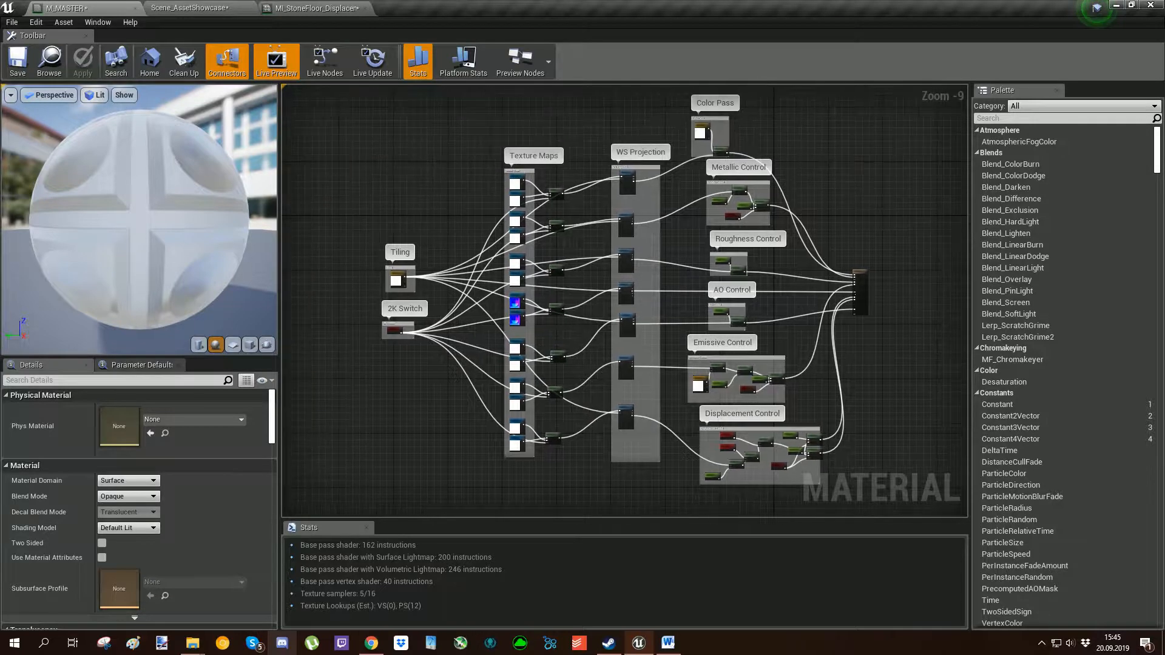
scroll(620, 174, "up", 9)
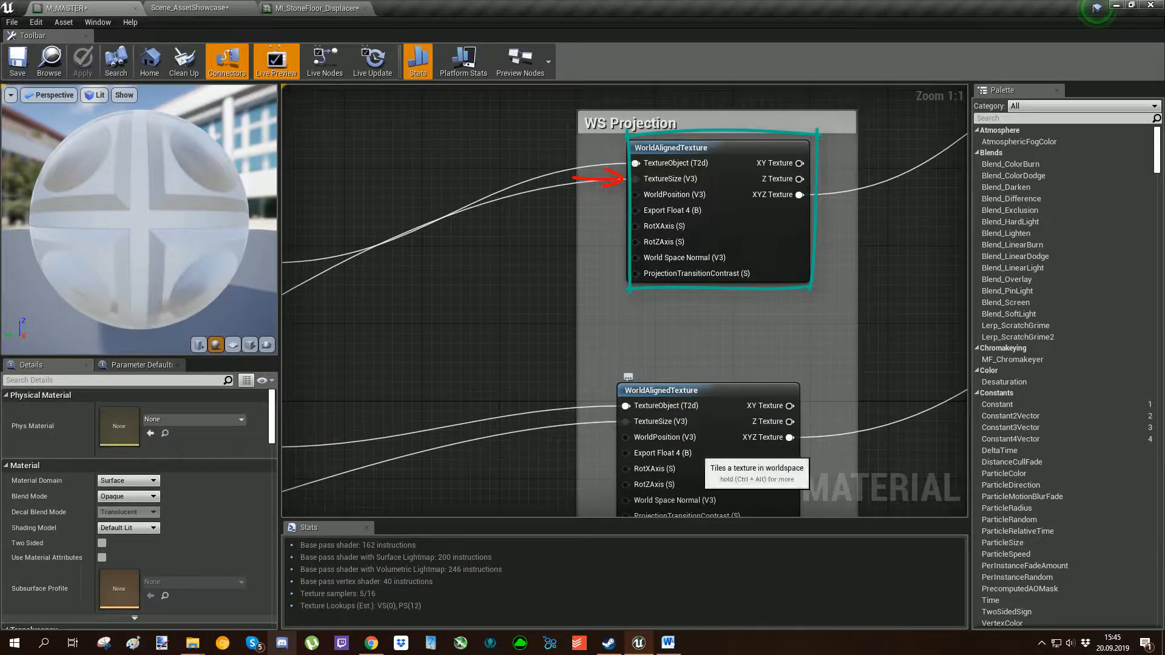
scroll(697, 453, "down", 7)
right_click_drag(696, 453, 528, 242)
scroll(663, 249, "down", 2)
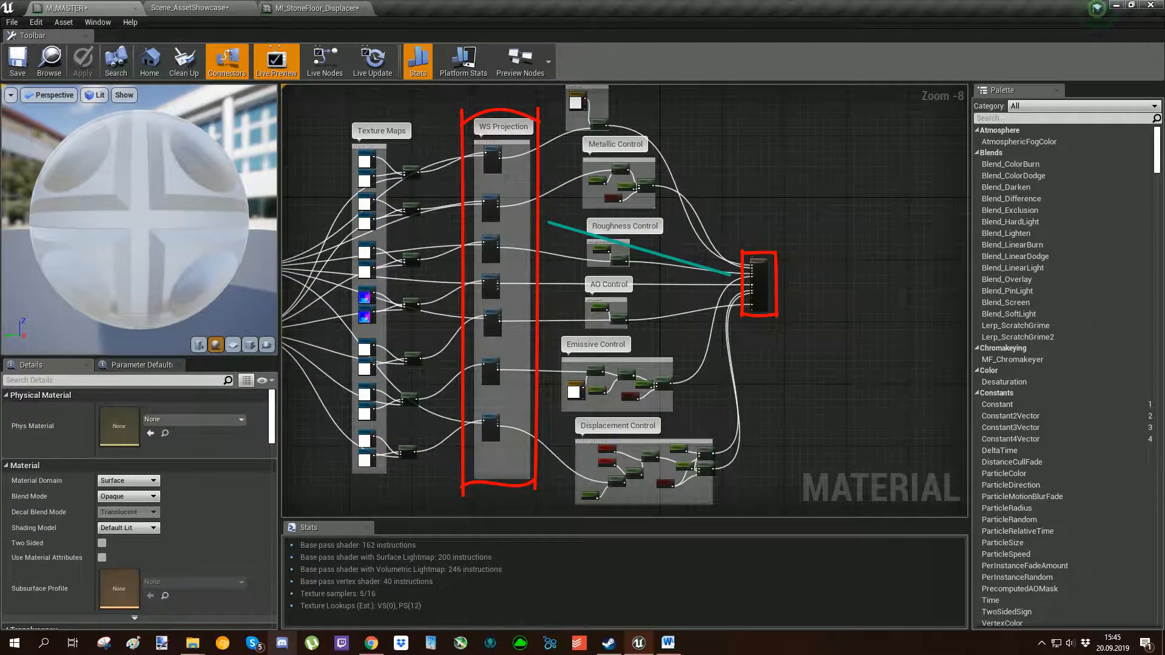
Examine the Tint and Multiply nodes in the Color Pass group, and locate the Tint parameter in the stone floor instance.
right_click_drag(614, 101, 796, 251)
scroll(704, 322, "up", 5)
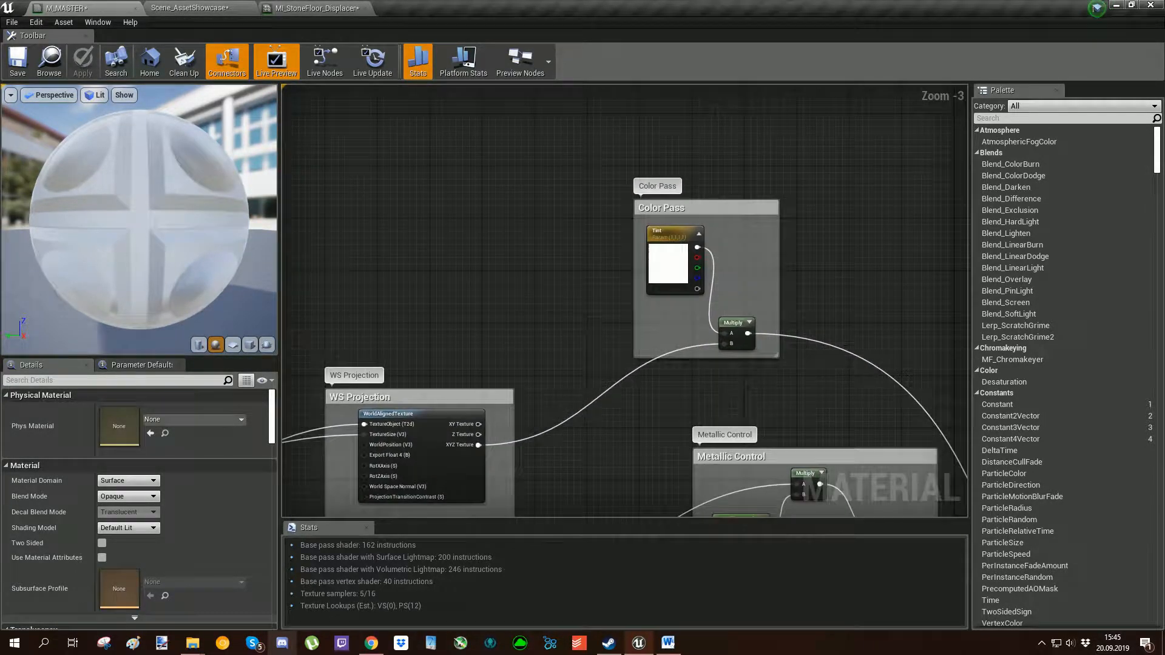
scroll(698, 250, "up", 2)
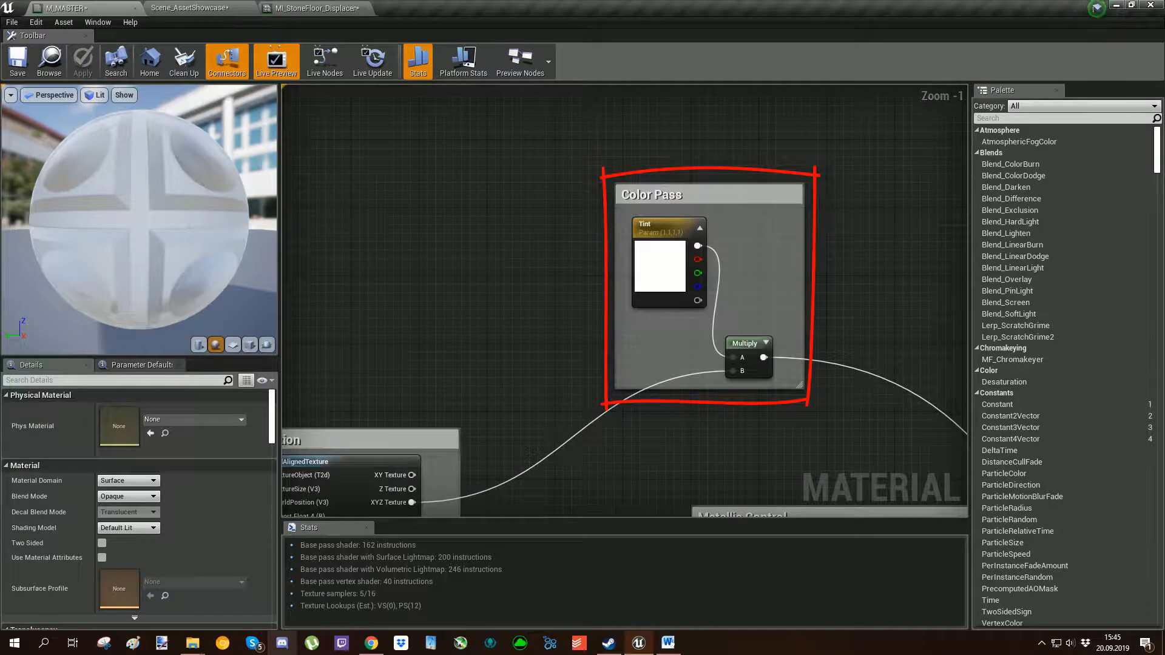
right_click_drag(896, 337, 857, 293)
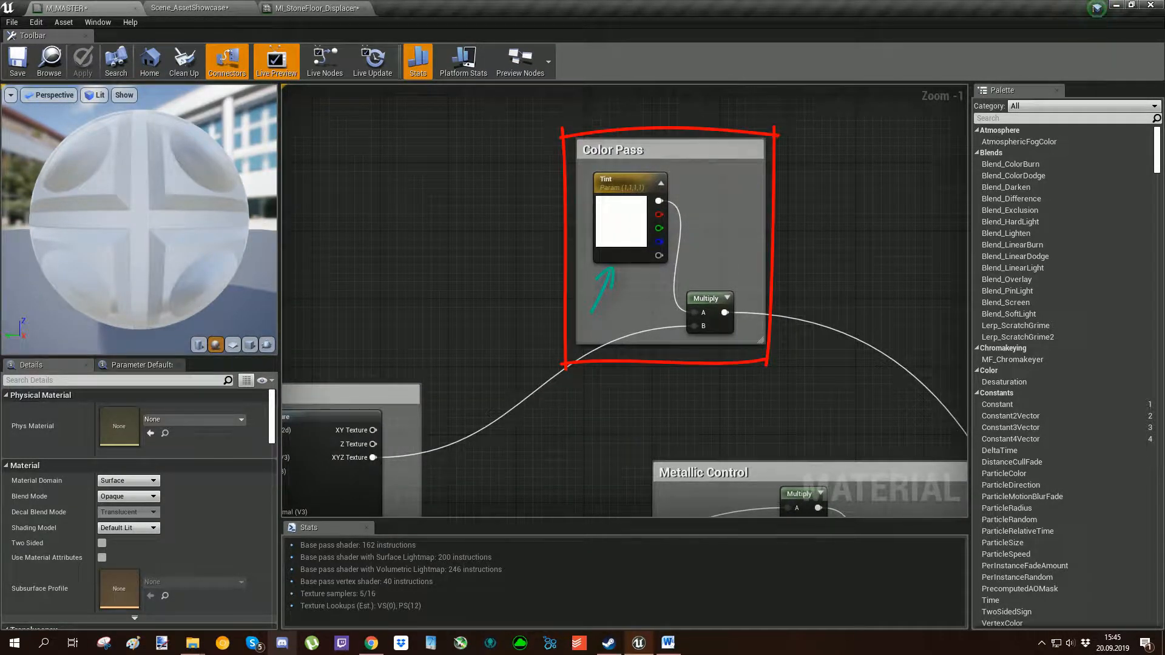
left_click(322, 8)
right_click_drag(884, 356, 883, 330)
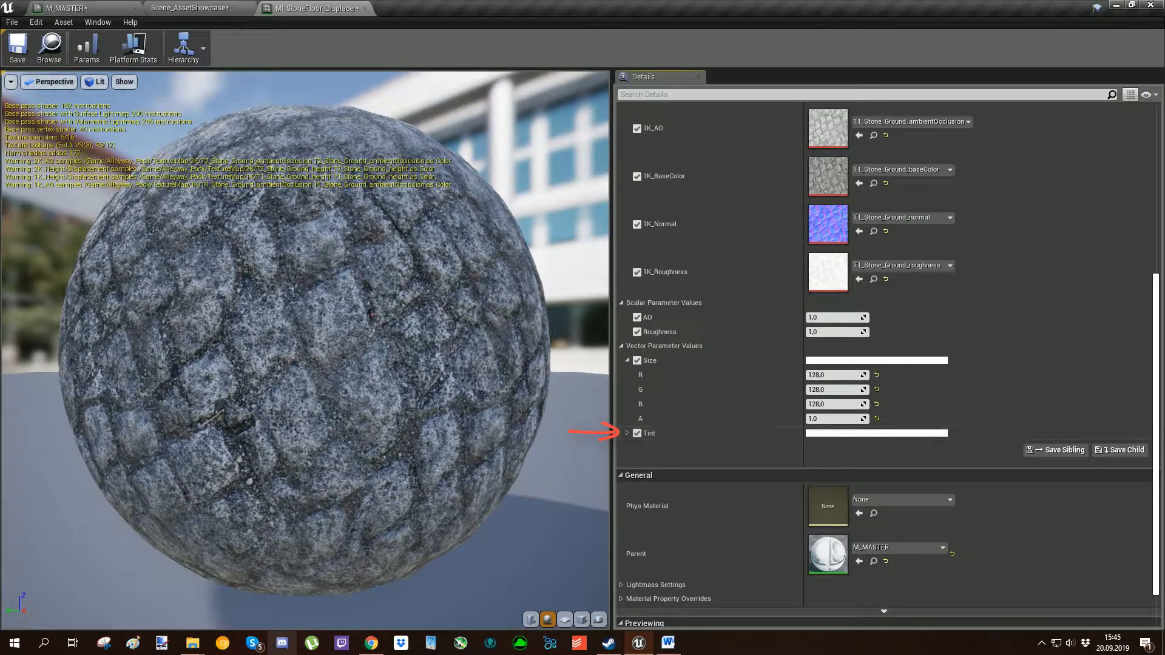
Return to the M_MASTER graph and examine how Metallic On/Off drives the Metallic Control Switch feeding the material output.
left_click(100, 8)
mouse_move(840, 458)
right_mouse_down()
mouse_move(719, 251)
mouse_move(670, 225)
right_mouse_up()
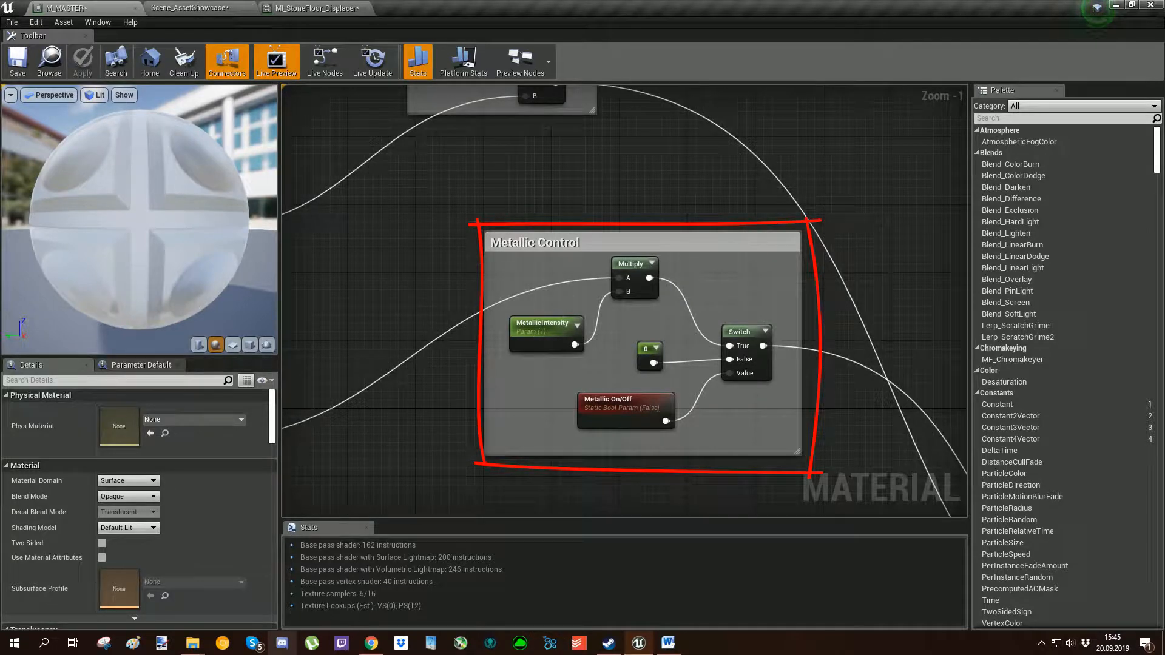
right_click_drag(460, 473, 376, 450)
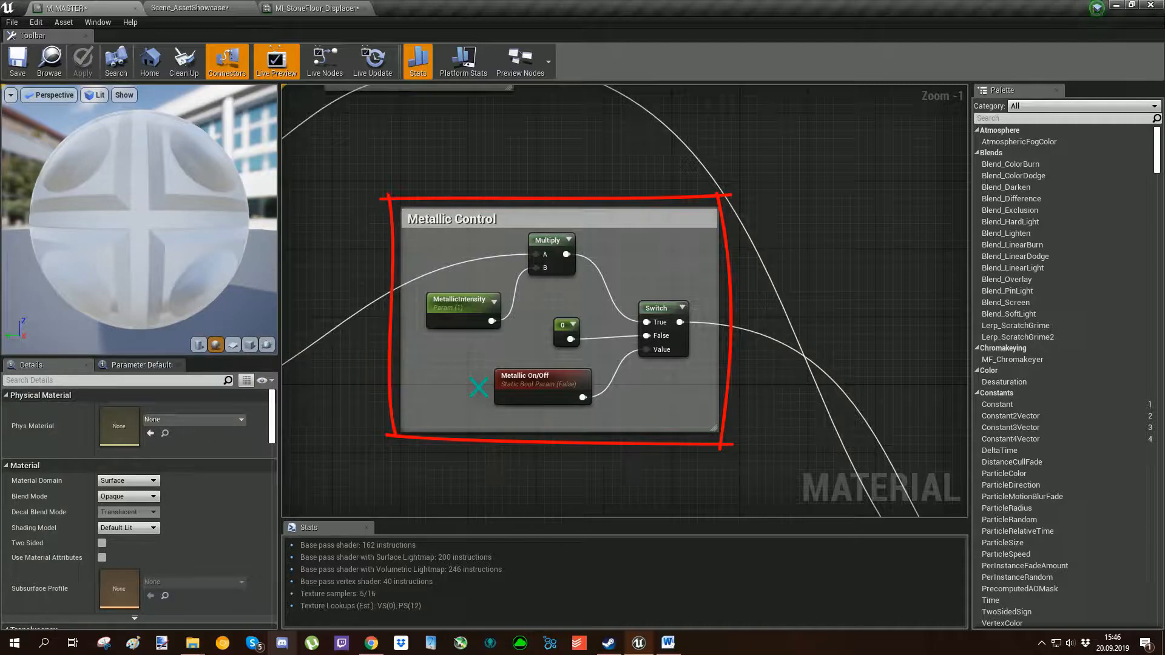
right_click_drag(810, 416, 485, 236)
scroll(758, 449, "down", 1)
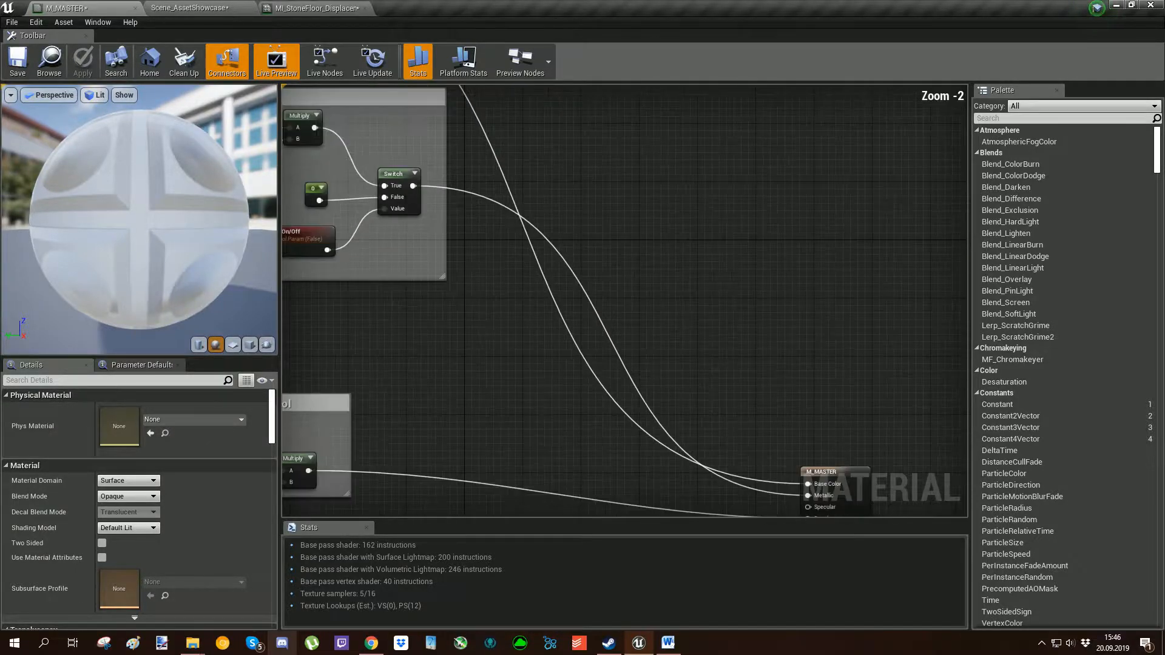
right_click_drag(837, 485, 661, 301)
mouse_move(291, 91)
right_mouse_down()
mouse_move(801, 267)
mouse_move(710, 379)
right_mouse_up()
scroll(646, 314, "up", 2)
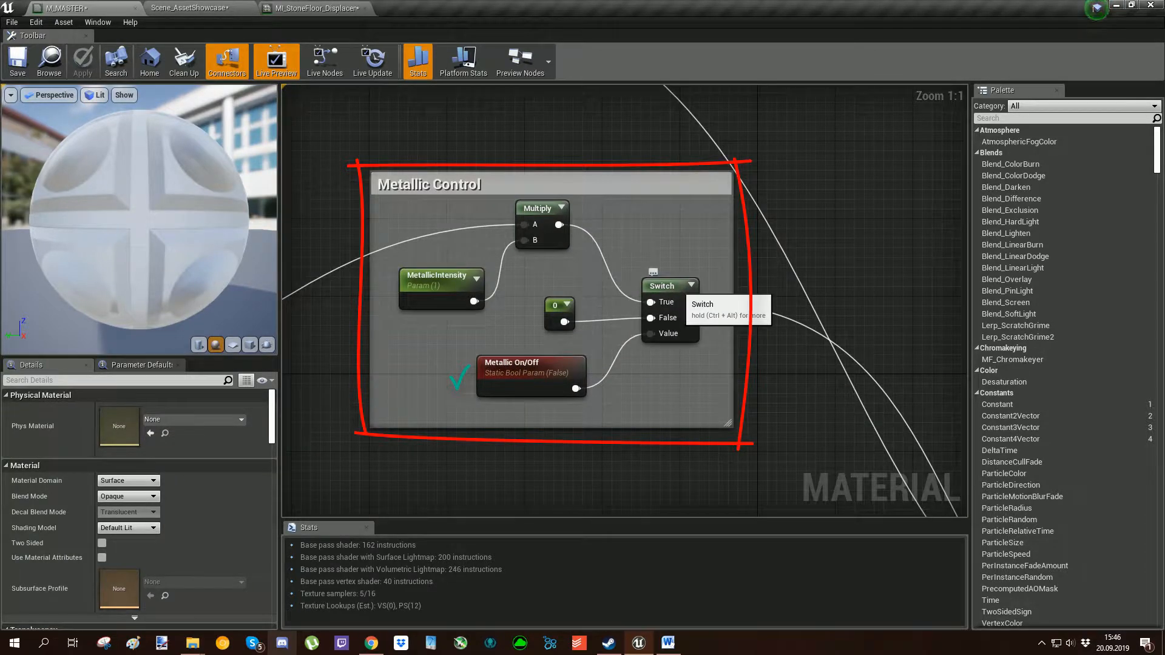
Trace the metallic texture maps through the MetallicIntensity Multiply node to the material's Metallic input.
scroll(673, 300, "down", 5)
right_click_drag(674, 300, 869, 252)
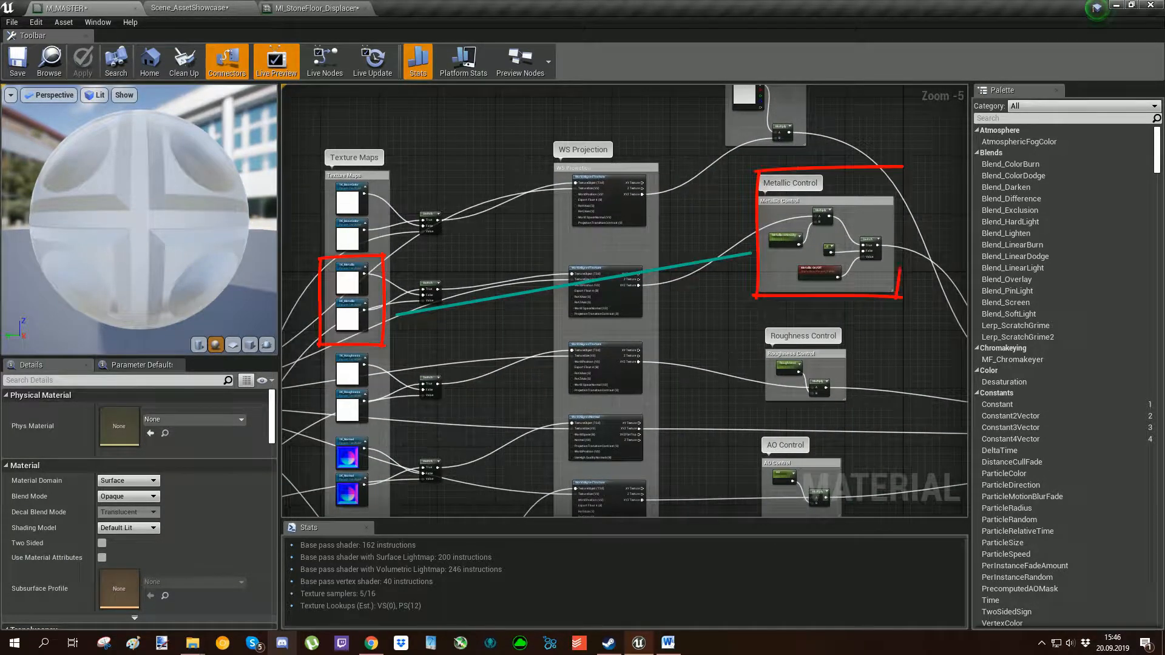
right_click_drag(762, 276, 633, 319)
scroll(702, 265, "up", 3)
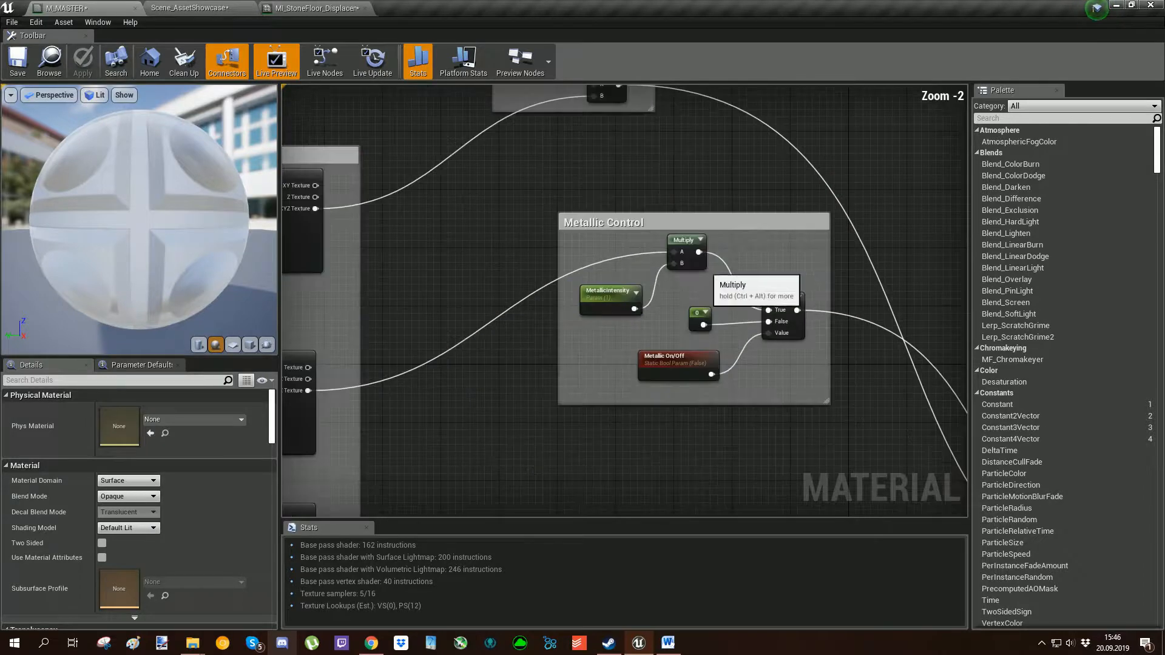
scroll(687, 253, "up", 2)
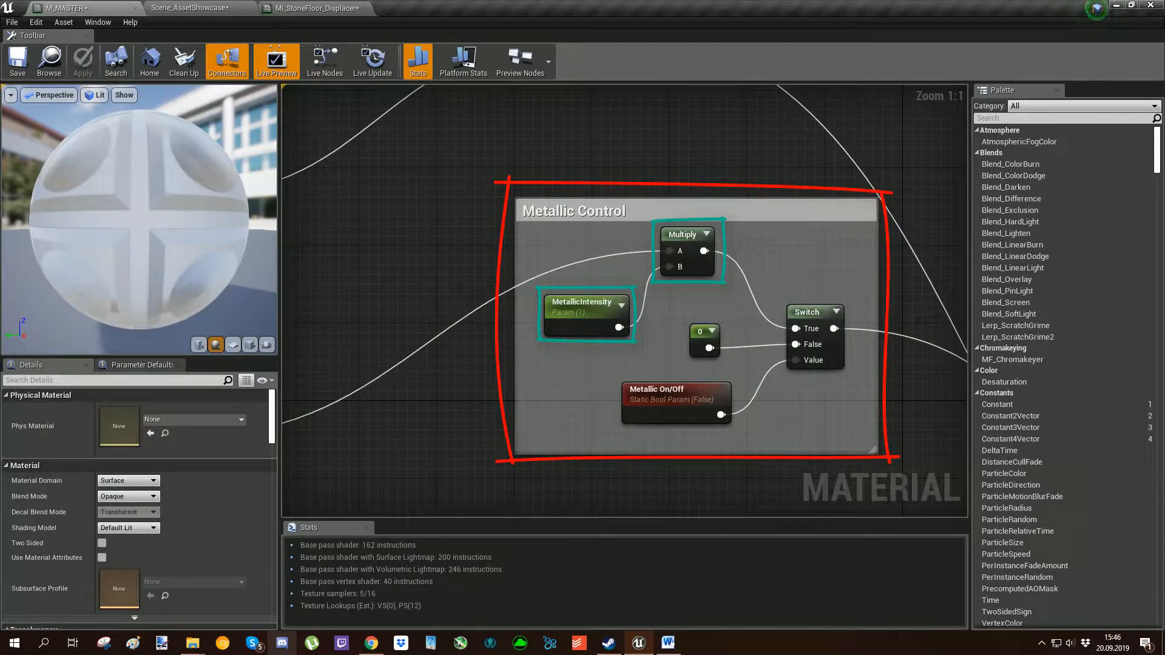
mouse_move(936, 401)
right_mouse_down()
mouse_move(666, 361)
mouse_move(435, 151)
mouse_move(364, 52)
right_mouse_up()
scroll(666, 361, "down", 3)
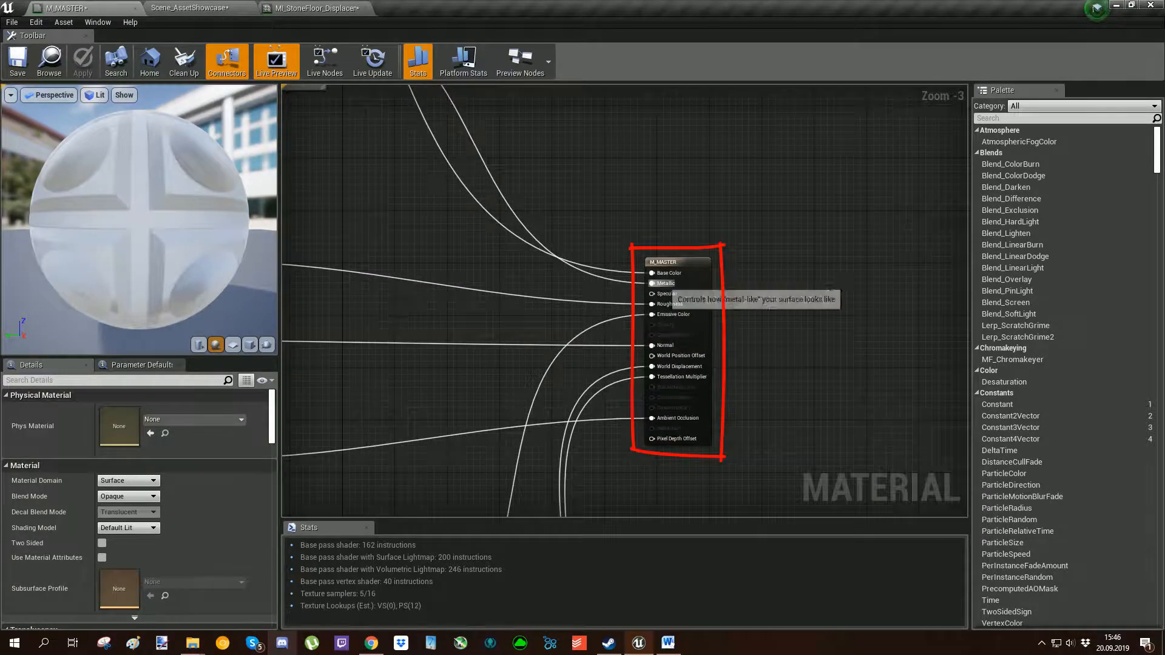
Follow the roughness connection from its WorldAlignedTexture through the Roughness Control group to the material's Roughness input.
right_click_drag(386, 258, 862, 281)
scroll(612, 285, "up", 3)
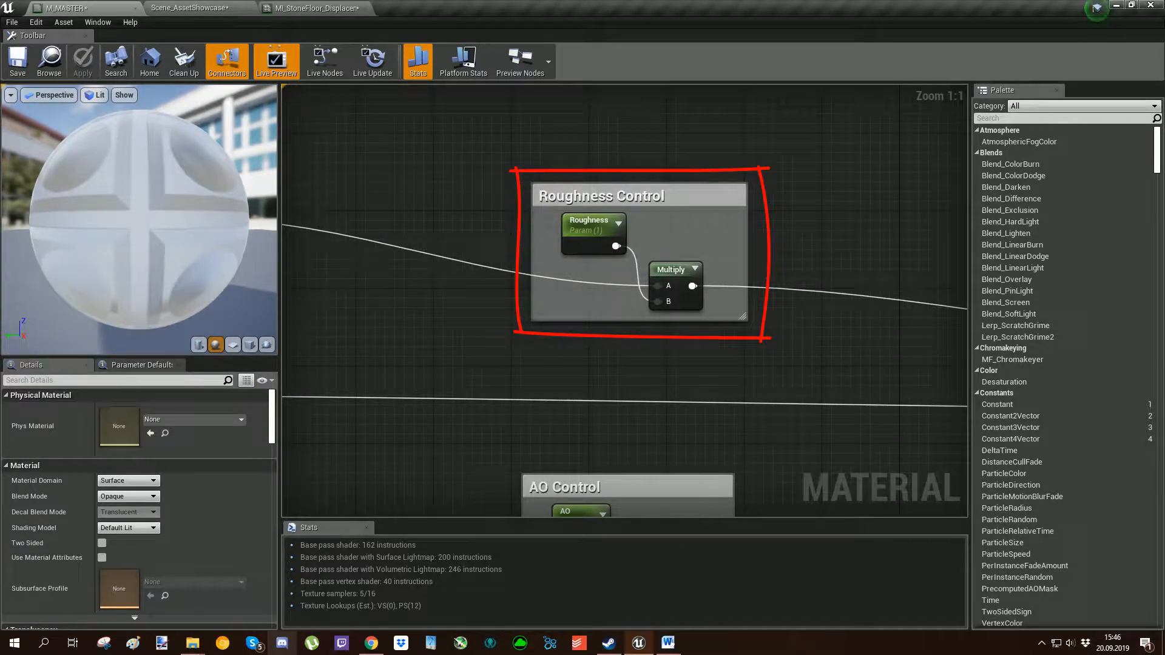
right_click_drag(612, 285, 824, 292)
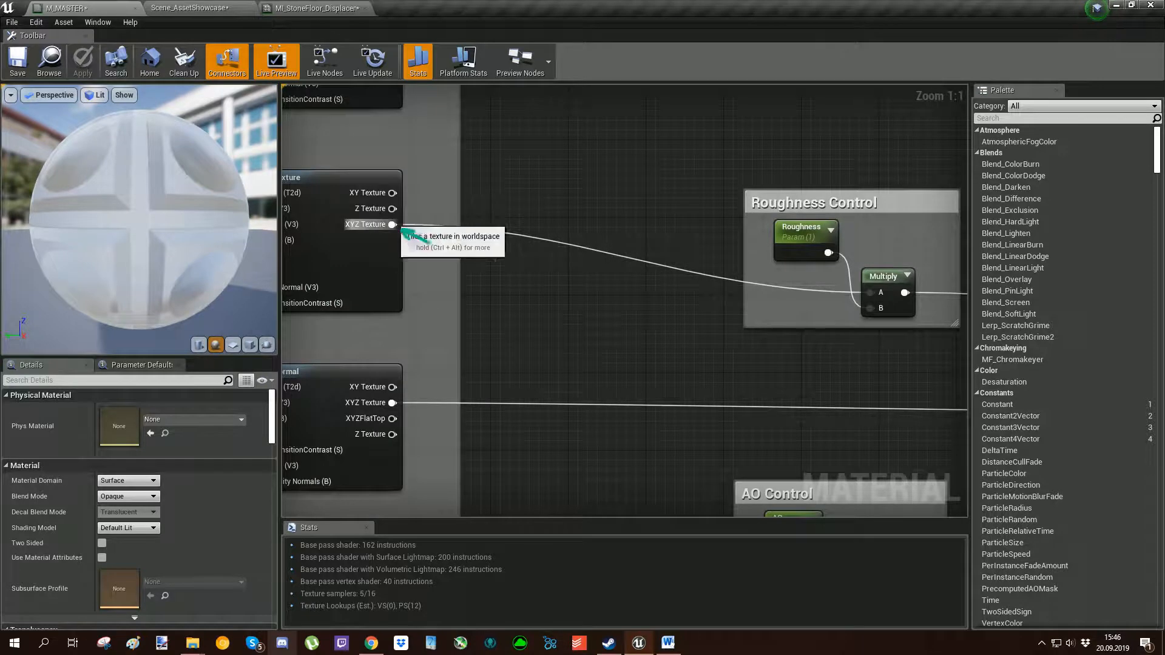
right_click_drag(915, 295, 665, 309)
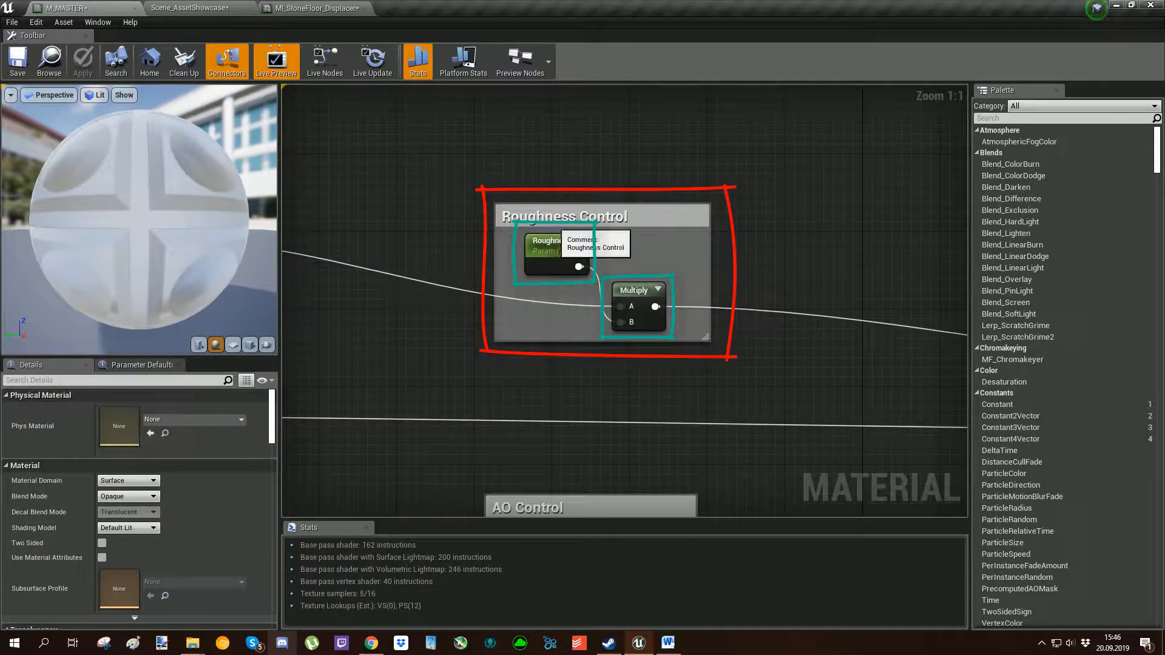
scroll(786, 325, "down", 2)
right_click_drag(786, 326, 536, 227)
right_click_drag(823, 249, 685, 275)
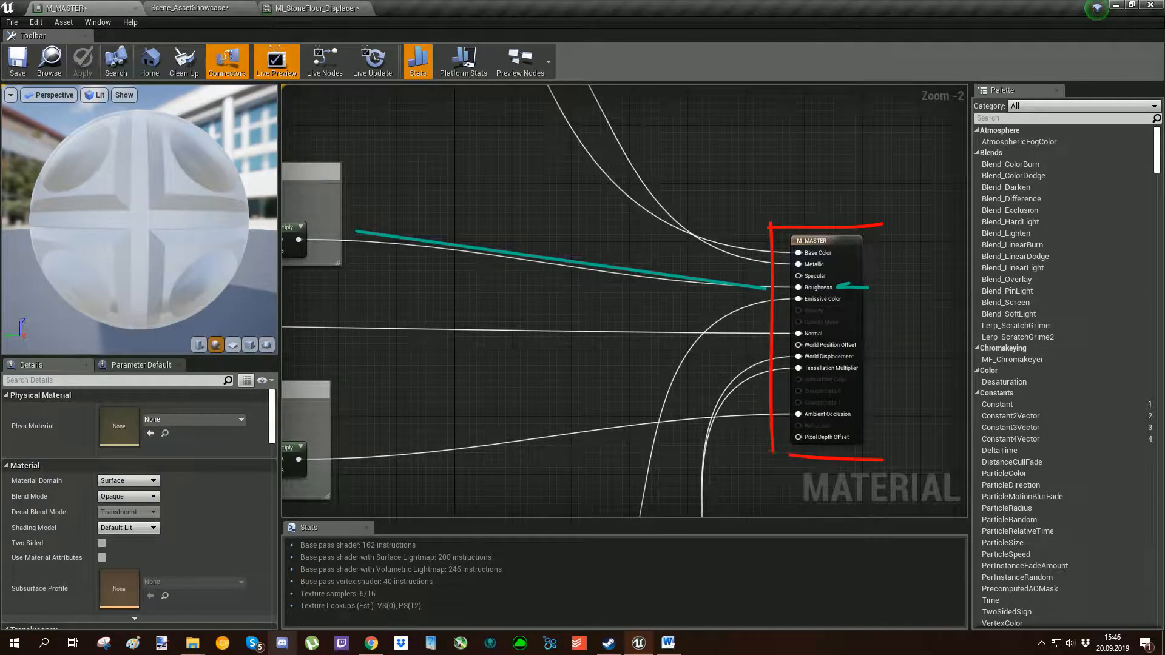
Examine the AO Control group and the Emissive Control group's EmissiveTint, Emissive_Intensity and Emissive On/Off nodes.
mouse_move(645, 319)
right_mouse_down()
mouse_move(658, 312)
mouse_move(627, 260)
mouse_move(640, 315)
mouse_move(591, 374)
right_mouse_up()
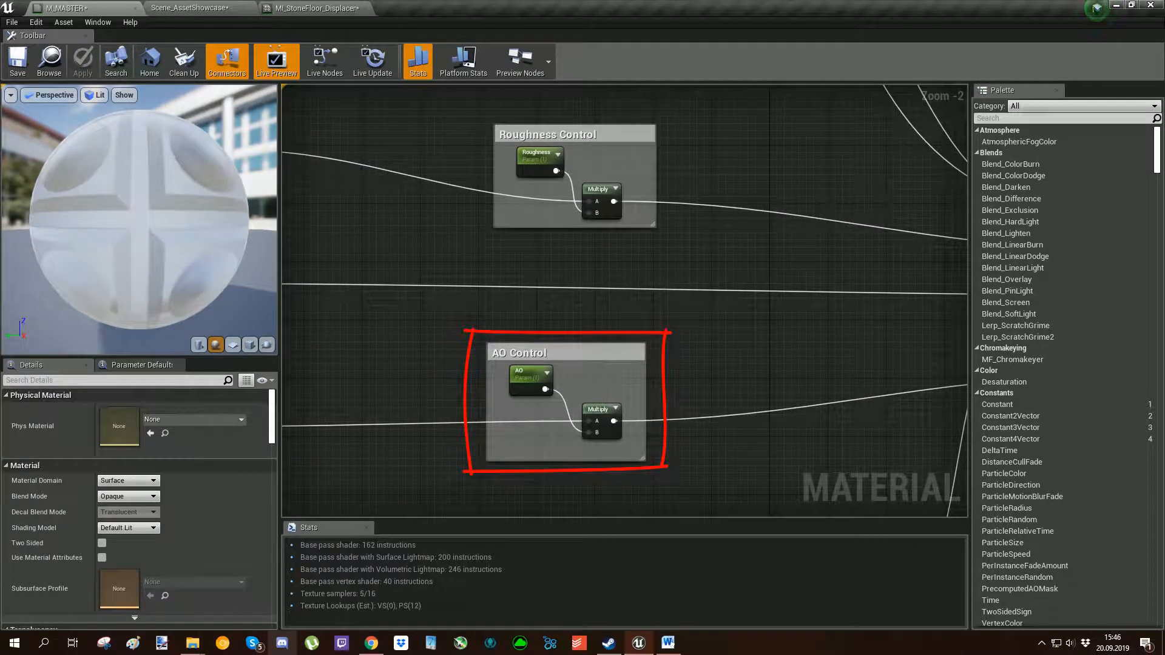
right_click_drag(555, 474, 577, 115)
scroll(631, 364, "down", 4)
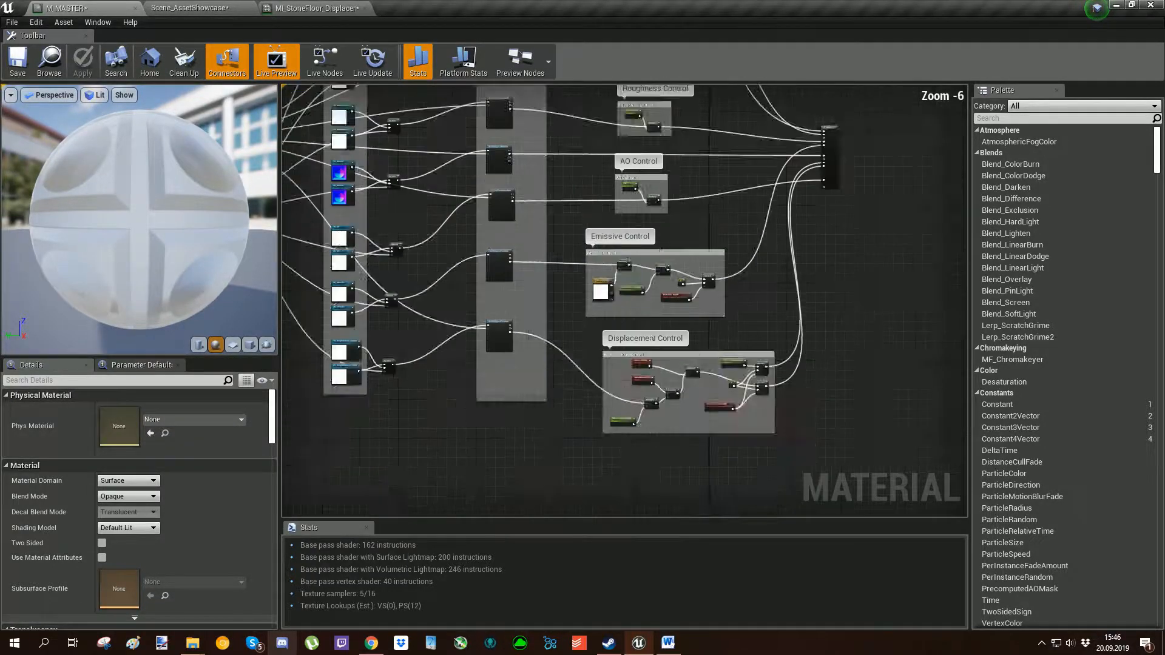
scroll(588, 489, "up", 6)
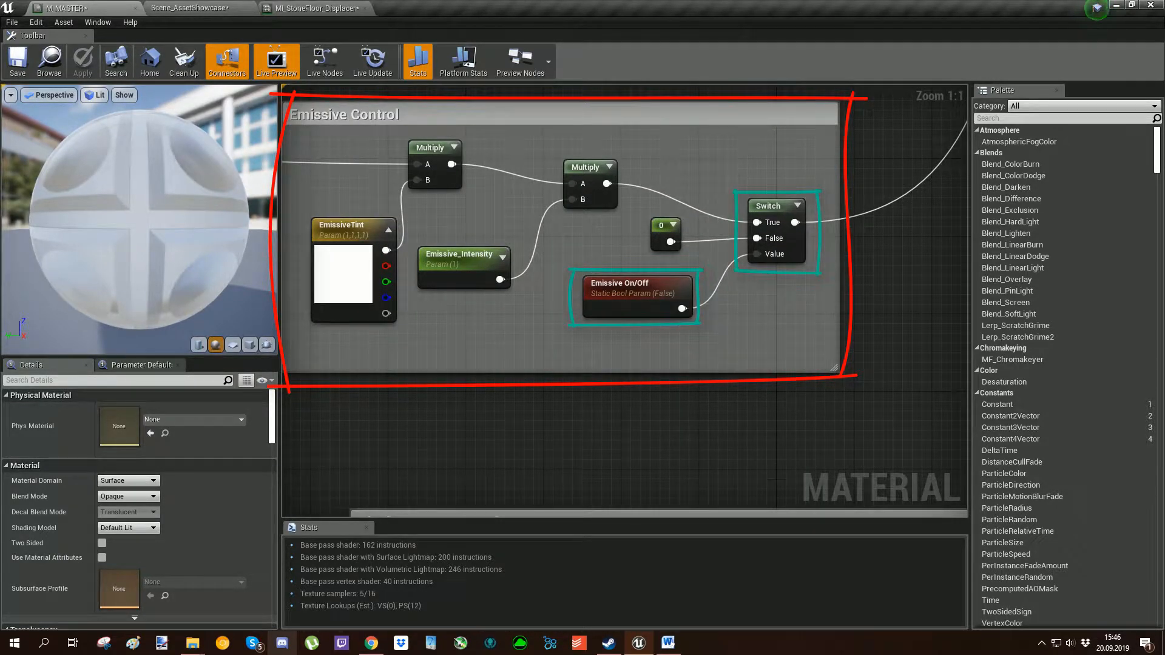
right_click_drag(449, 211, 631, 258)
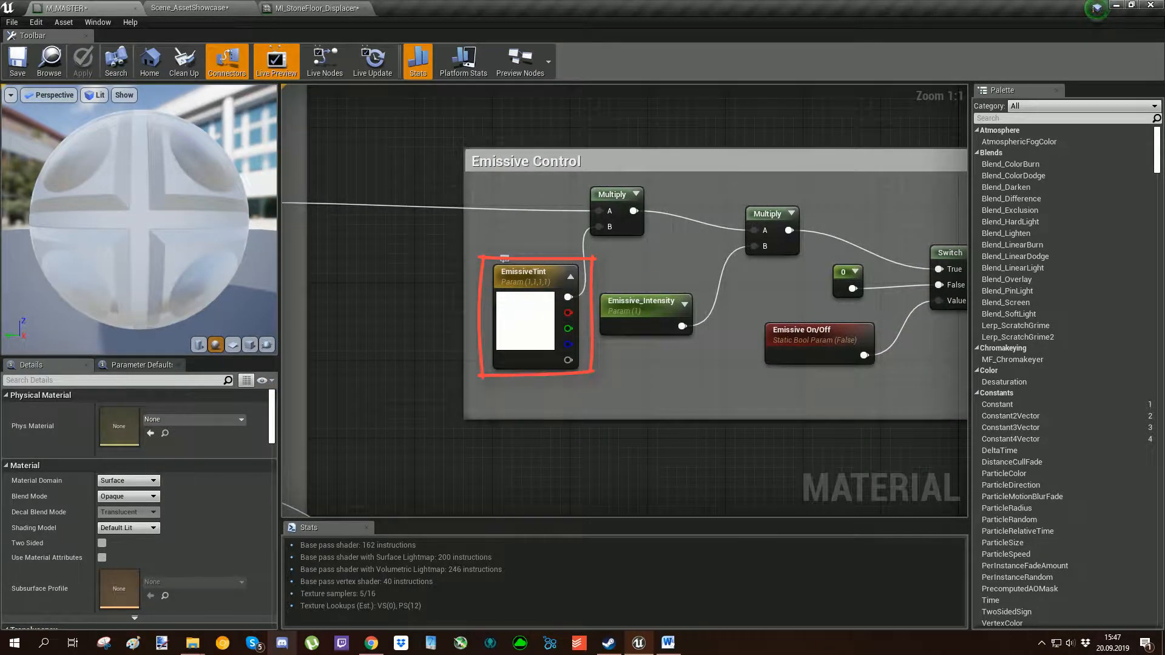
Examine the Displacement Control group, tracing the projected height texture into the Multiply node with TesselationStrength.
right_click_drag(649, 441, 619, 107)
scroll(595, 189, "down", 4)
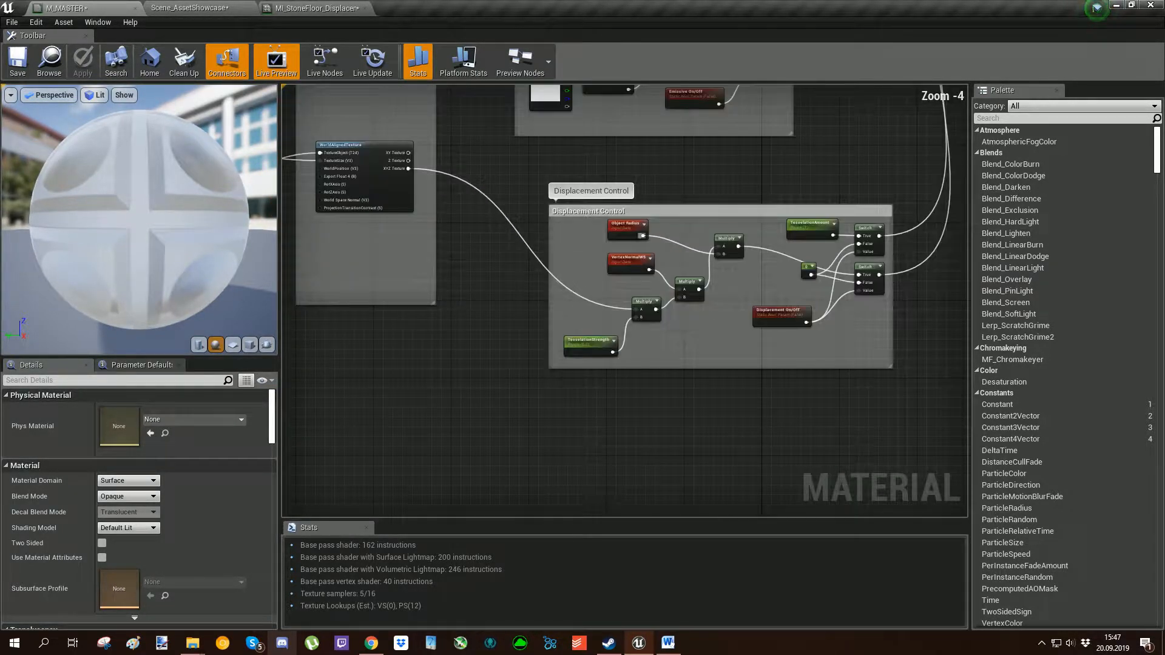
mouse_move(509, 273)
right_mouse_down()
mouse_move(626, 361)
mouse_move(430, 302)
right_mouse_up()
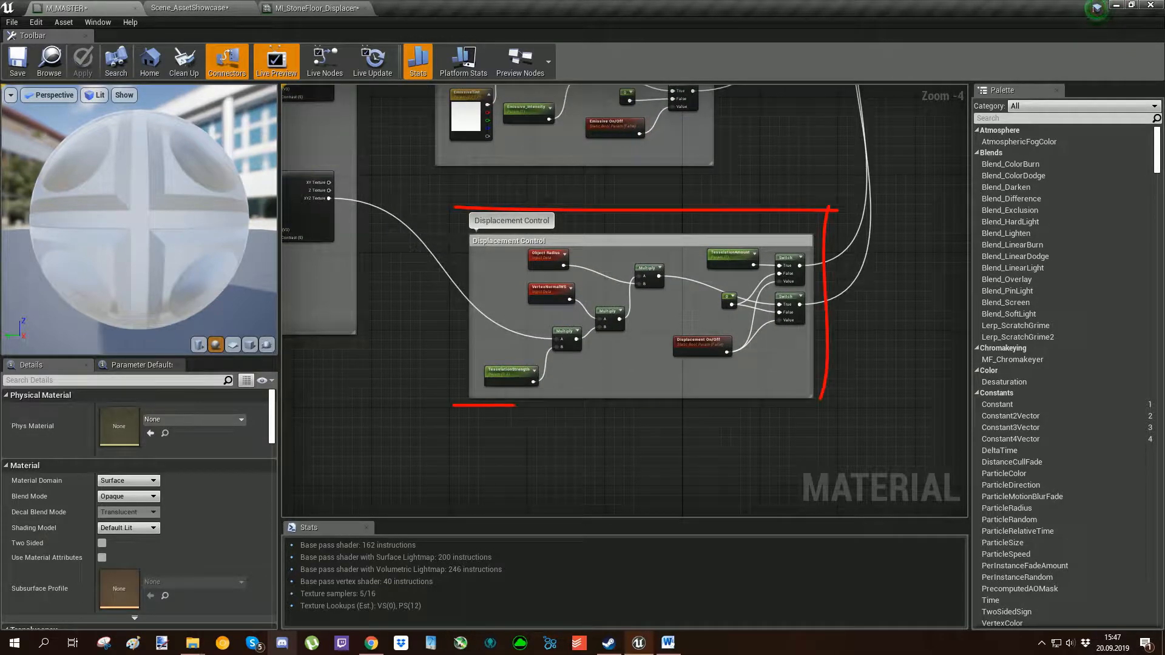
mouse_move(346, 252)
right_mouse_down()
mouse_move(674, 330)
mouse_move(777, 406)
mouse_move(682, 308)
right_mouse_up()
mouse_move(875, 392)
right_mouse_down()
mouse_move(637, 307)
mouse_move(609, 277)
right_mouse_up()
scroll(637, 307, "up", 4)
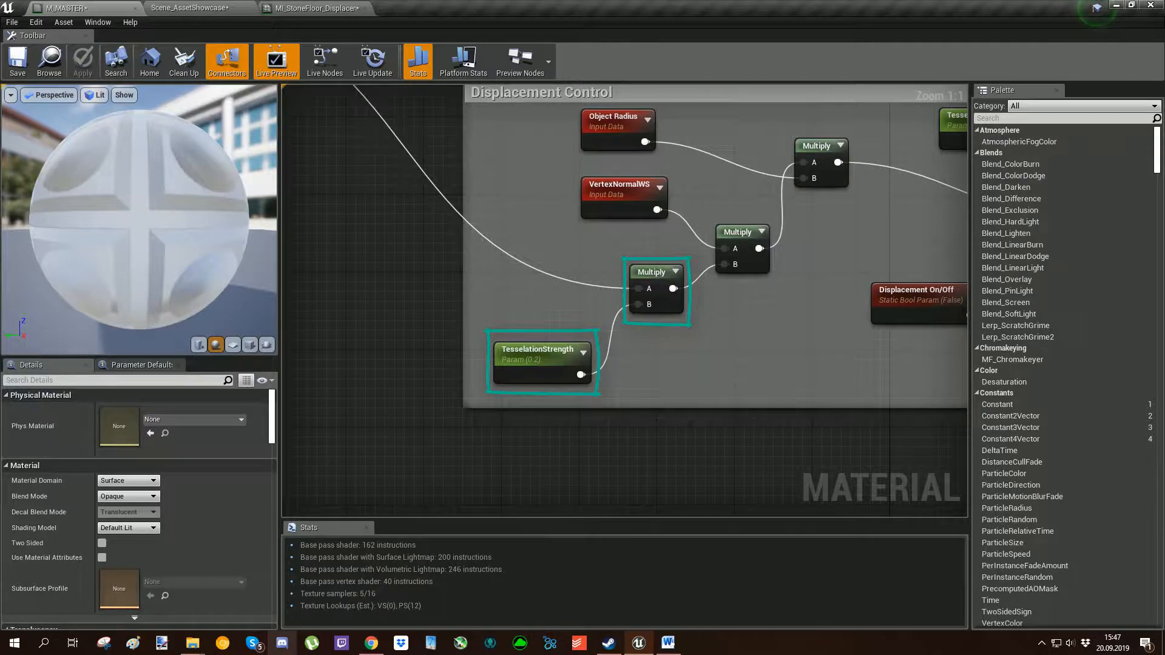
right_click_drag(519, 236, 522, 267)
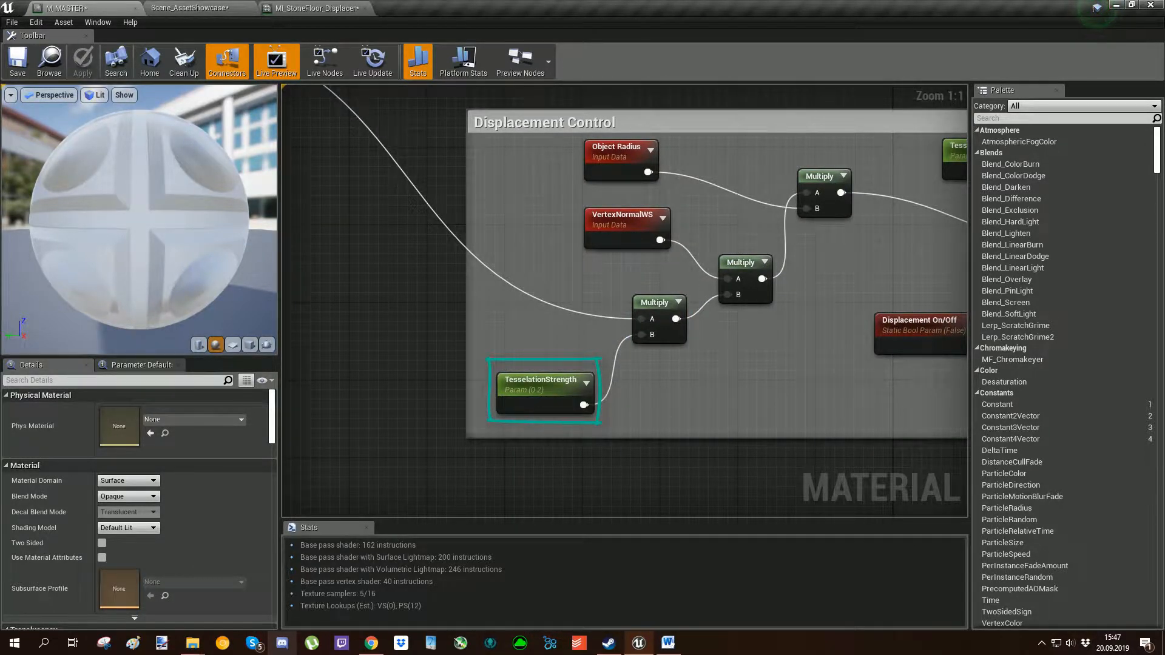
right_click_drag(387, 217, 438, 297)
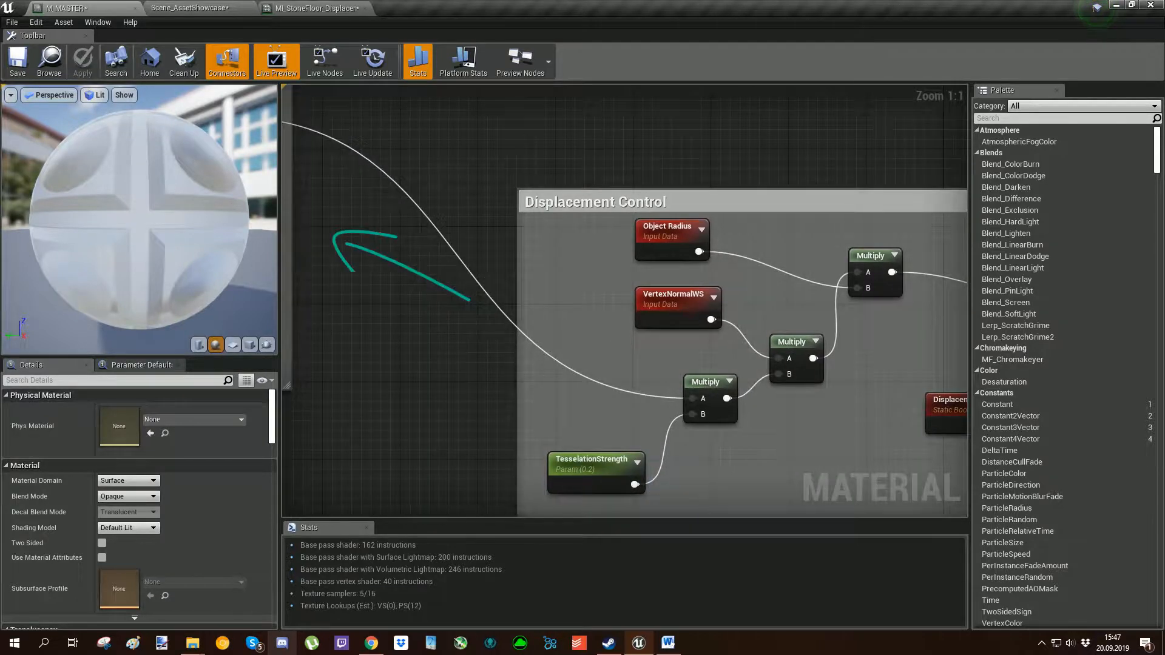
right_click_drag(633, 407, 548, 273)
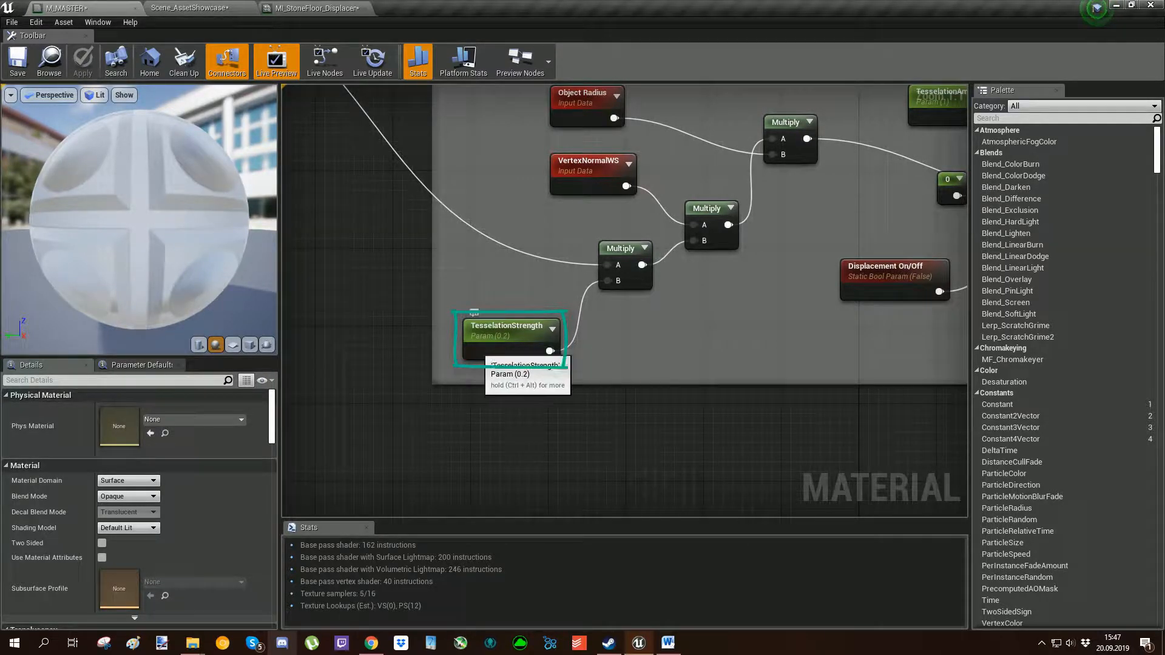
right_click_drag(662, 328, 577, 424)
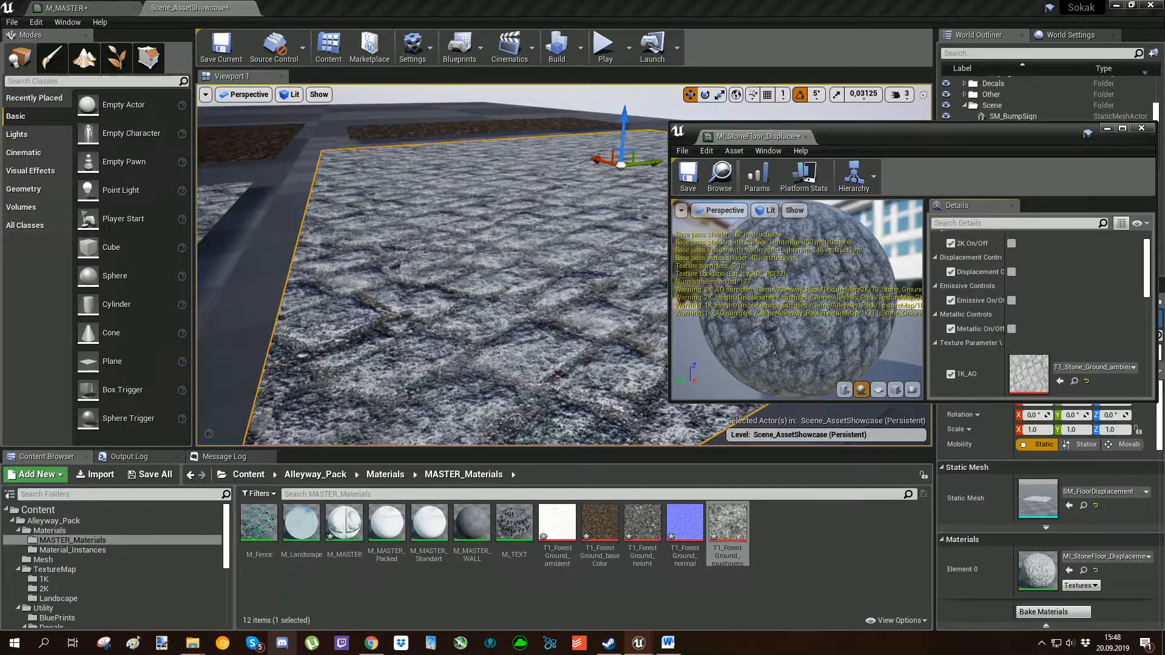
Compare the stone floor surface in the showcase level with the VertexNormalWS and TesselationStrength Multiply nodes in the M_MASTER graph.
right_click_drag(431, 267, 486, 260)
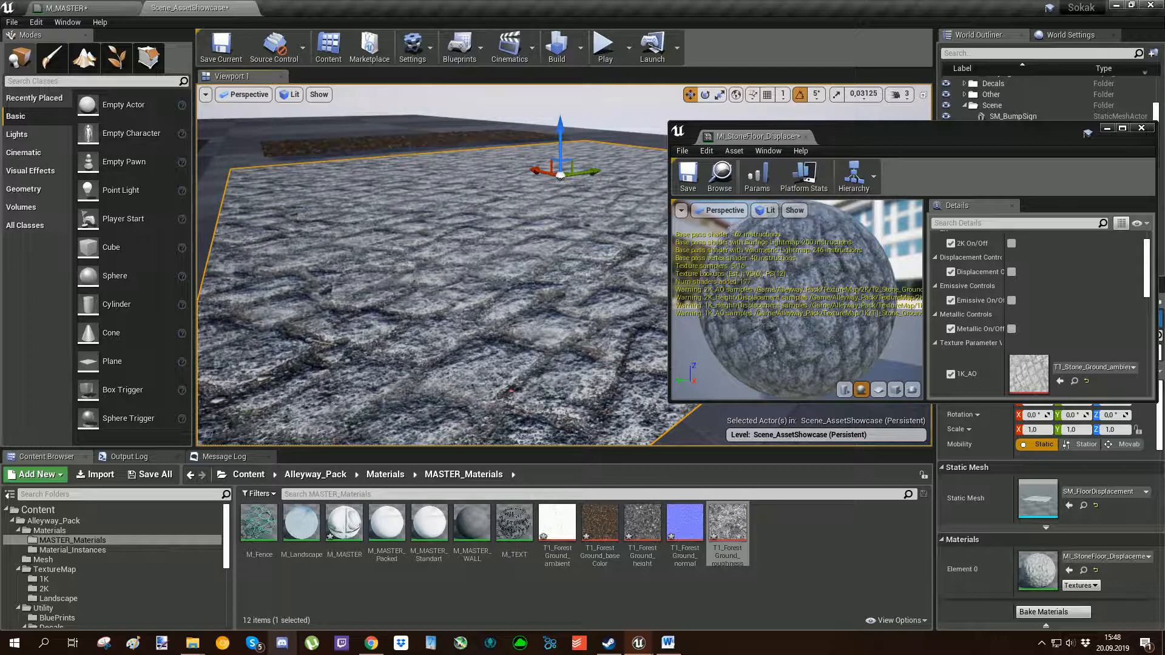
left_click(97, 8)
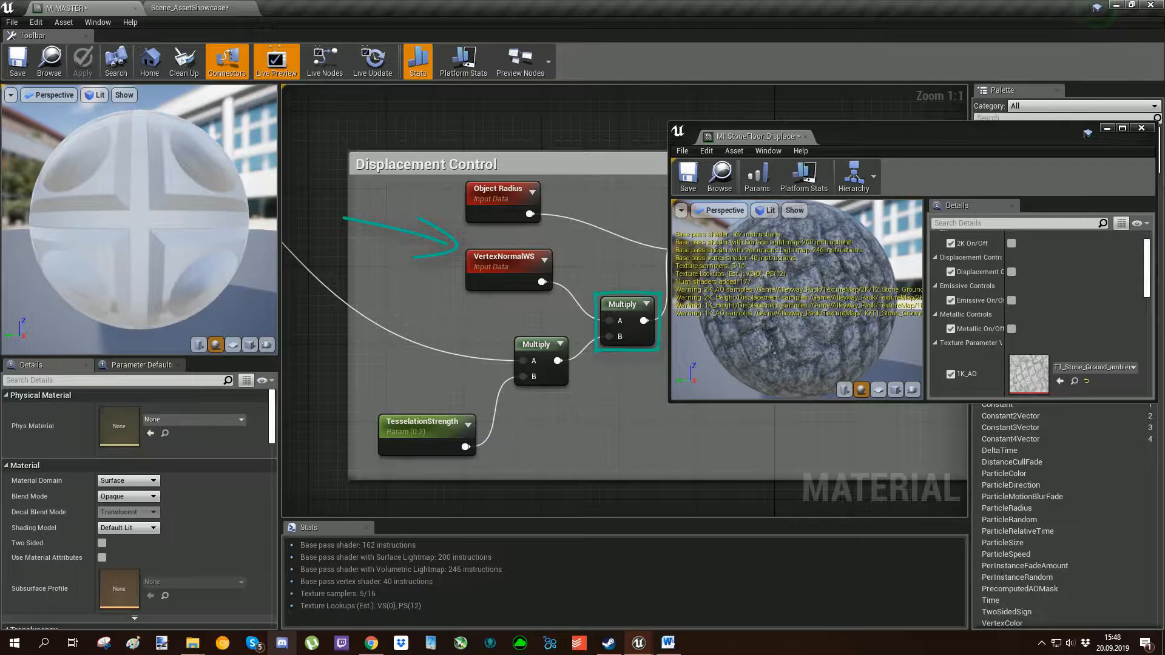
left_click(190, 7)
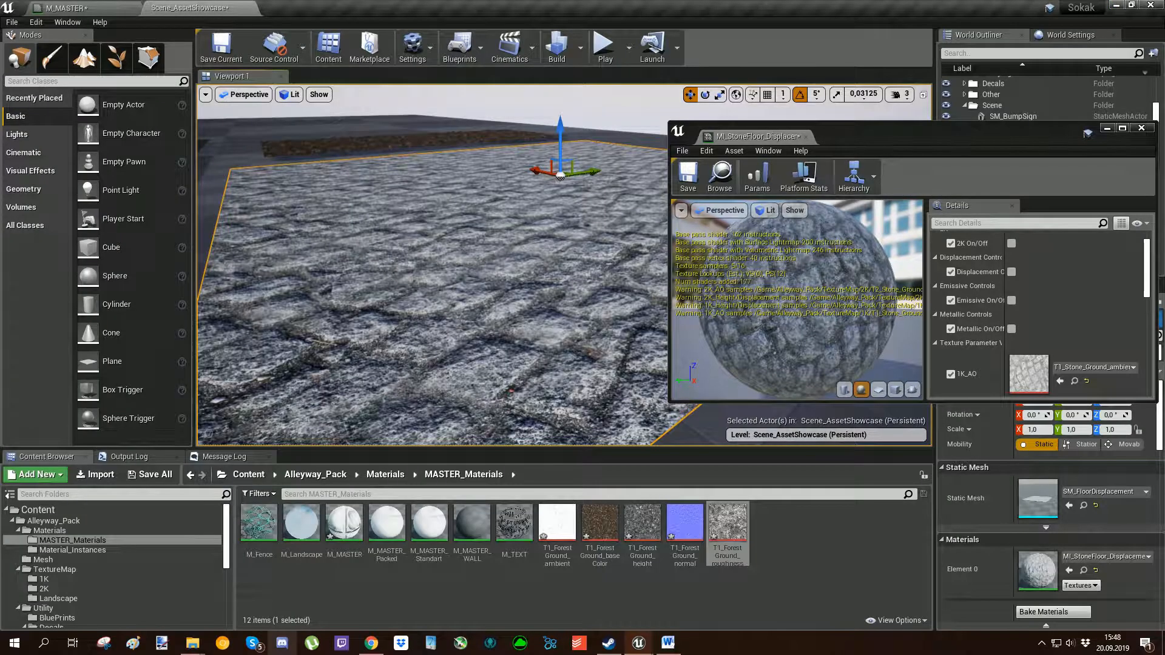
left_click(85, 8)
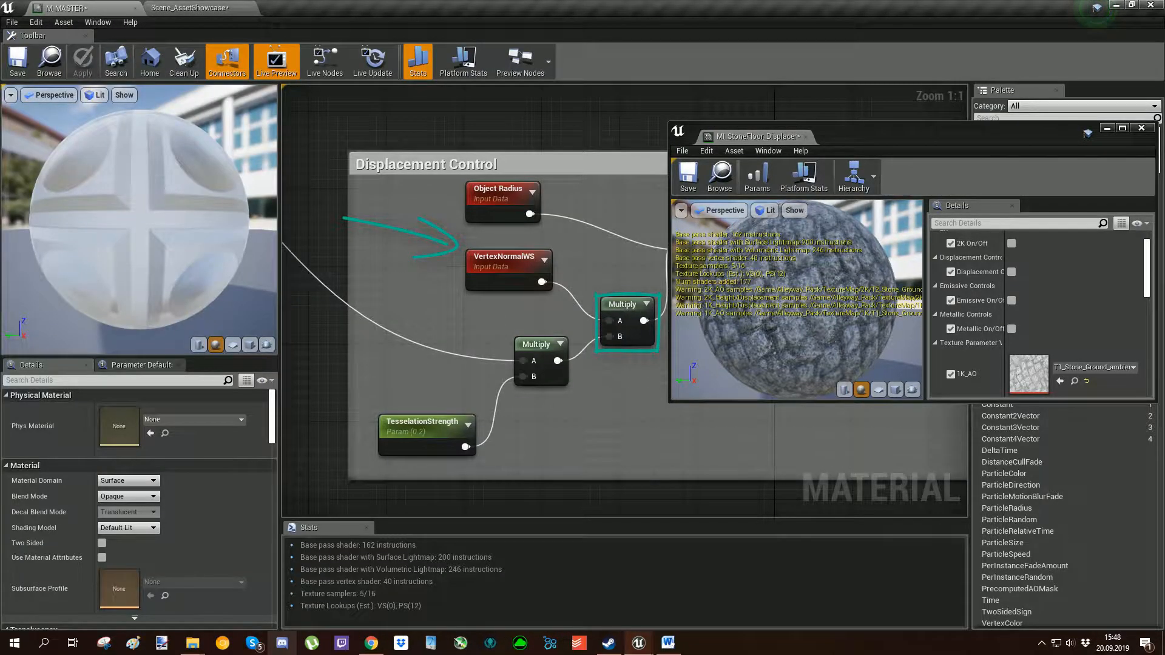
right_click_drag(424, 309, 472, 298)
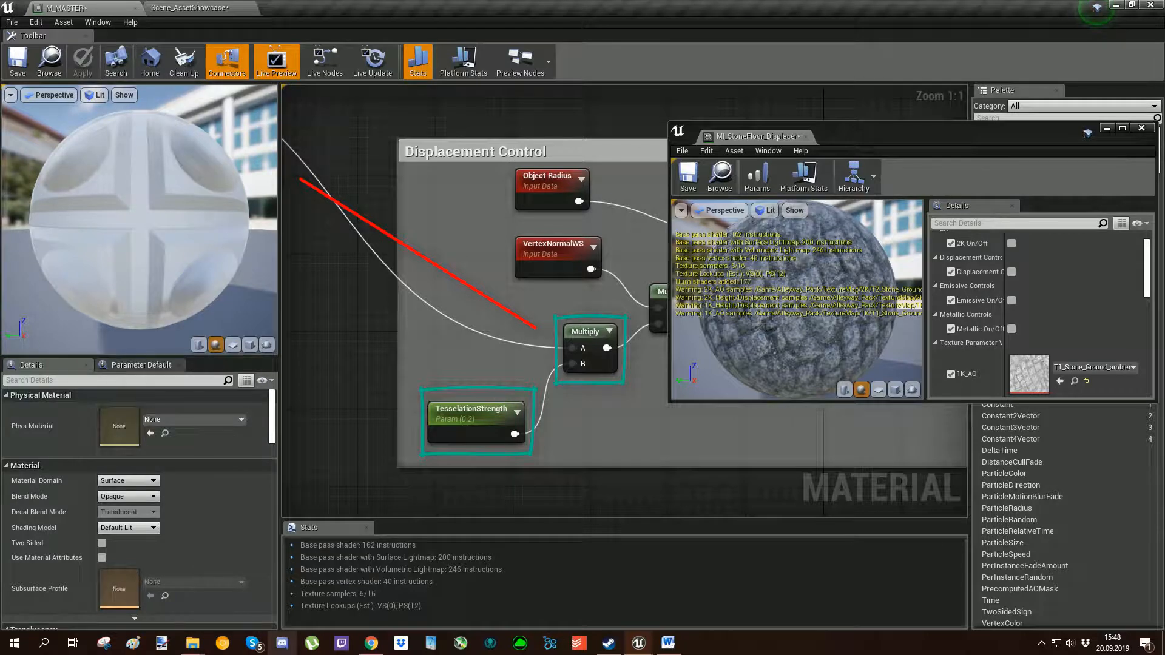
right_click_drag(472, 298, 364, 316)
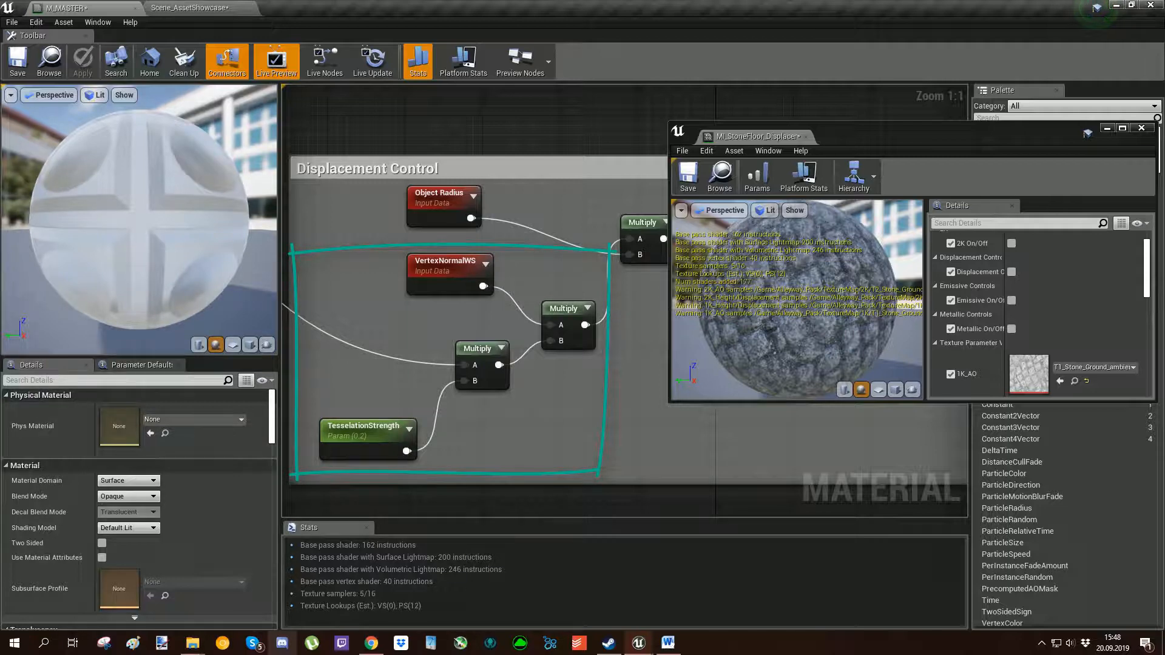
Return to the showcase level and enable Displacement On/Off in the stone floor material instance.
left_click(202, 8)
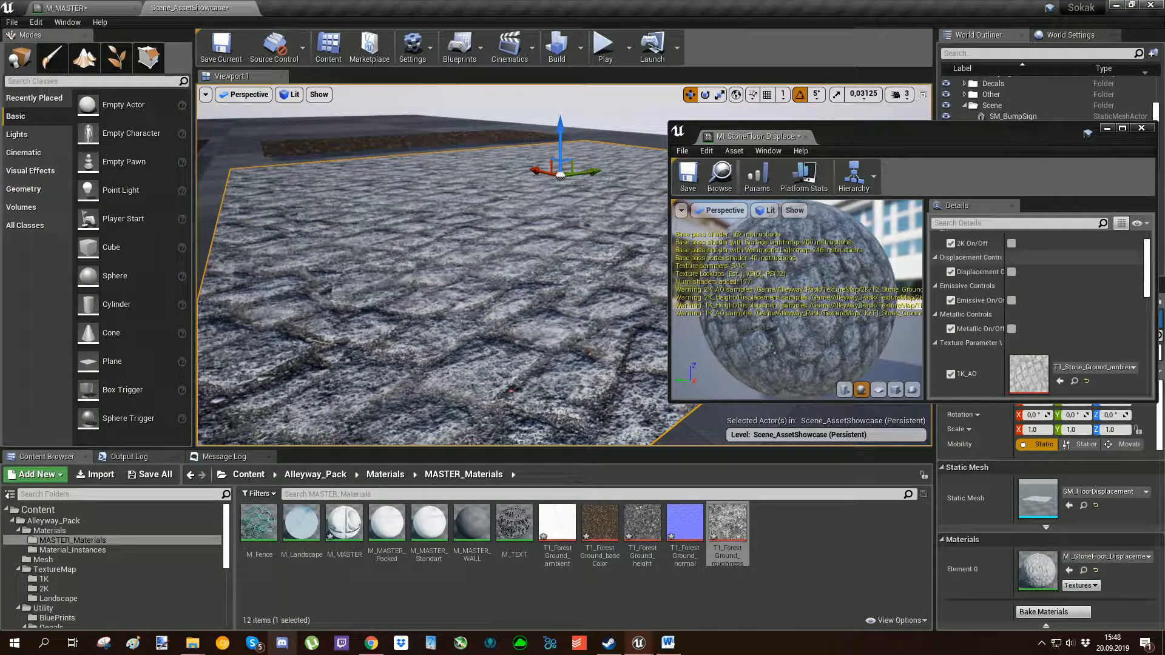
scroll(1029, 337, "down", 2)
scroll(1040, 303, "up", 3)
left_click(1011, 343)
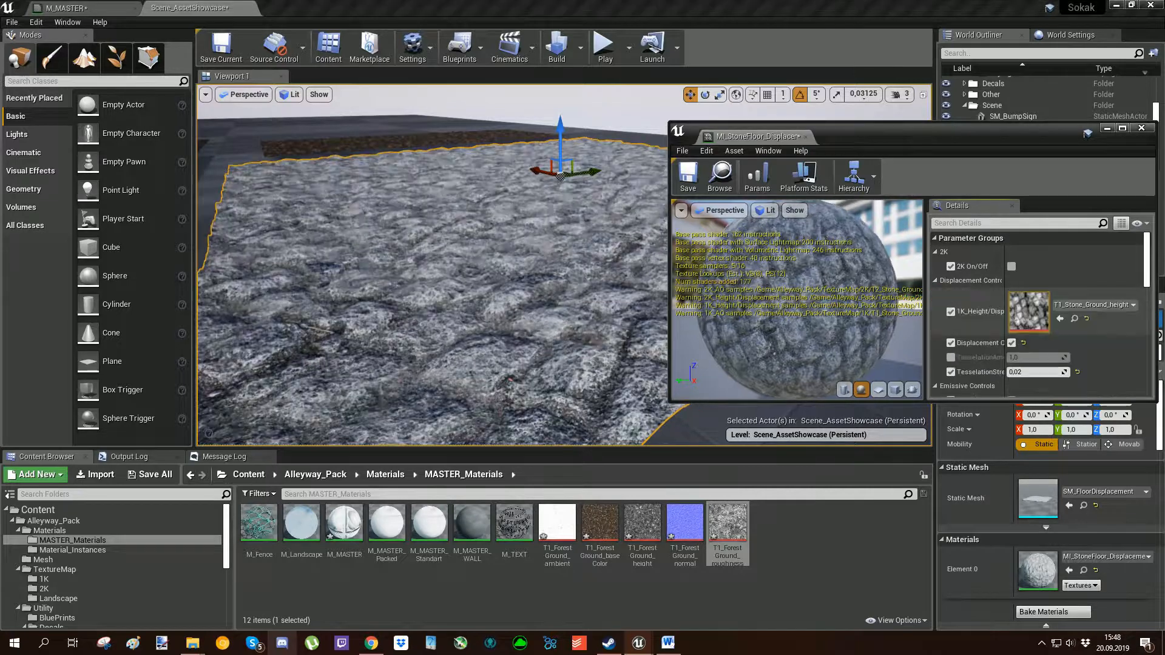
Turn Displacement On/Off off and back on in the stone floor material instance to compare the surface.
left_click(1011, 343)
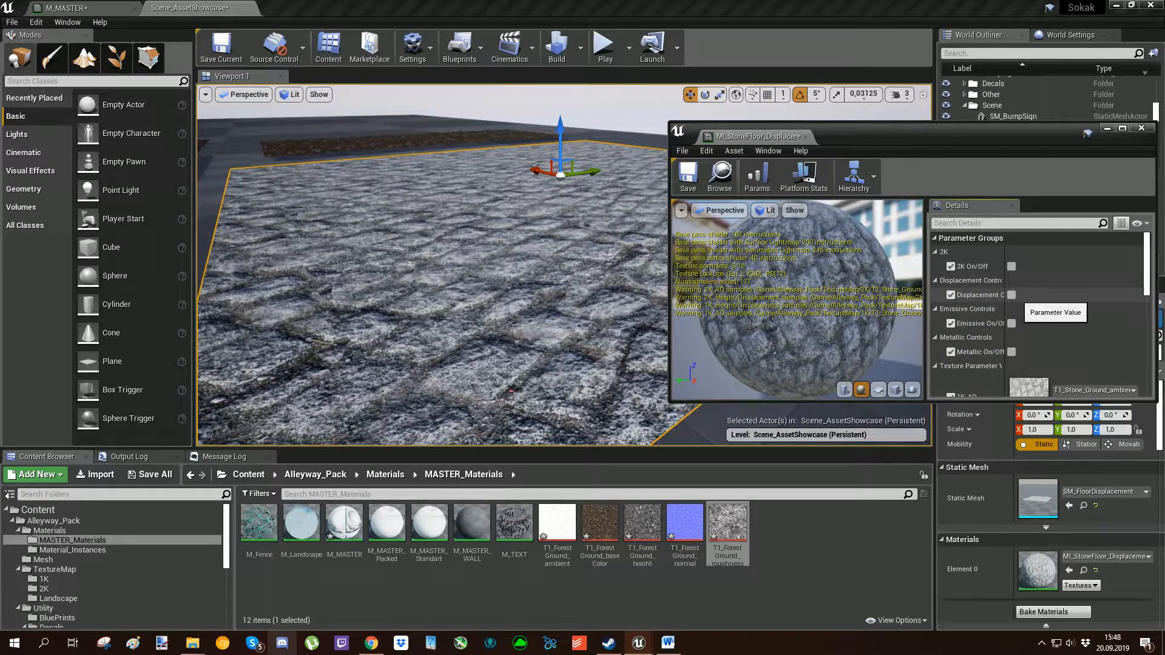
left_click(1011, 295)
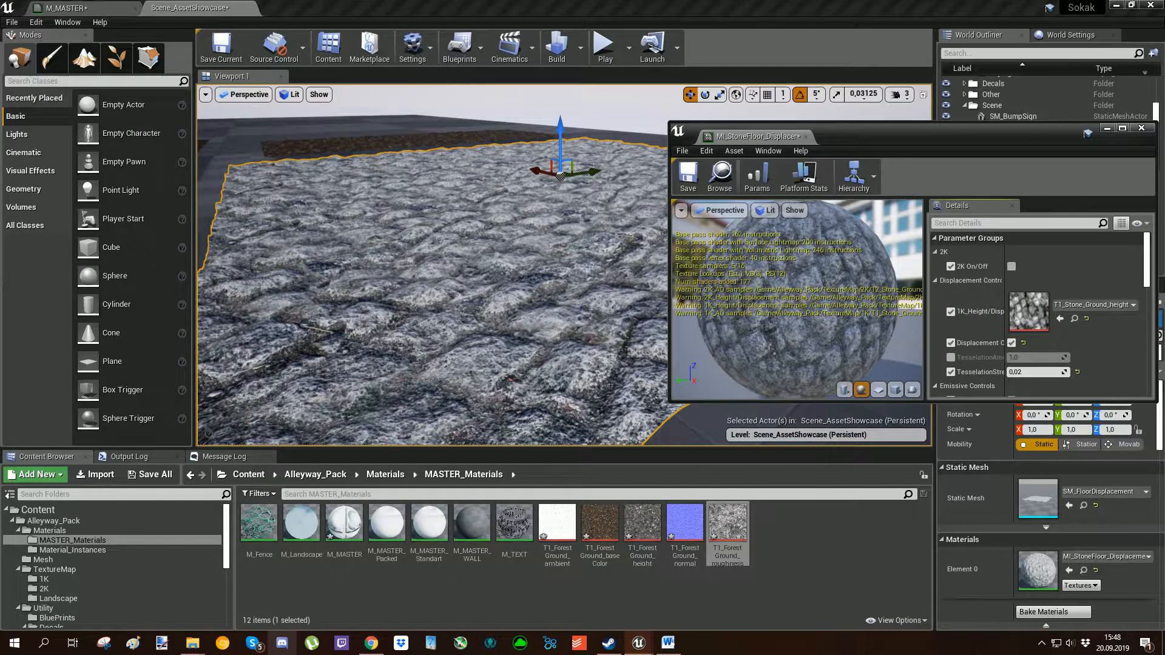
Examine M_MASTER's VertexNormalWS, Object Radius and Multiply nodes in the Displacement Control group, comparing them with the stone floor in the showcase level.
left_click(85, 8)
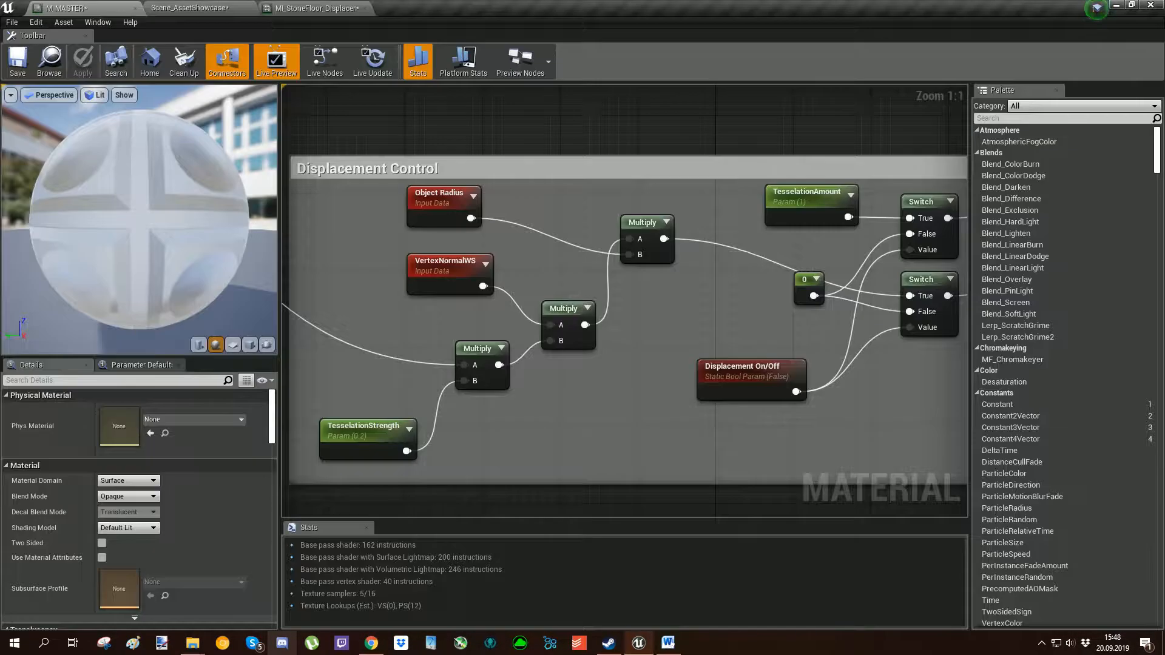
right_click_drag(527, 366, 591, 341)
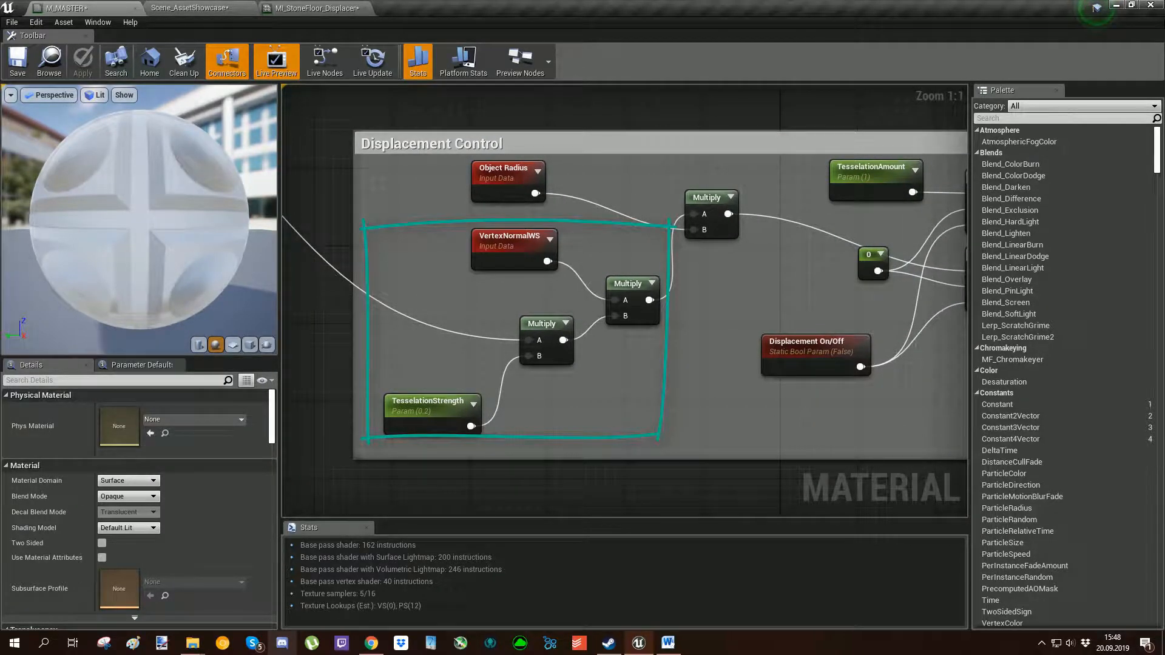
mouse_move(611, 247)
right_mouse_down()
mouse_move(497, 301)
mouse_move(562, 266)
mouse_move(516, 321)
right_mouse_up()
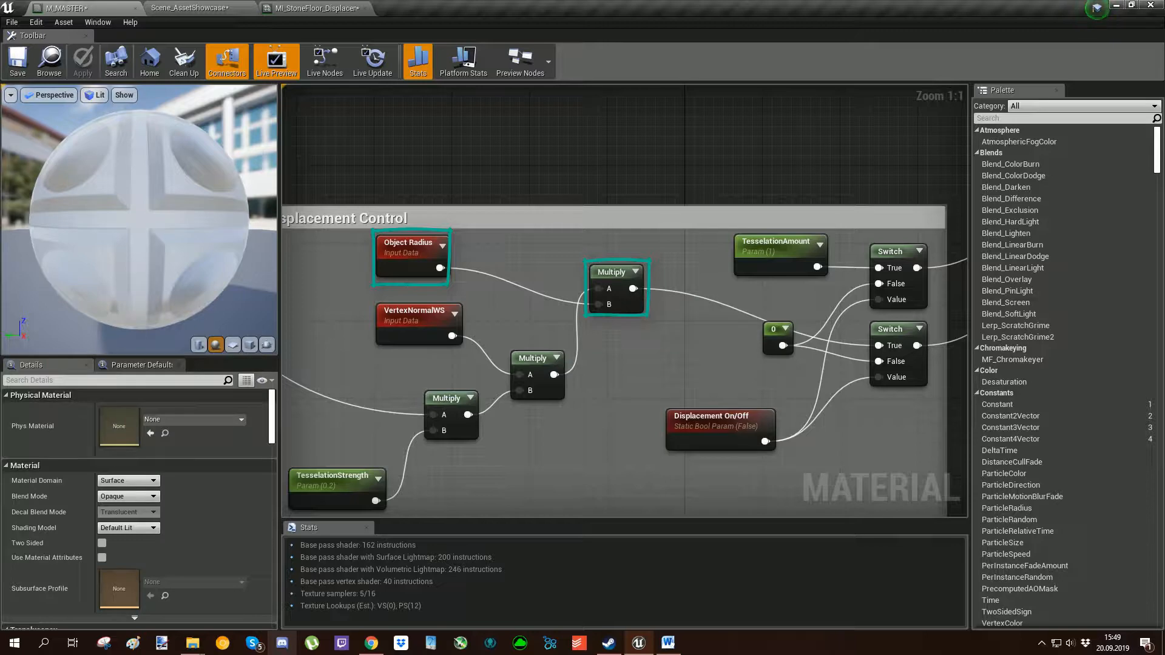
mouse_move(607, 364)
right_mouse_down()
mouse_move(755, 297)
mouse_move(629, 257)
mouse_move(645, 257)
right_mouse_up()
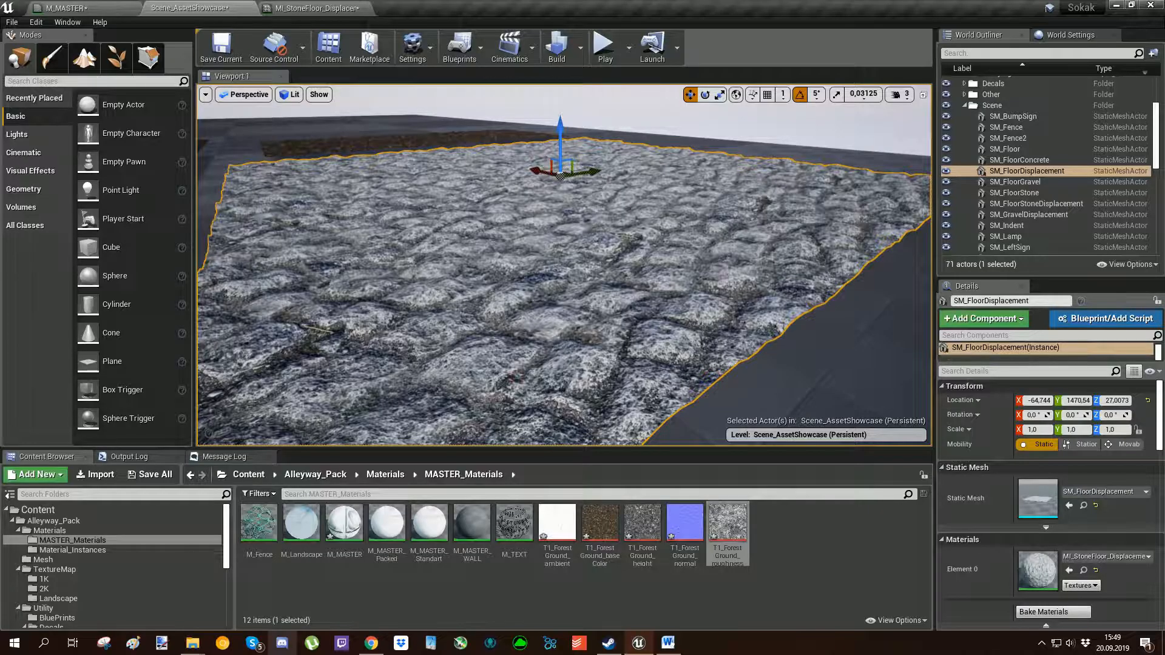
left_click(88, 7)
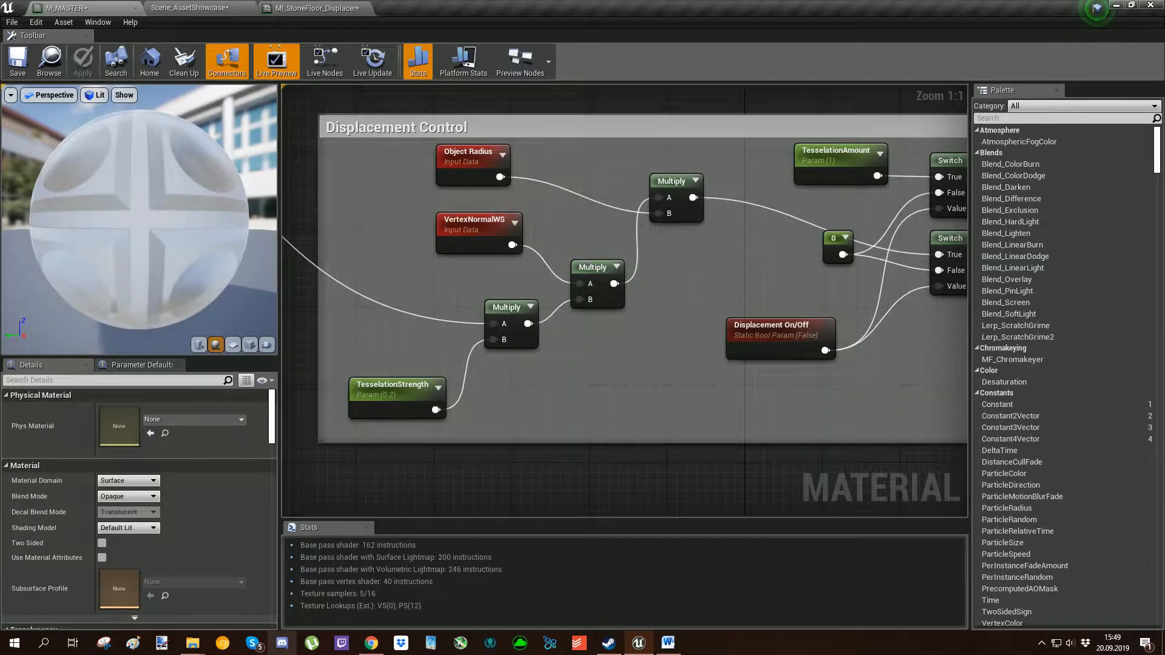
right_click_drag(625, 300, 674, 283)
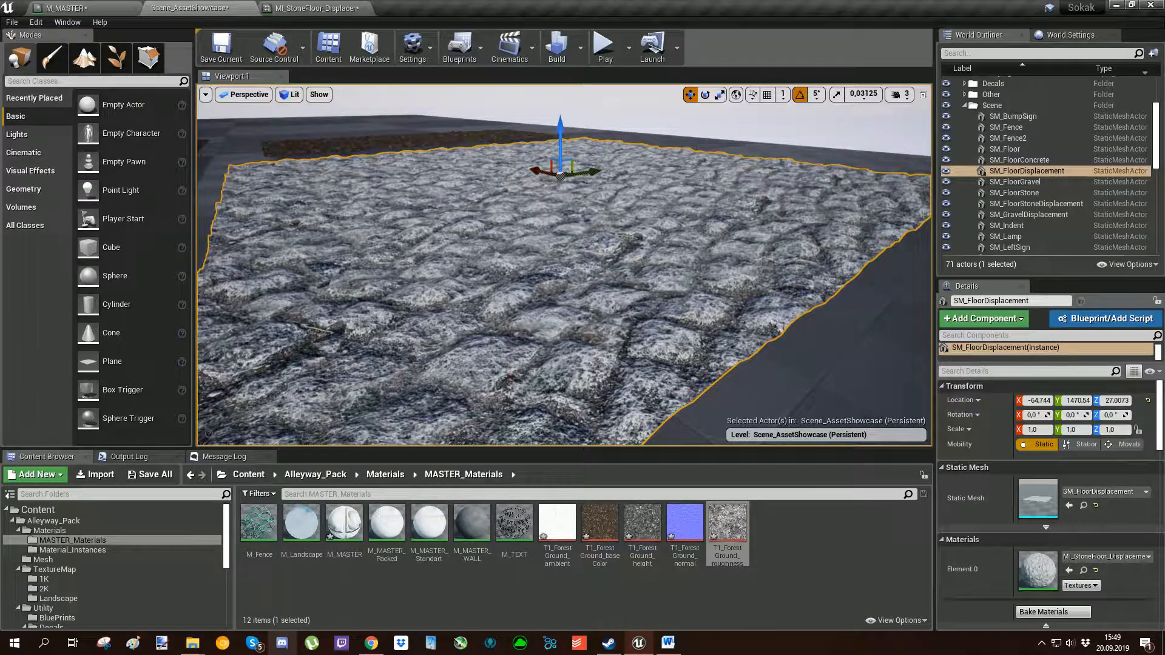
right_click_drag(564, 265, 685, 273)
left_click(77, 5)
Detach the stone floor material instance editor into a floating window over the showcase level with its TesselationStrength parameter in view.
left_click(290, 5)
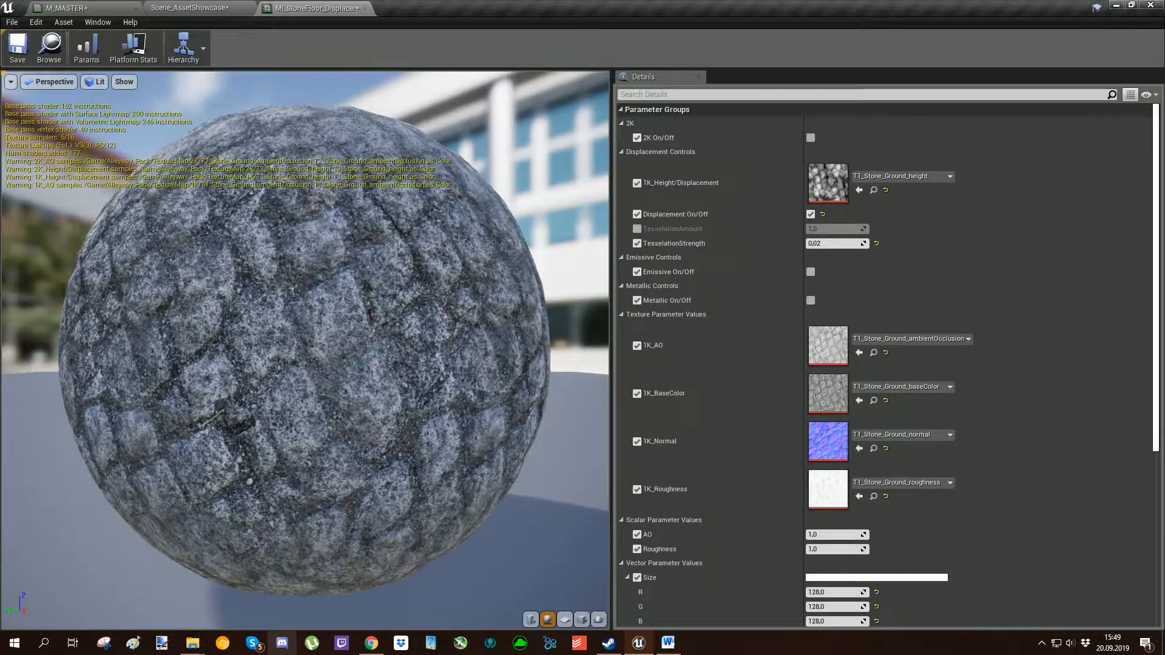
left_click_drag(290, 5, 528, 153)
left_click(194, 7)
scroll(839, 332, "down", 2)
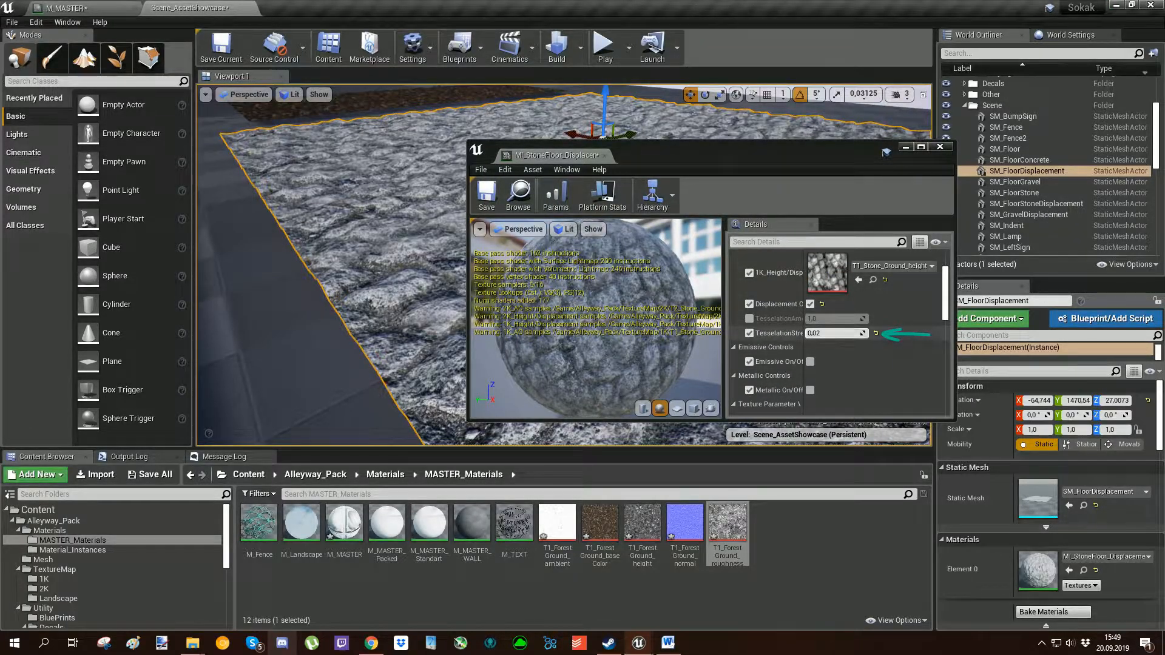
Inspect the displaced stone floor up close and from a distance, keeping the material instance window clear of it.
right_click_drag(339, 273, 400, 252)
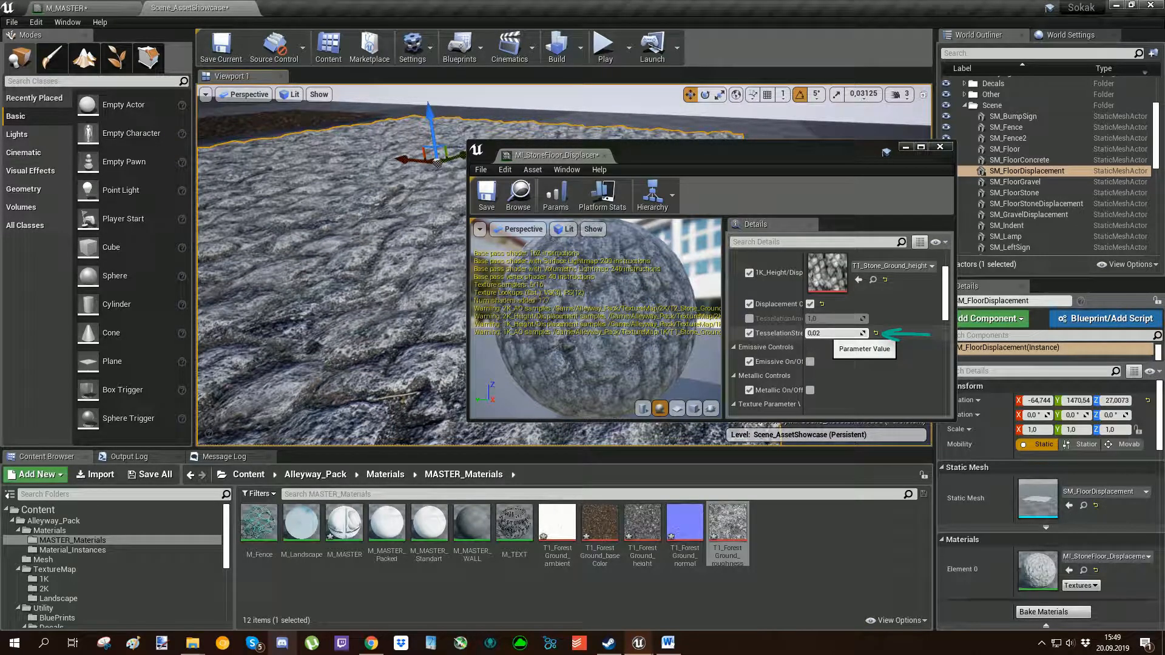
mouse_move(339, 273)
right_mouse_down()
mouse_move(412, 255)
mouse_move(395, 258)
mouse_move(376, 303)
mouse_move(337, 267)
mouse_move(349, 298)
right_mouse_up()
left_click_drag(667, 157, 735, 251)
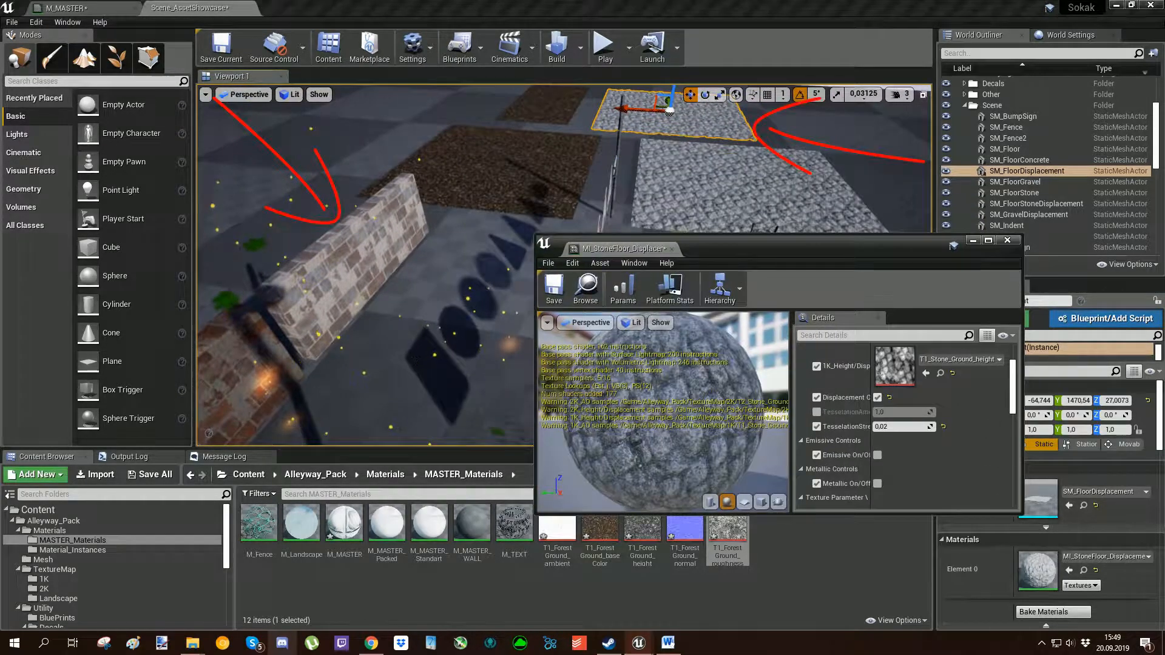
mouse_move(437, 303)
right_mouse_down()
mouse_move(430, 279)
mouse_move(485, 245)
mouse_move(506, 254)
right_mouse_up()
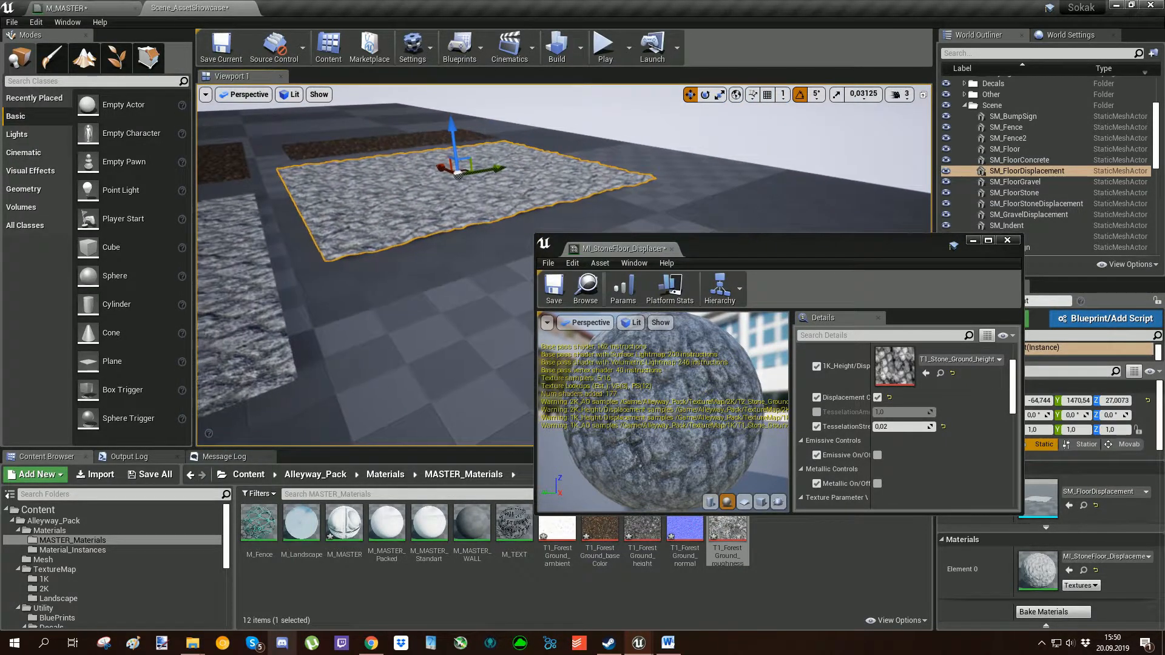
Compare the Object Radius node in the M_MASTER graph with the stone floor's displacement in the showcase level.
left_click(88, 8)
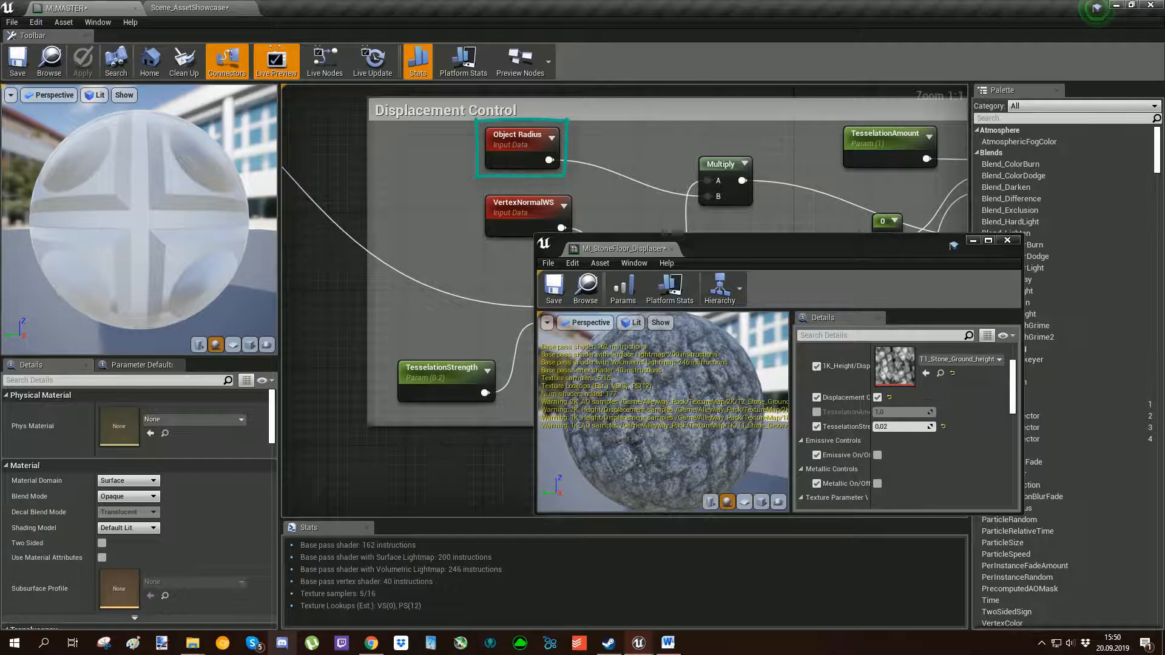
left_click(190, 8)
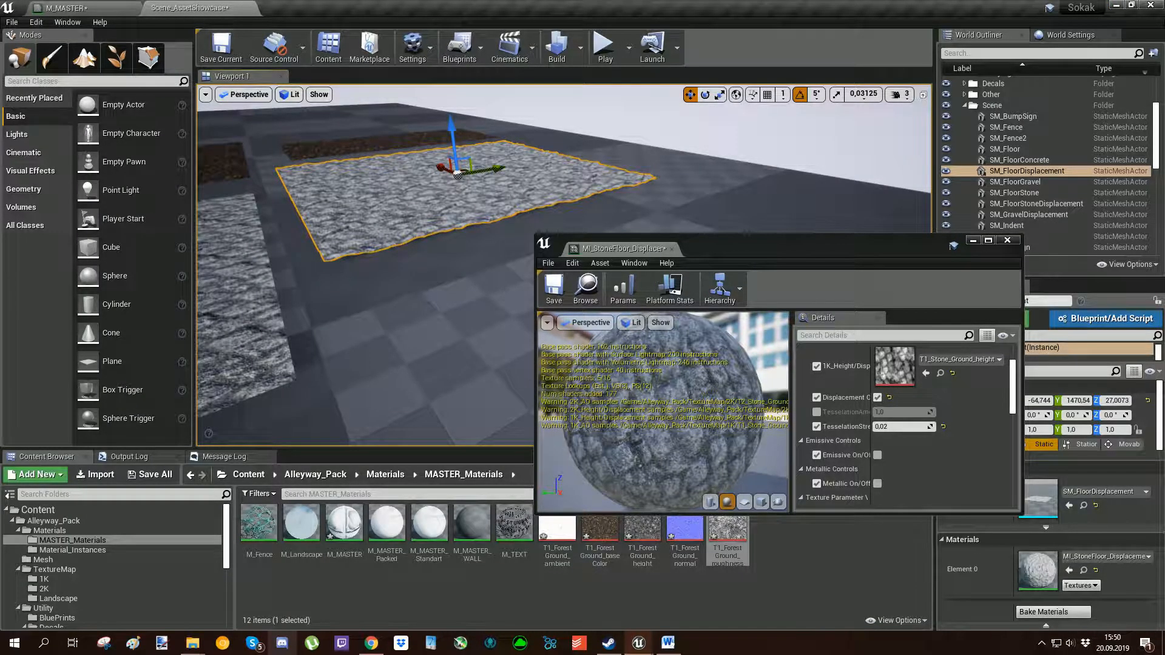
right_click_drag(388, 273, 237, 264)
right_click_drag(339, 267, 470, 271)
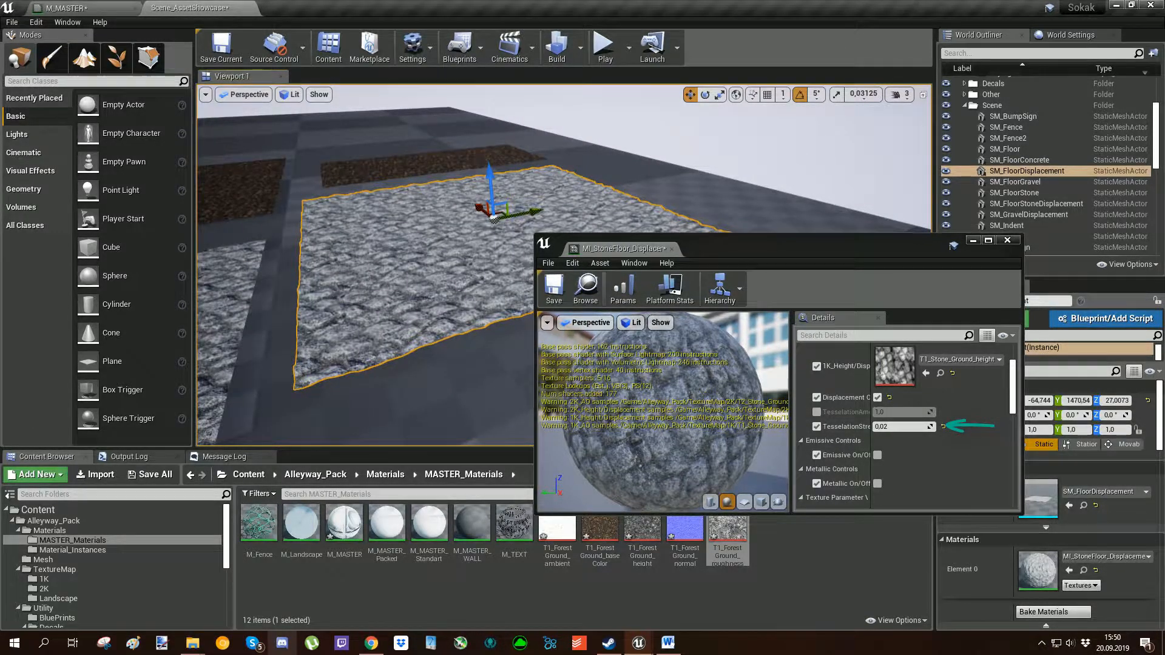
mouse_move(388, 273)
right_mouse_down()
mouse_move(325, 261)
mouse_move(388, 276)
mouse_move(364, 264)
right_mouse_up()
In M_MASTER's Displacement Control group, reposition the constant 0 node just above the Displacement On/Off node.
left_click(56, 8)
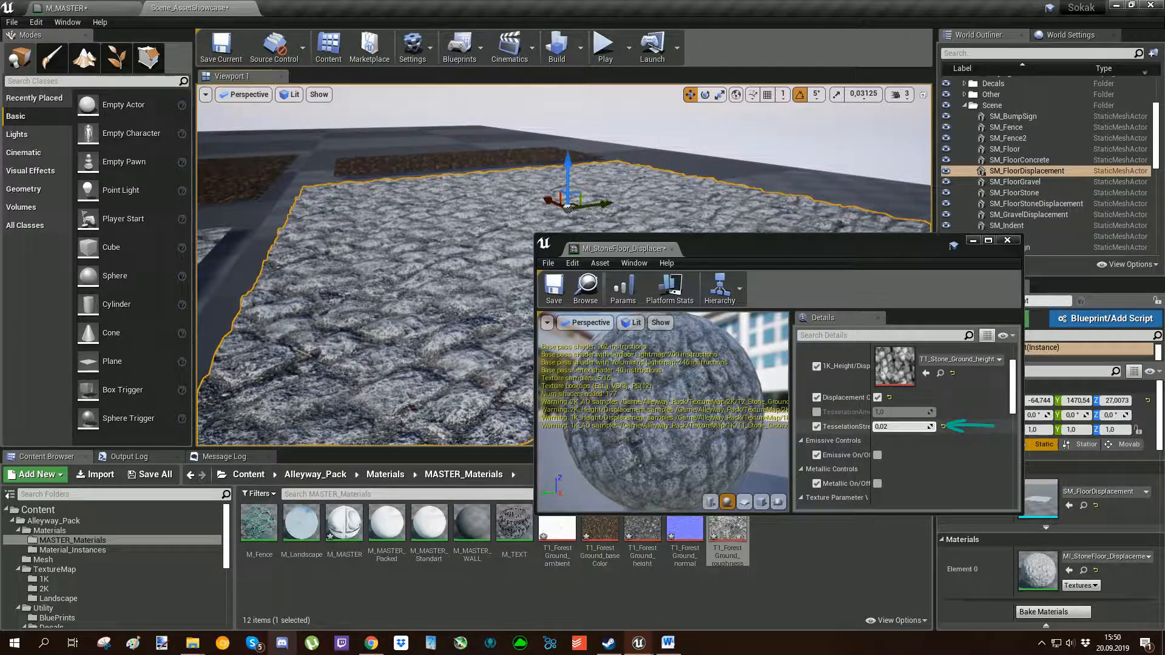
mouse_move(388, 267)
right_mouse_down()
mouse_move(213, 276)
mouse_move(212, 315)
mouse_move(237, 270)
mouse_move(315, 288)
mouse_move(325, 322)
right_mouse_up()
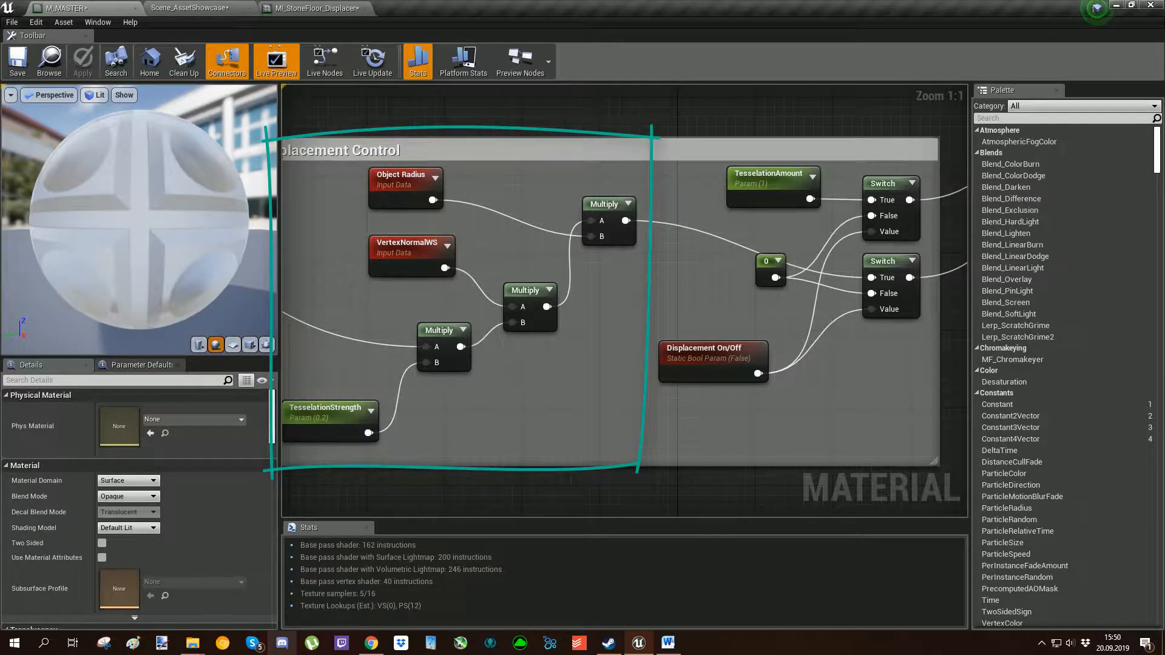
right_click_drag(669, 245, 605, 220)
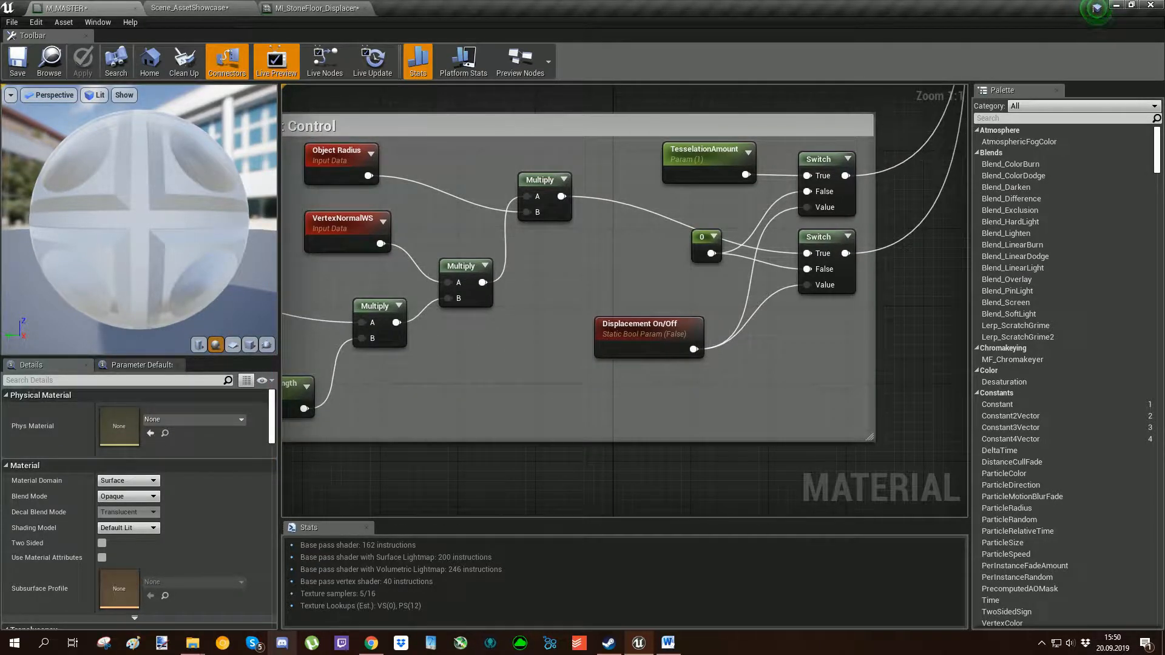
left_click_drag(706, 243, 677, 273)
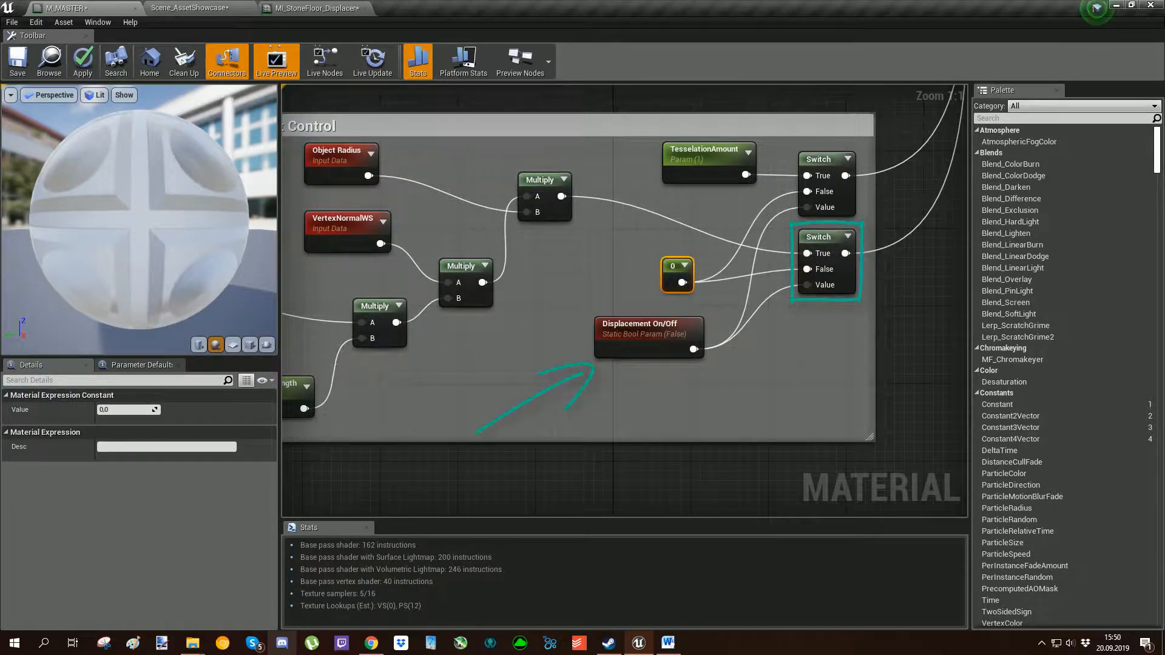
scroll(651, 333, "down", 4)
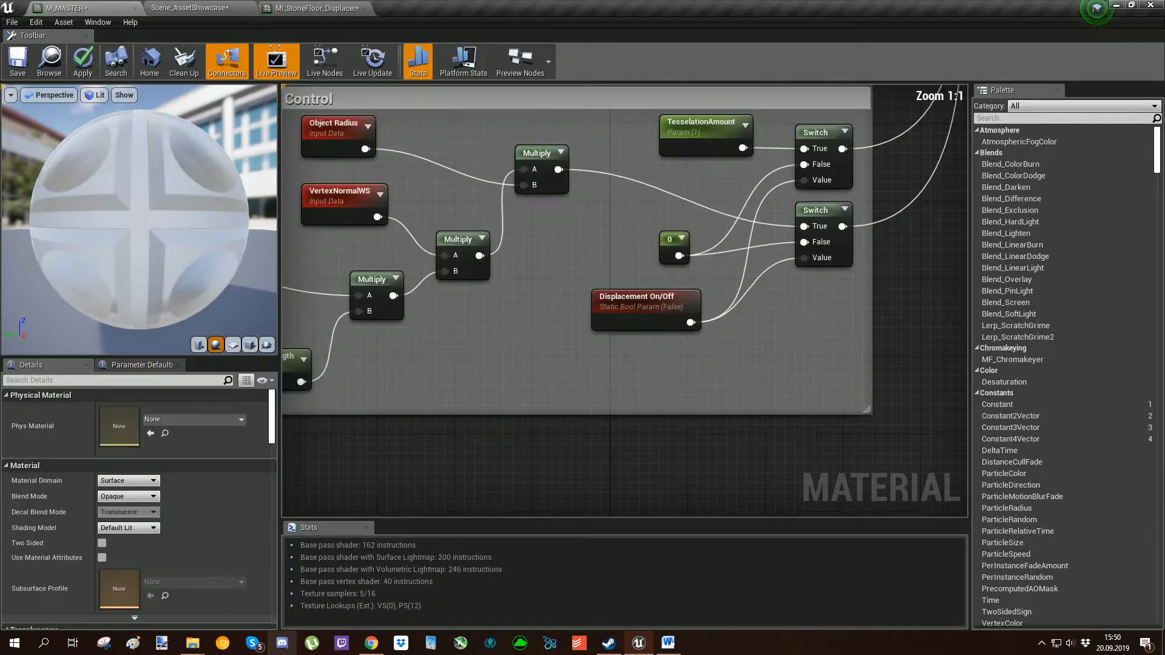
scroll(644, 327, "up", 1)
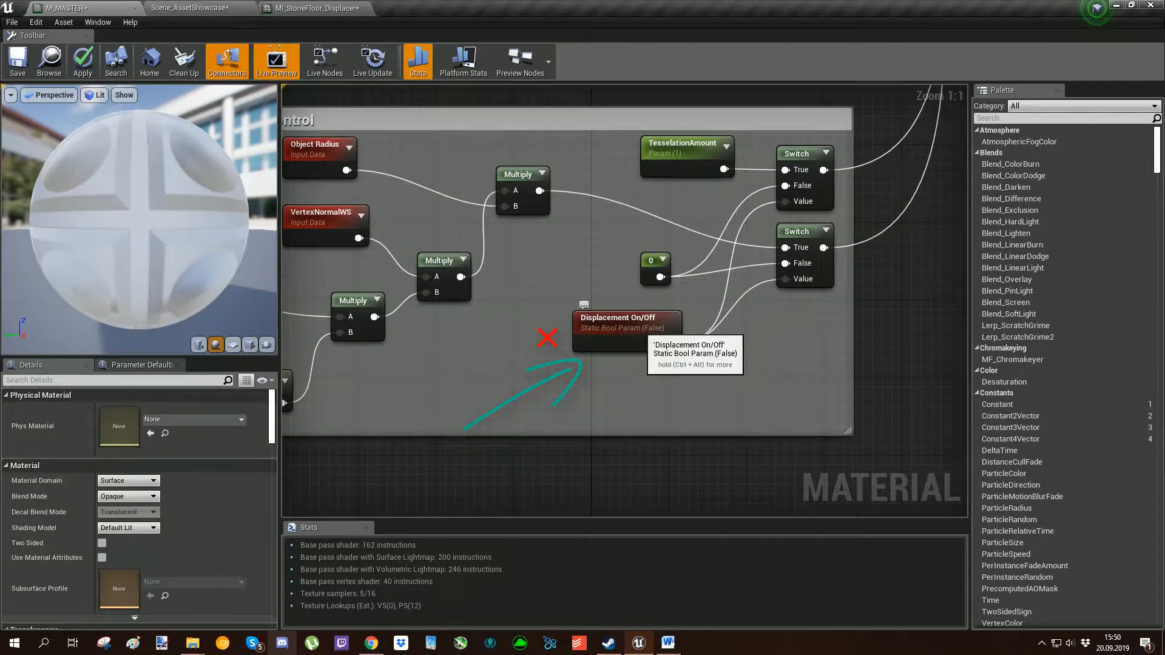
right_click_drag(728, 399, 721, 406)
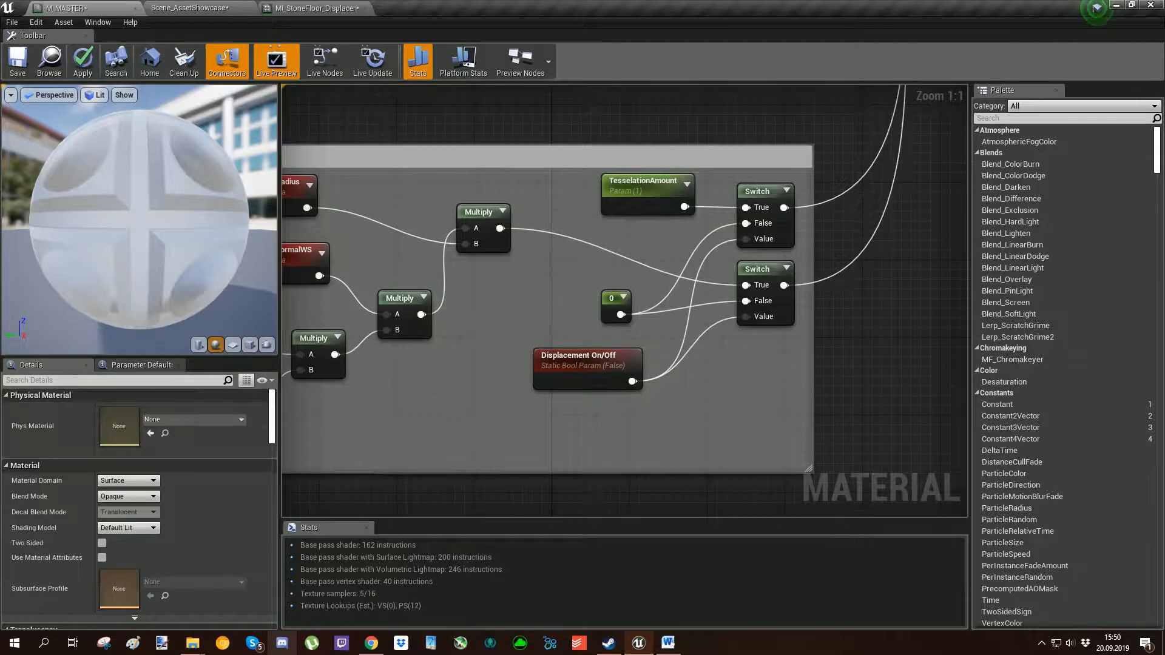
left_click_drag(611, 296, 610, 286)
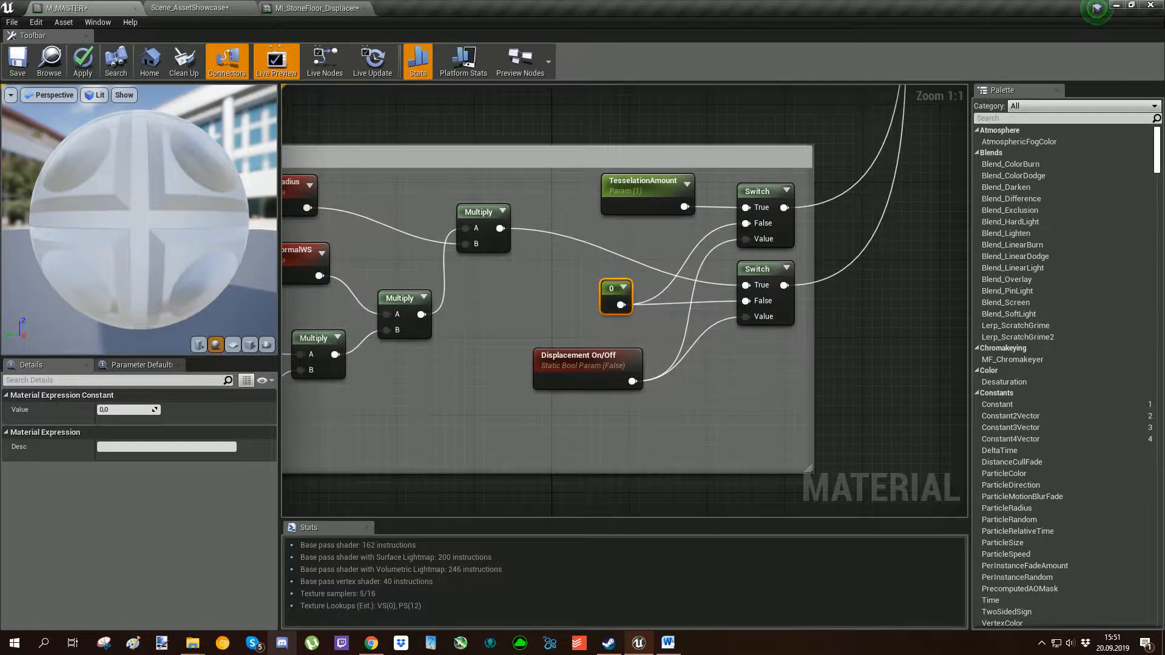
Review the whole Displacement Control group and trace its Switch outputs to the World Displacement and Tessellation Multiplier inputs of the M_MASTER node.
scroll(625, 301, "down", 5)
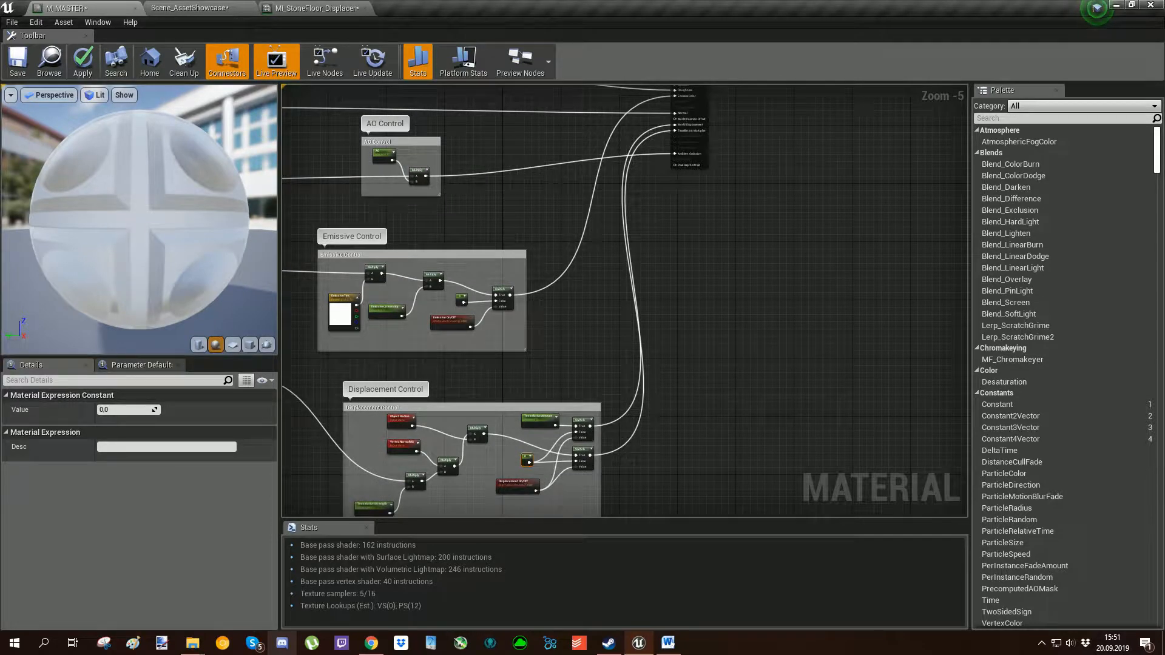
scroll(473, 461, "up", 4)
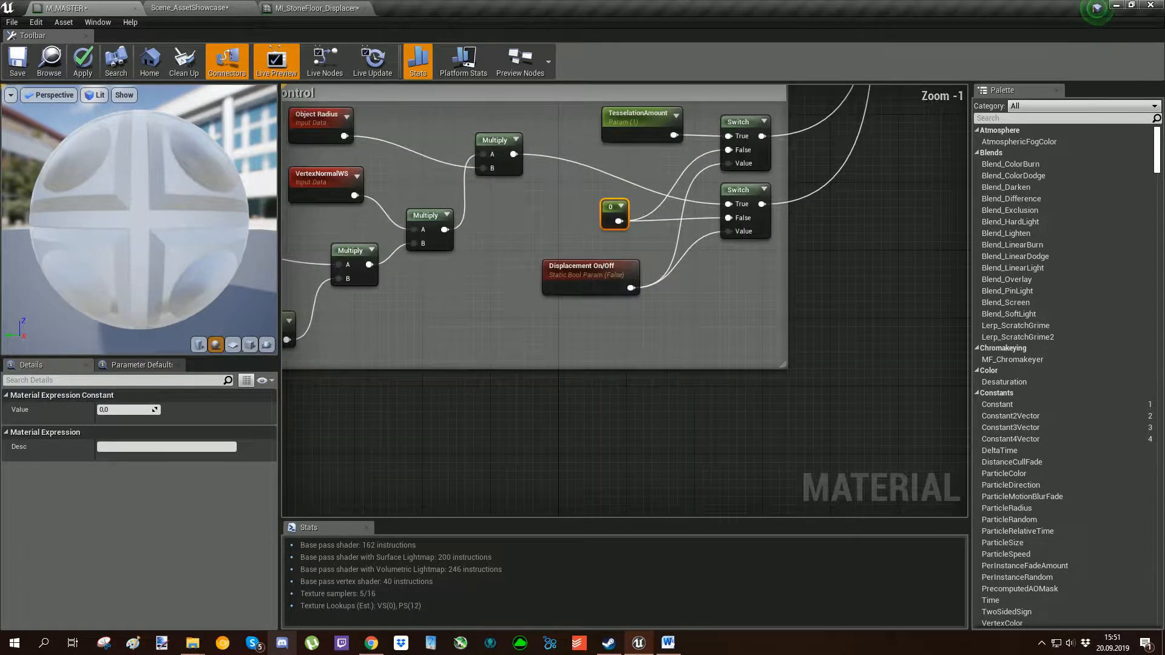
left_click(626, 388)
right_click_drag(626, 388, 653, 435)
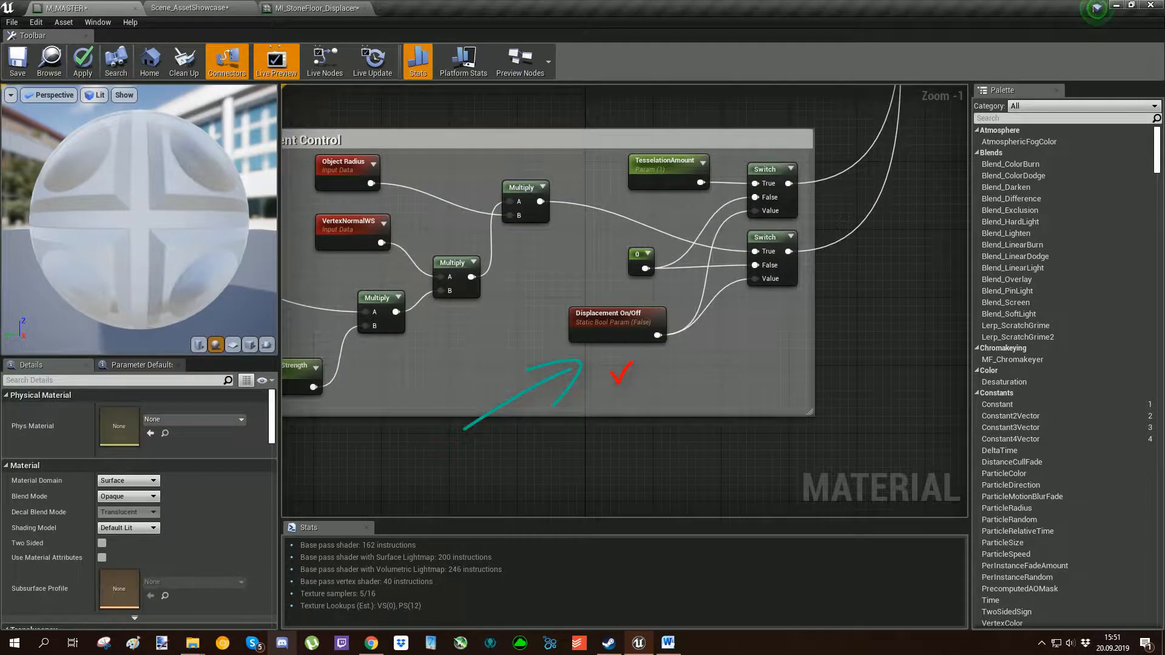
scroll(959, 312, "down", 3)
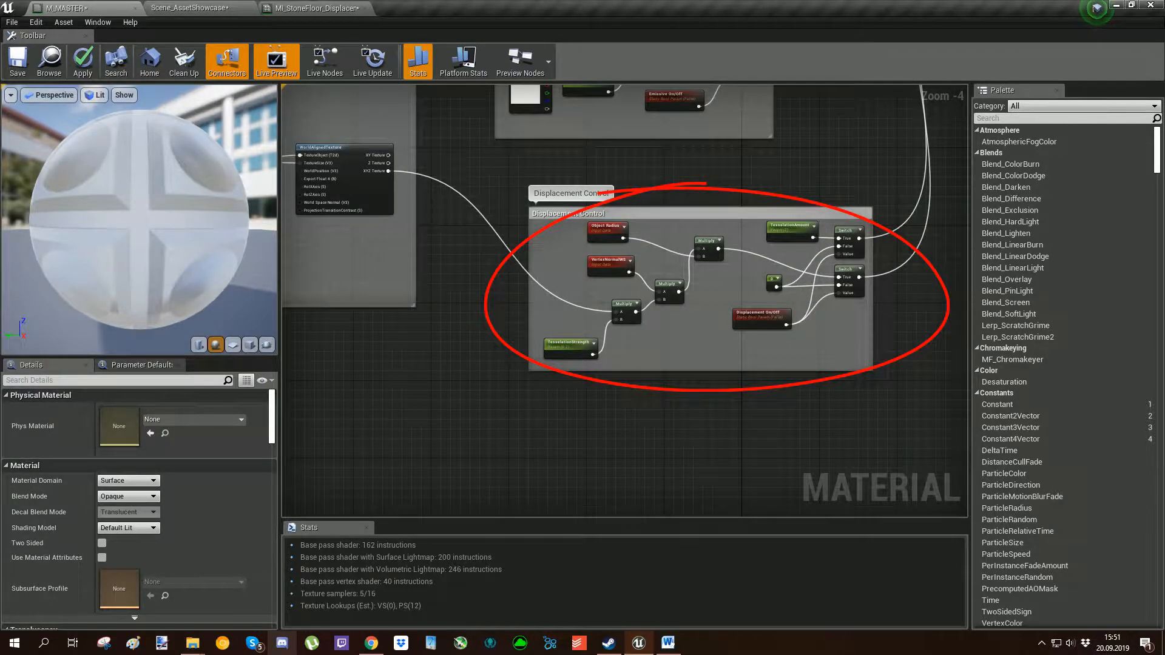
right_click_drag(706, 183, 453, 501)
right_click_drag(778, 160, 714, 293)
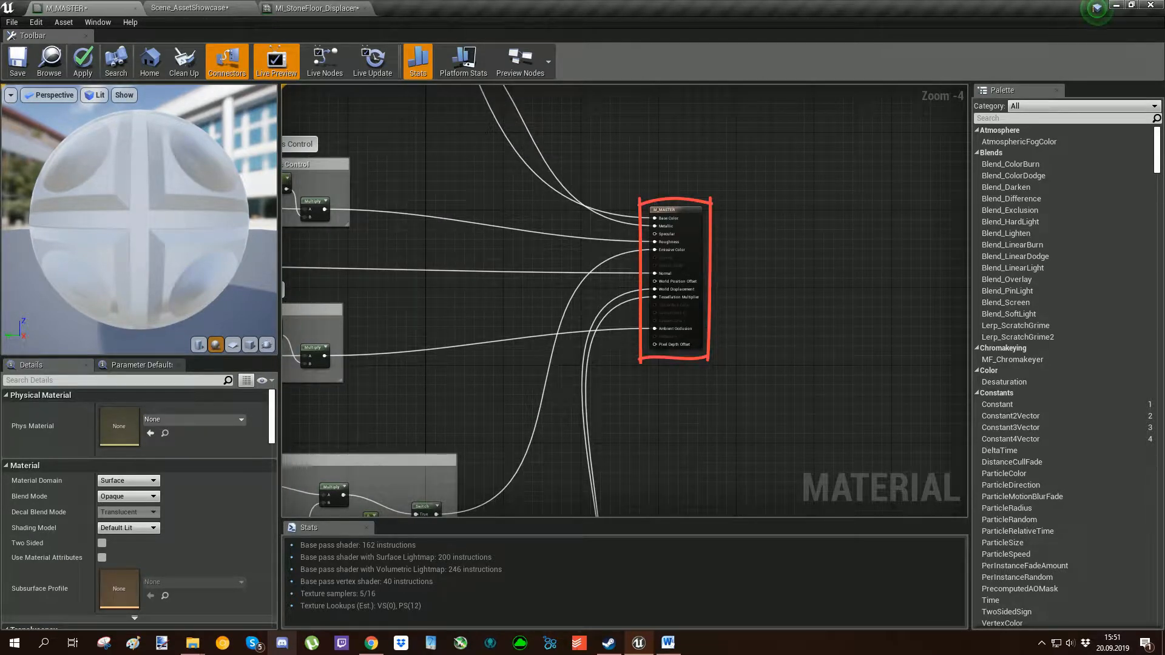
scroll(697, 279, "up", 4)
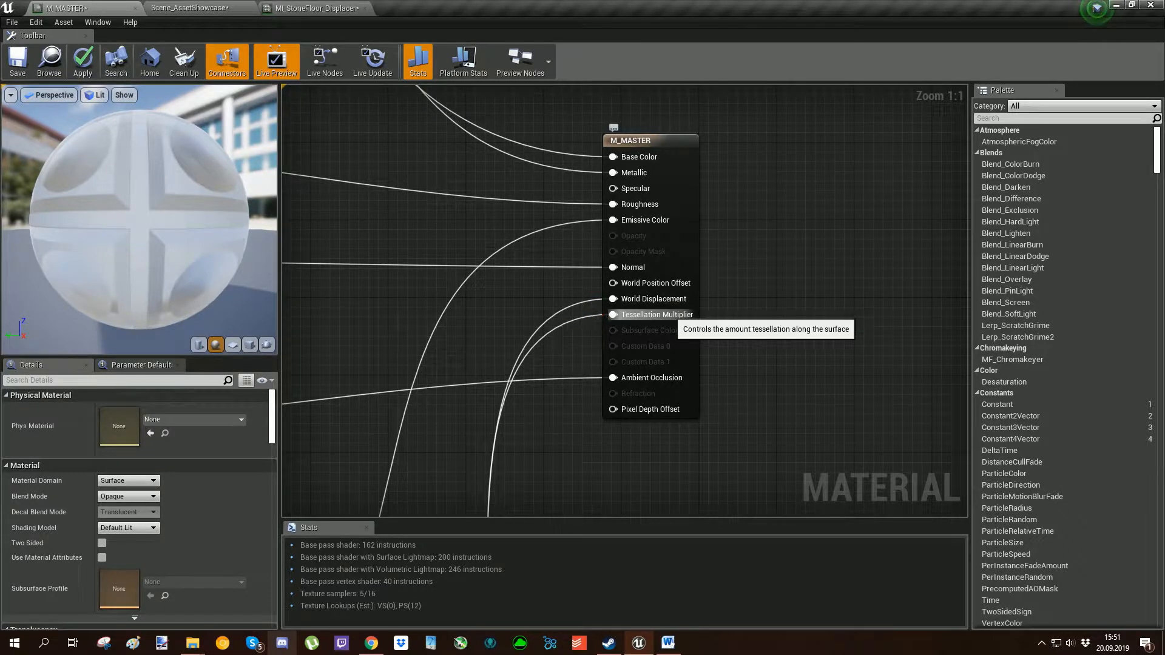
Examine the TesselationAmount parameter and the Switch node it feeds in the Displacement Control group.
scroll(667, 312, "down", 4)
right_click_drag(570, 467, 620, 103)
scroll(620, 103, "up", 2)
scroll(528, 276, "up", 2)
right_click_drag(528, 276, 666, 225)
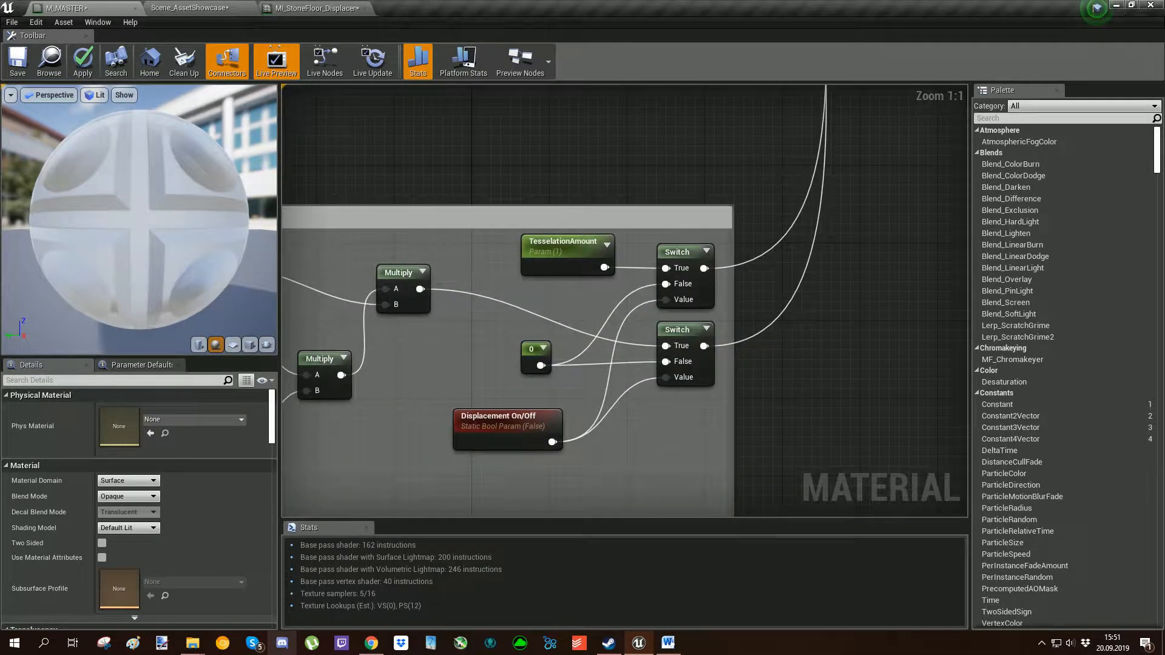
left_click_drag(502, 315, 499, 211)
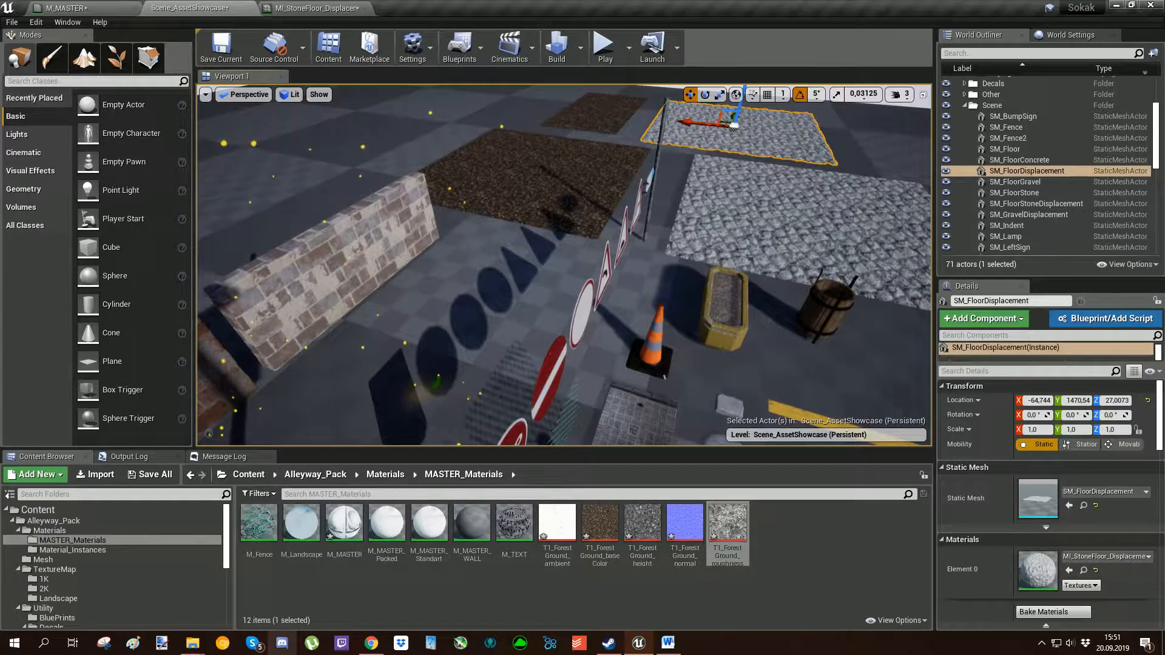
right_click_drag(564, 267, 564, 230)
left_click_drag(565, 230, 565, 300, "alt")
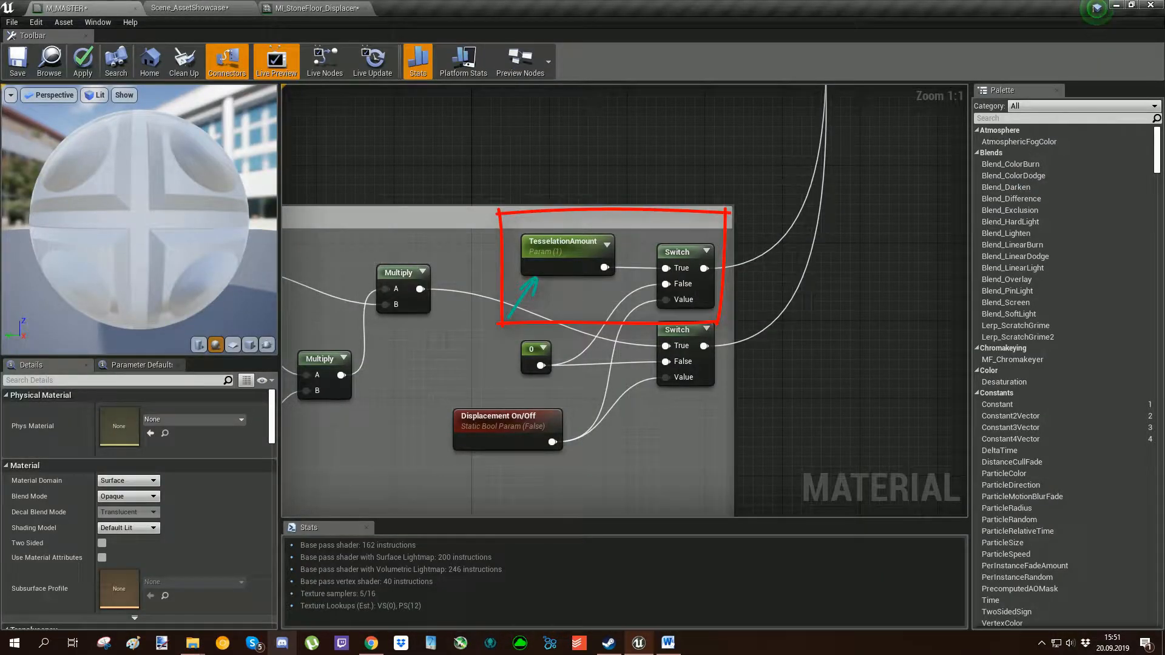
Check the World Displacement and Tessellation Multiplier inputs on the M_MASTER node, then return to the two displacement Switch nodes.
mouse_move(867, 97)
right_mouse_down()
mouse_move(596, 504)
mouse_move(578, 643)
right_mouse_up()
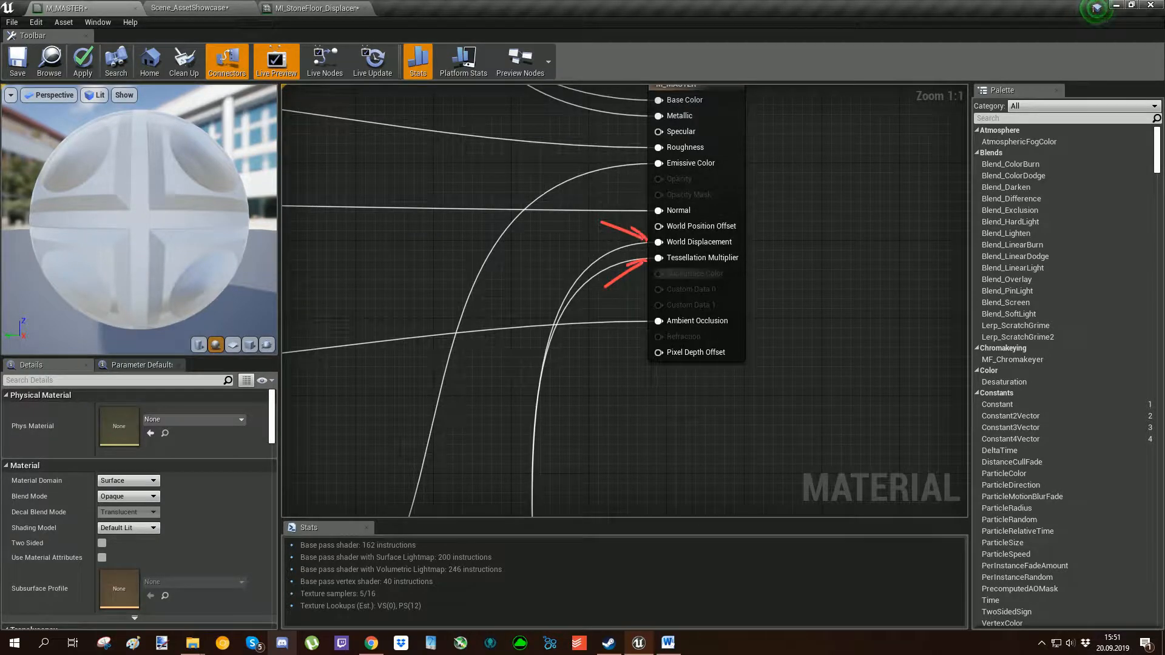
right_click_drag(576, 486, 704, 87)
right_click_drag(546, 500, 716, 152)
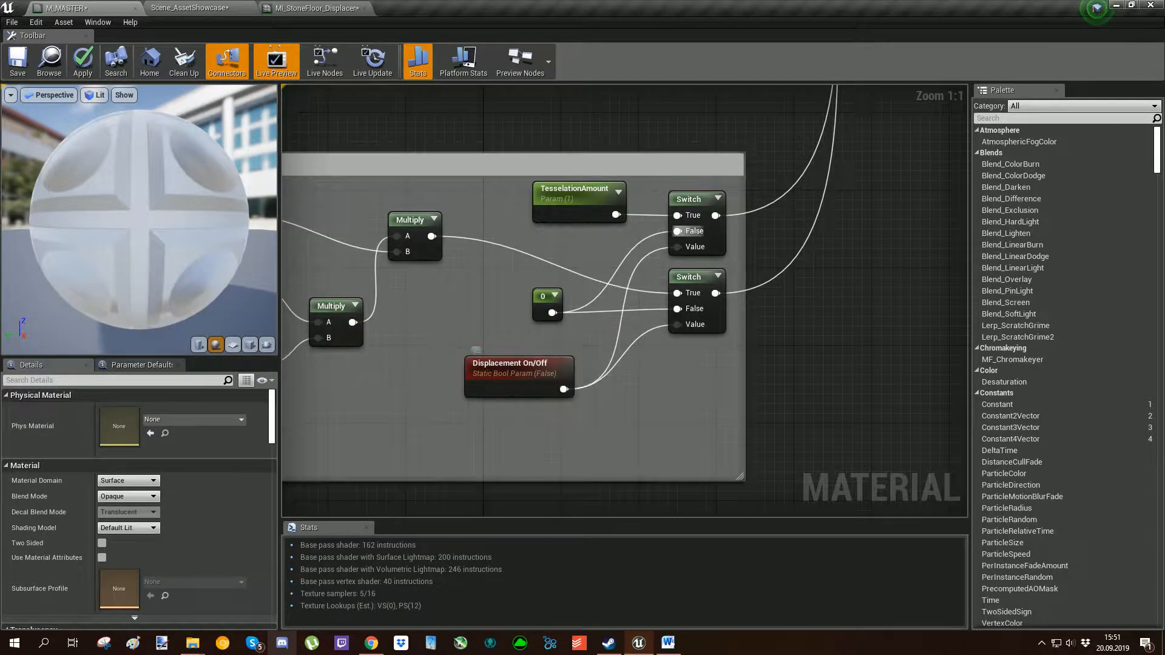
Review the complete M_MASTER node graph, from the Tiling and 2K Switch groups to the final material node.
scroll(515, 372, "down", 10)
right_click_drag(660, 270, 701, 315)
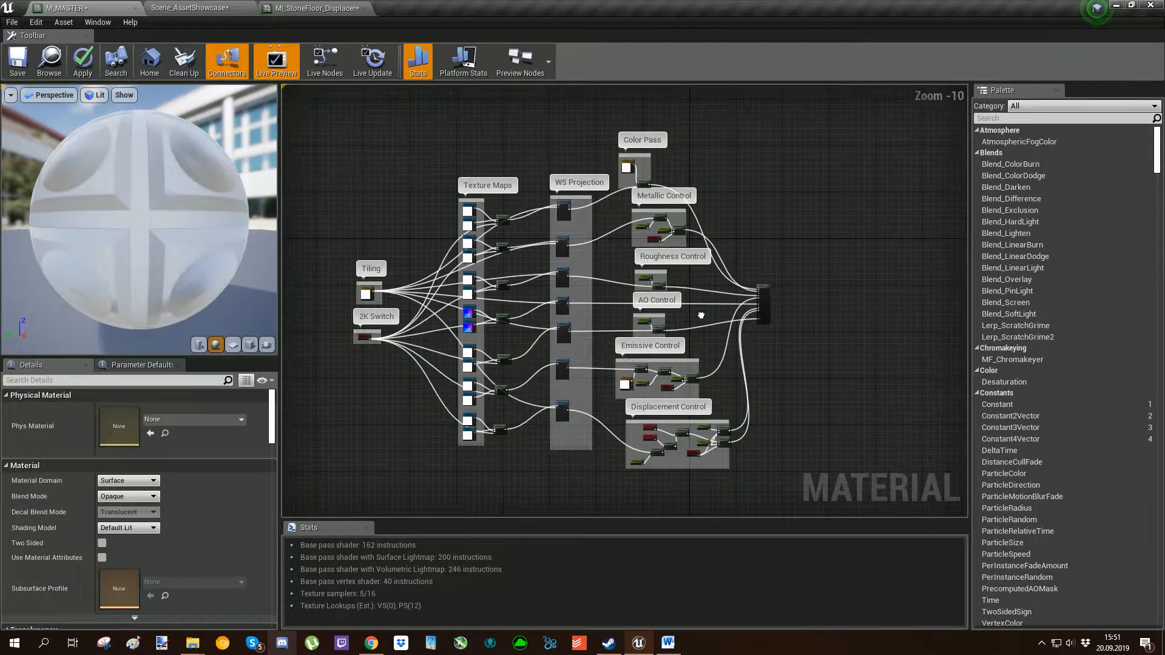
right_click_drag(719, 371, 717, 300)
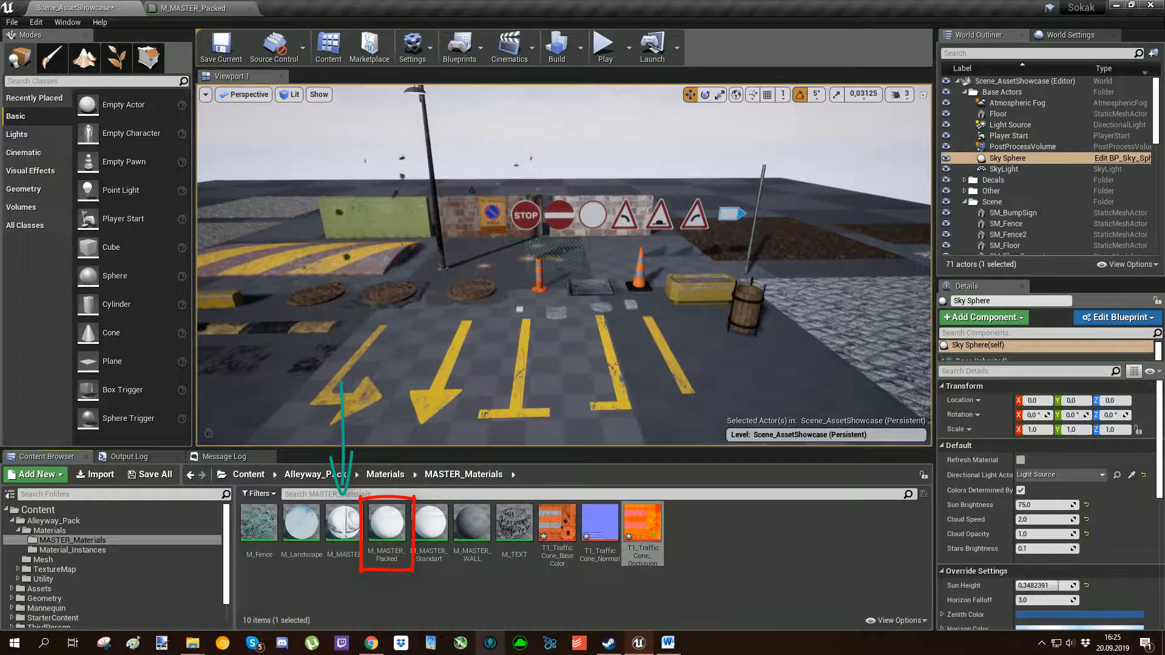
Select the orange SM_TrafficCone post in the showcase scene and view it up close.
left_click(539, 276)
key("w")
mouse_move(538, 276)
right_mouse_down()
mouse_move(524, 276)
mouse_move(524, 300)
right_mouse_up()
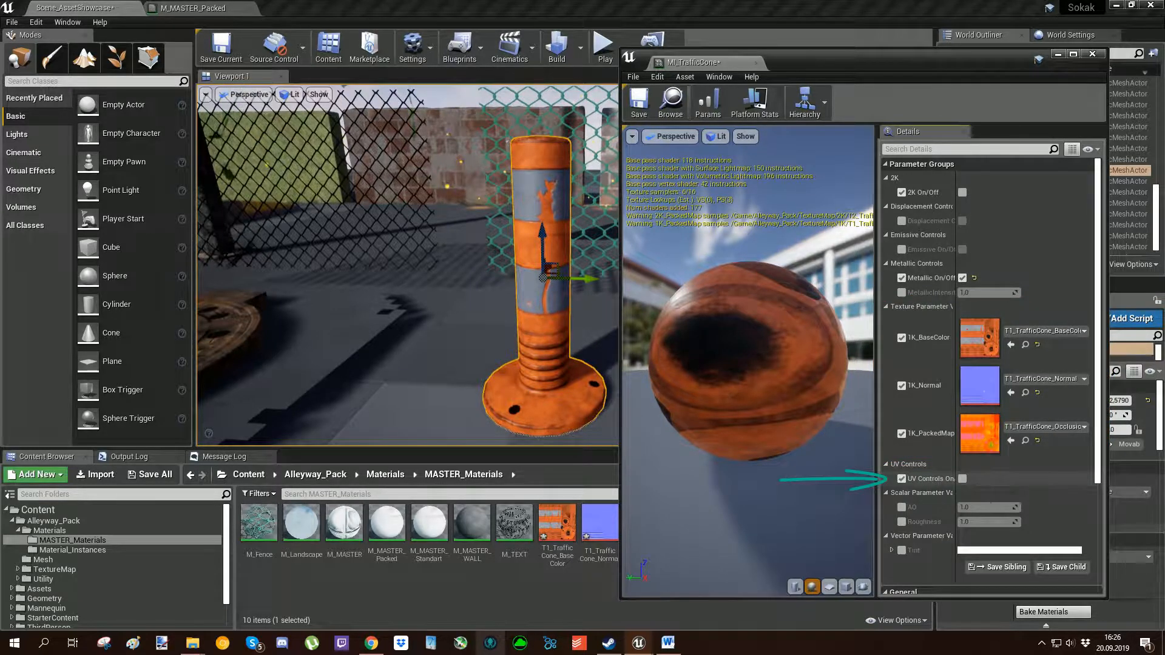
In MI_TrafficCone, try the UV Controls On/Off switch, then enable 2K On/Off.
left_click(962, 479)
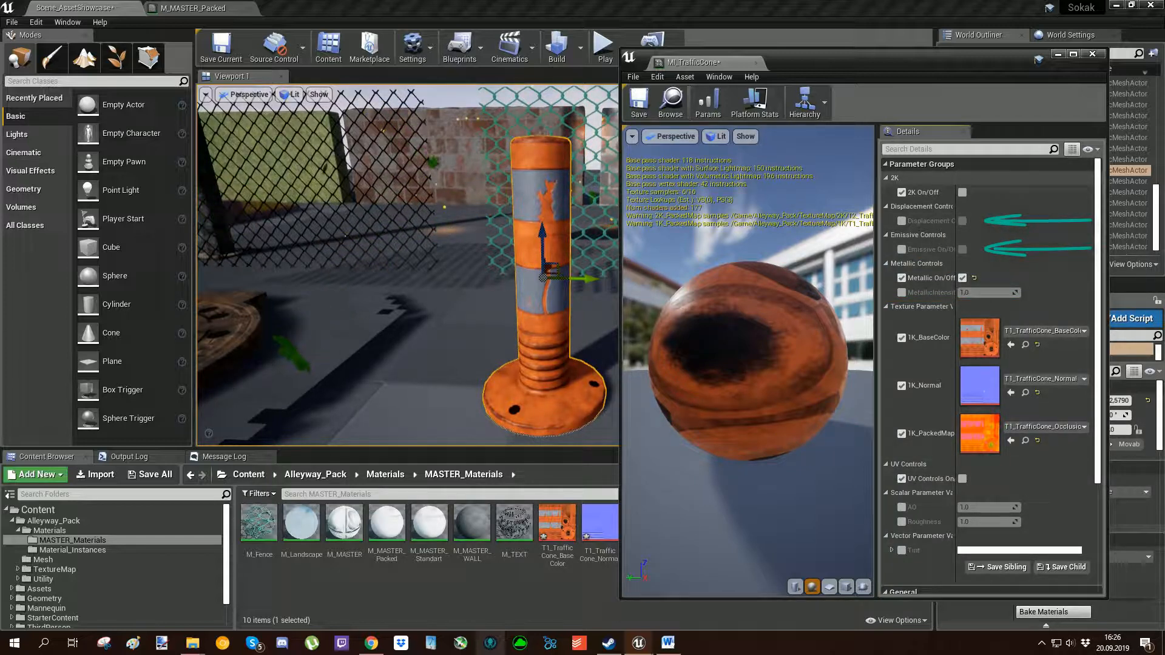
left_click_drag(956, 178, 972, 182)
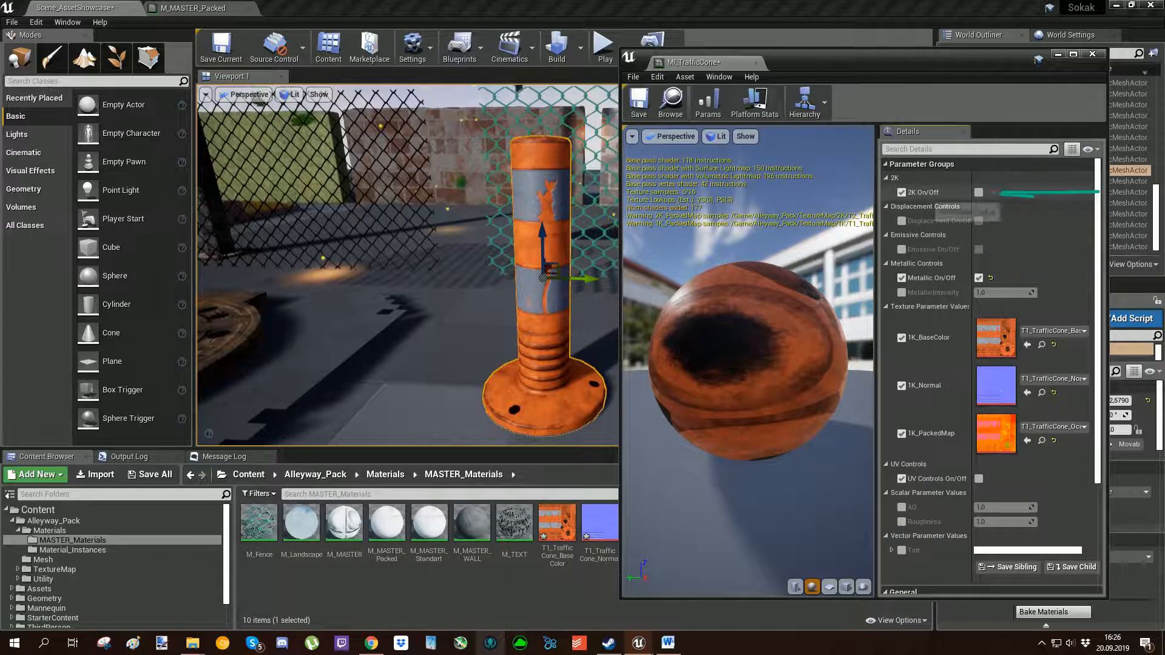
left_click(979, 192)
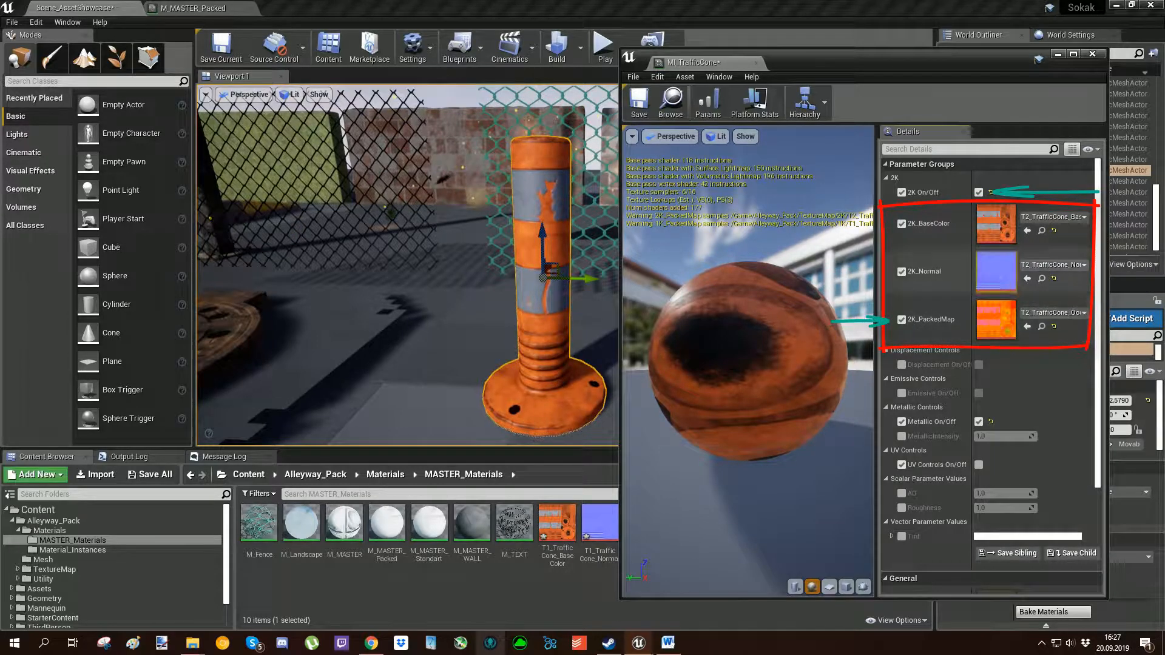
Open M_MASTER_Packed, the parent material of MI_TrafficCone, in the material editor.
mouse_move(852, 69)
left_mouse_down()
mouse_move(535, 85)
mouse_move(282, 30)
left_mouse_up()
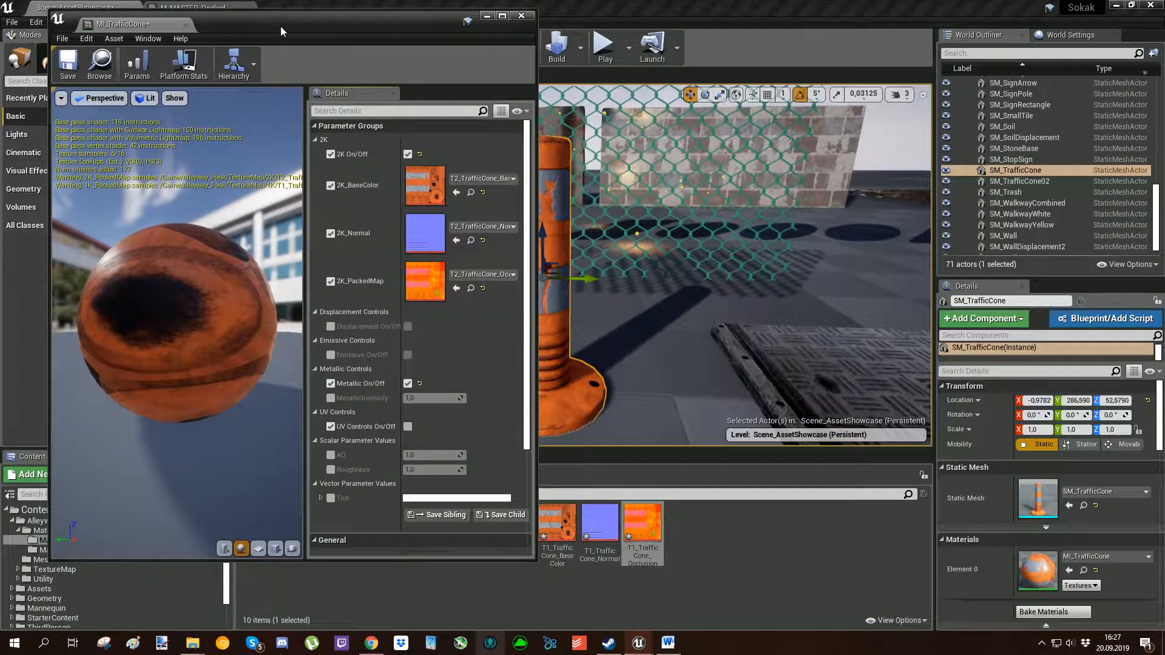
scroll(364, 340, "down", 5)
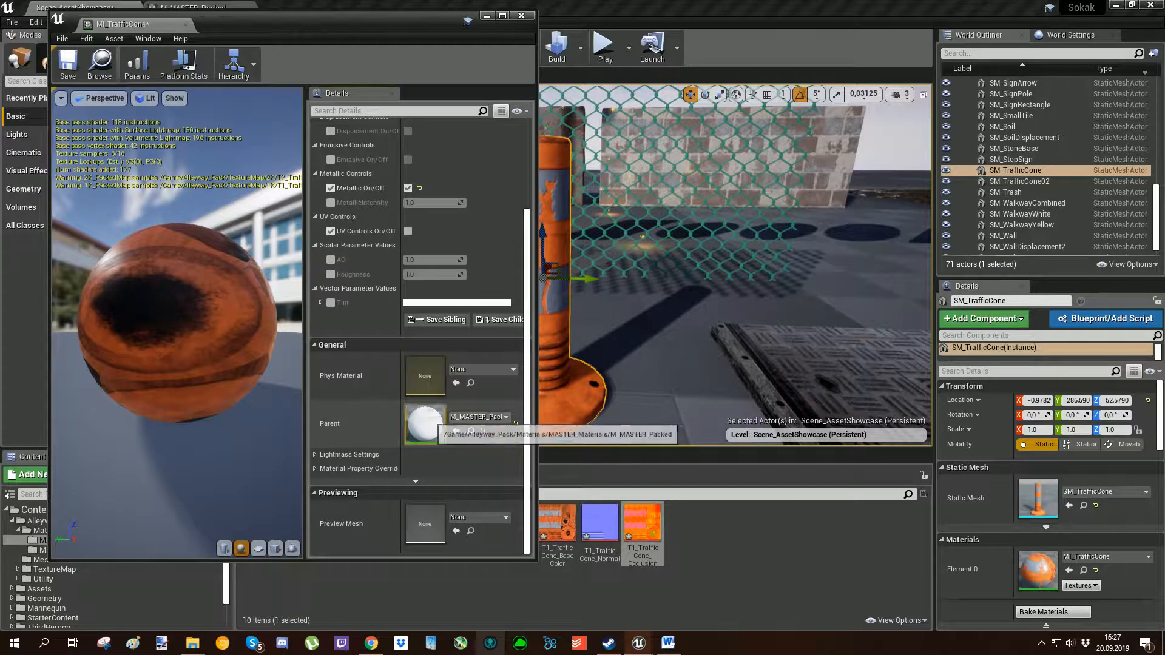
double_click(427, 424)
Survey the whole M_MASTER_Packed node graph, including the Texture Maps group and the control groups feeding the material node.
scroll(670, 285, "down", 3)
right_click_drag(783, 360, 780, 359)
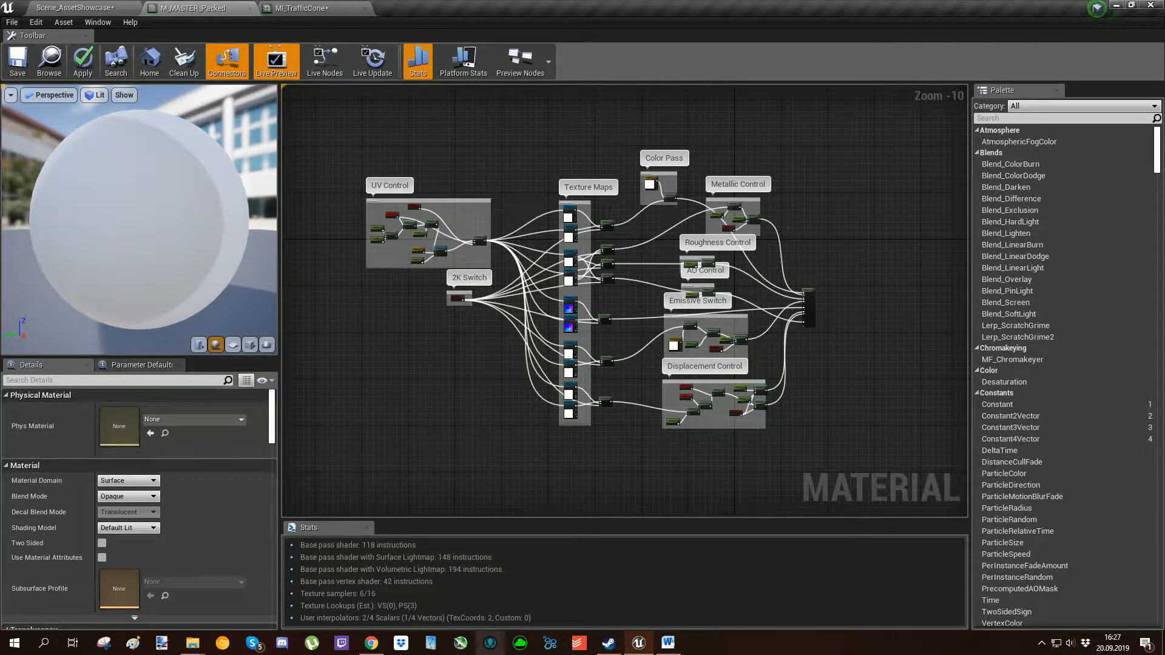
scroll(653, 308, "up", 4)
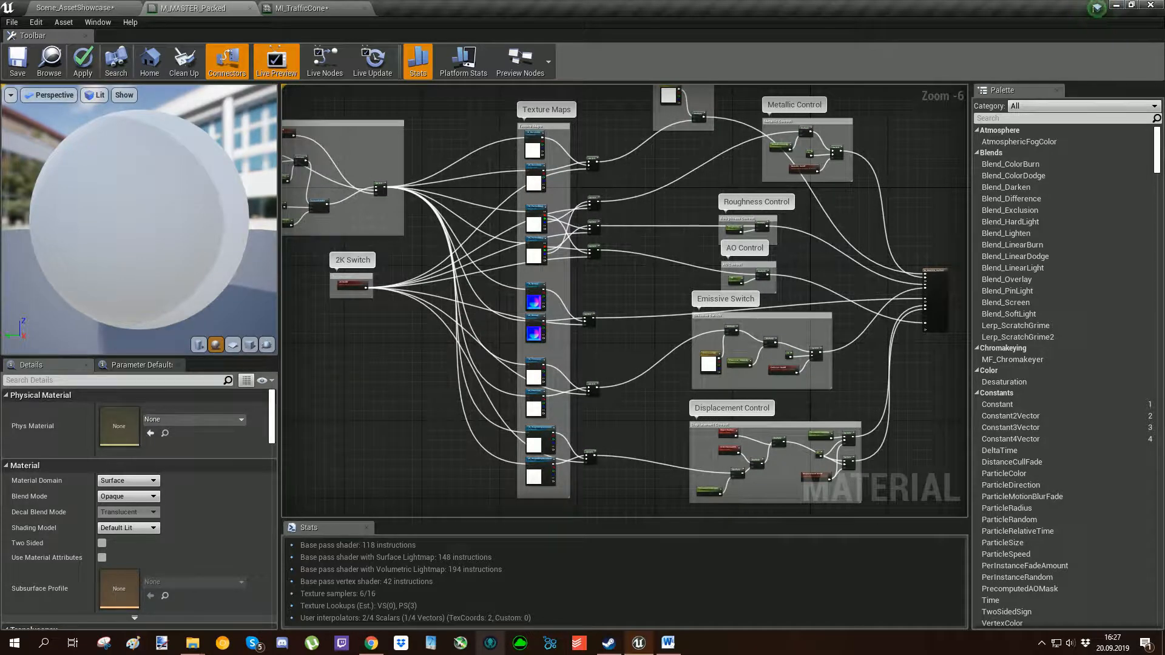
scroll(667, 297, "down", 2)
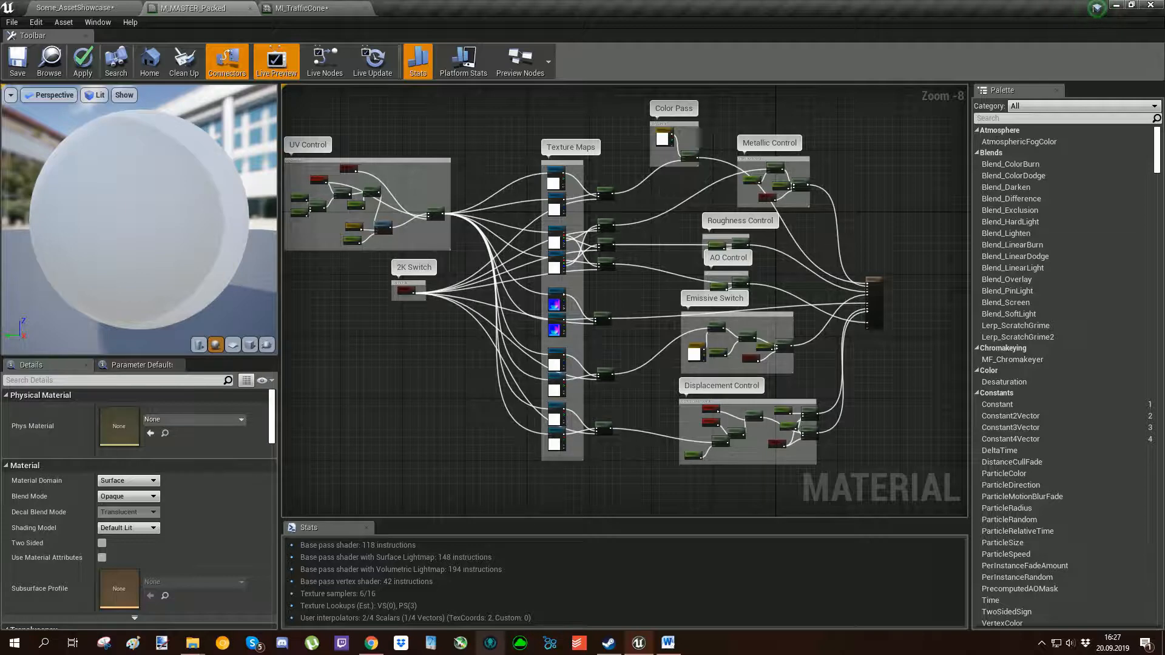
Examine the nodes in M_MASTER_Packed's UV Control group and how they connect to its Switch node.
right_click_drag(424, 231, 593, 266)
scroll(523, 239, "up", 4)
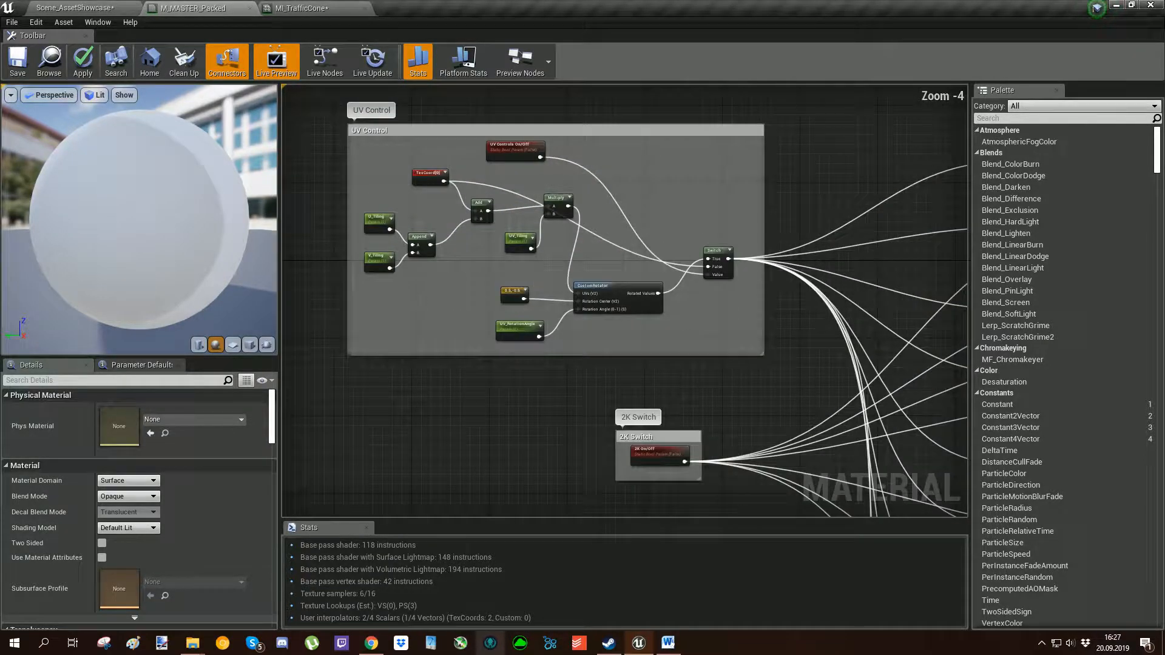
right_click_drag(629, 196, 633, 228)
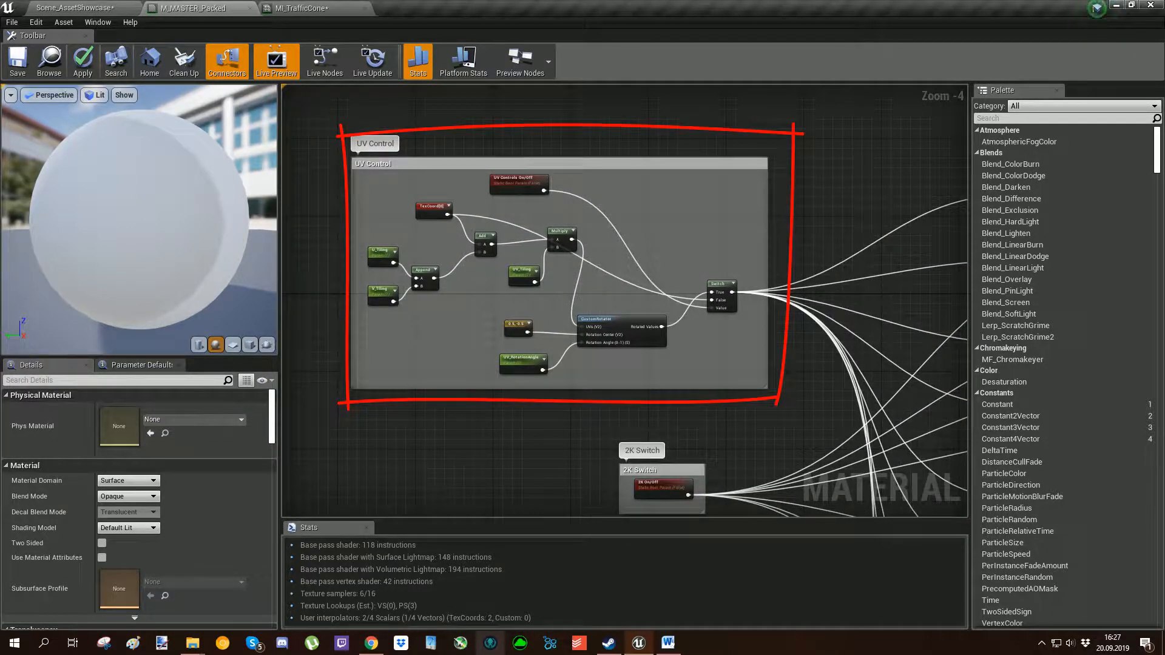
scroll(673, 291, "up", 4)
scroll(541, 285, "down", 3)
right_click_drag(541, 284, 724, 279)
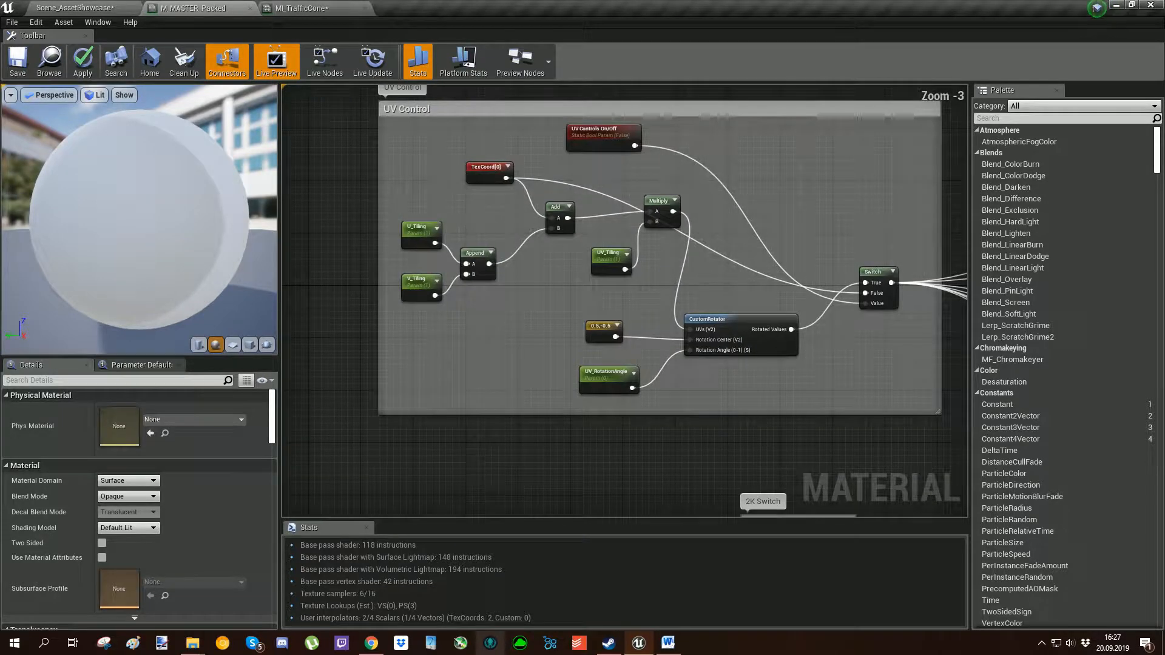
scroll(501, 298, "up", 2)
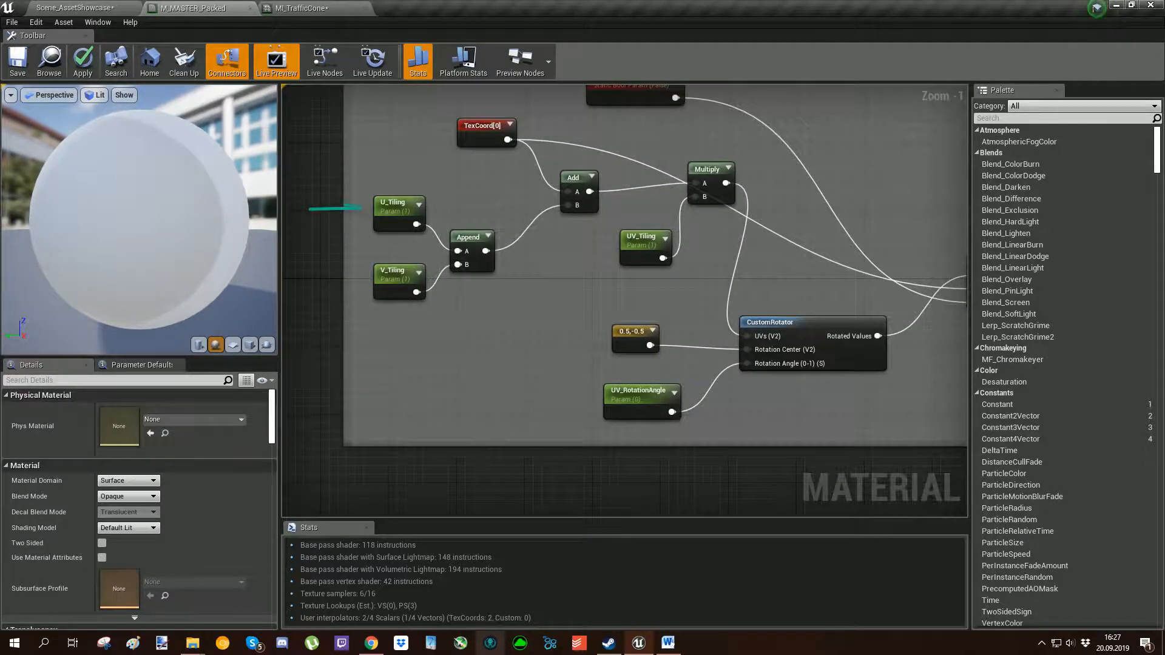
Inspect the U_Tiling, V_Tiling and UV_Tiling parameters in the UV Control group.
left_click(405, 213)
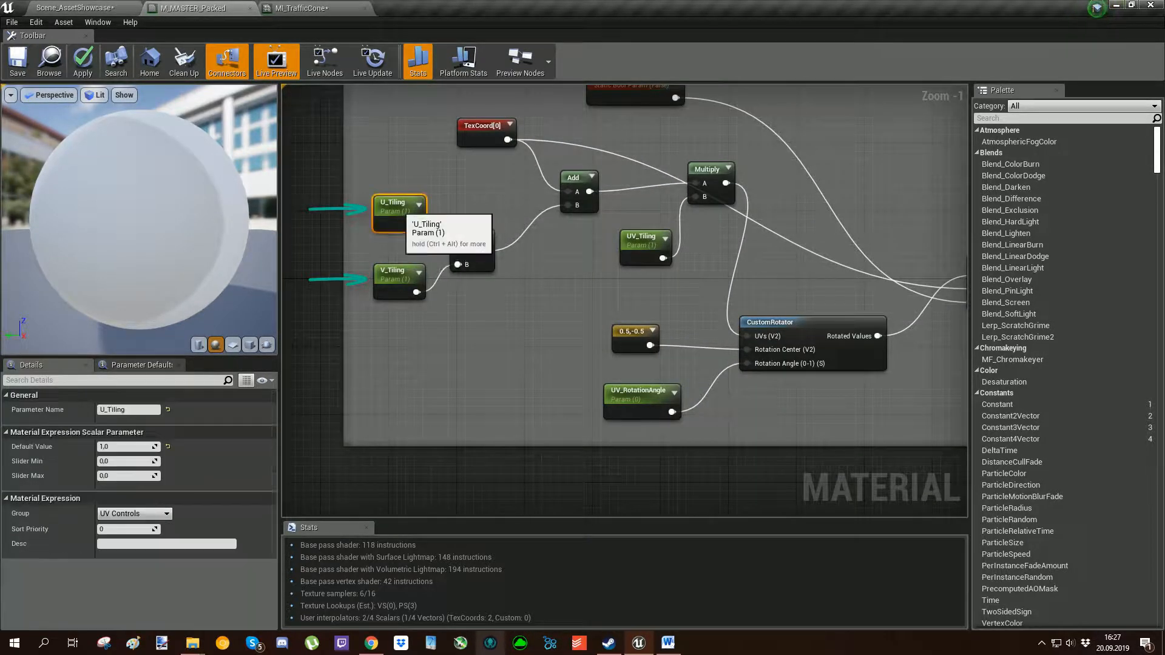
left_click(405, 281)
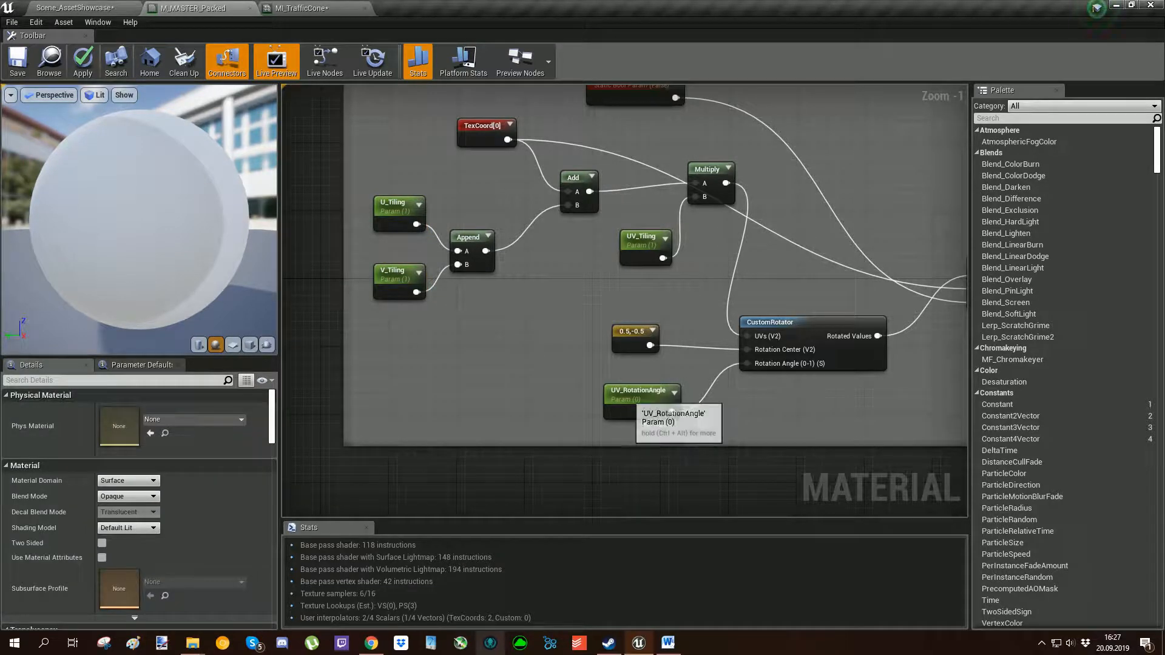
left_click(643, 246)
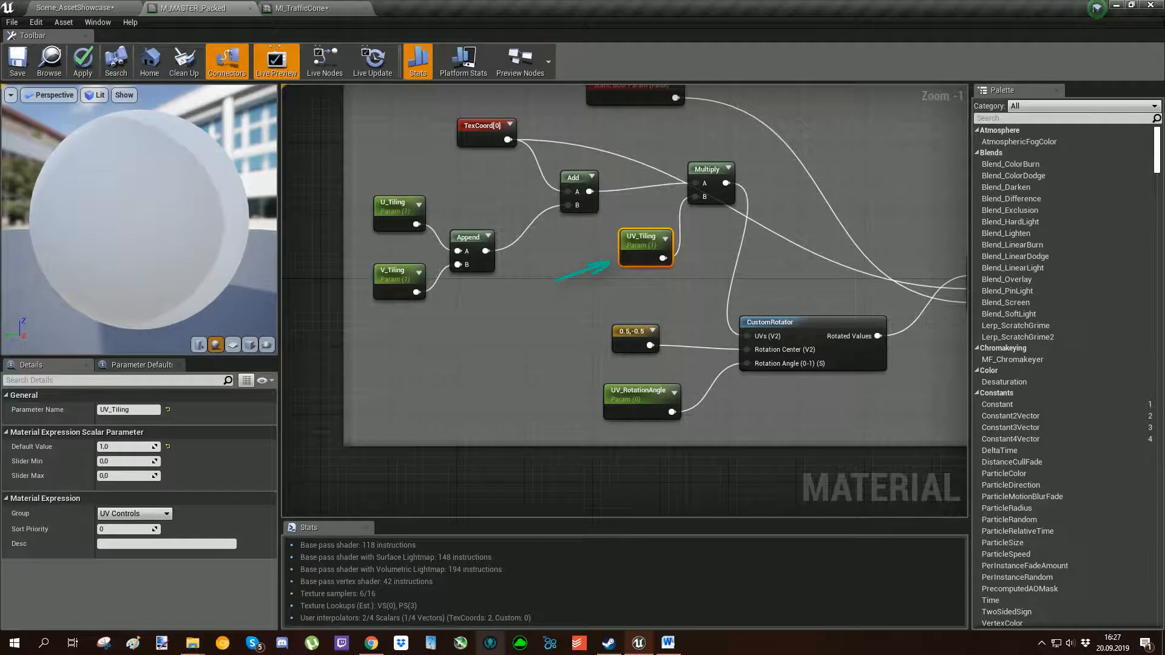
Examine the UV_RotationAngle and CustomRotator nodes, then the UV Controls On/Off parameter feeding the Switch node.
left_click(832, 273)
right_click_drag(832, 273, 698, 259)
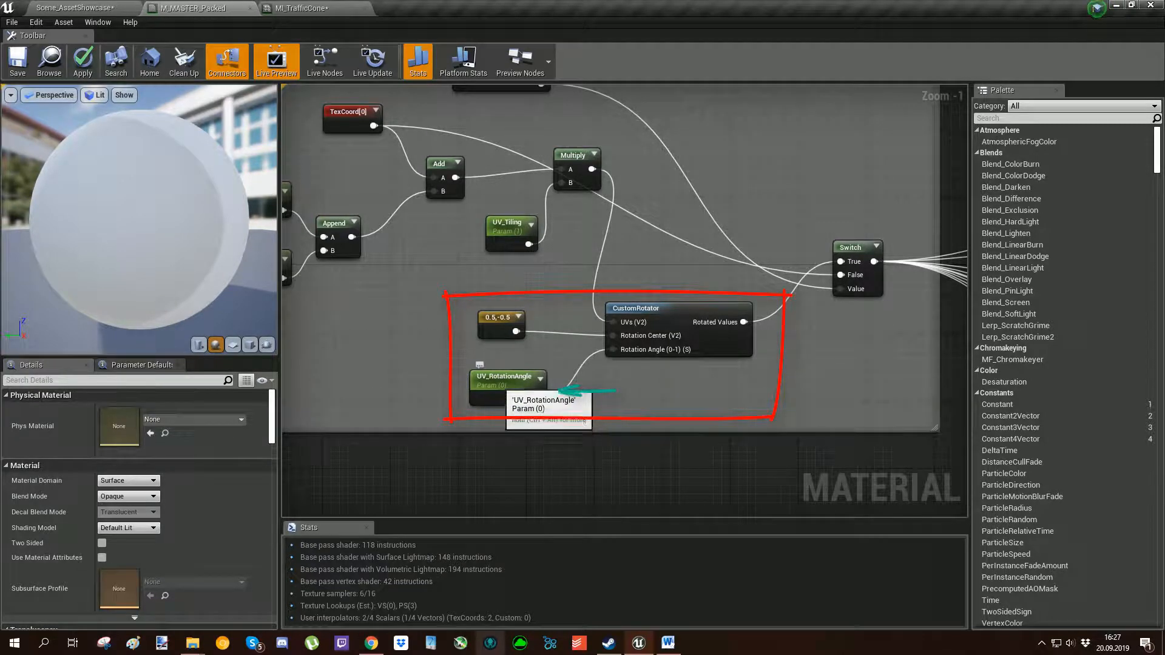
right_click_drag(657, 221, 658, 336)
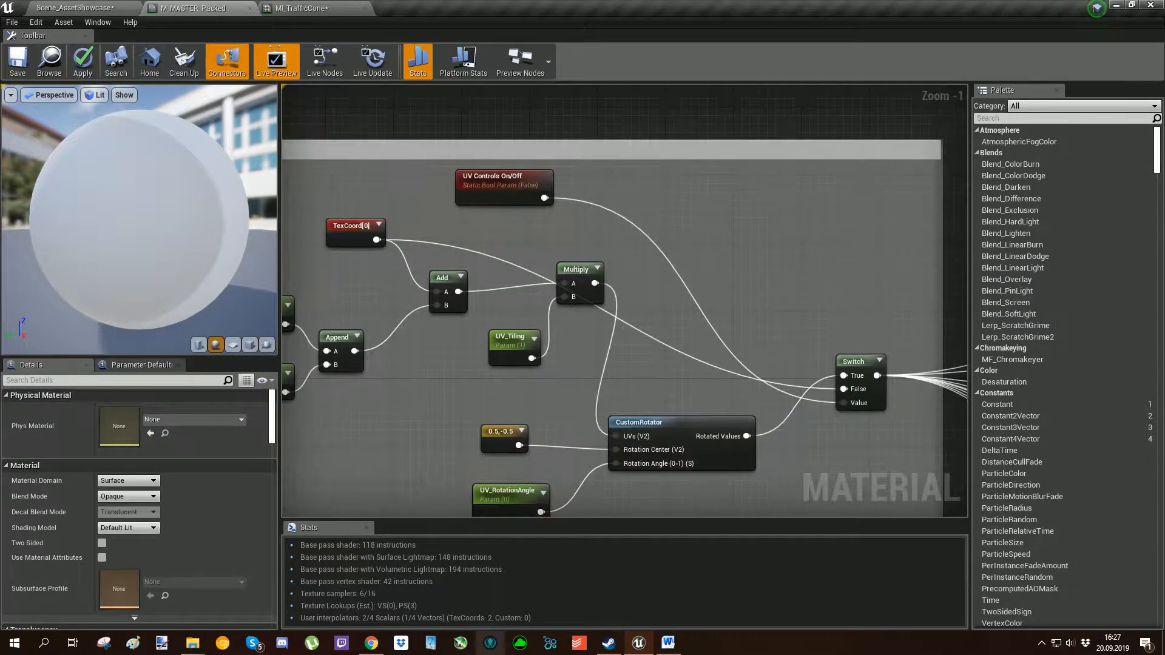
right_click_drag(596, 235, 525, 216)
right_click_drag(471, 180, 487, 183)
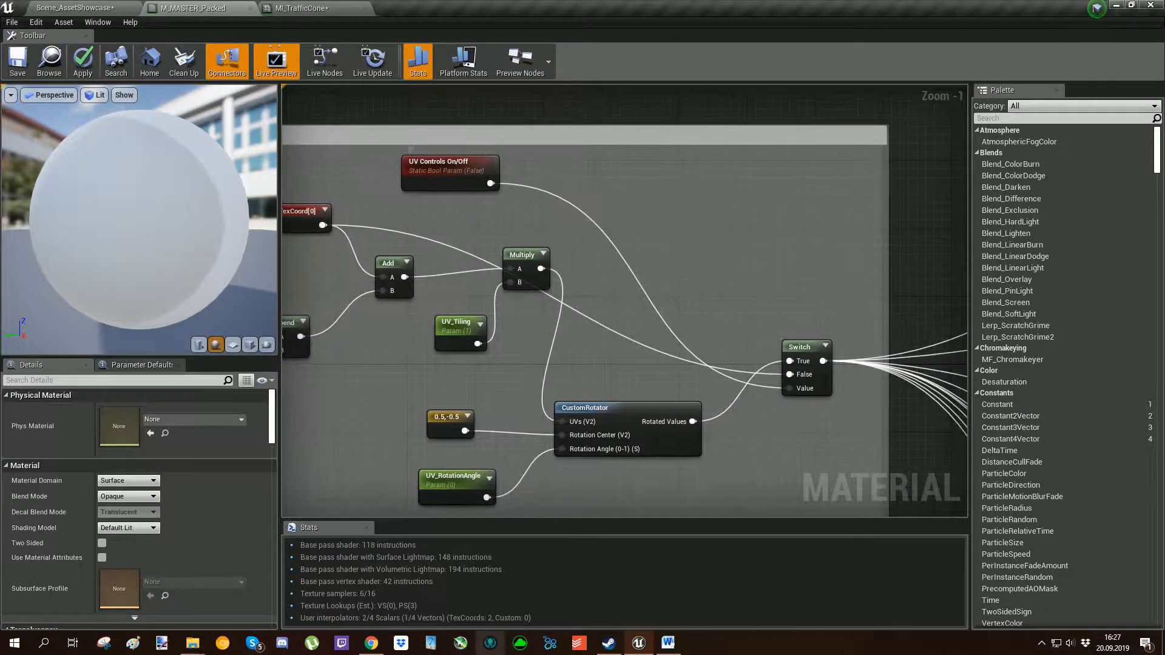
Switch to MI_TrafficCone and enable UV Controls On/Off.
left_click(298, 8)
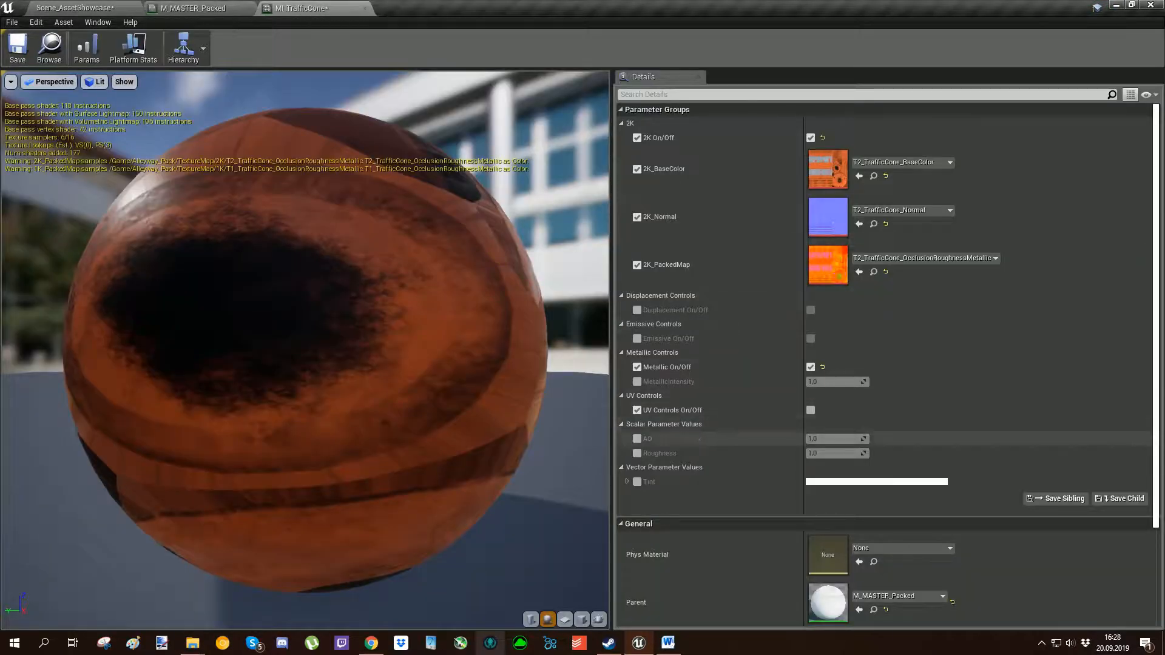
left_click(810, 410)
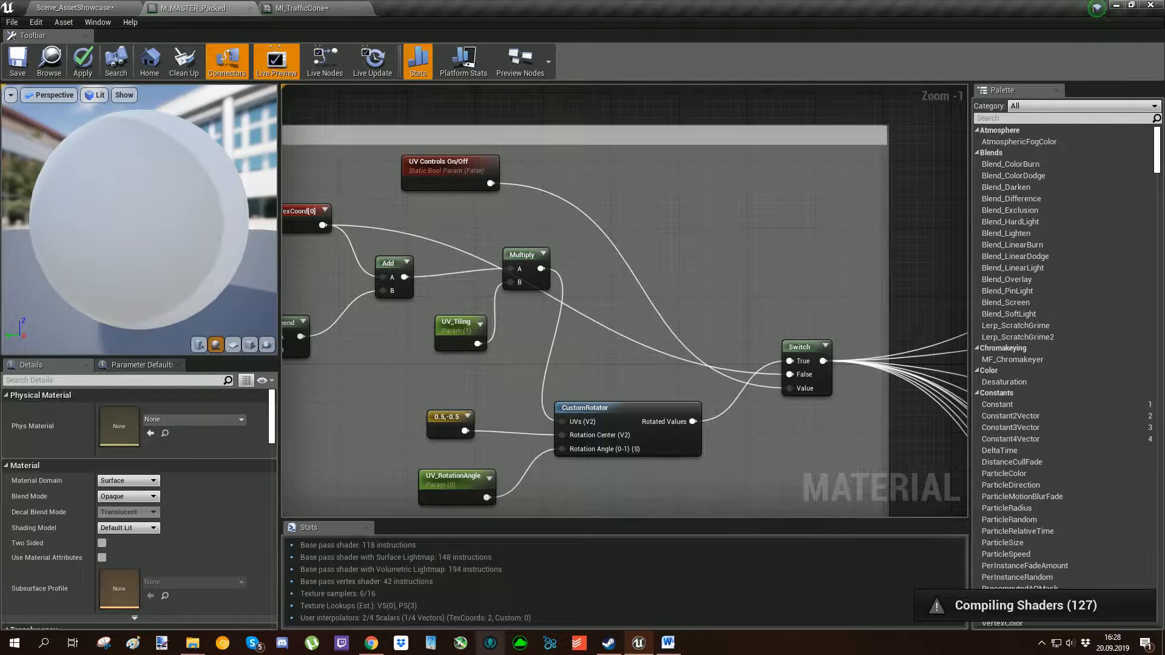
In M_MASTER_Packed's UV Control group, trace how TexCoord and CustomRotator feed the Switch node's False and True inputs.
right_click_drag(500, 202, 538, 161)
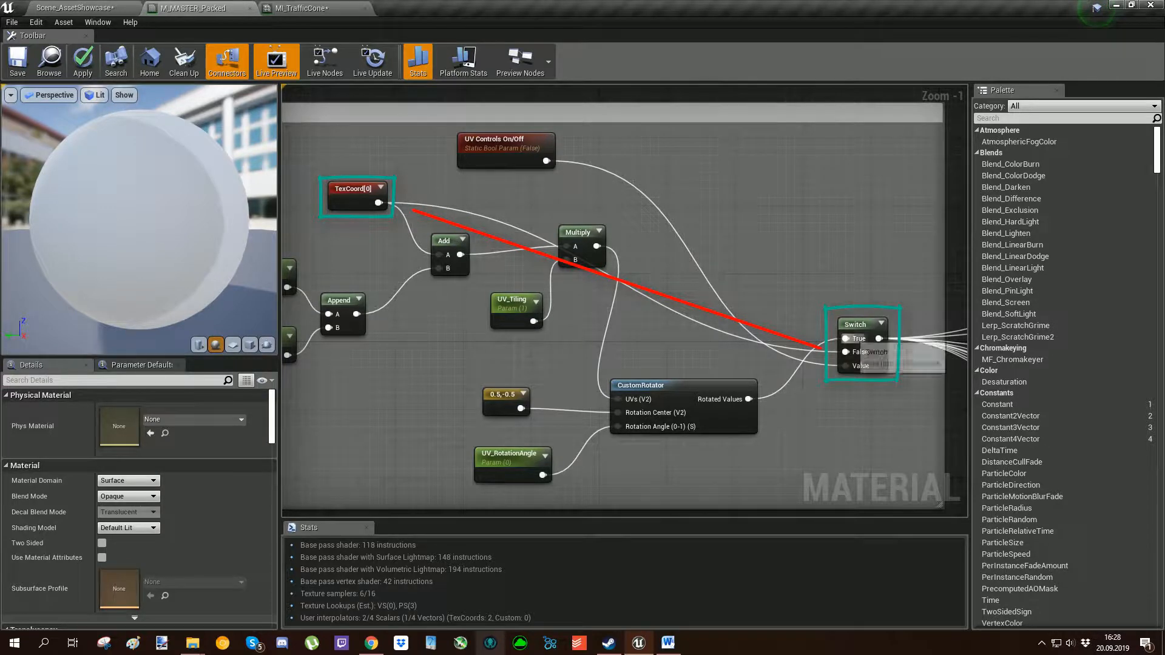
mouse_move(612, 307)
right_mouse_down()
mouse_move(702, 282)
mouse_move(679, 256)
right_mouse_up()
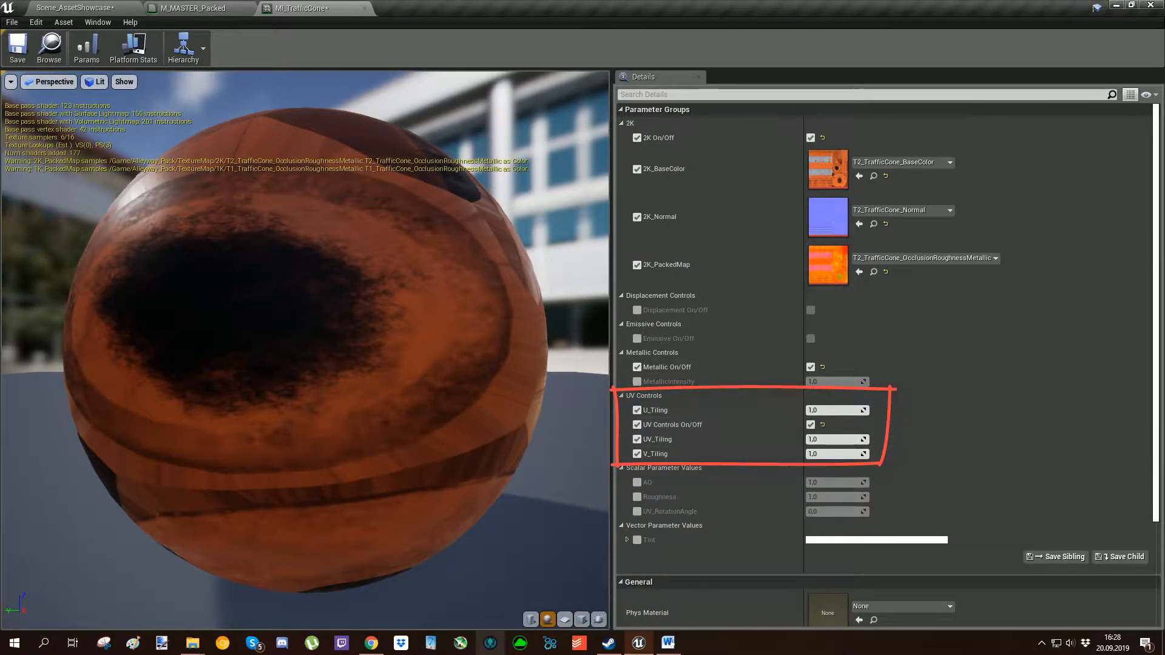
Return to M_MASTER_Packed and review the entire graph from the UV Control group to the material node.
left_click(193, 7)
scroll(574, 318, "down", 5)
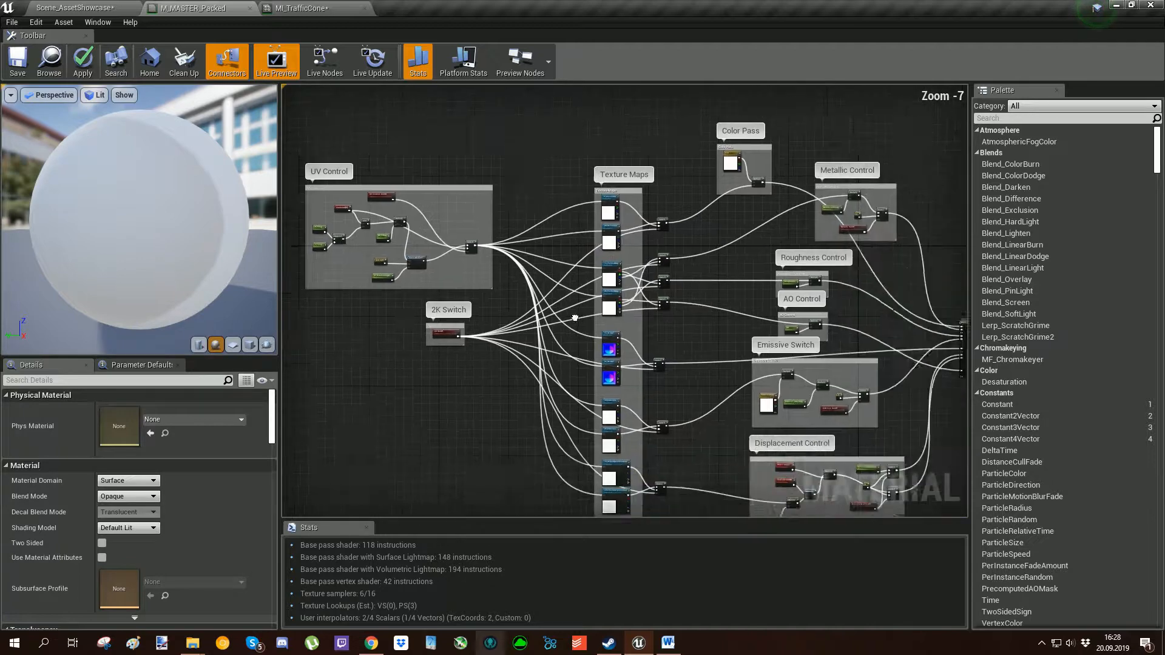
scroll(574, 318, "down", 3)
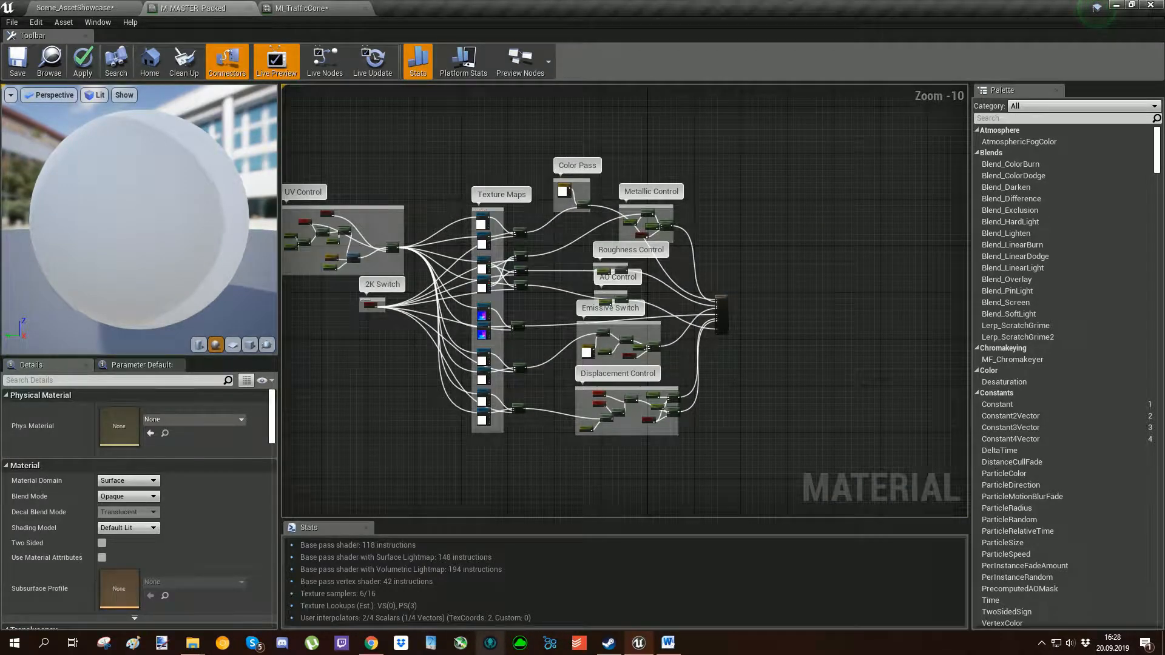
scroll(534, 364, "up", 1)
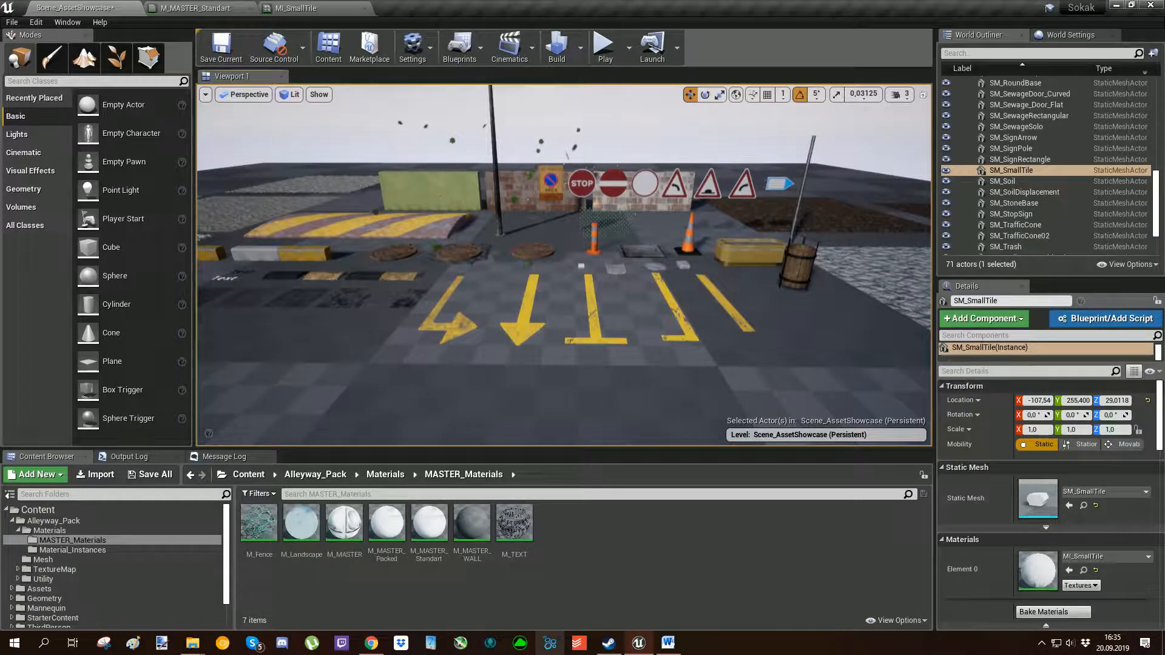
Examine M_MASTER_Standart's graph, going through the Texture Maps group's 1K and 2K samplers from BaseColor to Height/Displacement.
mouse_move(429, 523)
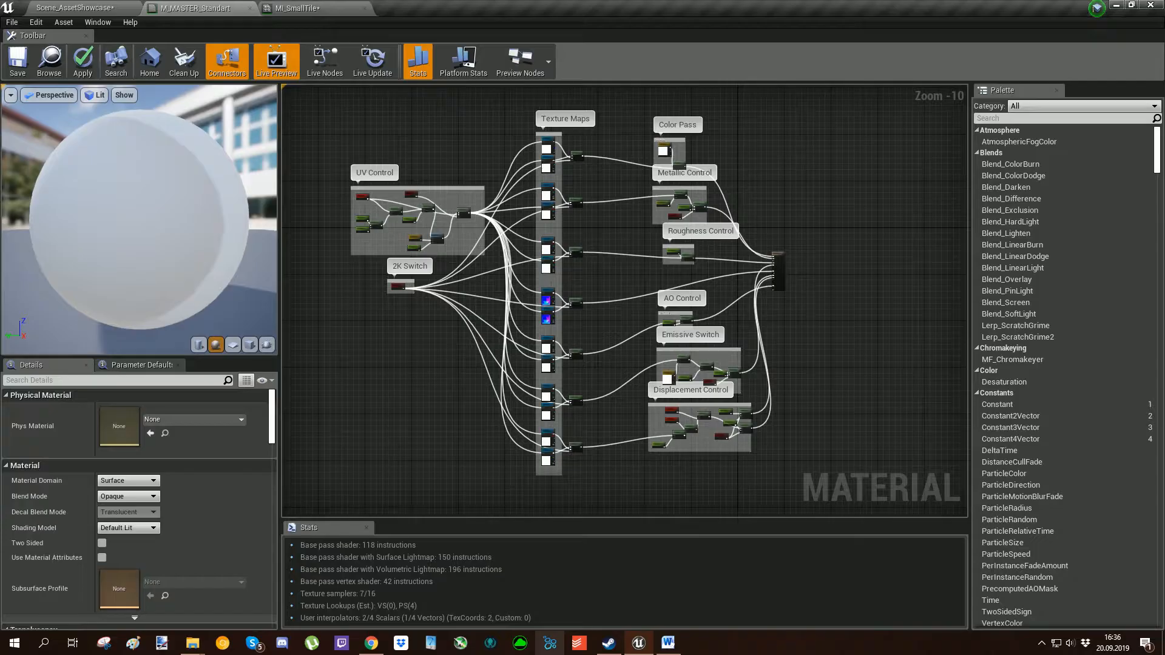
mouse_move(609, 327)
right_mouse_down()
mouse_move(632, 345)
mouse_move(615, 336)
right_mouse_up()
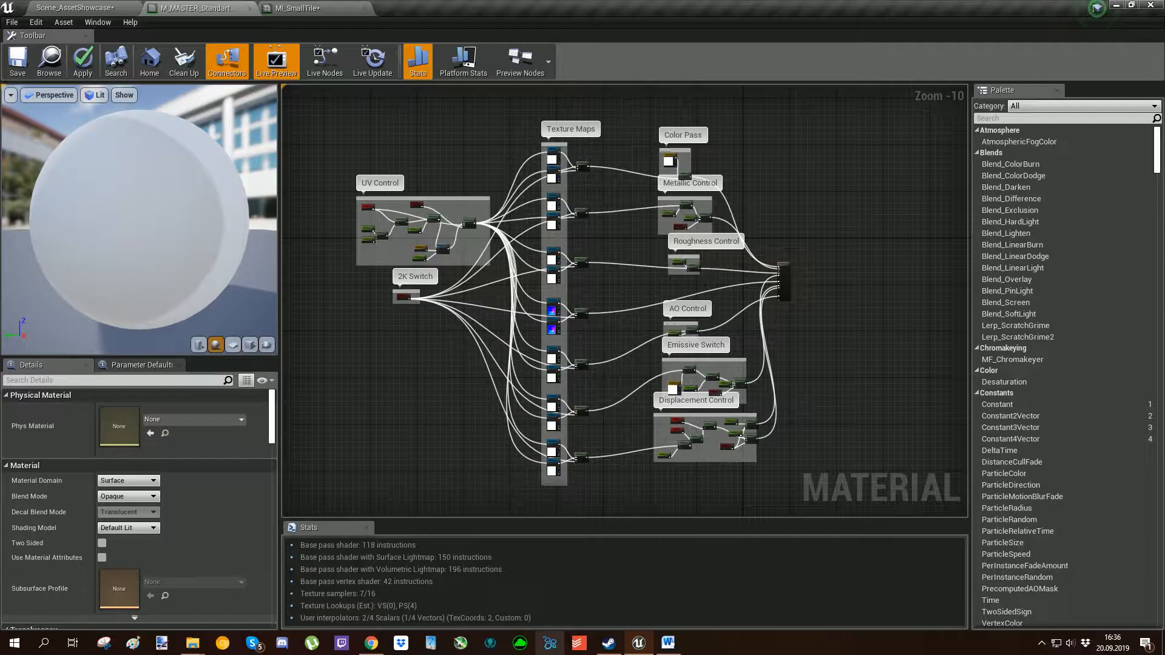
scroll(547, 148, "up", 8)
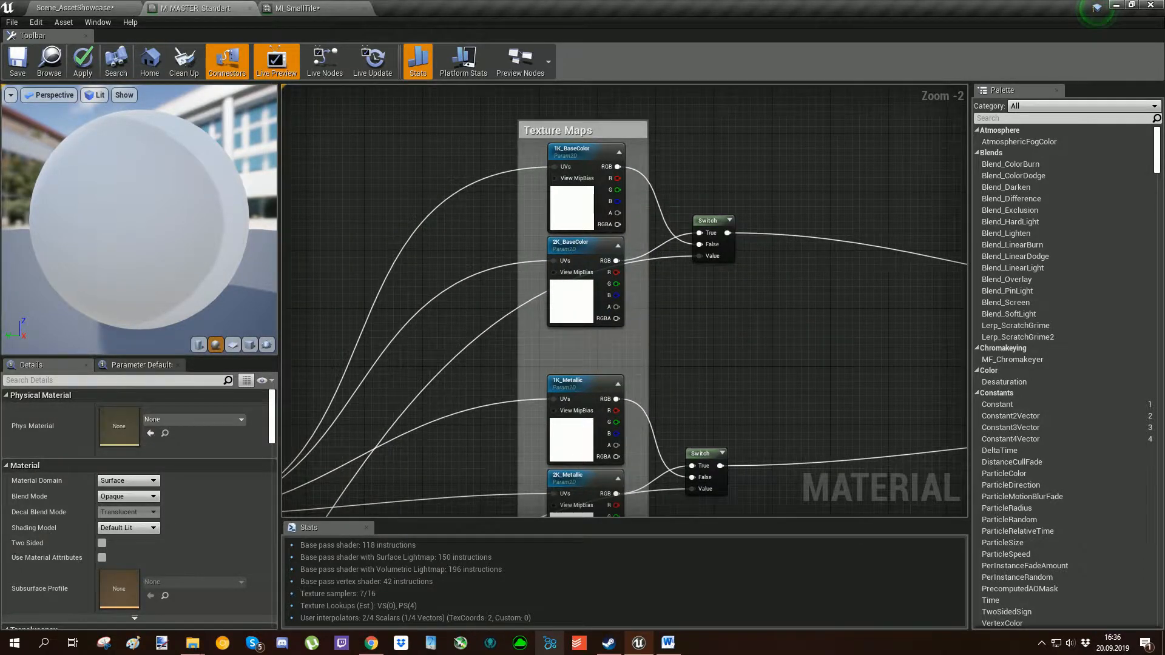
right_click_drag(703, 424, 660, 179)
right_click_drag(668, 384, 688, 167)
right_click_drag(673, 513, 684, 38)
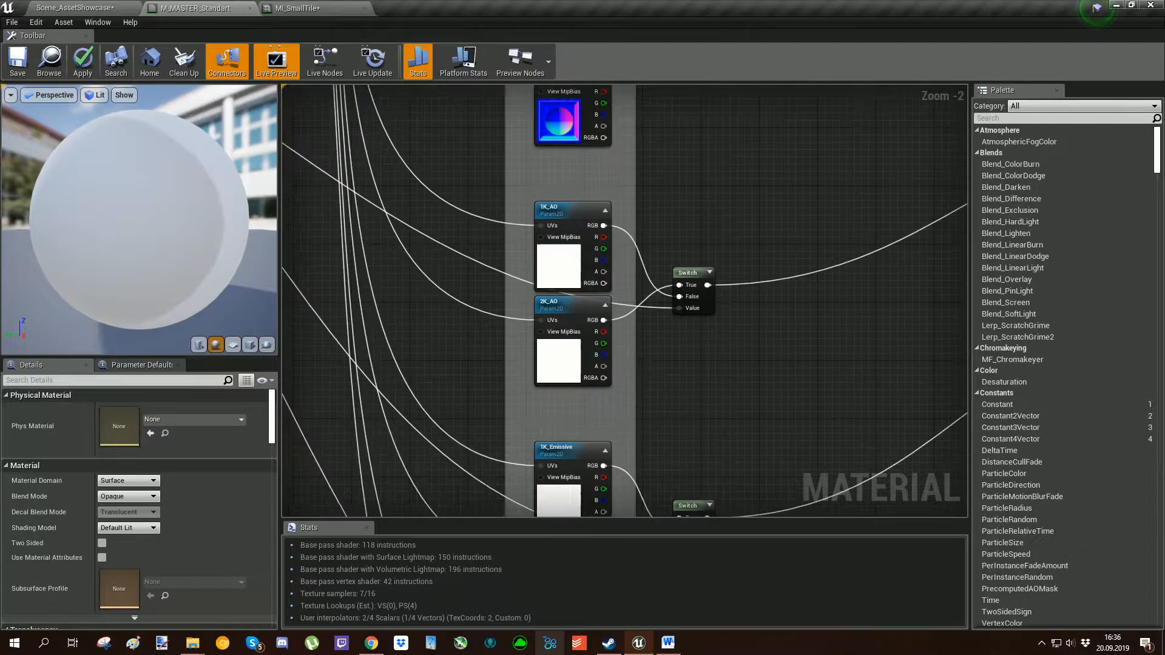
right_click_drag(653, 491, 673, 169)
right_click_drag(676, 385, 679, 325)
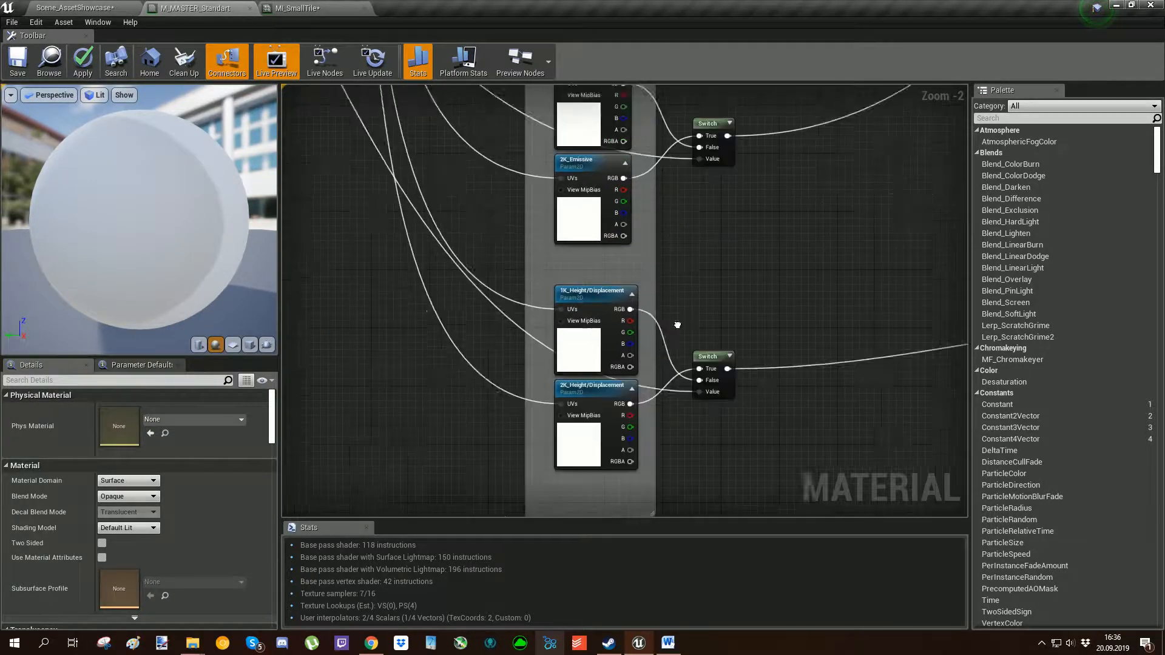
right_click_drag(678, 115, 636, 514)
right_click_drag(637, 242, 601, 496)
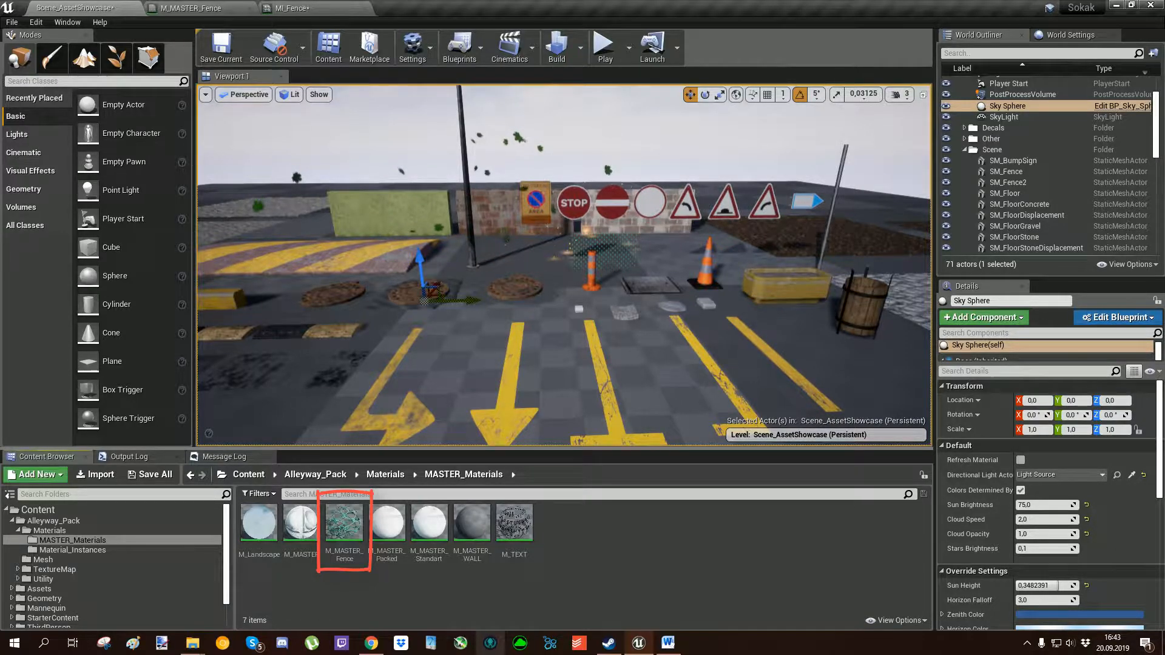
Toggle Texture Switch on and back off in MI_Fence to compare the two fence textures on SM_Fence in the scene.
key("w")
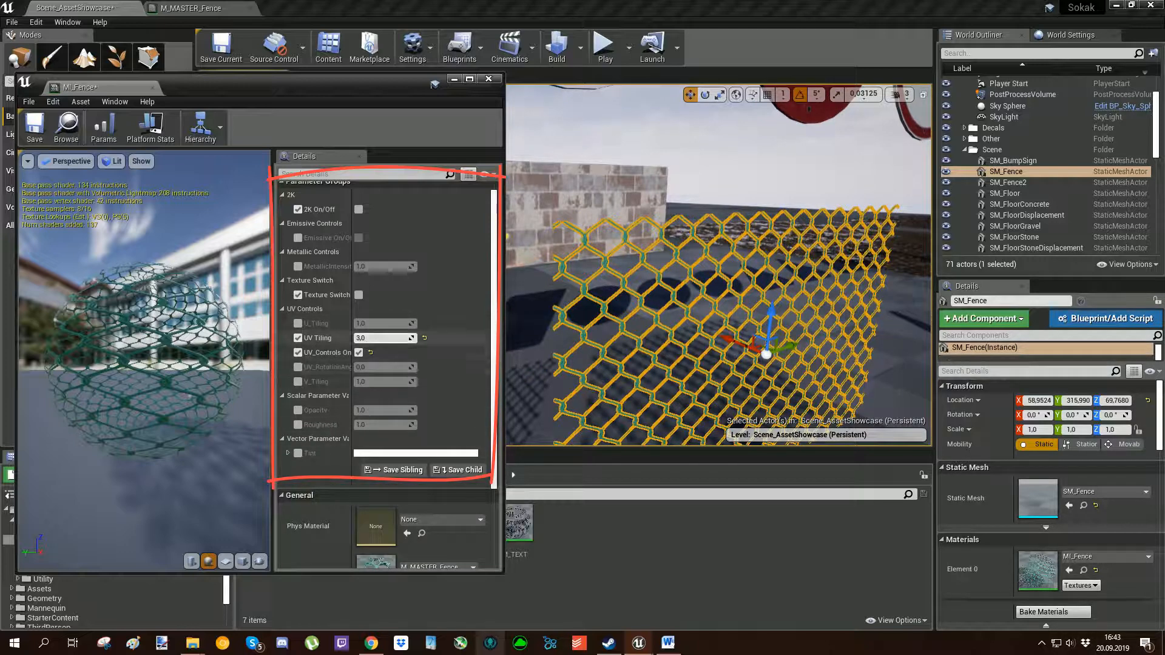
left_click(722, 166)
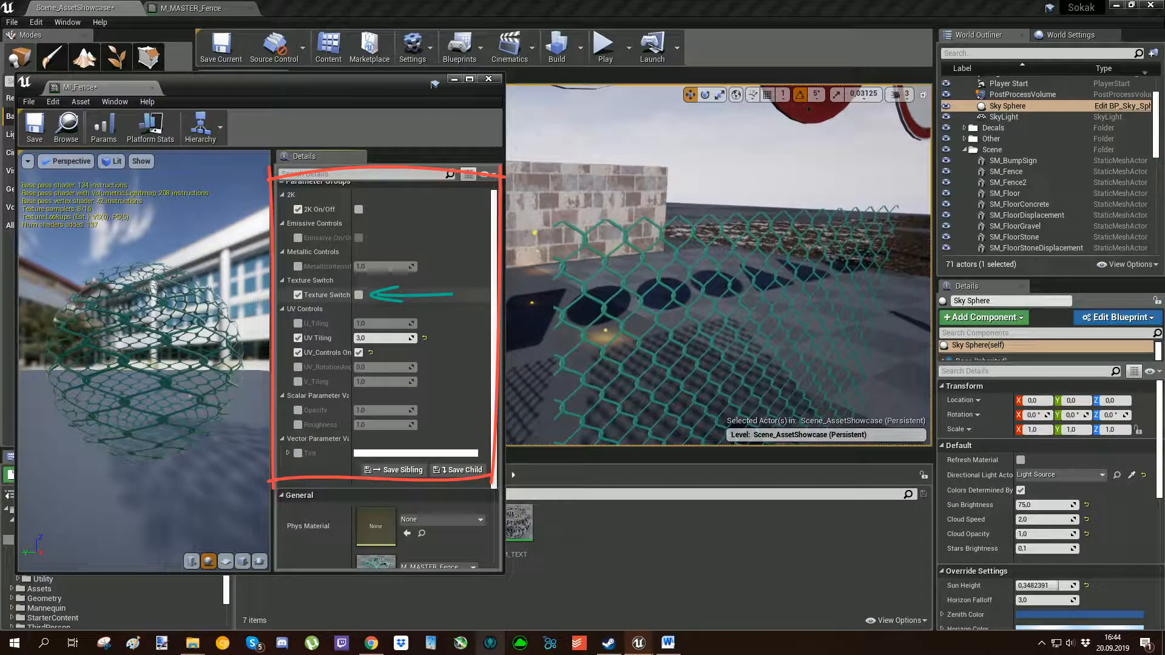
left_click(359, 295)
left_click(359, 295)
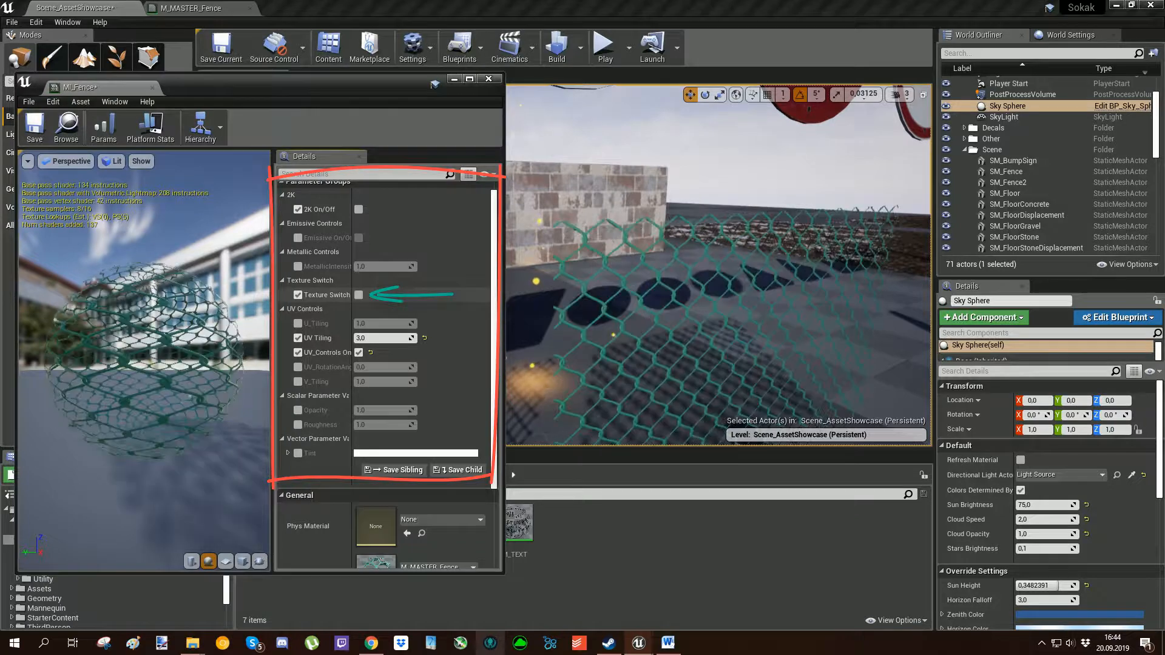
Compare MI_Fence's 2K On/Off settings up close with Texture Switch off and on, returning both switches to off.
right_click_drag(718, 265, 704, 257)
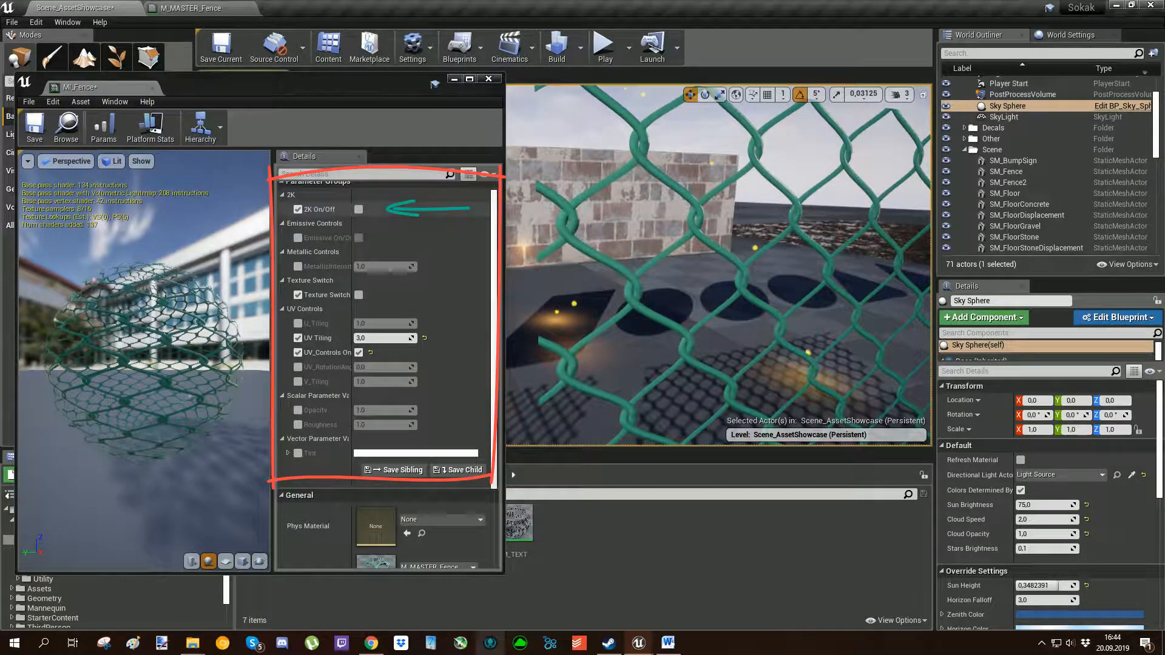
left_click(358, 209)
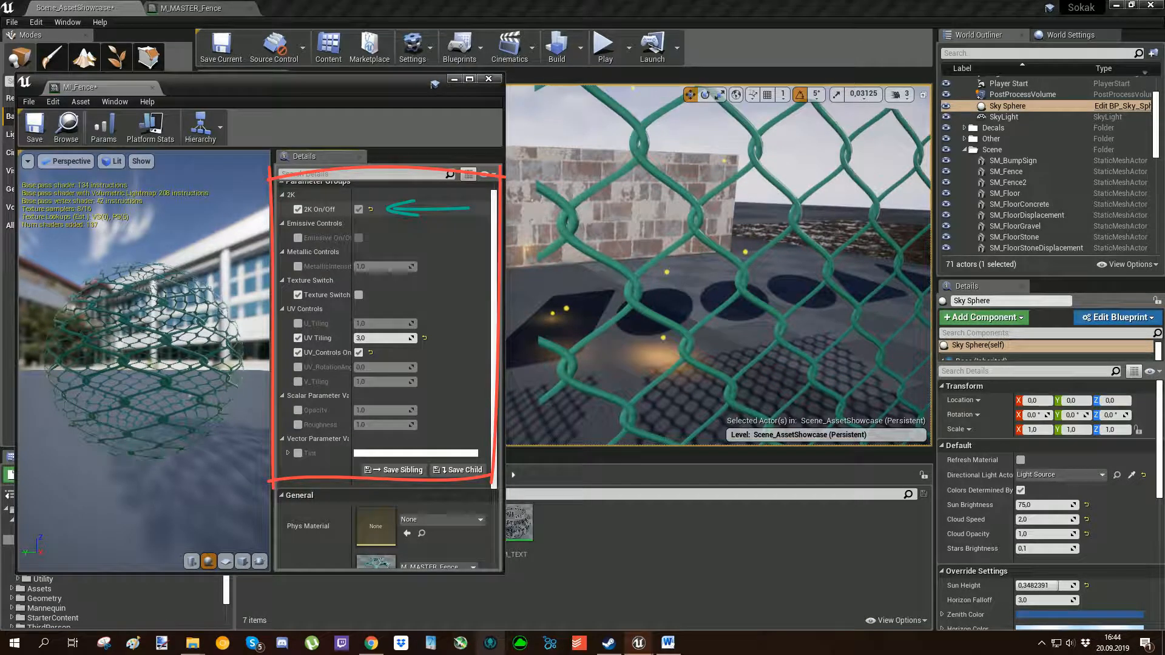
left_click(359, 295)
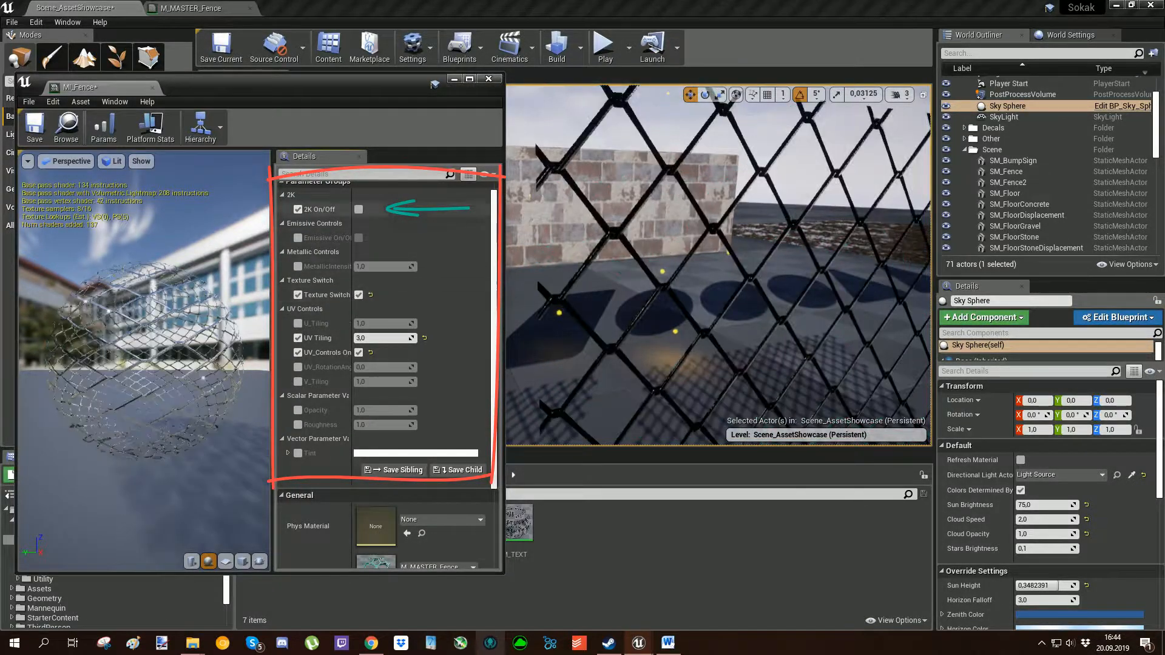
left_click(358, 209)
left_click(358, 209)
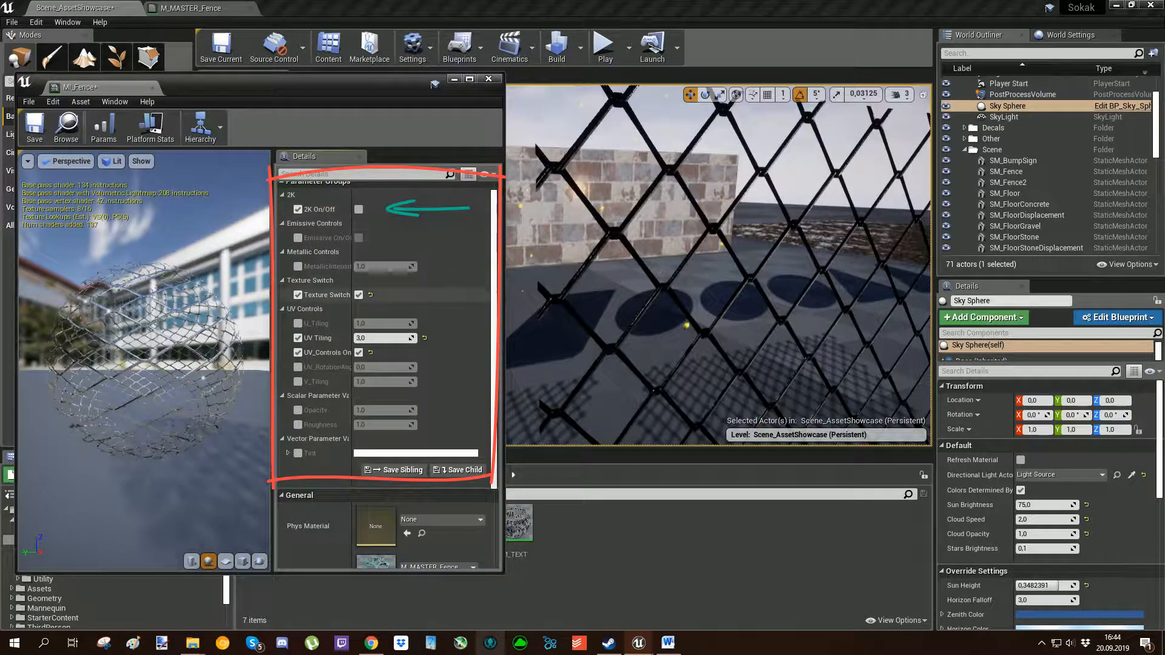
left_click(359, 294)
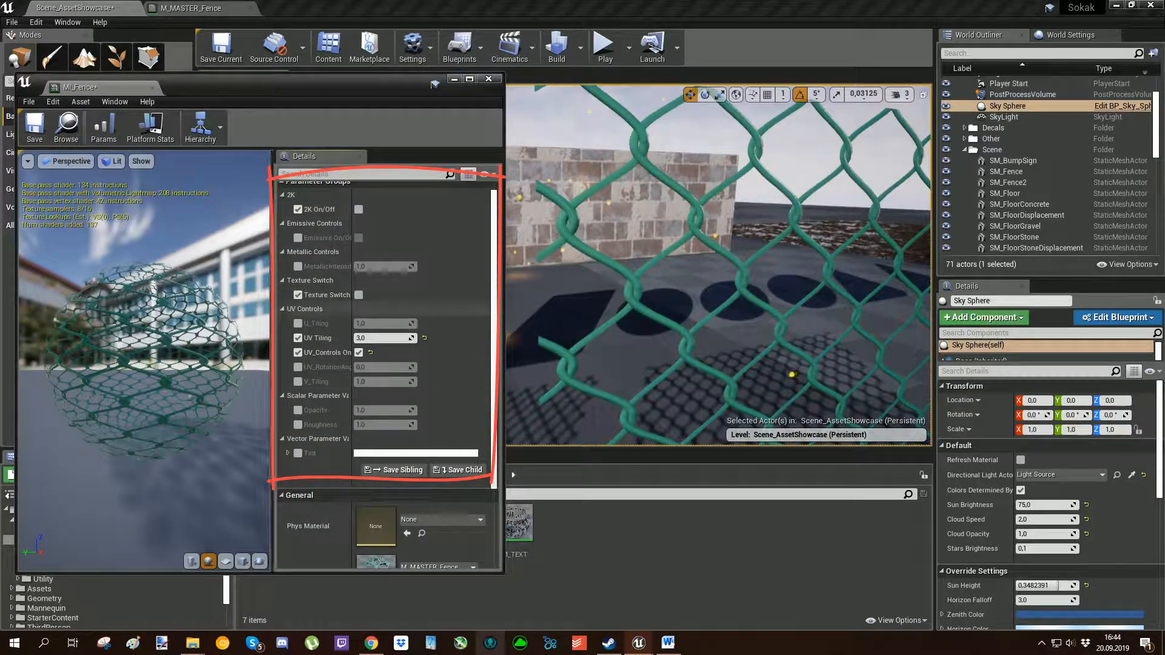
mouse_move(619, 273)
right_mouse_down()
mouse_move(570, 273)
mouse_move(610, 276)
right_mouse_up()
key("s")
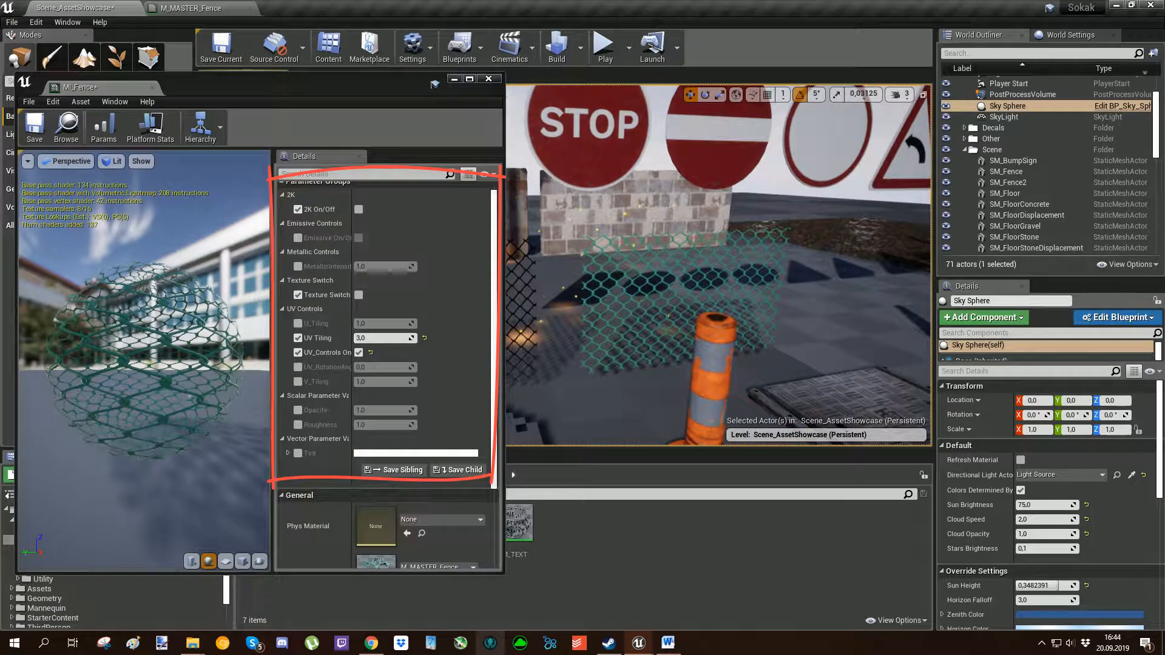
scroll(388, 364, "down", 3)
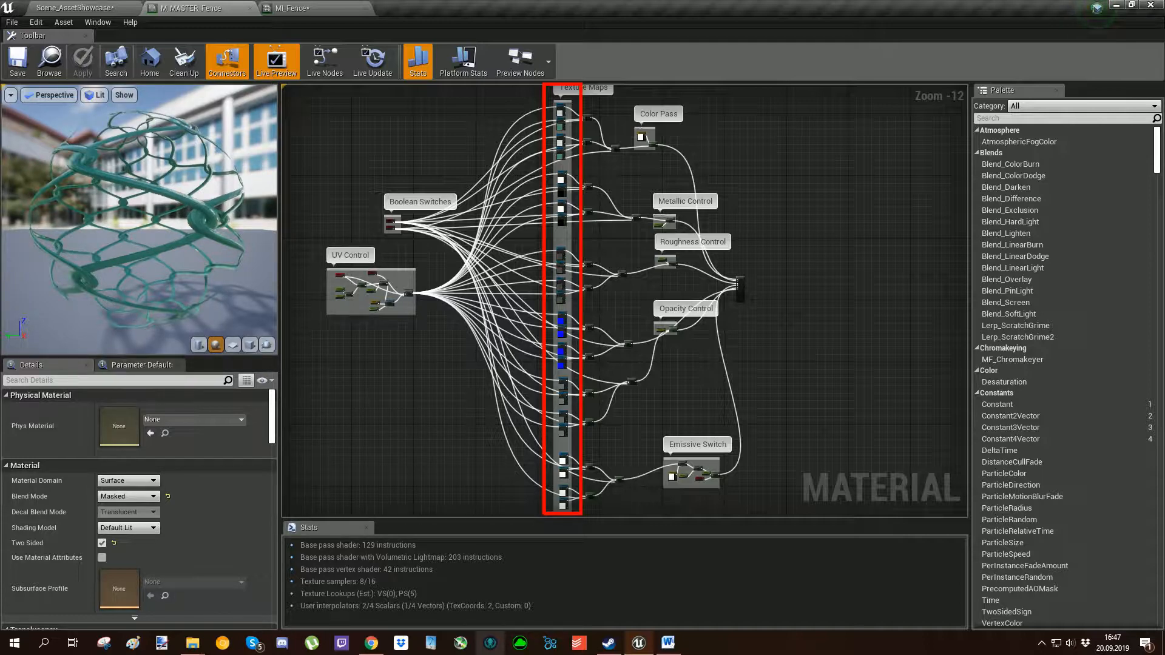
Examine M_MASTER_Fence's Texture Maps group, following the sampler sets from base color through metallic and roughness to the normal maps.
scroll(610, 146, "up", 4)
scroll(598, 163, "down", 2)
right_click_drag(629, 214, 647, 262)
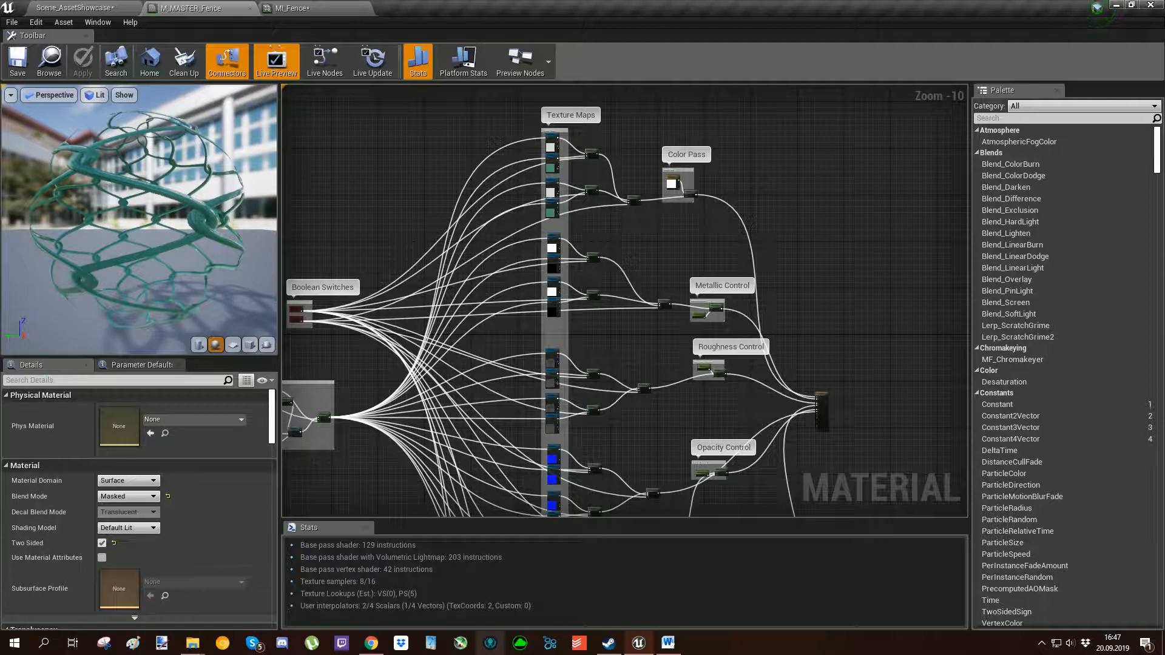
scroll(580, 196, "up", 4)
right_click_drag(580, 196, 592, 262)
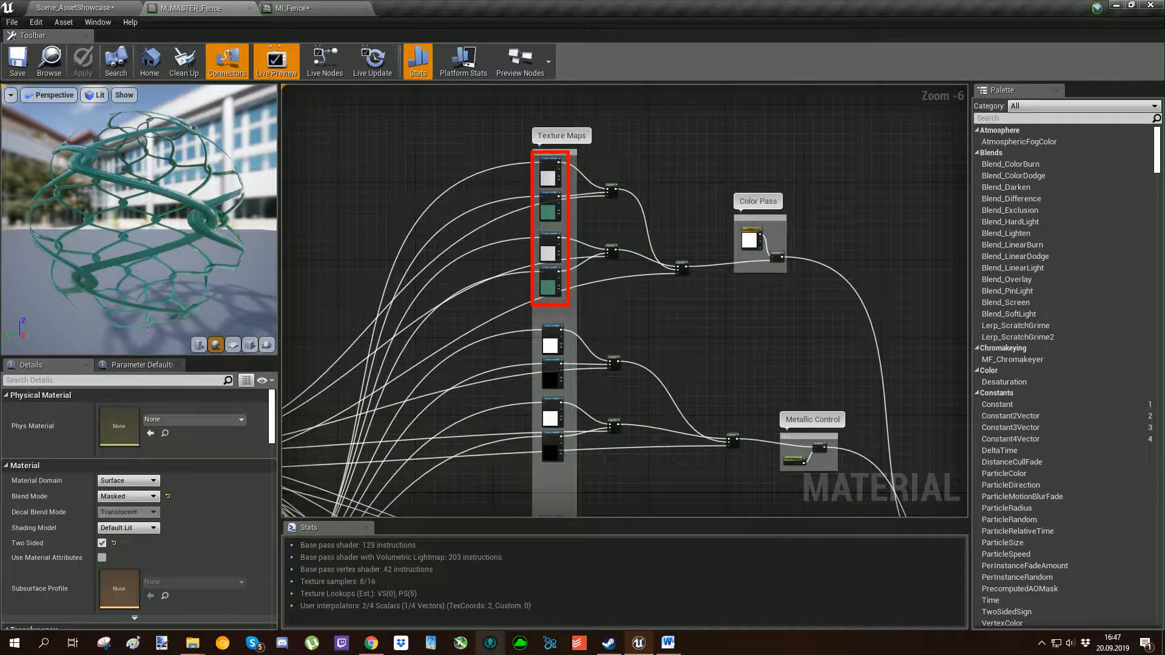
mouse_move(597, 339)
right_mouse_down()
mouse_move(602, 278)
mouse_move(577, 128)
right_mouse_up()
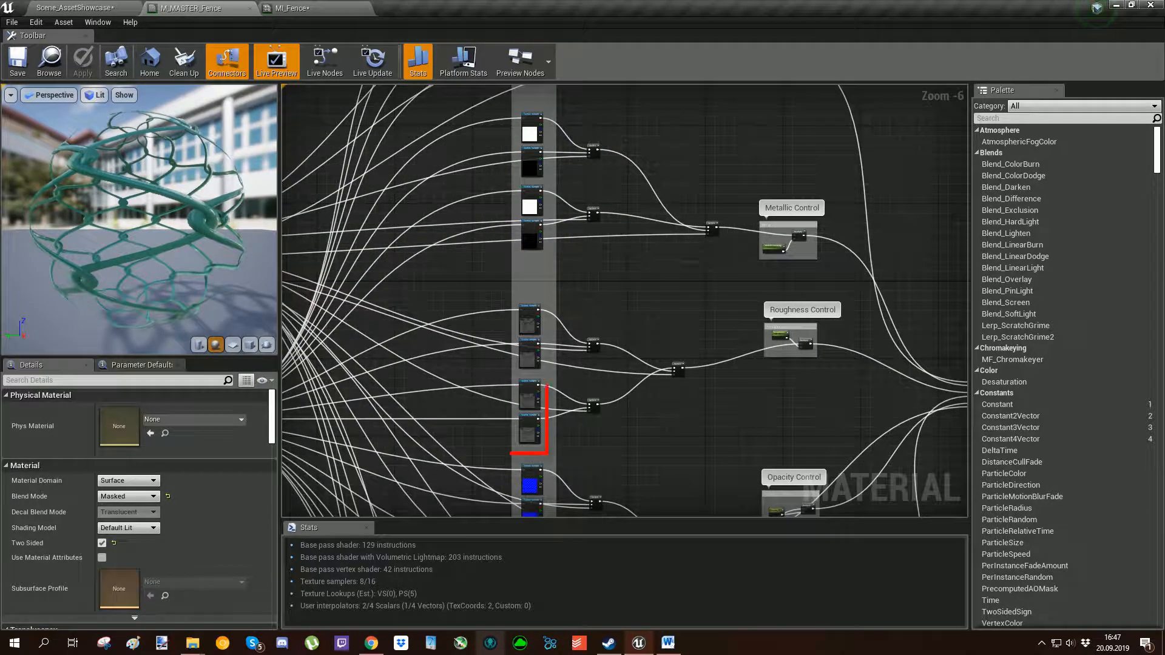
right_click_drag(588, 426, 580, 248)
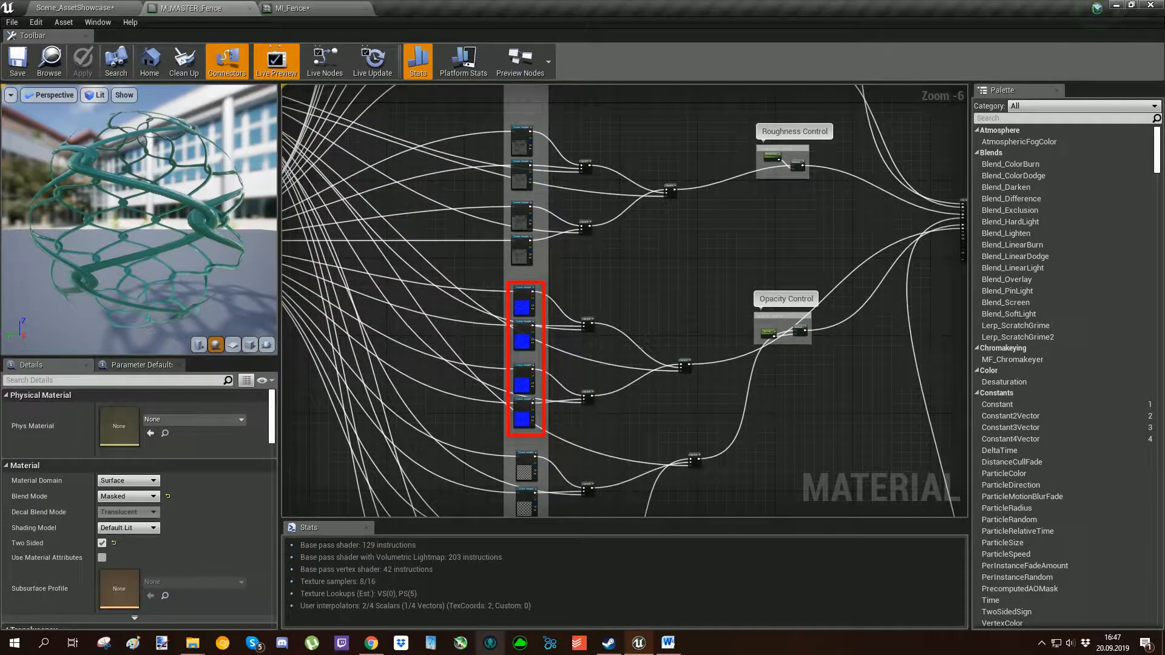
right_click_drag(636, 125, 629, 385)
right_click_drag(595, 154, 632, 270)
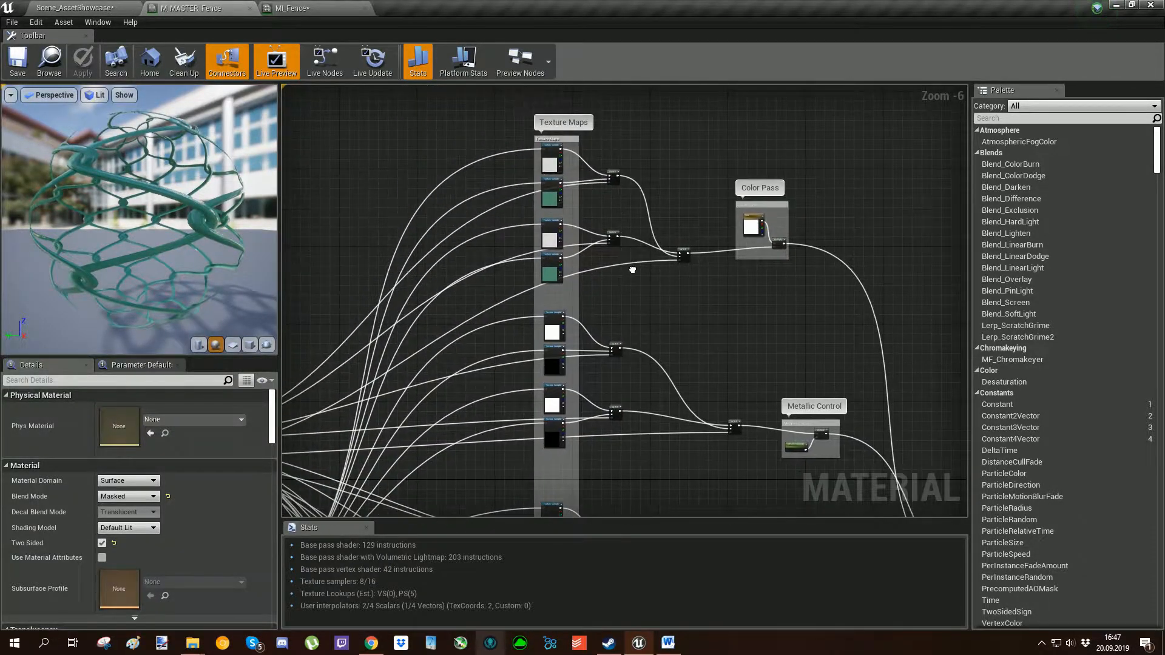
Inspect the textures assigned to the first two base color Texture Sample nodes feeding the same Switch in M_MASTER_Fence.
scroll(569, 182, "up", 5)
right_click_drag(572, 175, 583, 253)
scroll(584, 251, "down", 2)
right_click_drag(613, 235, 610, 207)
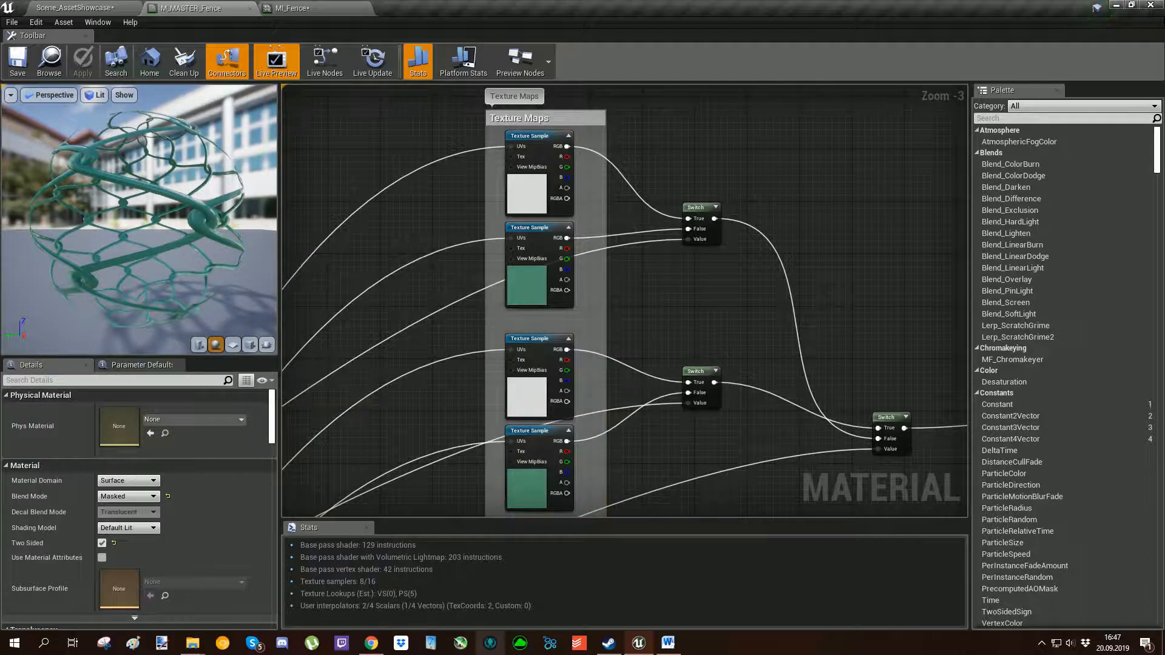
left_click(527, 194)
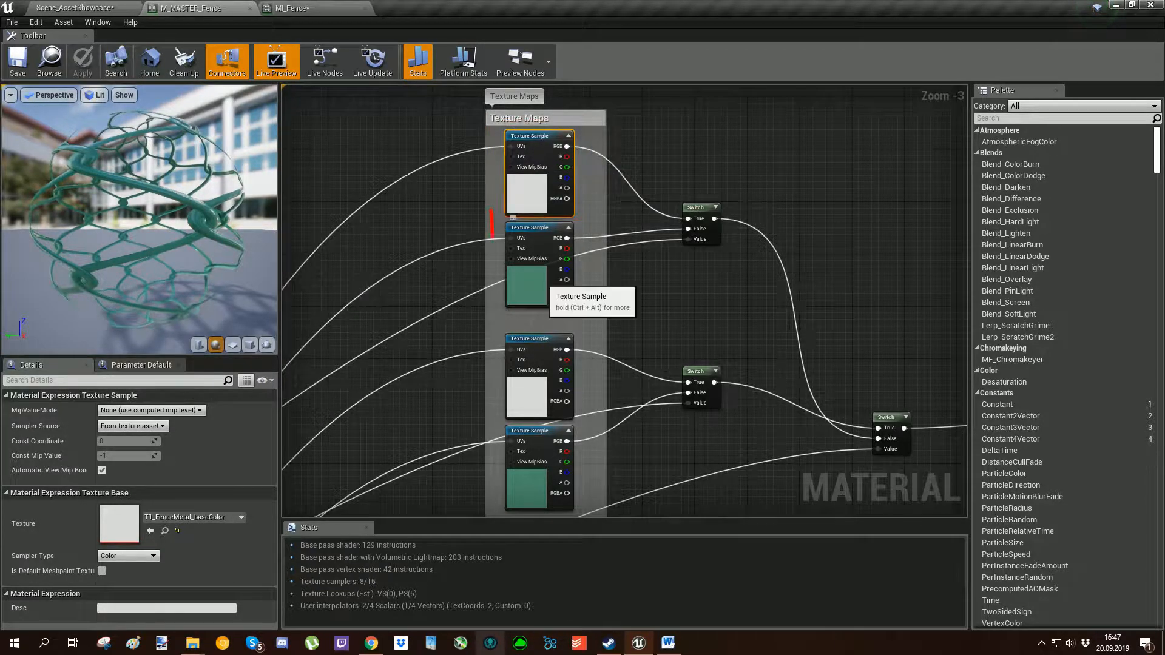
left_click(539, 284)
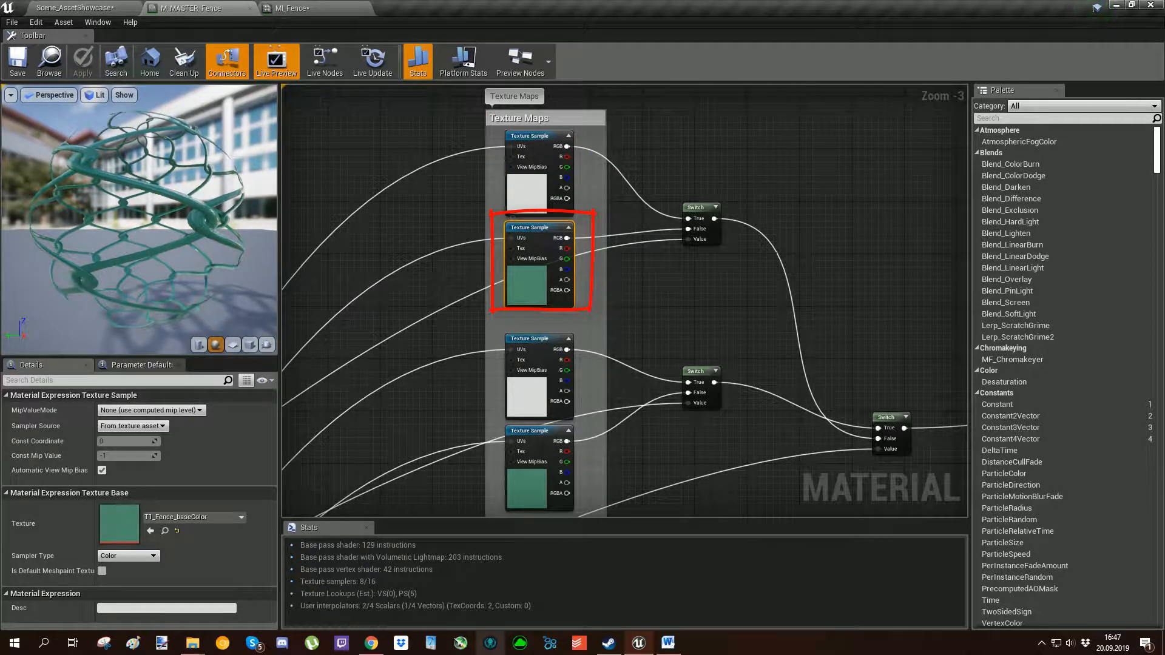
left_click(535, 319)
Trace the texture Switch nodes back to the Boolean Switches group and examine its Texture Switch and 2K On/Off parameters.
scroll(535, 298, "down", 9)
right_click_drag(535, 297, 573, 233)
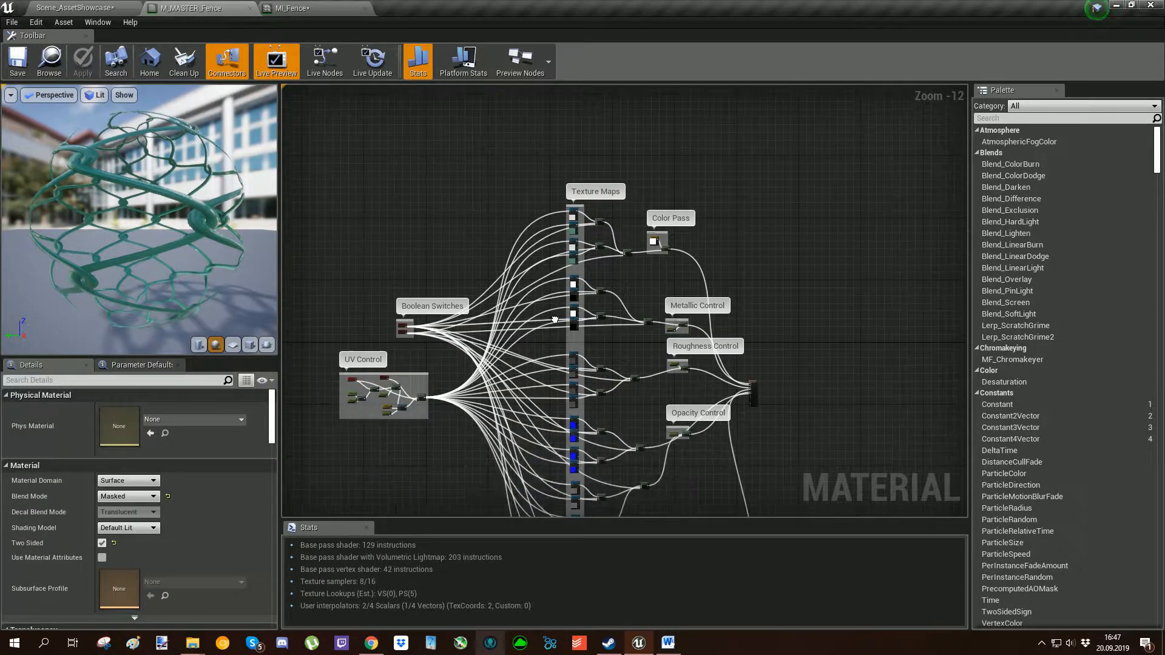
scroll(570, 261, "up", 8)
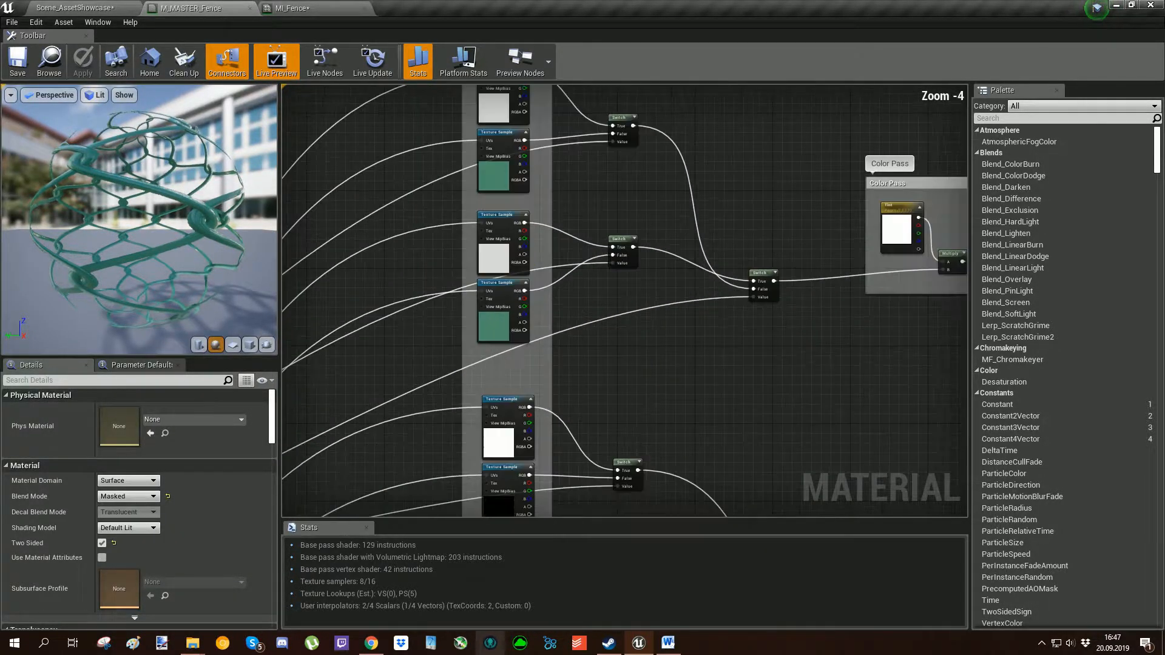
right_click_drag(456, 293, 785, 209)
right_click_drag(424, 344, 623, 276)
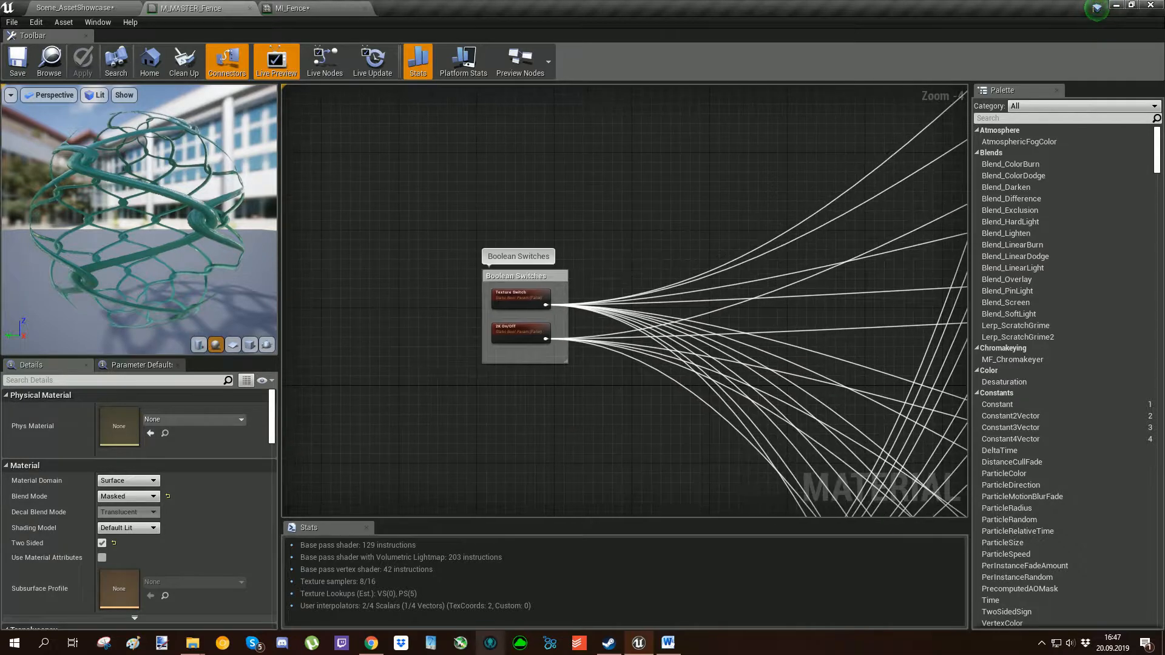
scroll(542, 332, "up", 4)
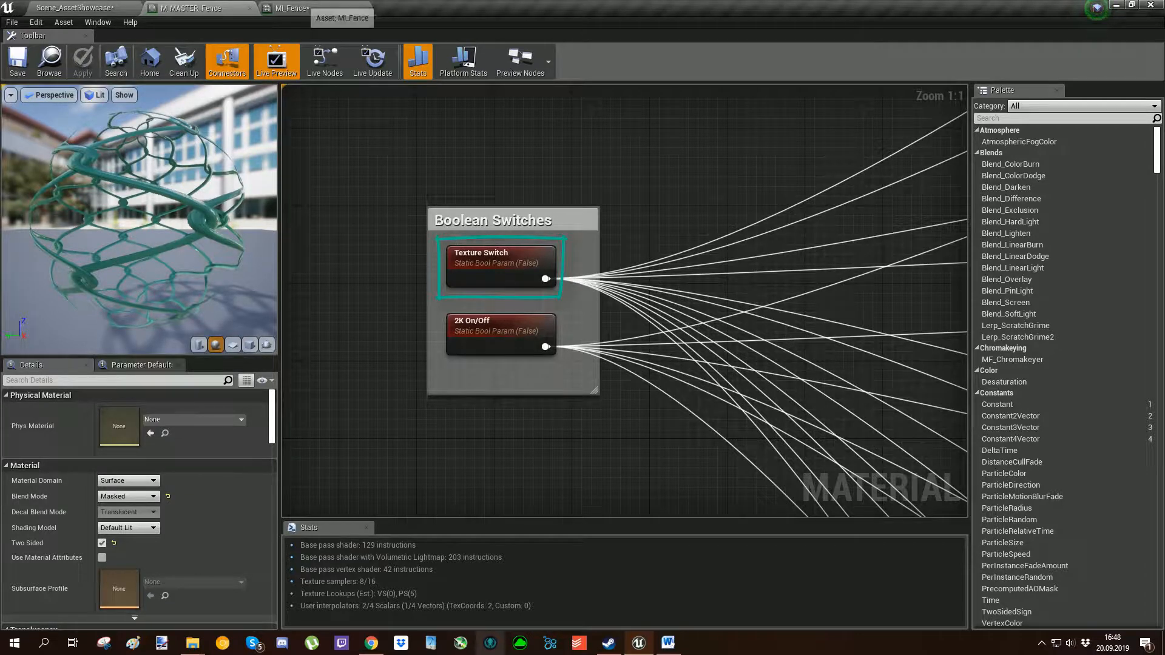
Enable Texture Switch in MI_Fence and return to the Boolean Switches connections in M_MASTER_Fence.
left_click(302, 9)
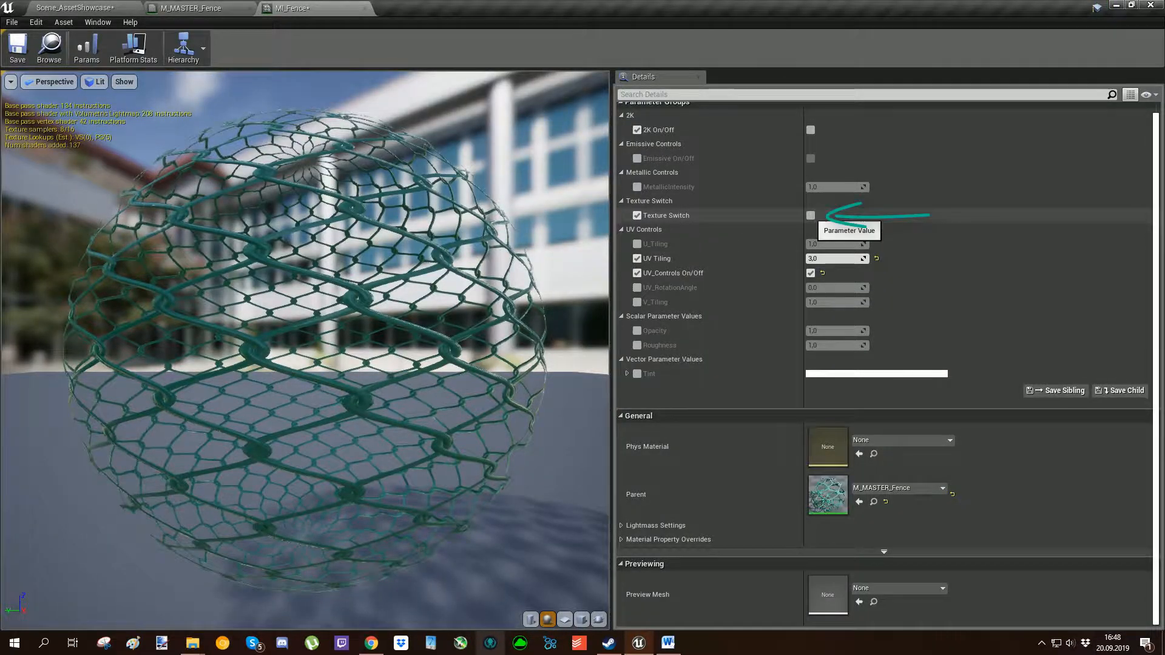
left_click(811, 215)
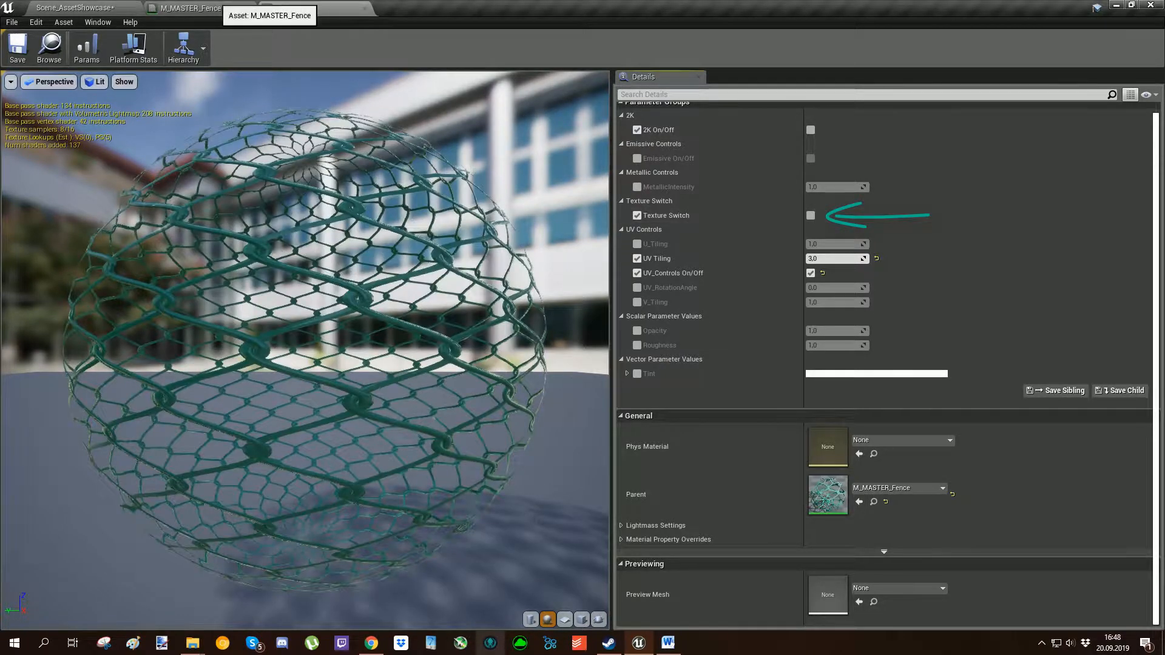
left_click(200, 9)
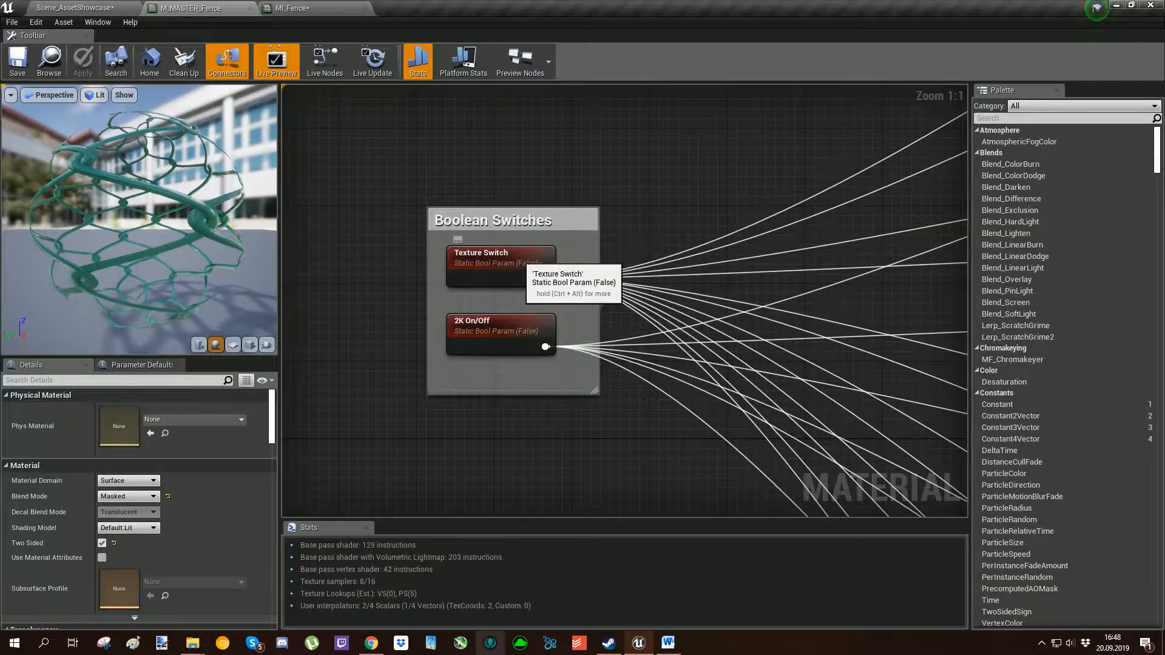
scroll(534, 267, "down", 12)
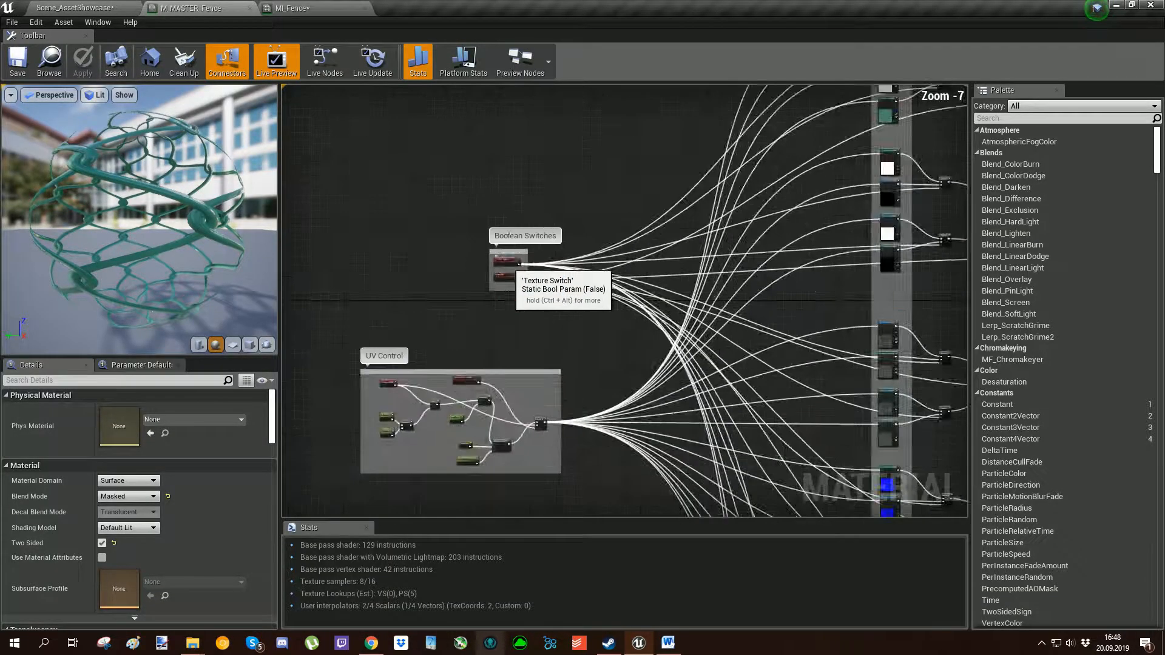
right_click_drag(534, 267, 387, 194)
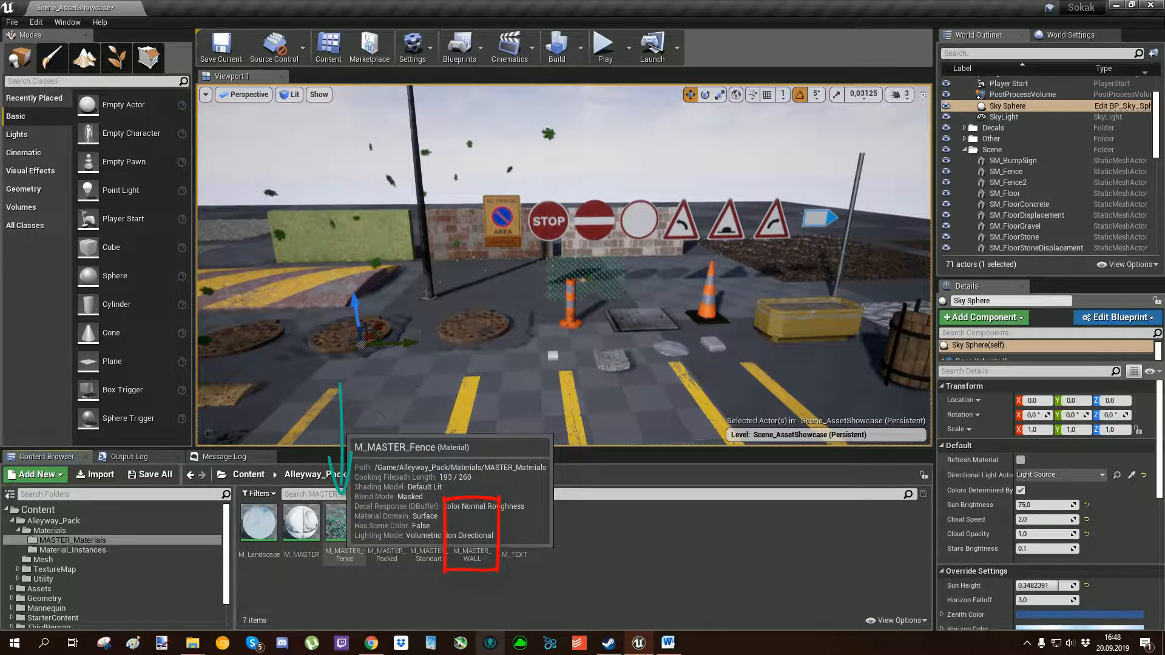
View the asset showcase from a distance and look closely at the black and white text samples beside the kerbs.
mouse_move(471, 388)
right_mouse_down()
mouse_move(558, 394)
mouse_move(503, 394)
mouse_move(485, 409)
right_mouse_up()
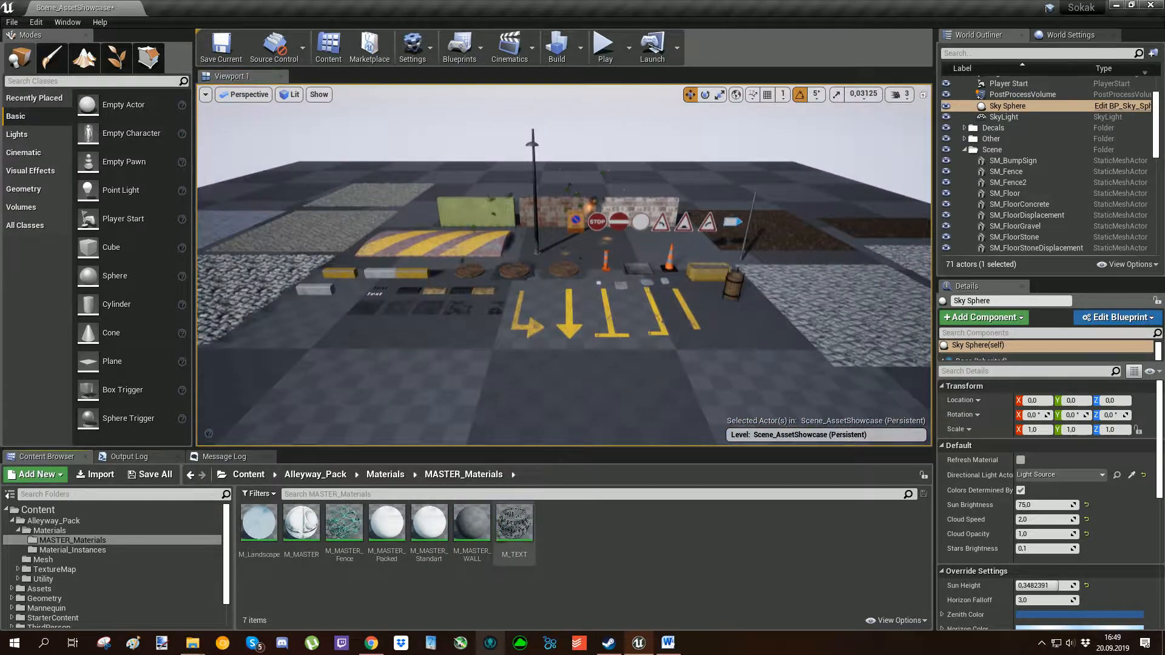
right_click_drag(485, 410, 467, 425)
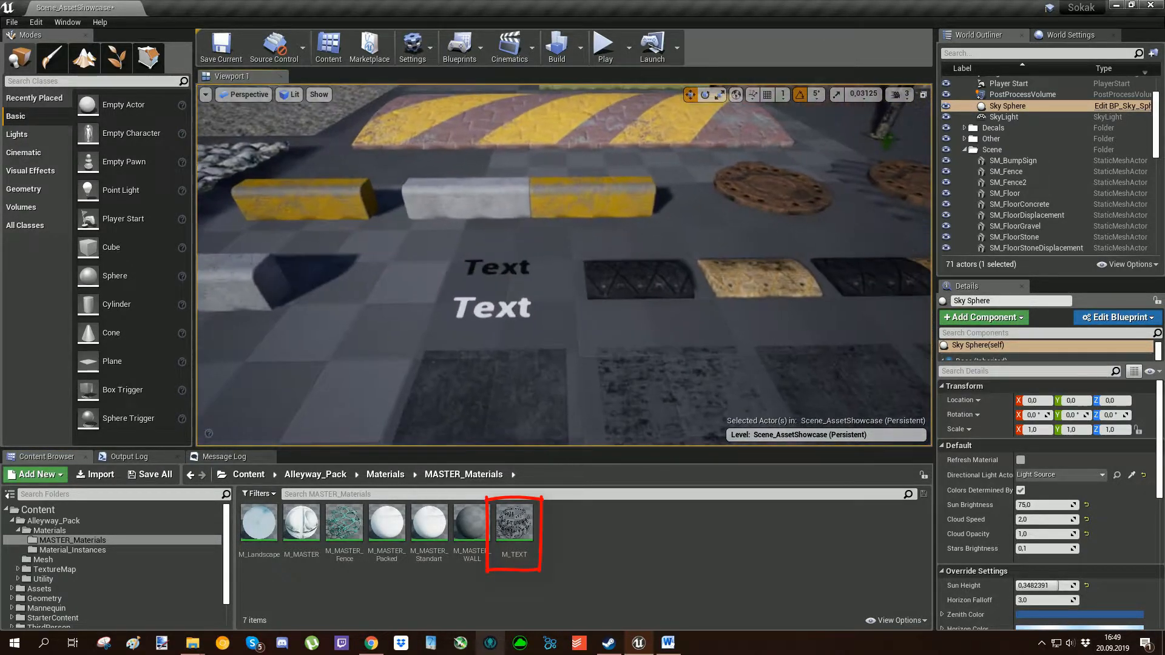
mouse_move(515, 388)
right_mouse_down()
mouse_move(515, 404)
mouse_move(522, 393)
right_mouse_up()
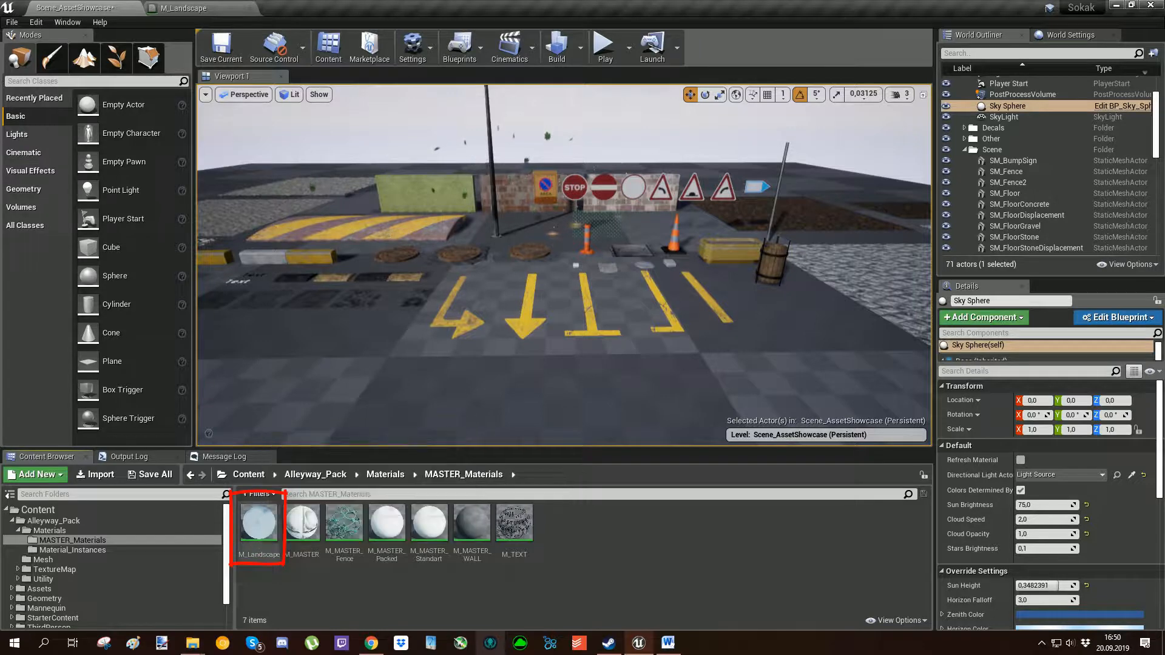
Switch to M_Landscape and examine its material graph.
left_click(192, 9)
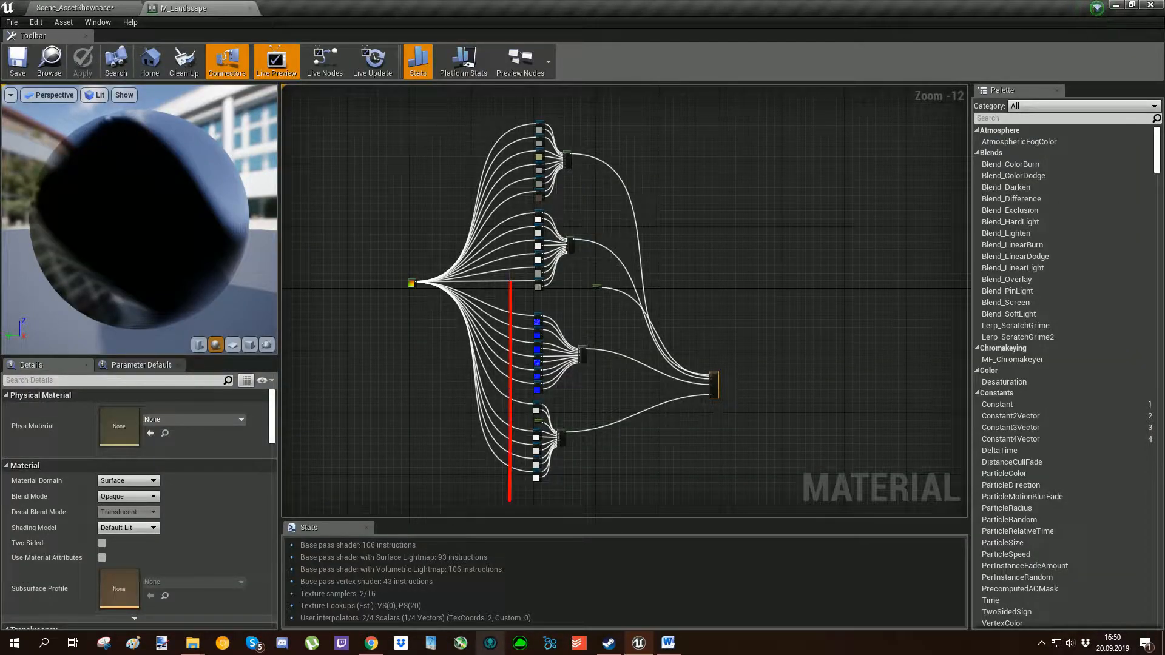
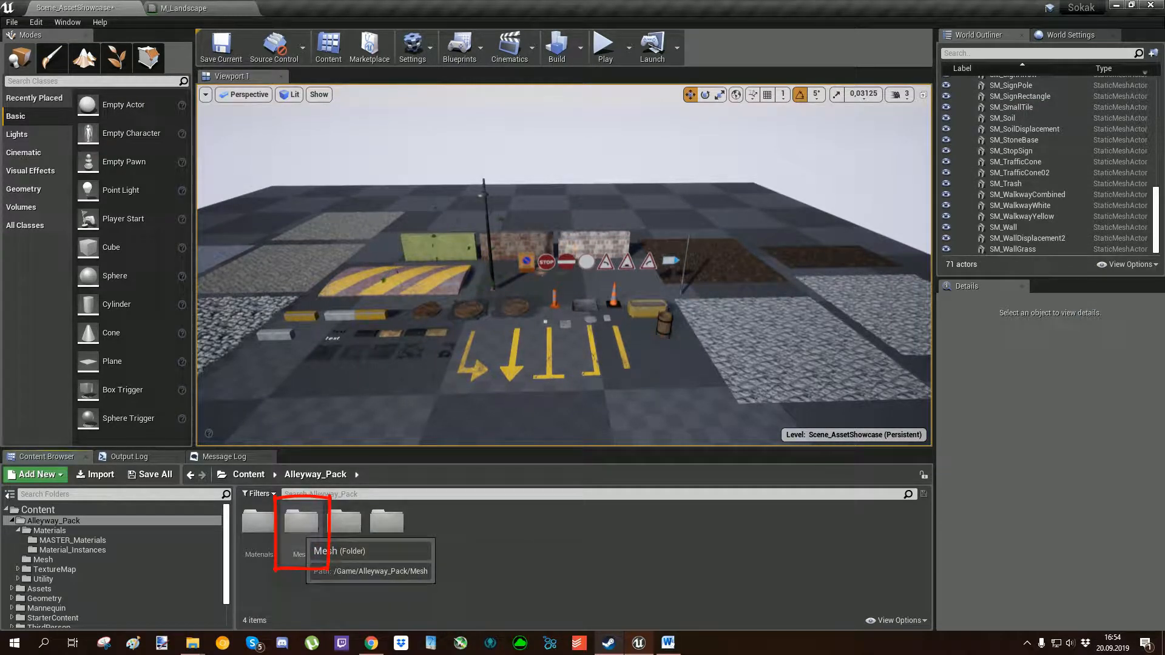
Open the Mesh folder of Alleyway_Pack and look through its static meshes.
double_click(301, 522)
scroll(406, 534, "down", 3)
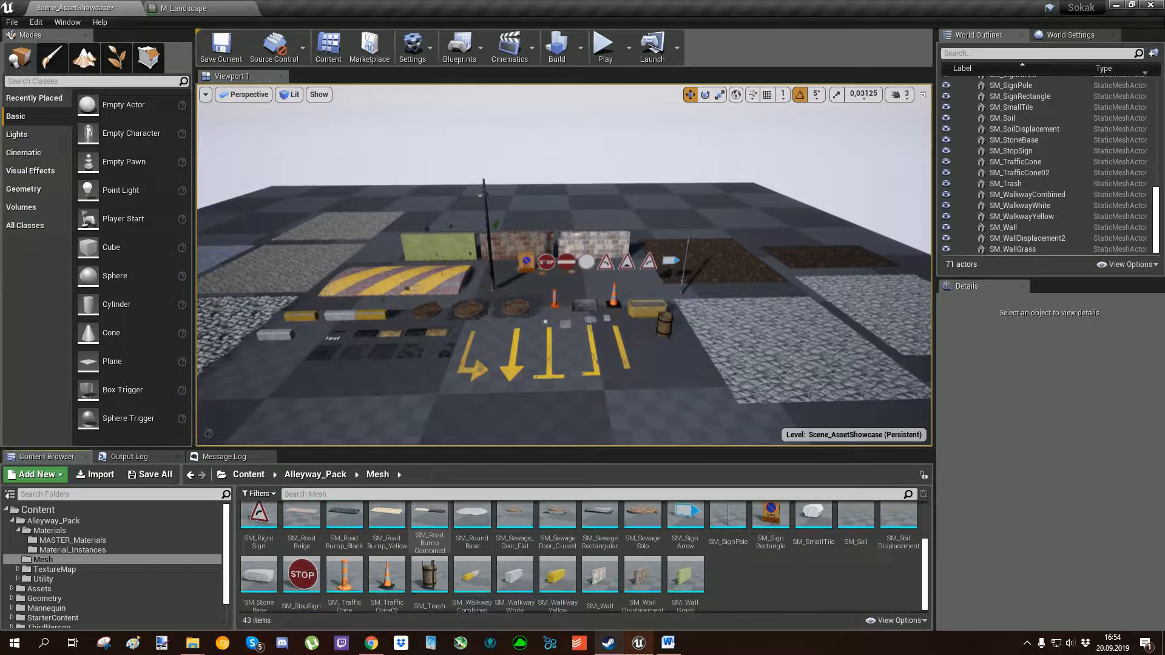
scroll(429, 534, "up", 1)
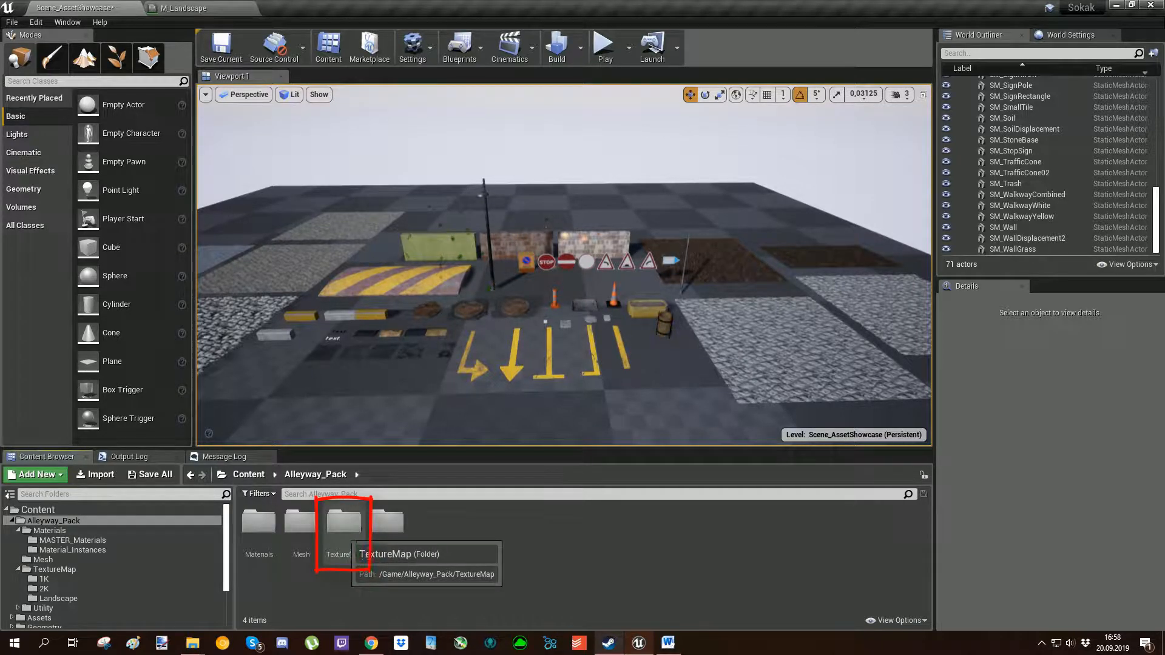
Open the TextureMap folder and look into its 1K and 2K texture folders.
double_click(344, 523)
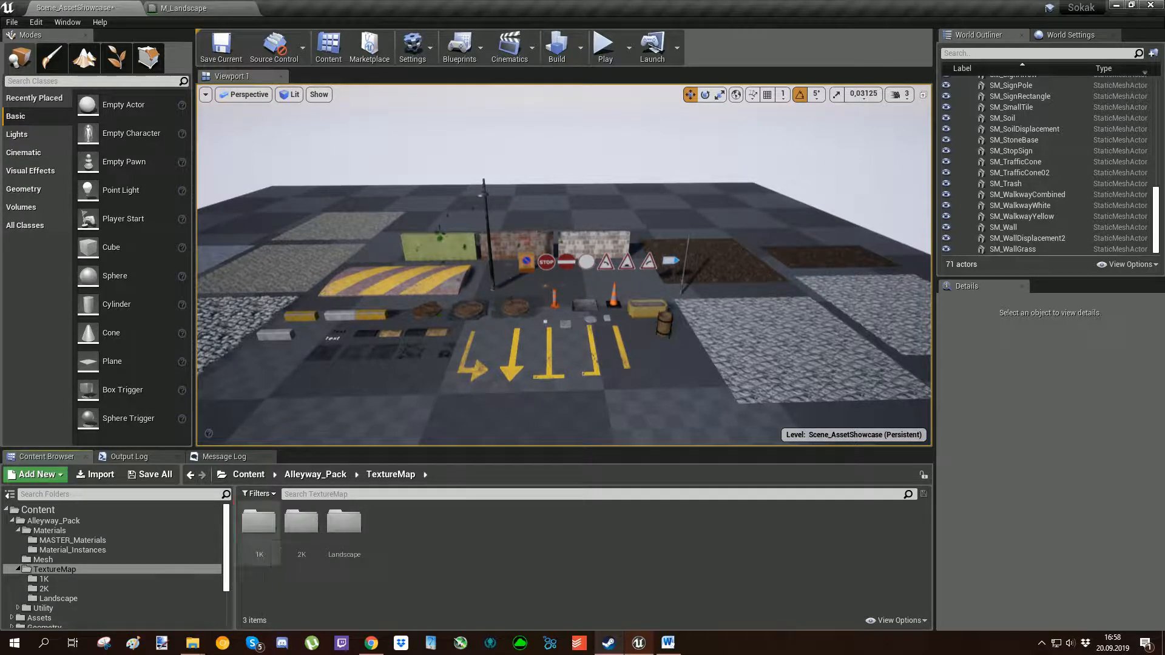
left_click(259, 522)
double_click(259, 522)
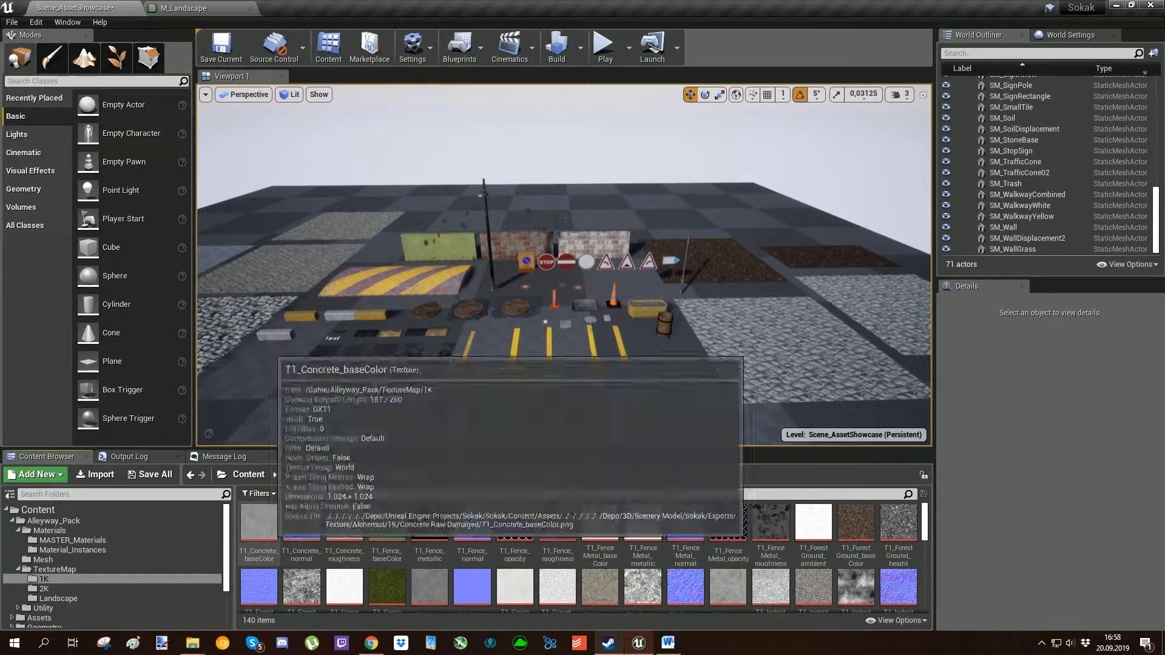
key("alt+Left")
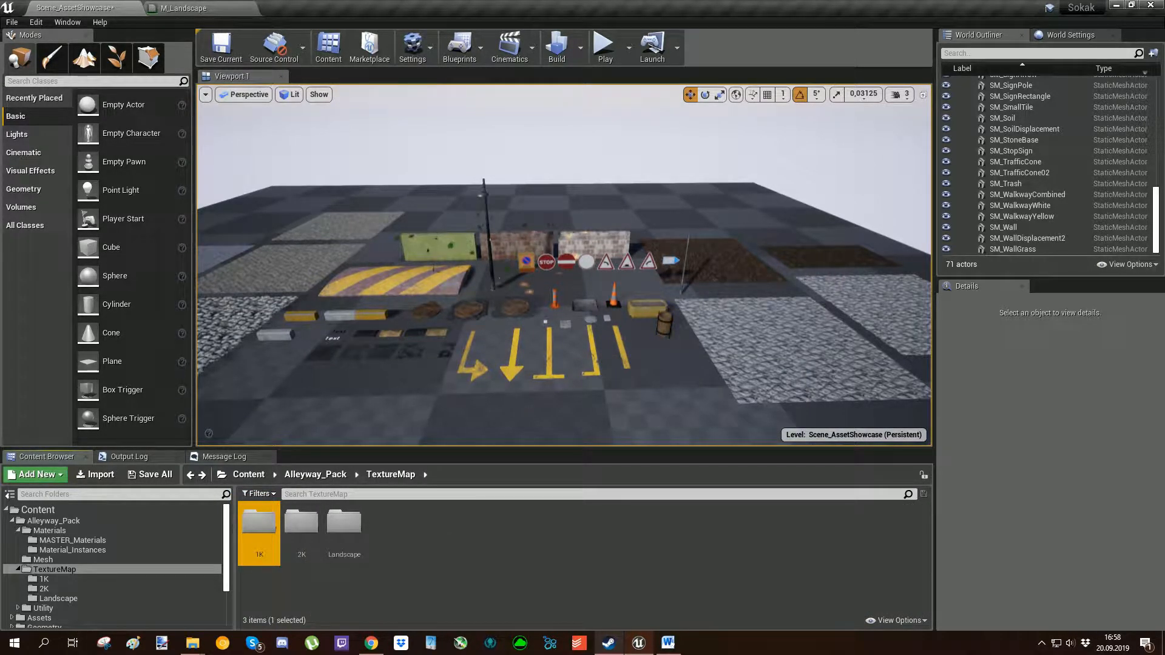
left_click(301, 523)
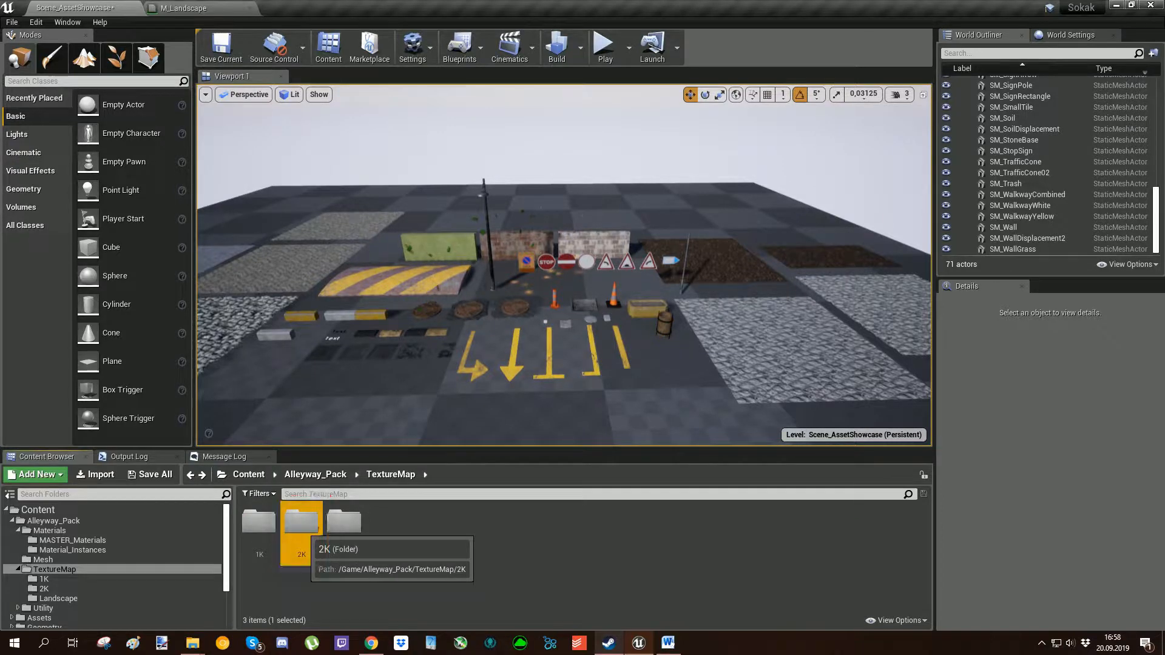
double_click(302, 523)
key("alt+Left")
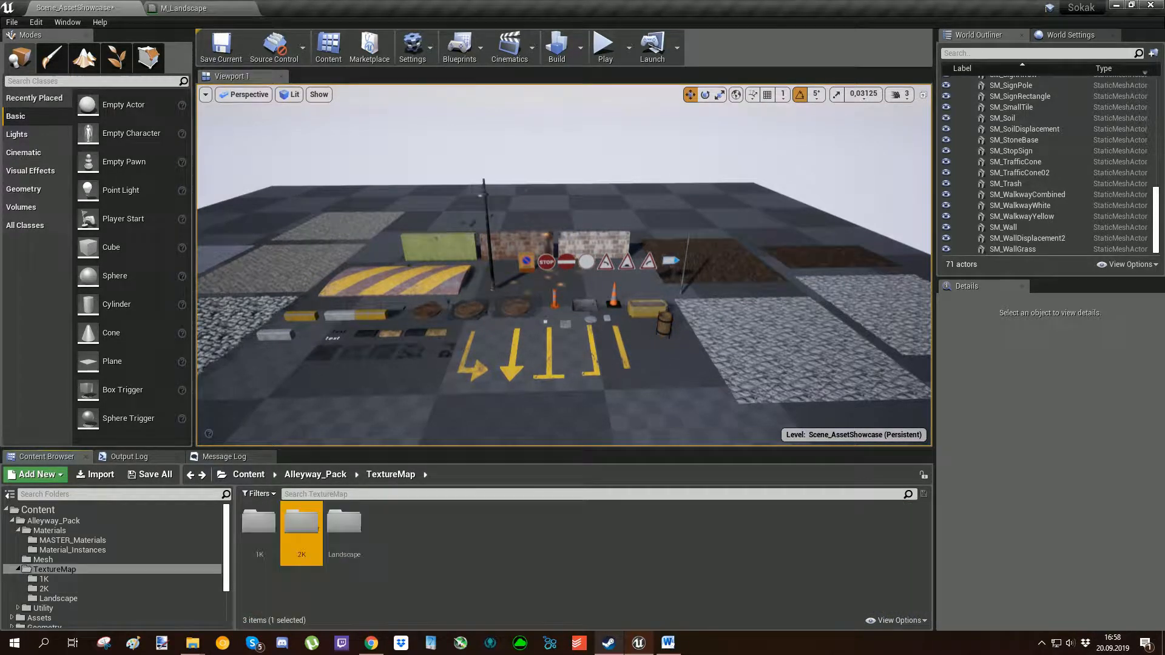
left_click(419, 561)
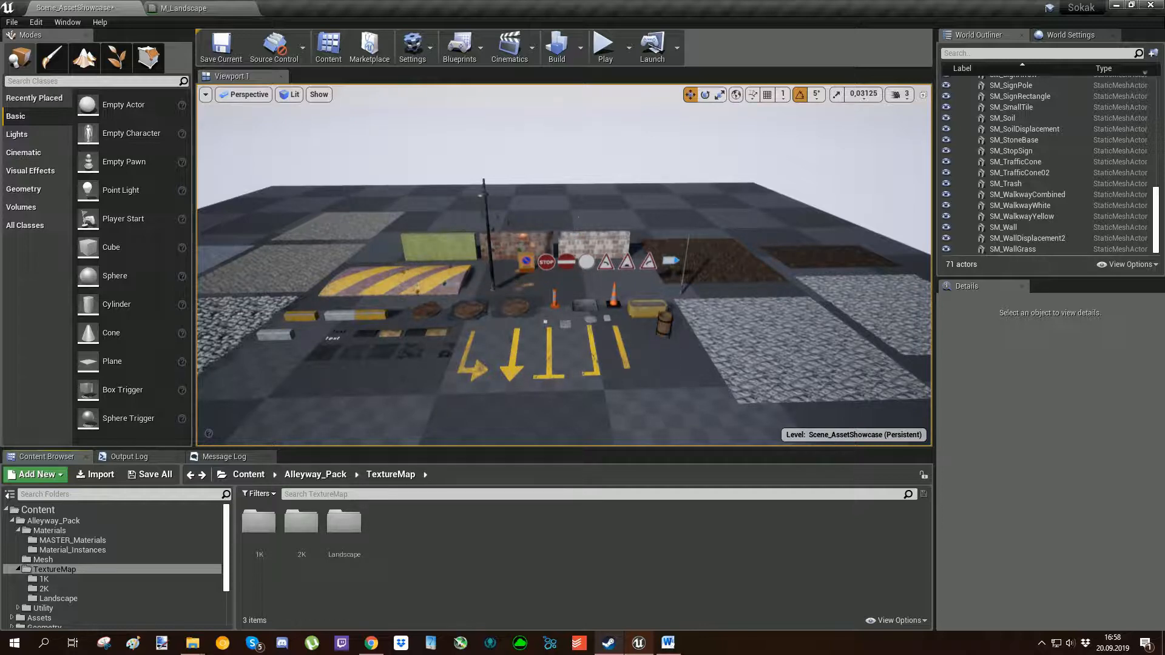
Look through the textures in the Landscape folder and return to TextureMap.
double_click(344, 522)
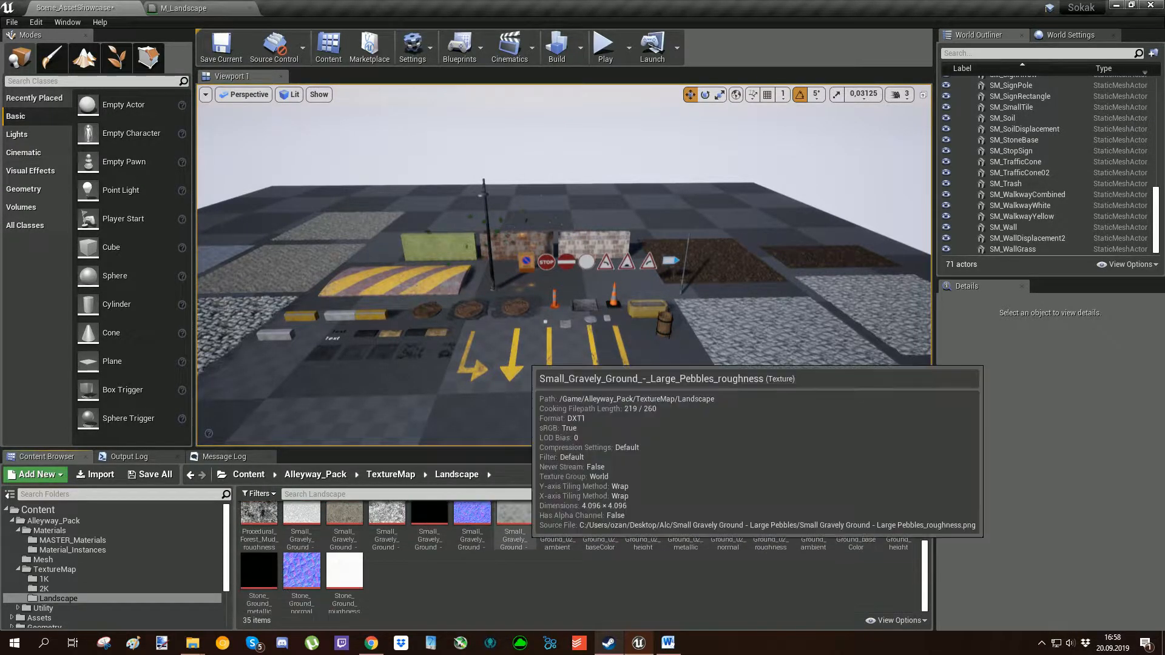
scroll(480, 582, "up", 1)
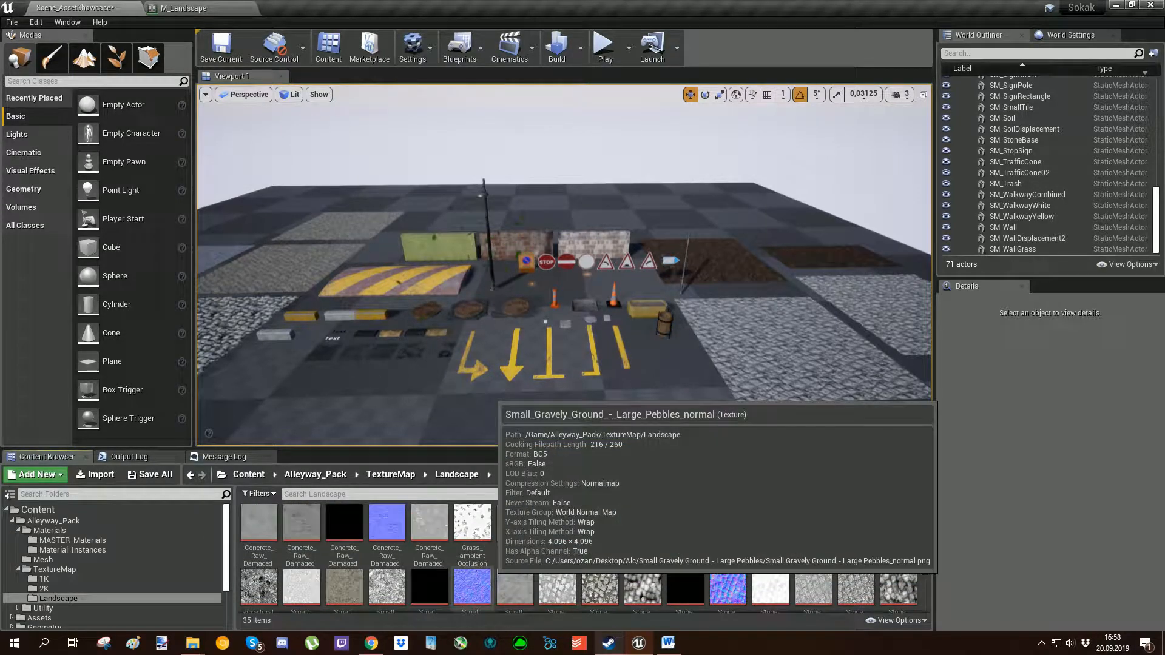
key("alt+Left")
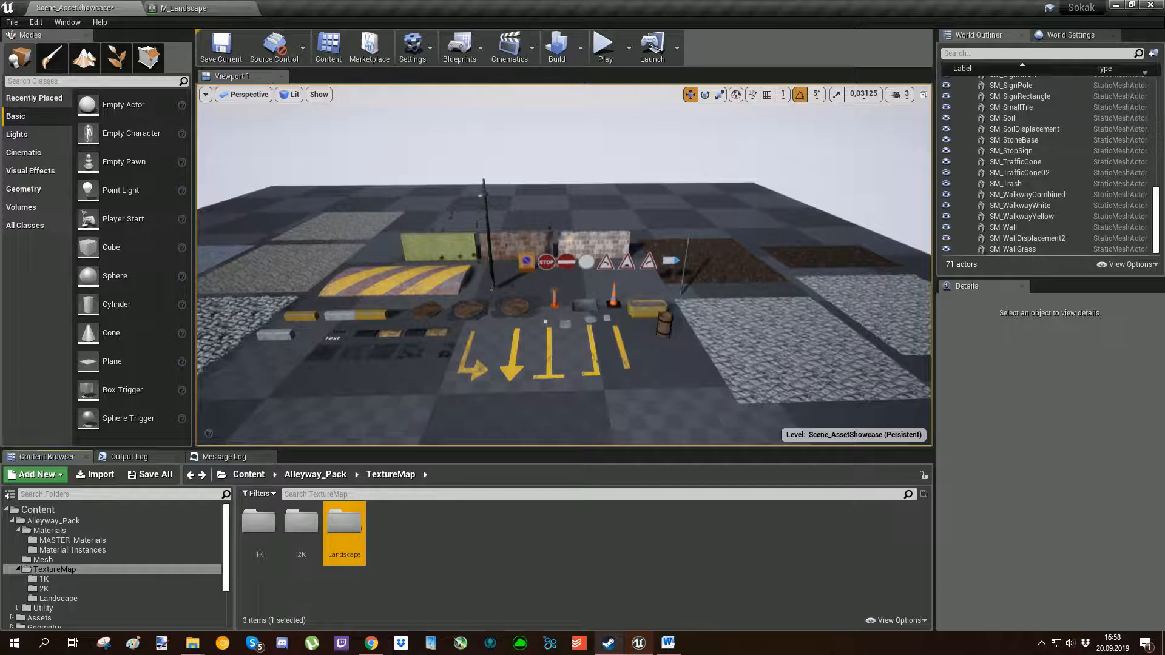
left_click(480, 577)
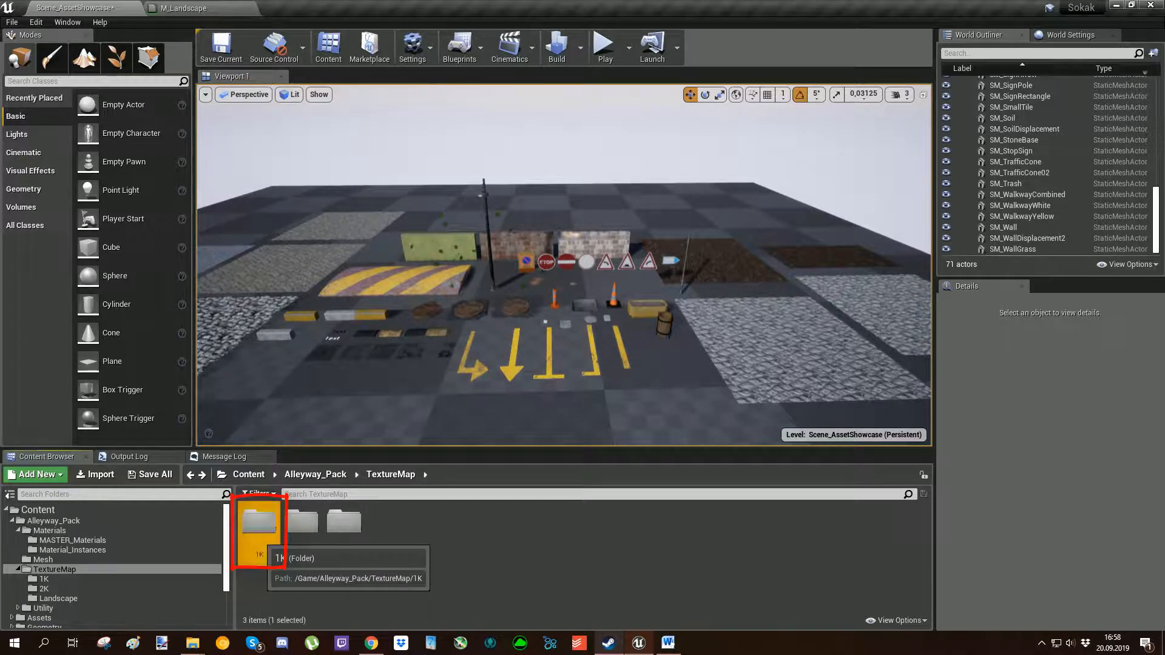
Revisit the 1K and 2K folders to compare their texture sets, returning to TextureMap after each.
double_click(258, 521)
key("alt+Left")
left_click(388, 540)
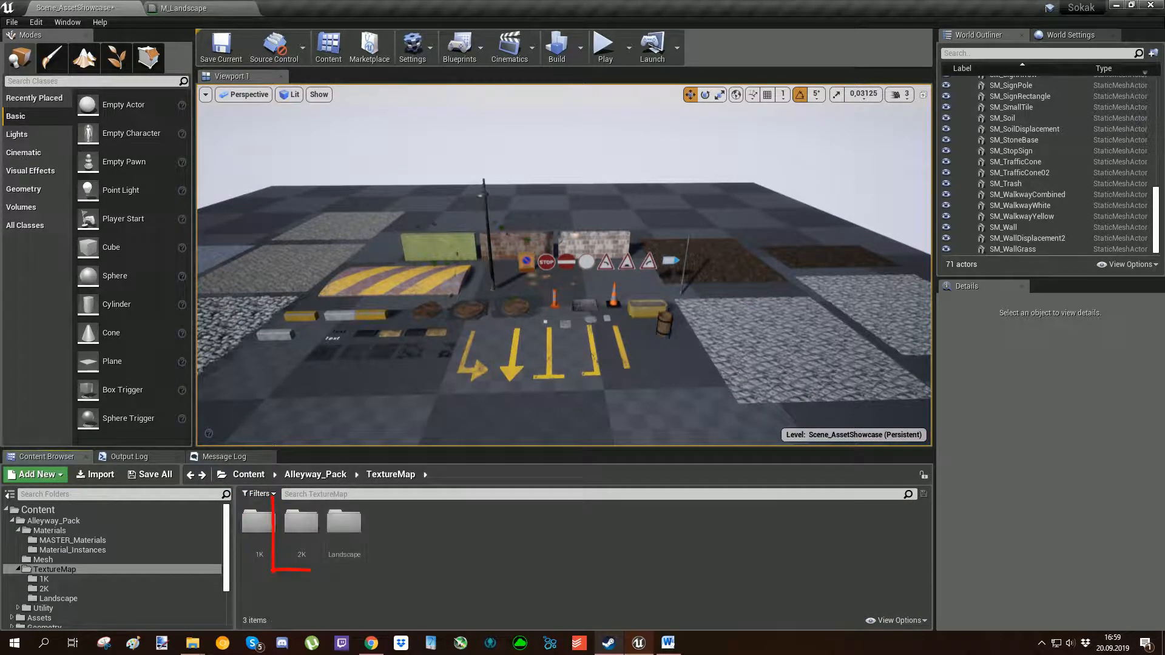
left_click(304, 522)
double_click(301, 526)
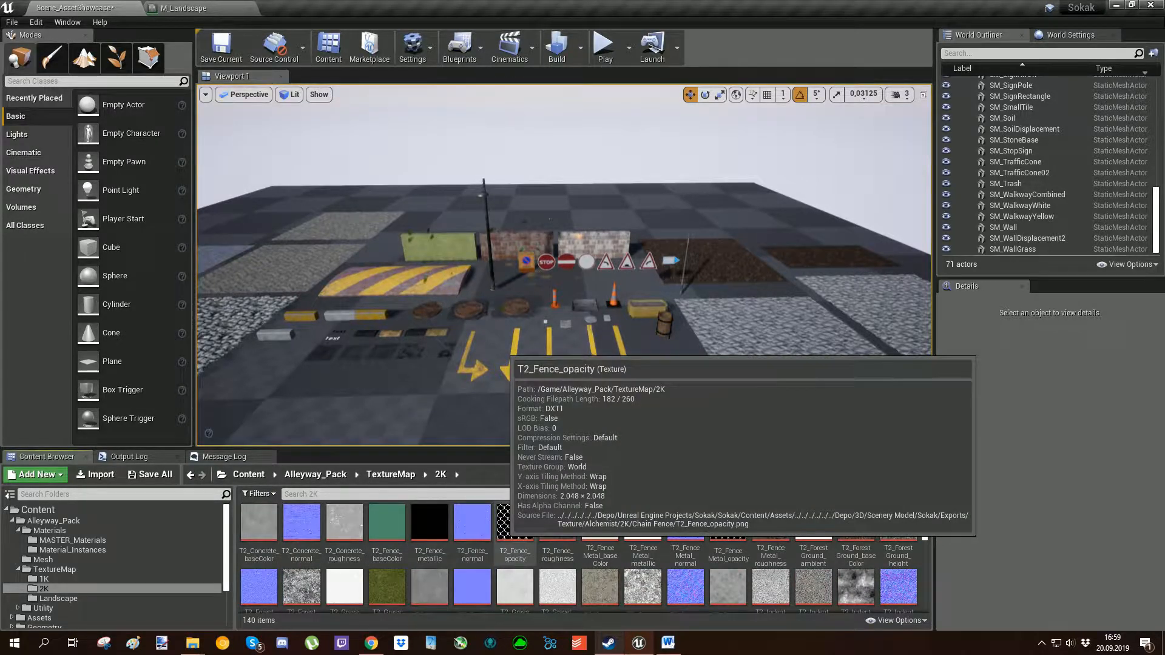
key("alt+Left")
left_click(400, 546)
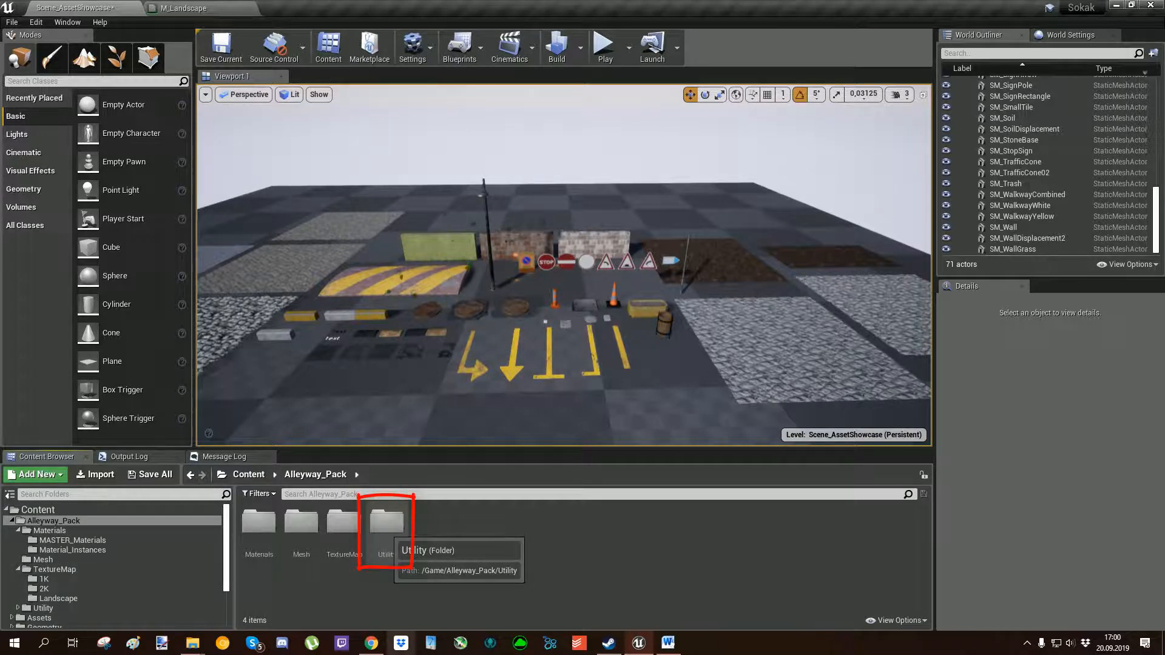
Open the BluePrints folder inside Utility to view the pack's blueprints.
double_click(386, 522)
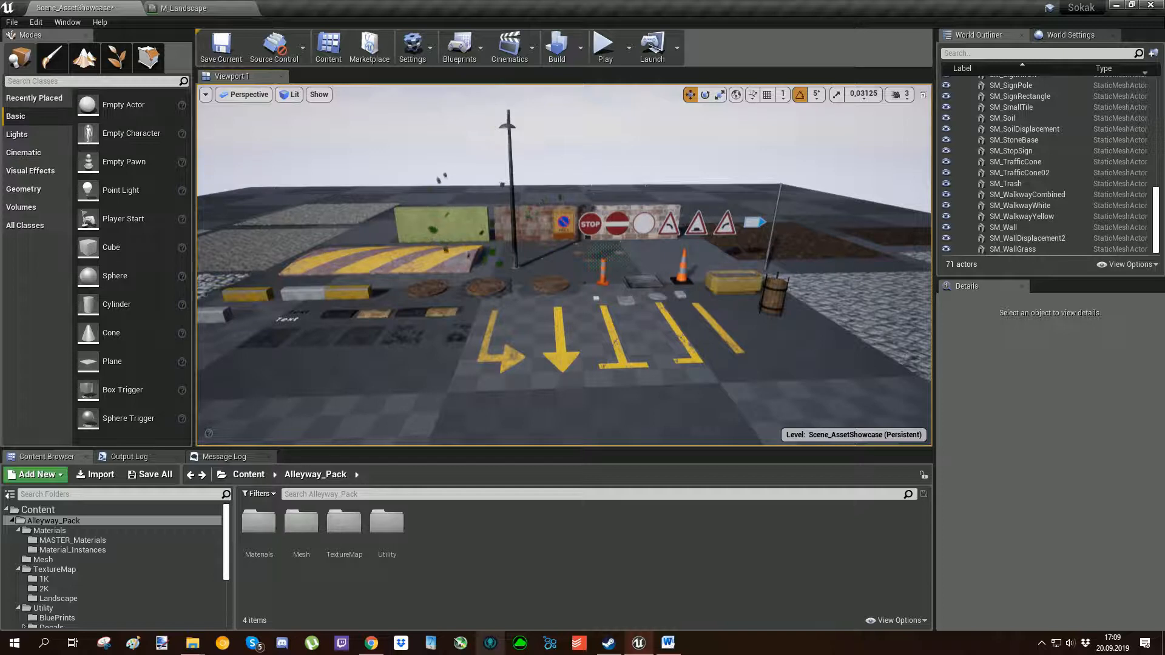
double_click(386, 522)
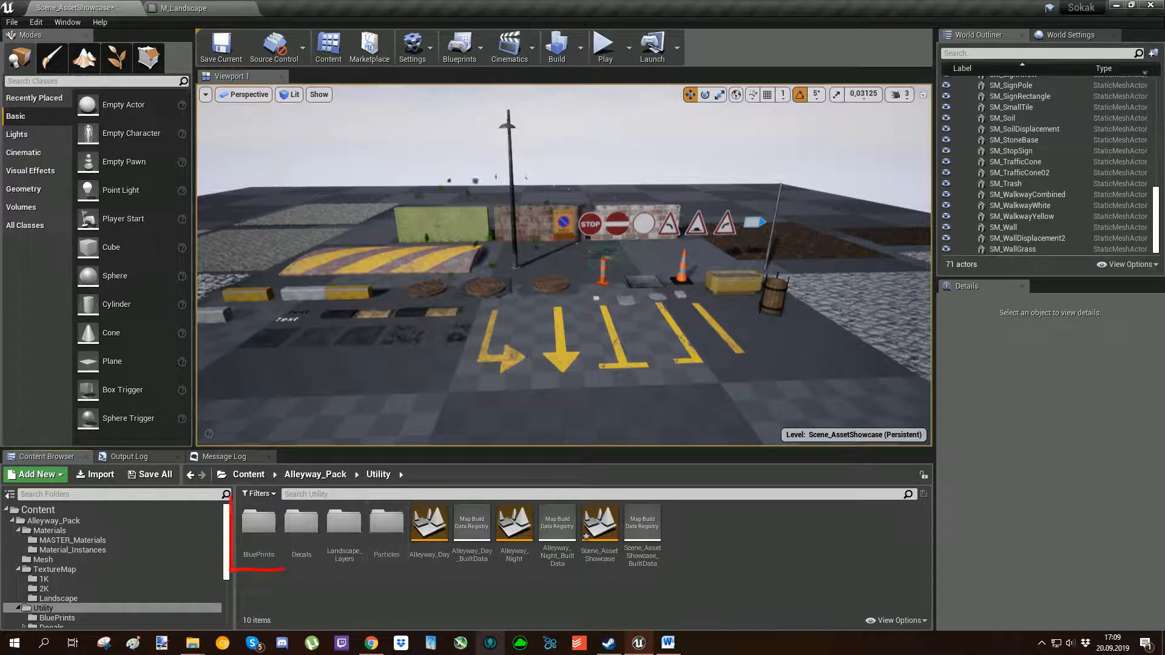
double_click(259, 522)
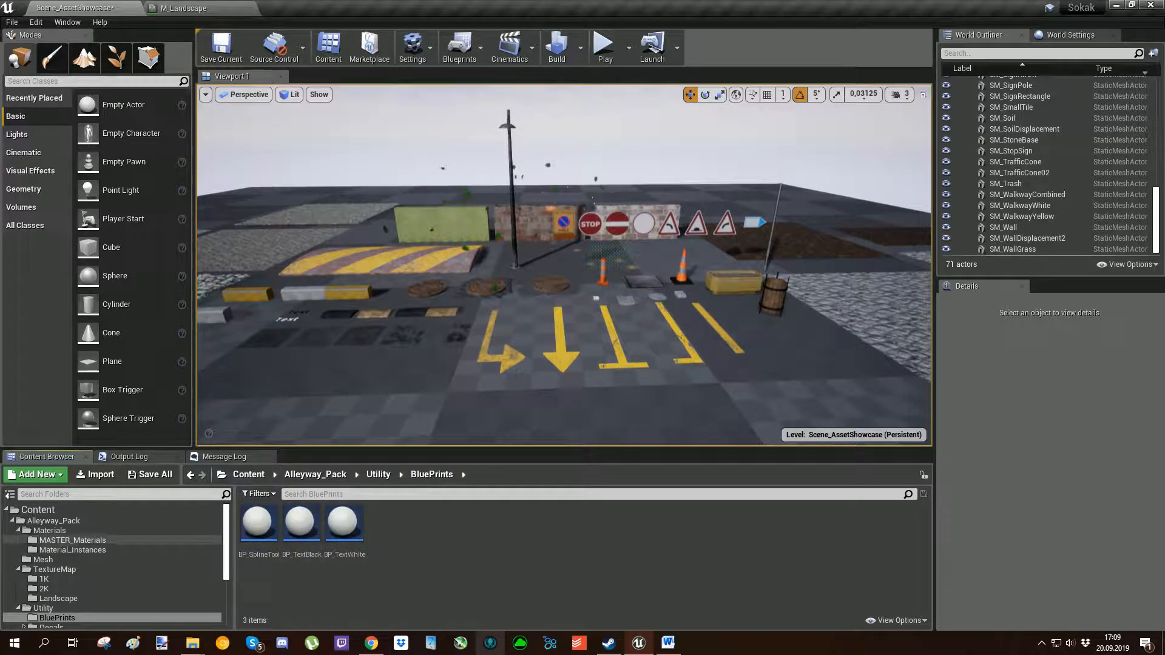
Place BP_SplineTool on the empty floor beside the yellow road arrows and show the editor helper icons.
mouse_move(259, 523)
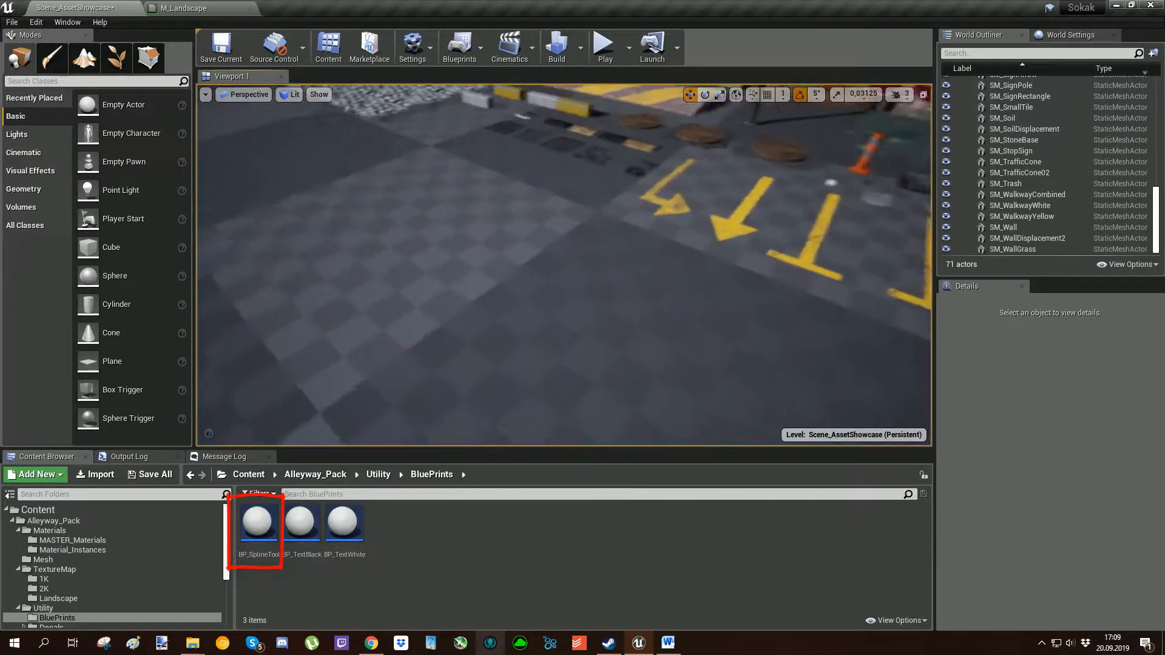
left_click(258, 523)
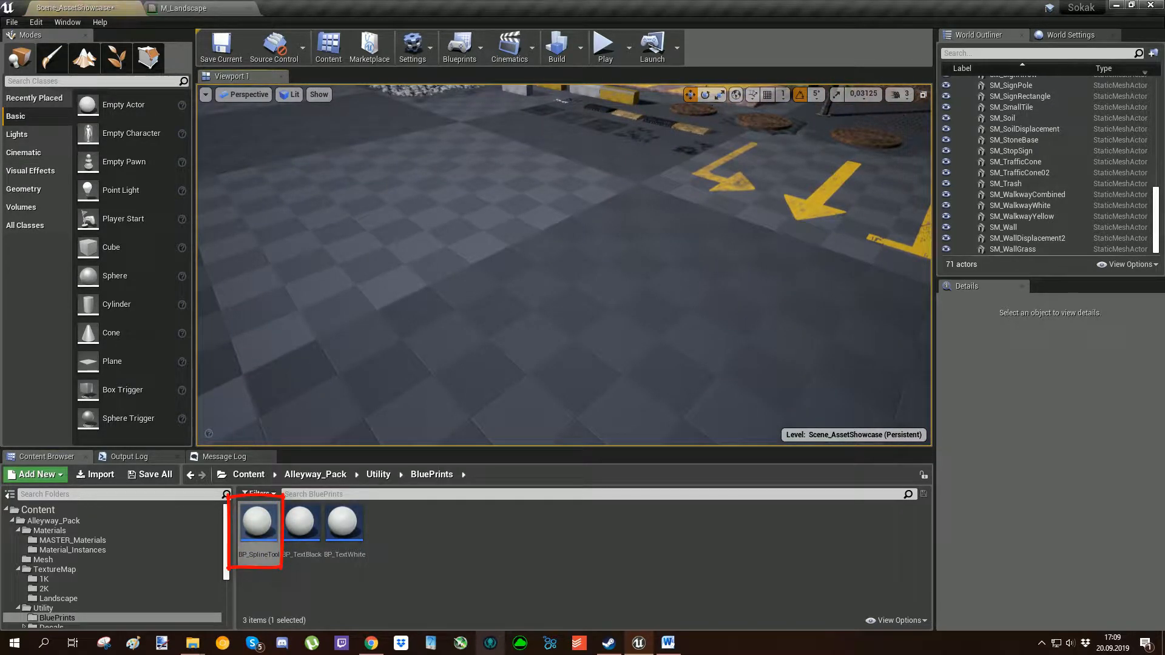
left_click_drag(259, 523, 406, 297)
key("g")
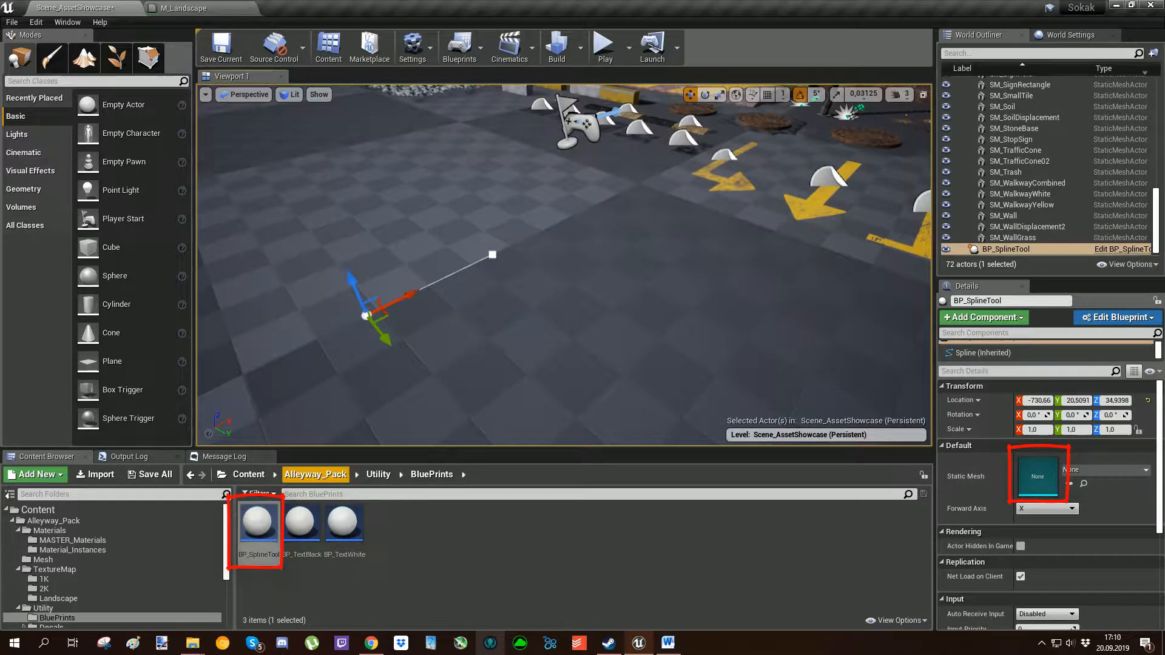
Assign SM_Wall from the Mesh folder as the spline tool's static mesh and move the actor to about X -898, Z 102.
left_click(316, 475)
double_click(302, 520)
scroll(582, 555, "down", 2)
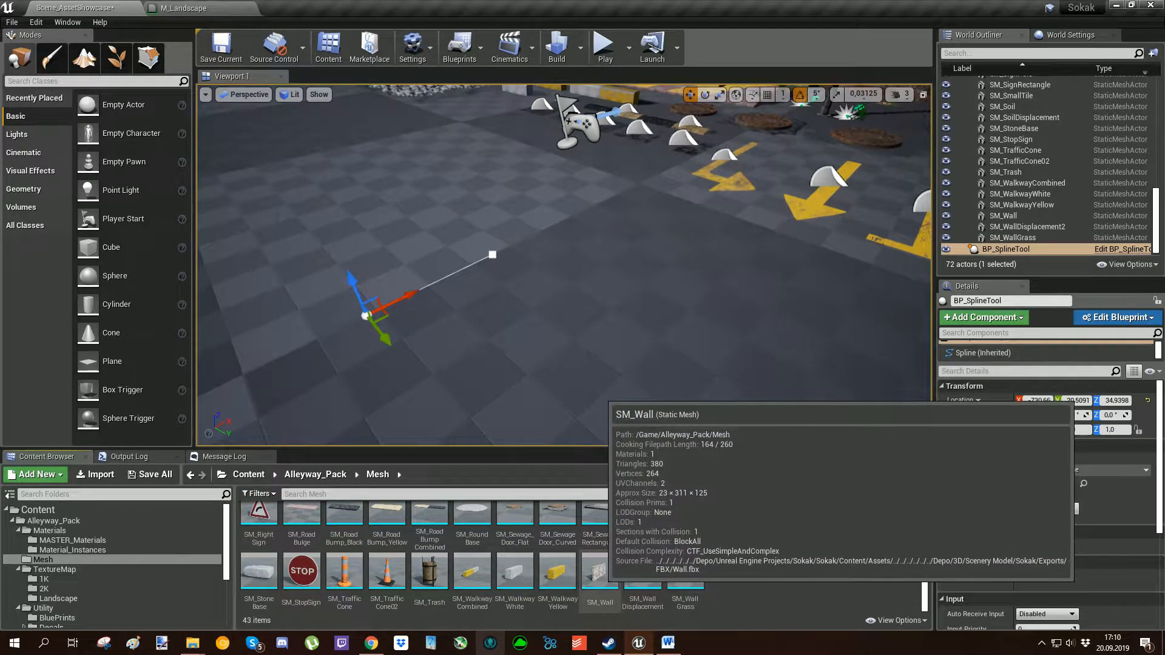
left_click_drag(599, 576, 1057, 491)
right_click_drag(625, 279, 570, 263)
key("s")
left_click_drag(516, 258, 379, 265)
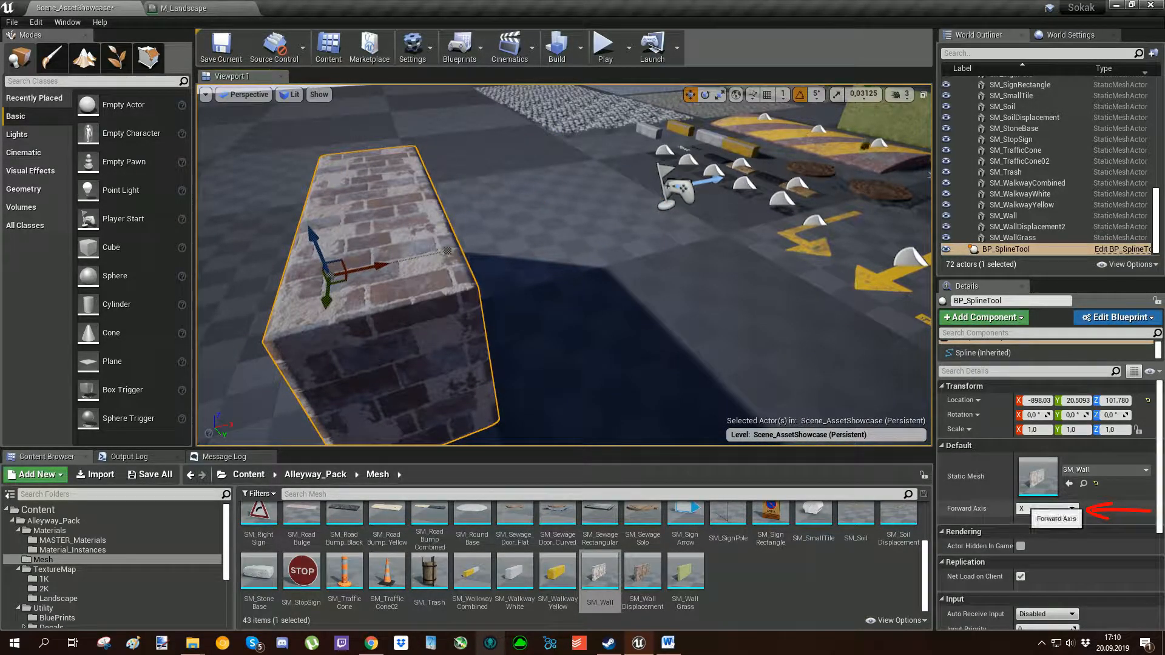
Try extending the wall along X by duplicating the spline's end point, and undo the extension.
mouse_move(606, 273)
right_mouse_down()
mouse_move(535, 246)
mouse_move(566, 246)
right_mouse_up()
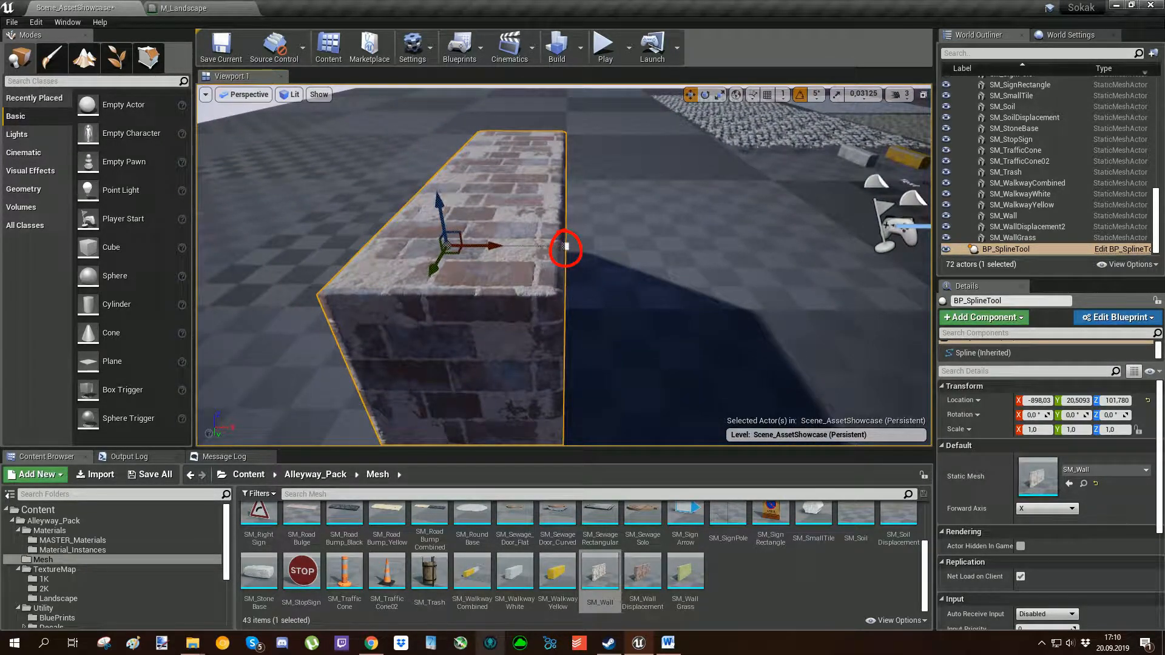
left_click_drag(566, 246, 567, 246)
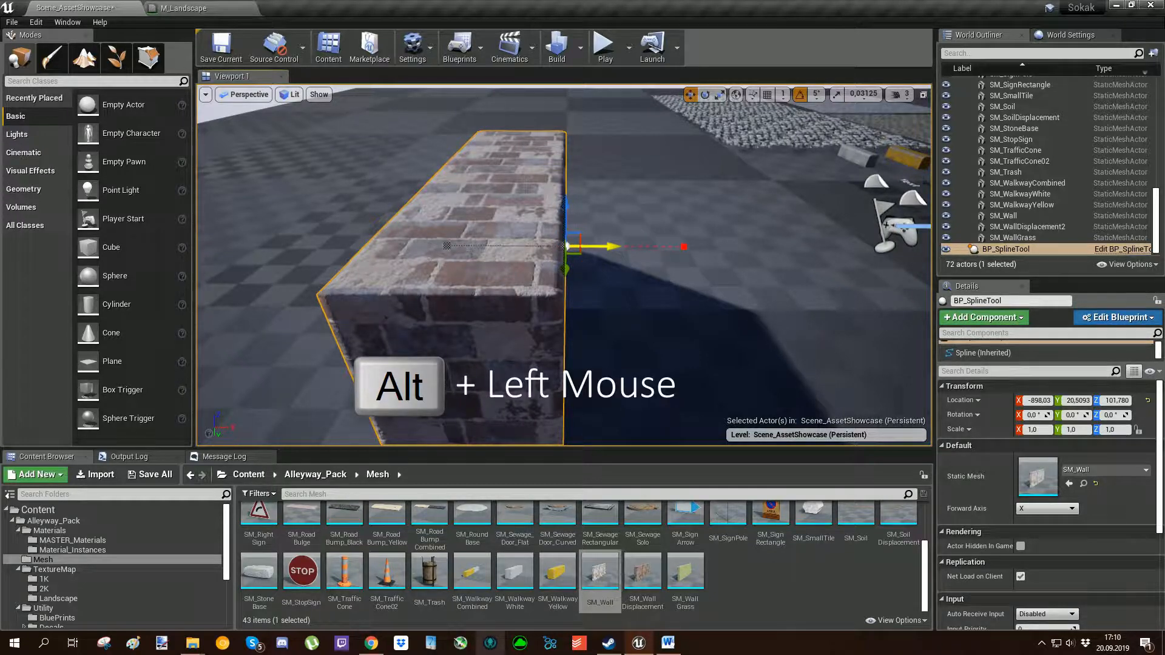
left_click_drag(566, 246, 735, 263, "alt")
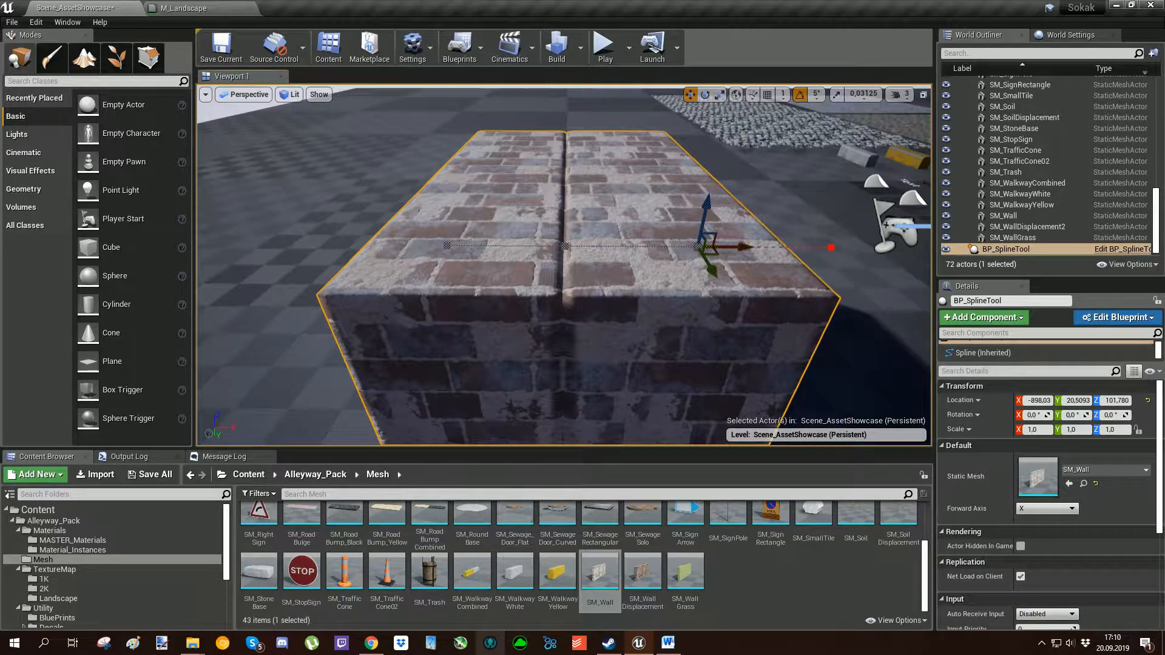
key("ctrl+z")
right_click_drag(735, 262, 769, 263)
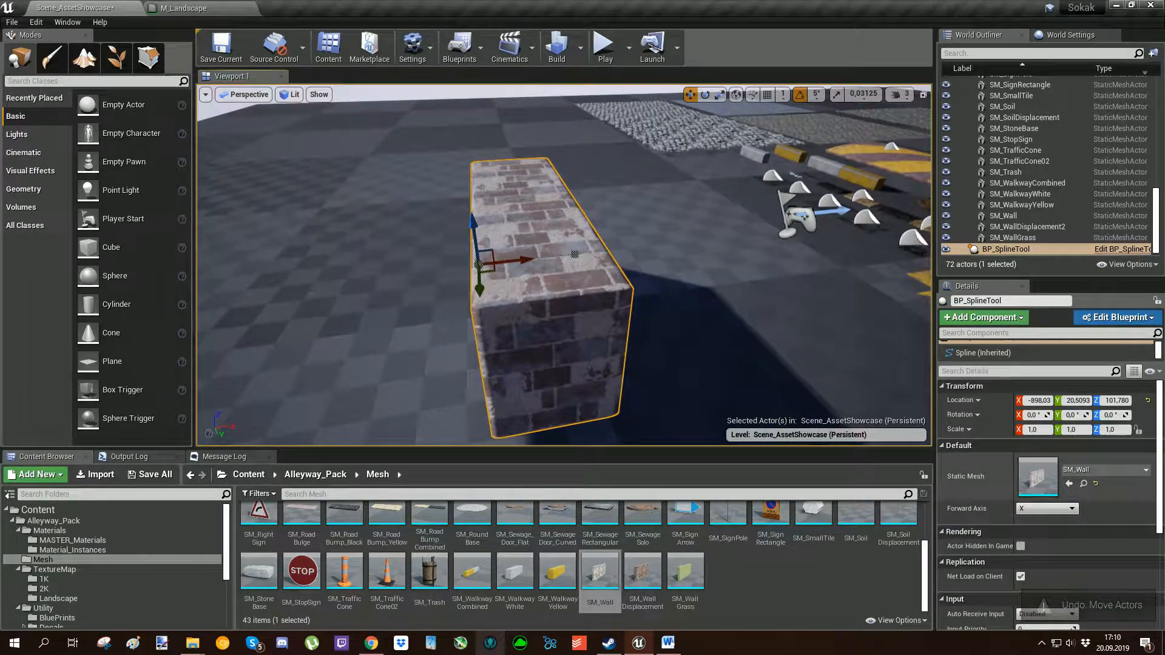
Set the spline tool's Forward Axis to Y and rotate the actor 90° about X so the wall stands upright.
left_click(1047, 508)
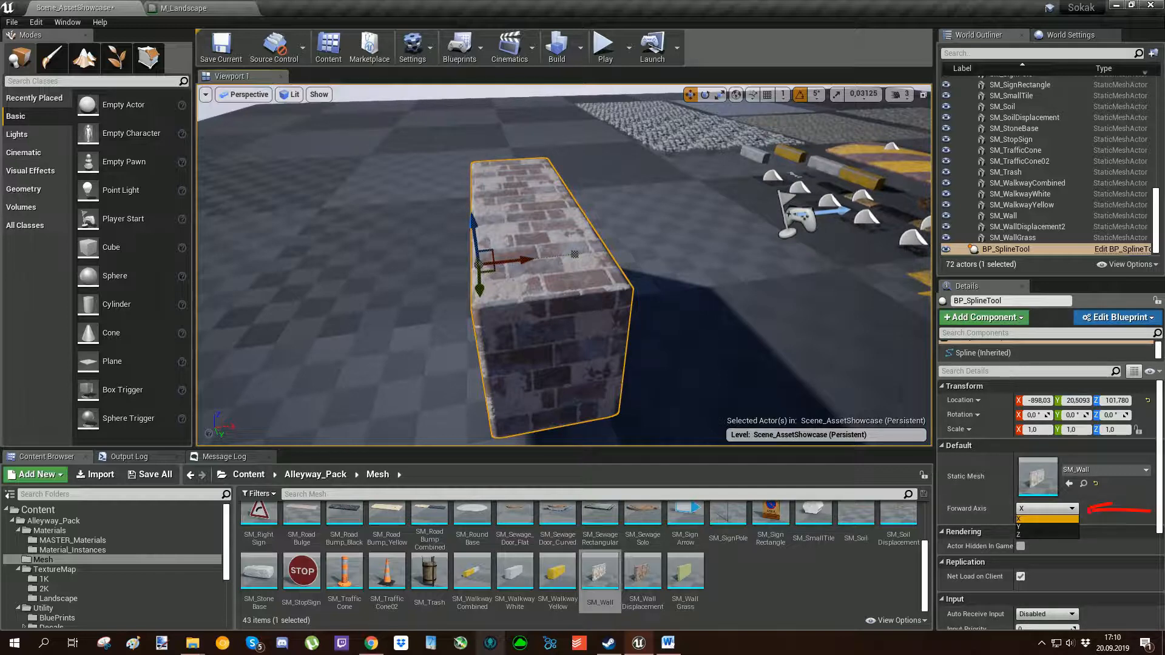
left_click(1046, 526)
right_click_drag(534, 255, 585, 277)
key("e")
left_click_drag(523, 237, 532, 297)
left_click_drag(497, 257, 497, 258)
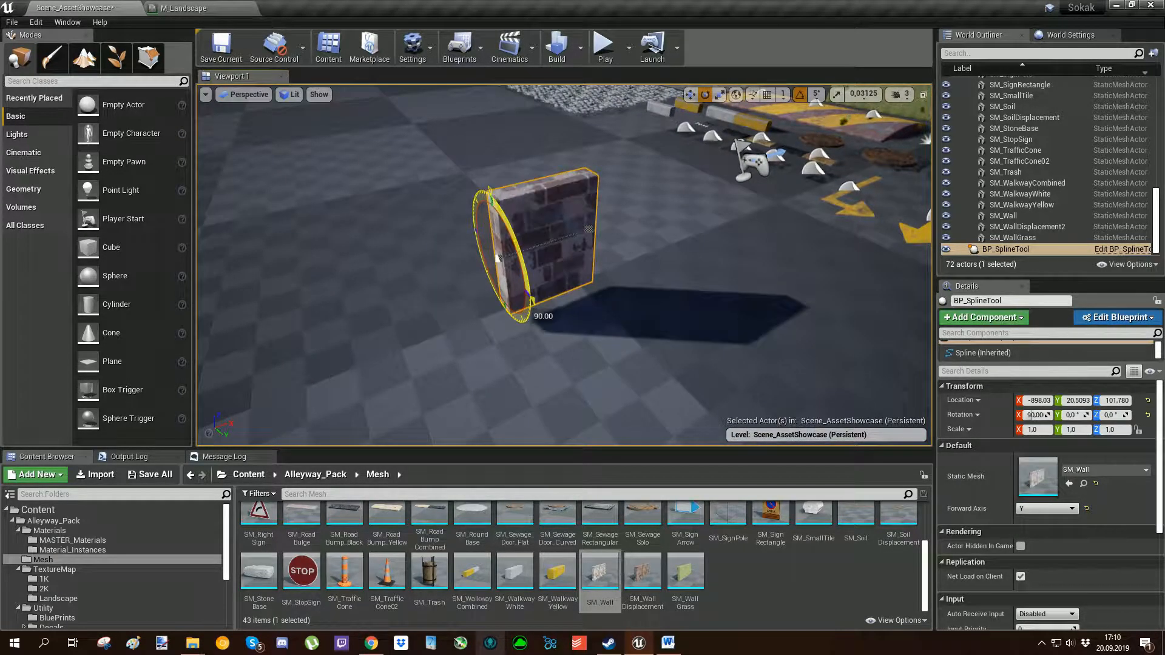
Extend the upright wall along X by duplicating the end point of its spline.
key("w")
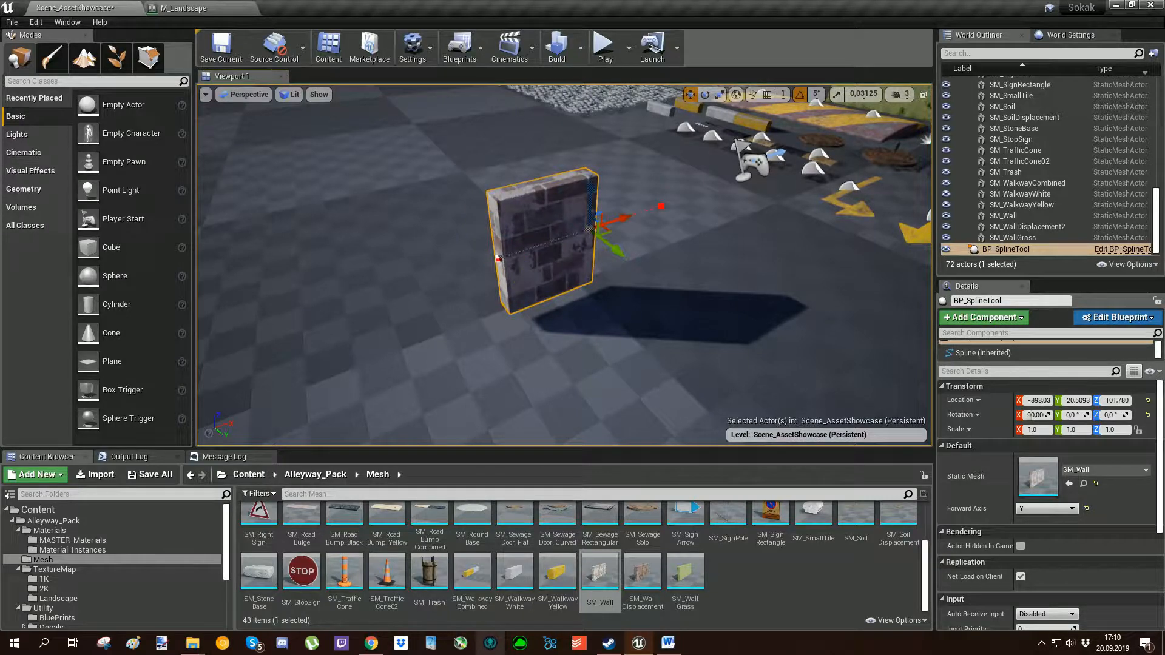
right_click_drag(498, 258, 434, 248)
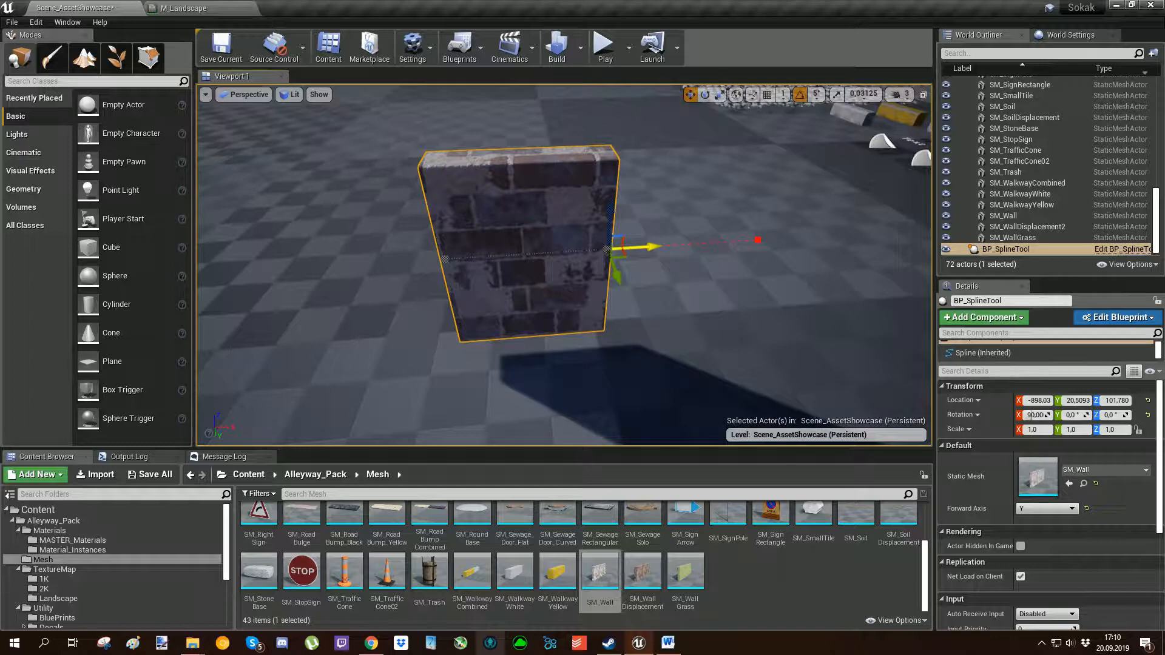
left_click_drag(627, 265, 853, 215)
right_click_drag(853, 215, 794, 243)
Place a second BP_SplineTool from Utility/BluePrints on a free area of the checkered floor.
left_click(315, 475)
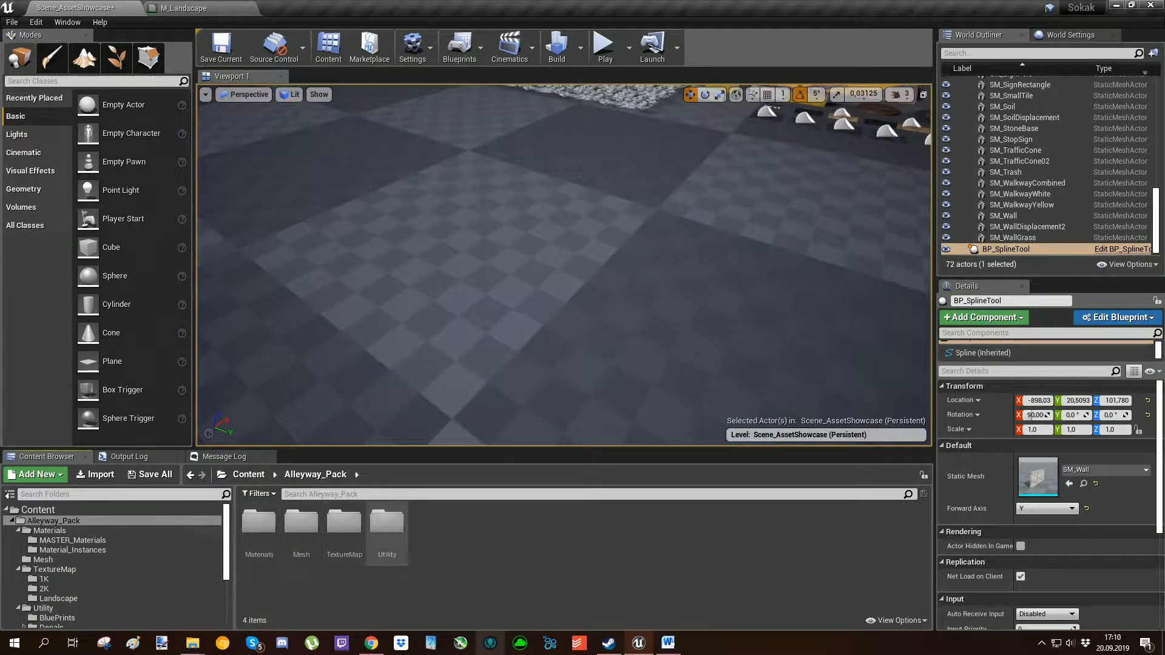
double_click(387, 522)
double_click(258, 522)
left_click_drag(258, 522, 387, 281)
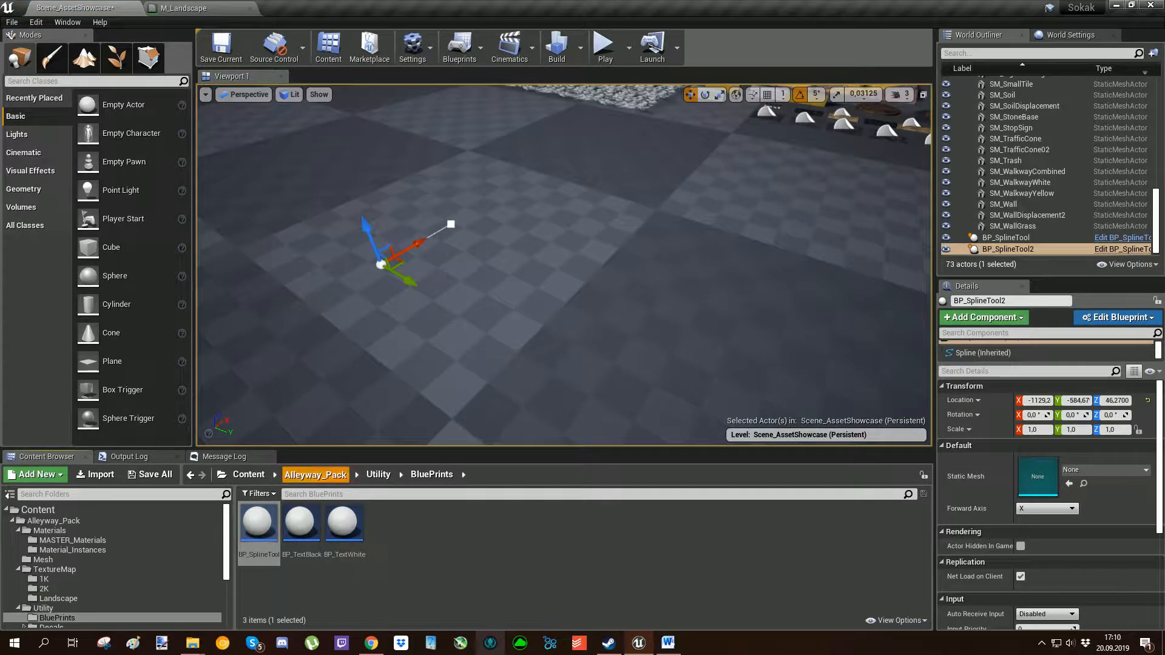
Assign SM_Fence from the Alleyway_Pack Mesh folder as the static mesh of the second spline tool.
left_click(315, 475)
double_click(301, 522)
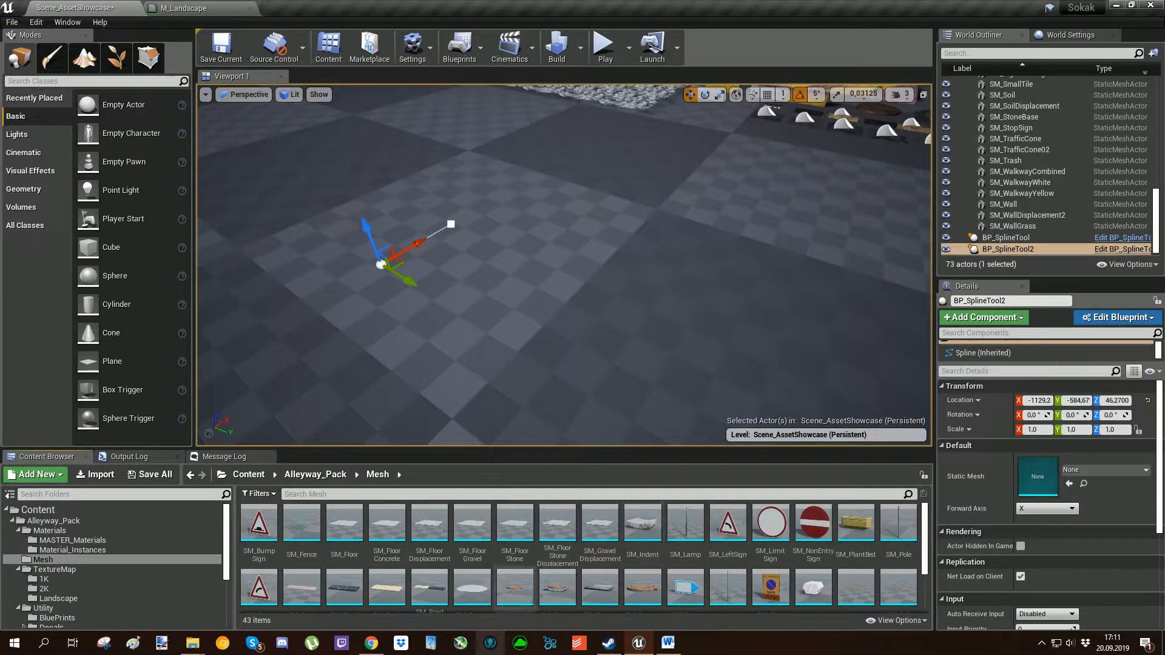
scroll(727, 585, "down", 2)
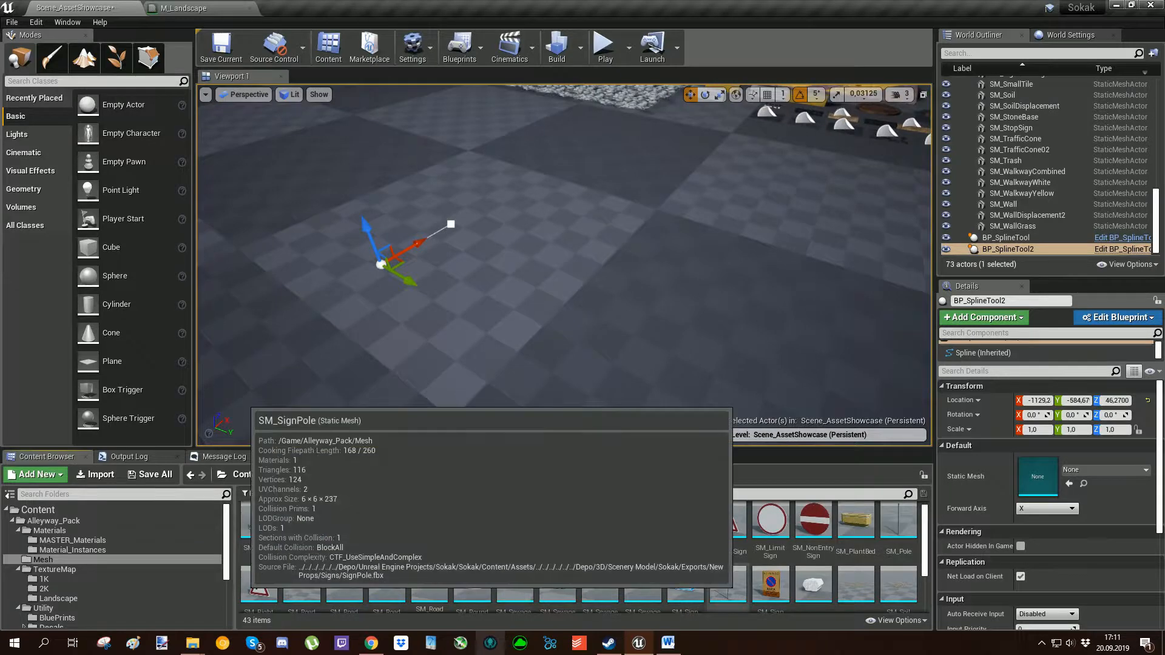
left_click_drag(302, 522, 1037, 476)
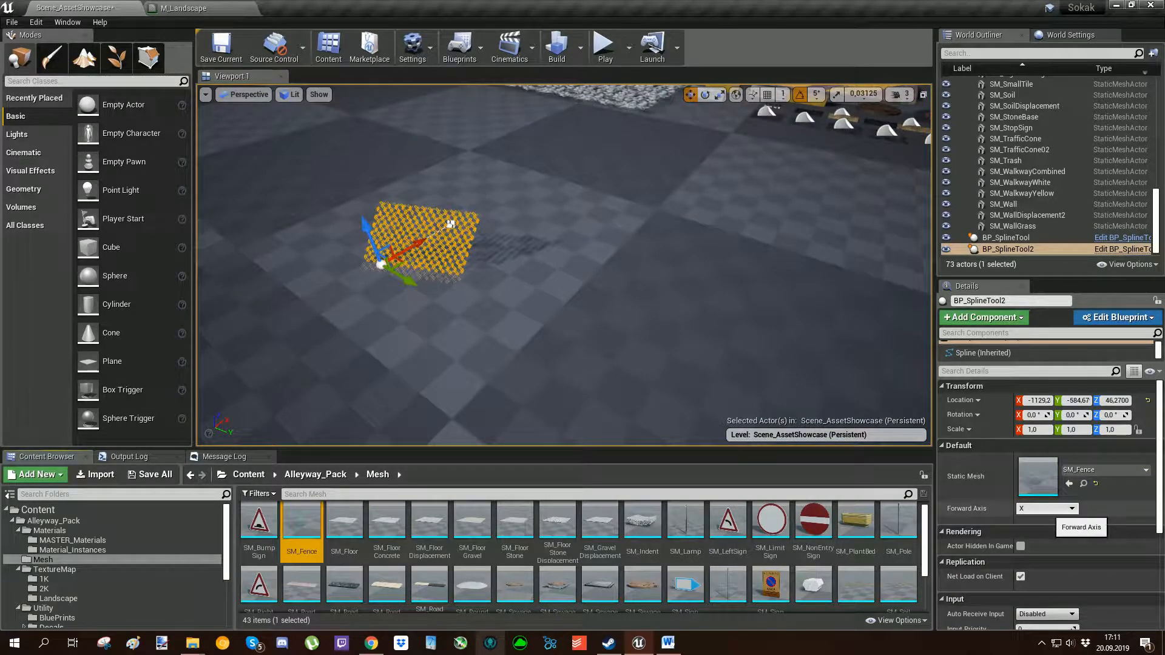
Set the fence spline's Forward Axis to Y and rotate the actor 90° about X so the fence stands upright.
left_click(1047, 509)
left_click(1043, 523)
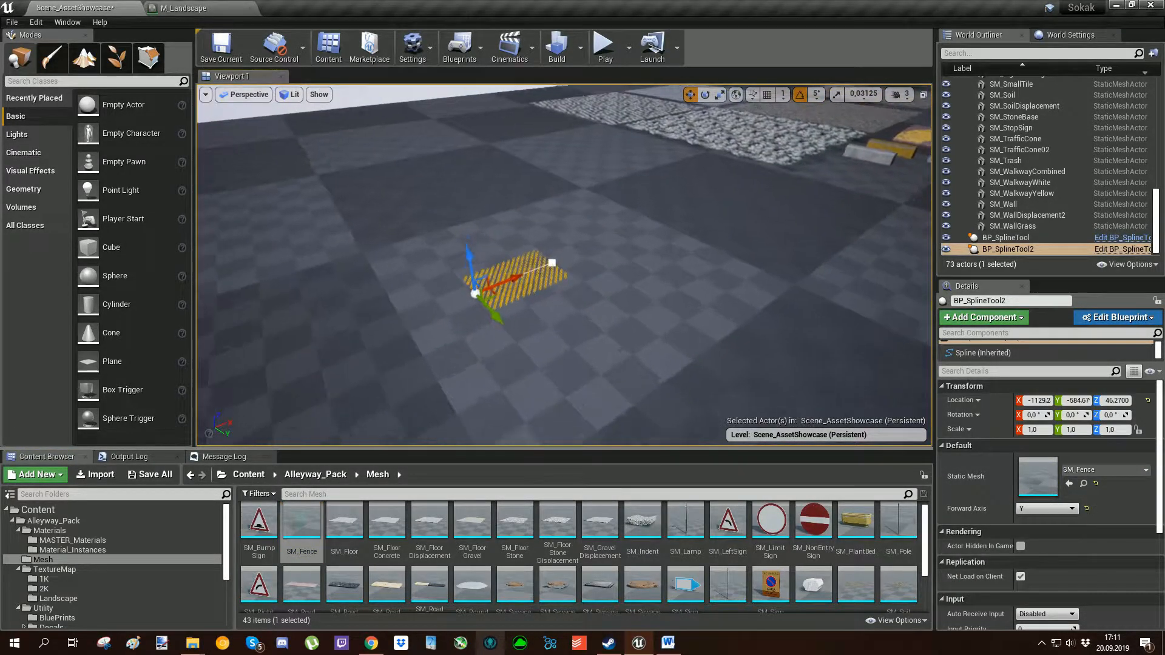
key("e")
left_click_drag(490, 316, 516, 367)
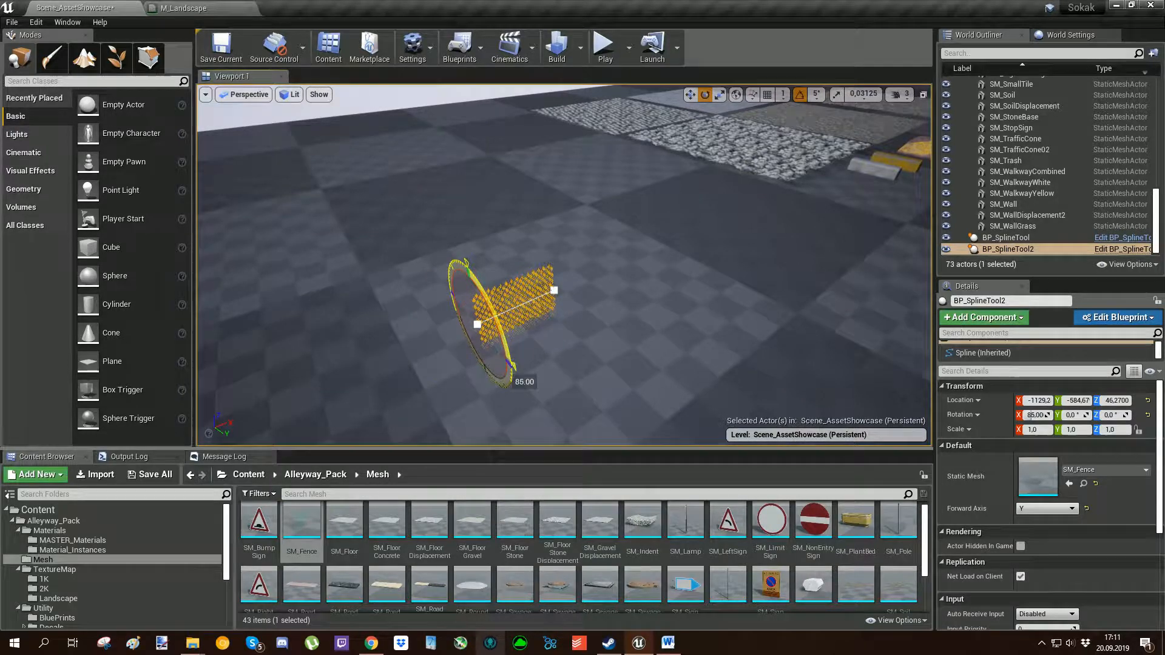
key("w")
key("f")
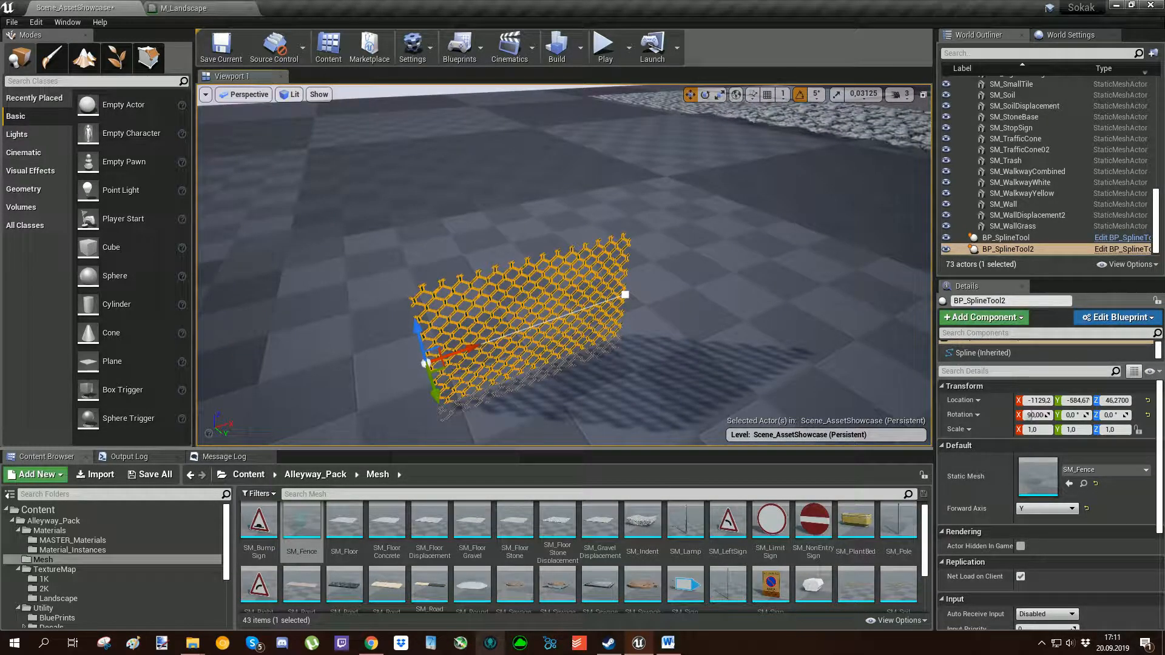
Extend the fence into a curve by duplicating its spline's end point twice and offsetting the new points.
left_click(625, 295)
mouse_move(625, 295)
right_mouse_down()
mouse_move(570, 273)
mouse_move(613, 297)
right_mouse_up()
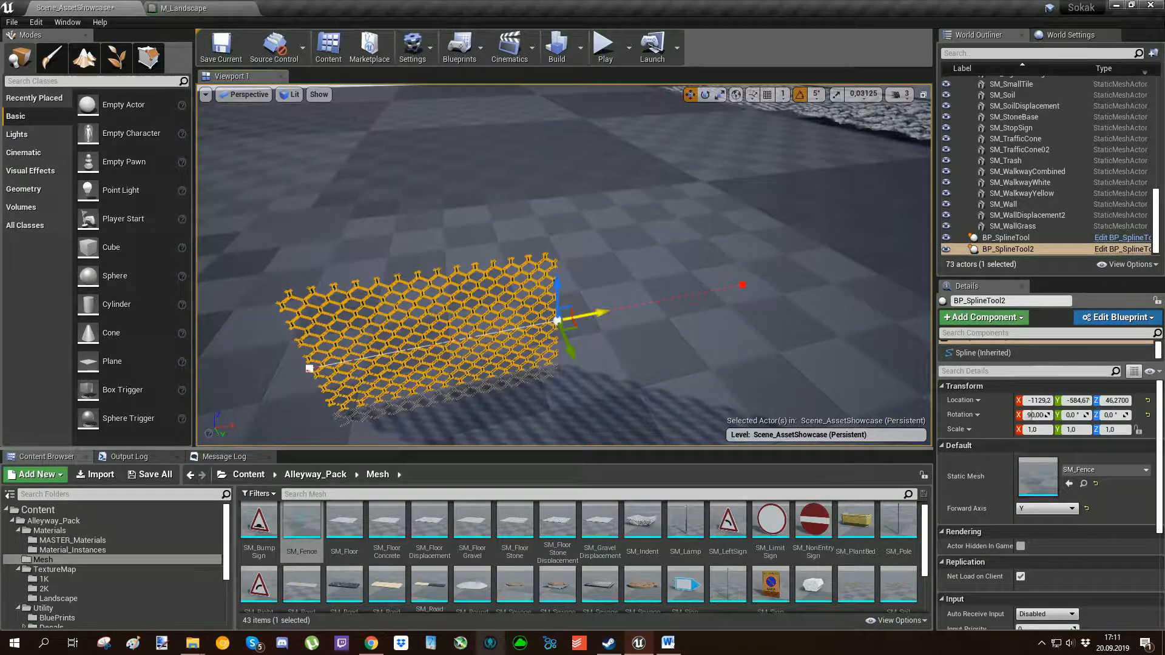
left_click_drag(591, 315, 825, 255)
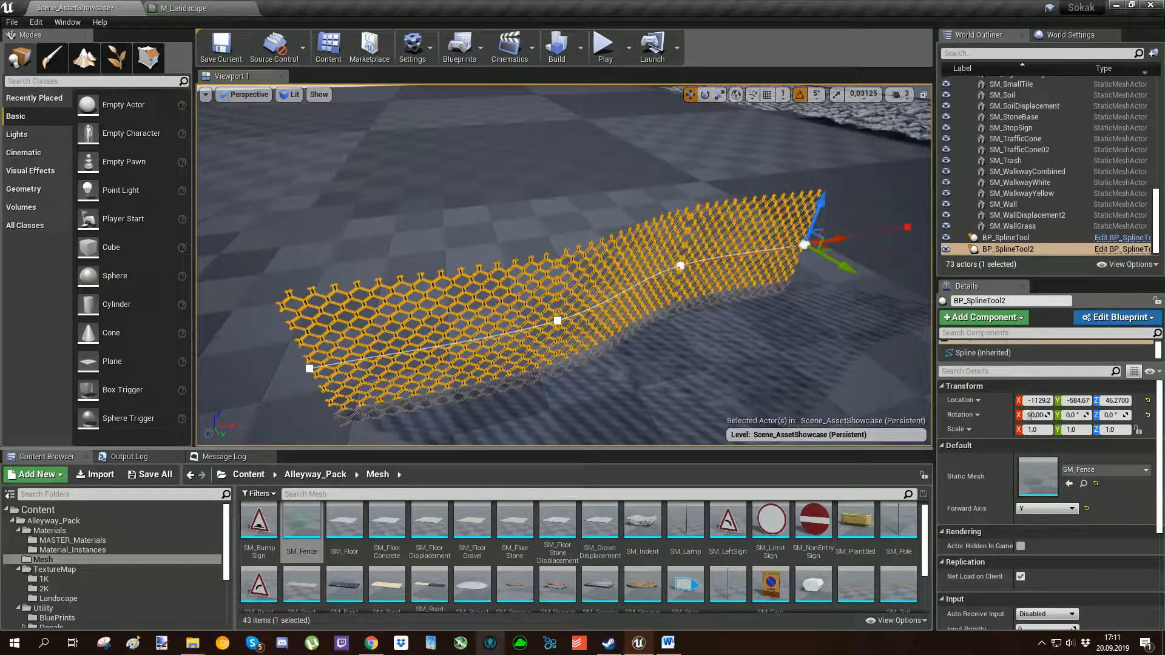
right_click_drag(824, 255, 546, 279)
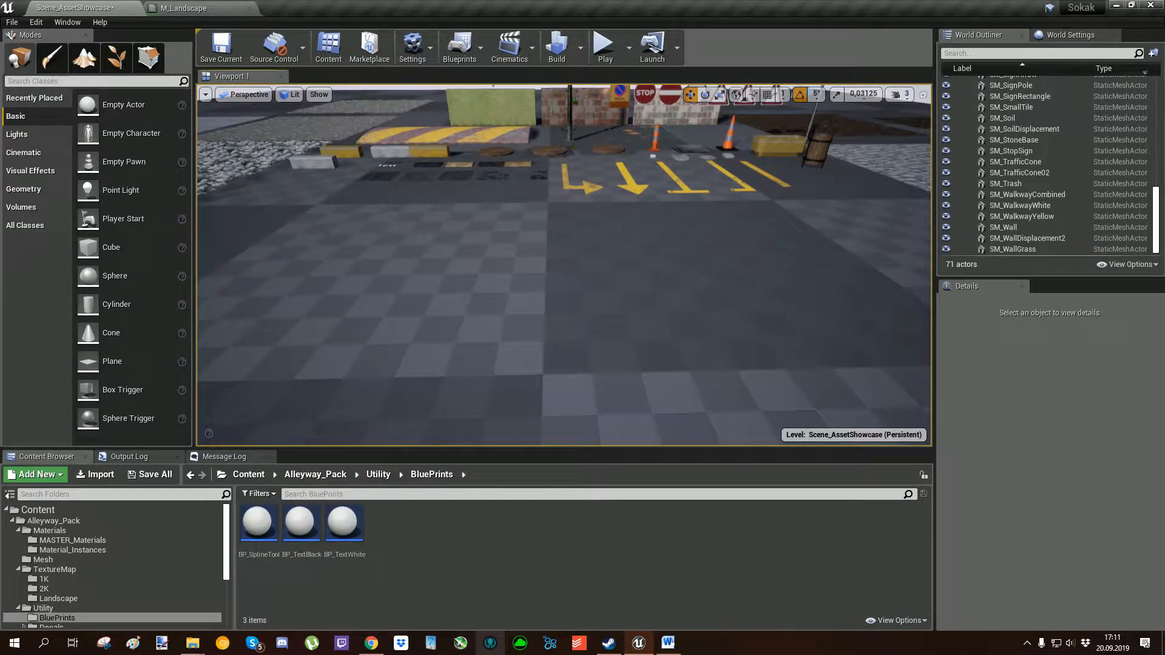
Place BP_TextBlack and BP_TextWhite from Utility/BluePrints side by side on the checkered floor.
left_click_drag(305, 551, 401, 327)
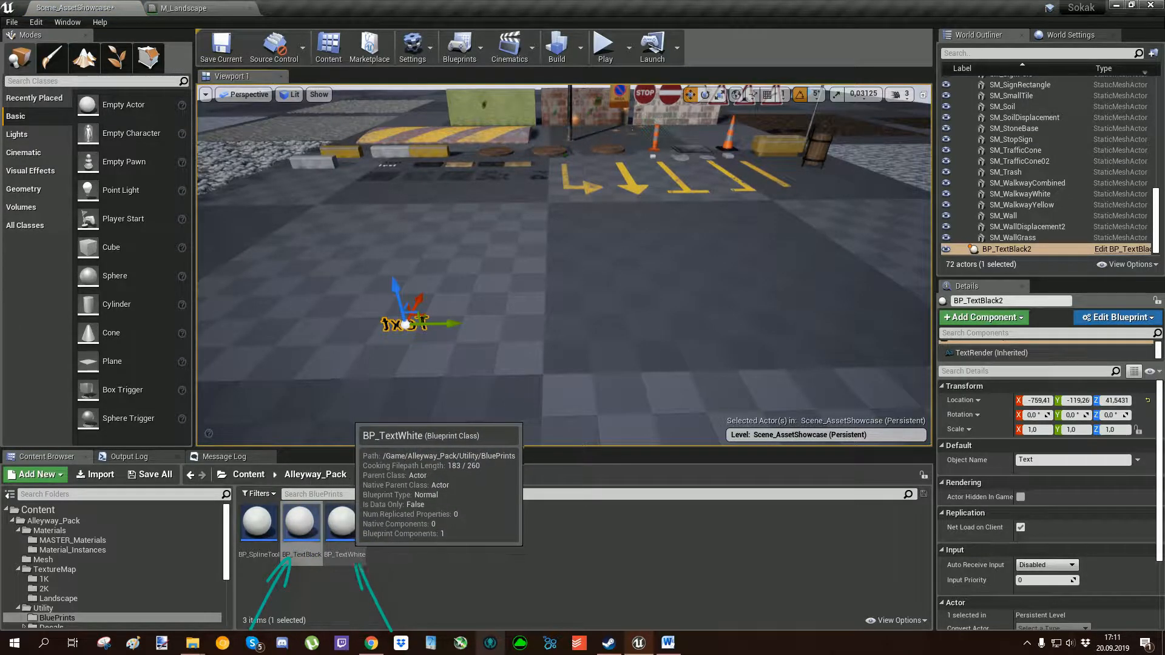
left_click(343, 525)
left_click_drag(542, 320, 543, 312)
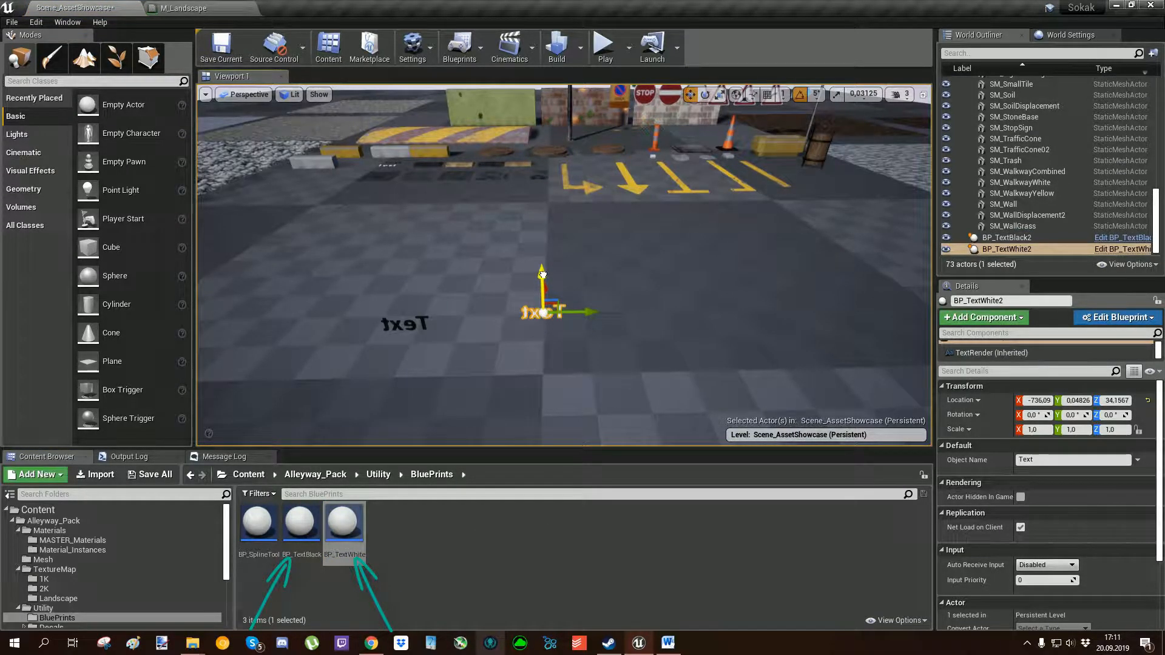
Rotate the black text actor about 180° around Z so that it reads correctly from the front.
left_click(541, 349)
right_click_drag(542, 349, 573, 321)
left_click(570, 341)
key("w")
key("e")
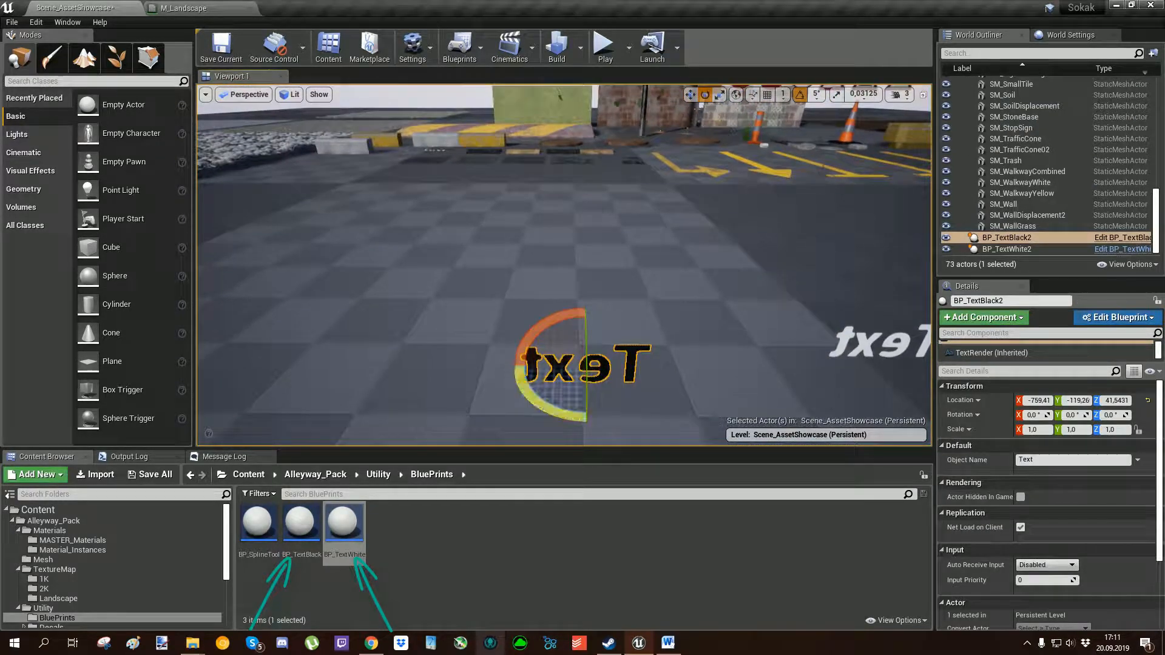
left_click_drag(534, 403, 480, 406)
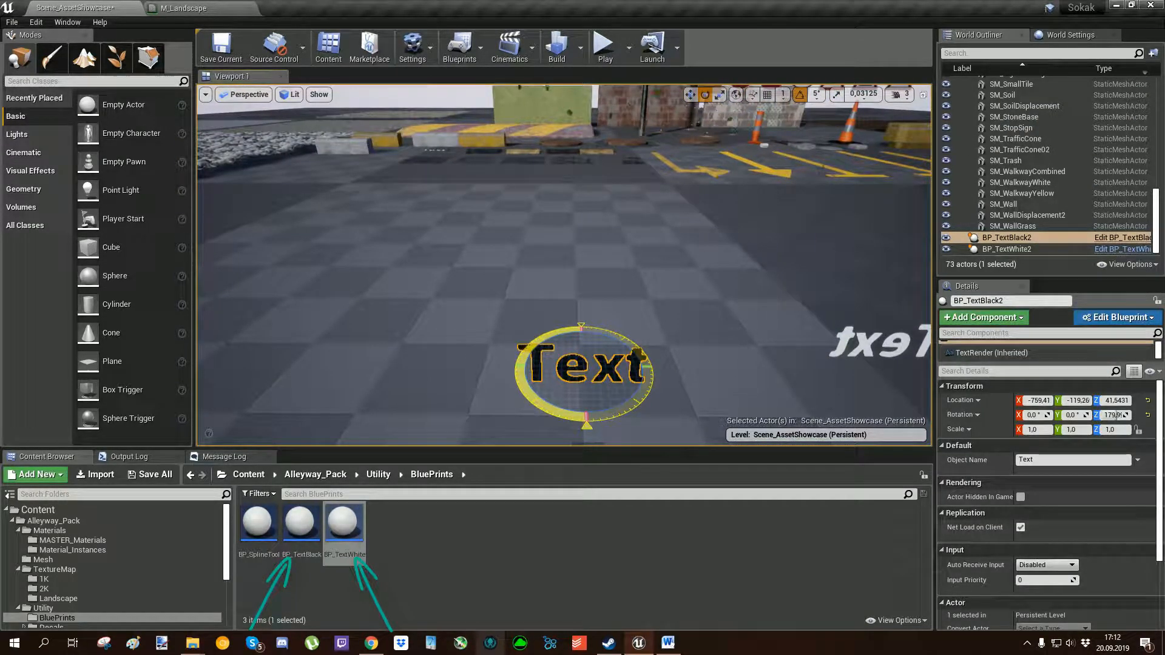
right_click_drag(479, 407, 515, 433)
key("w")
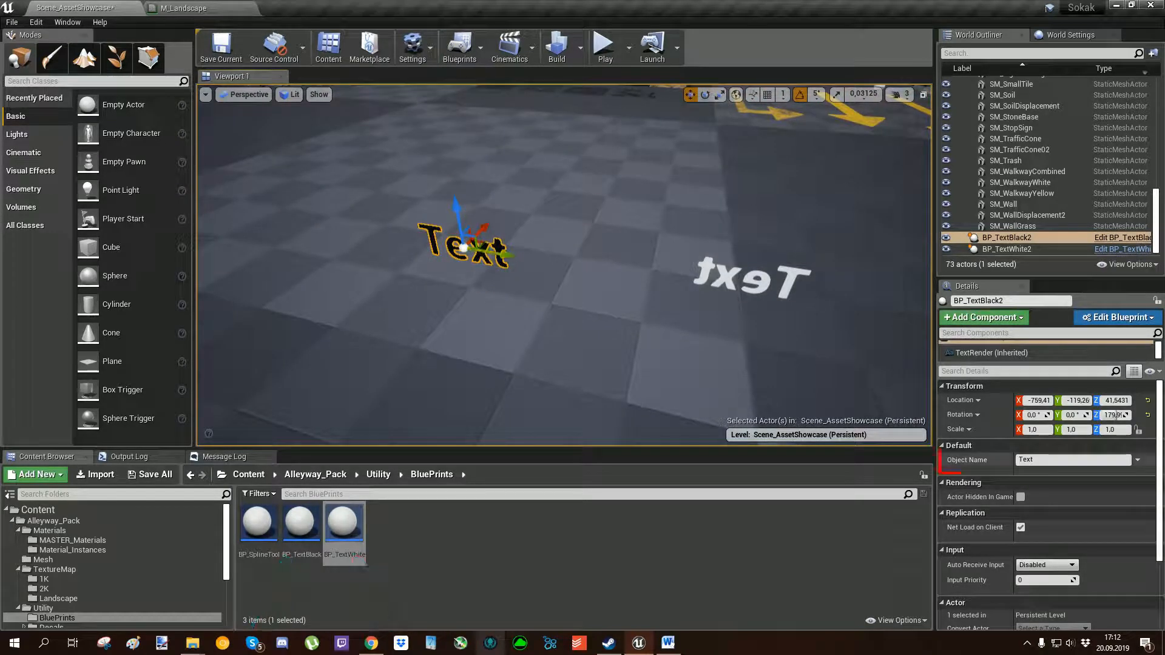
Set the black text actor's Object Name to Alleyway.
left_click(1024, 459)
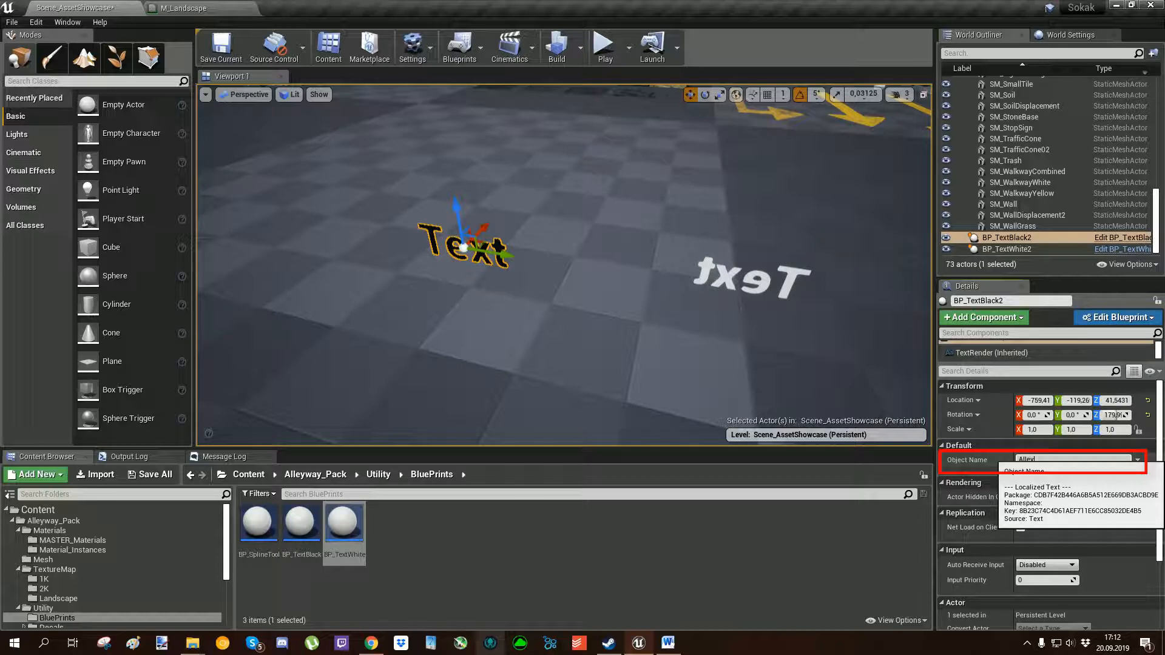
key("Return")
key("f")
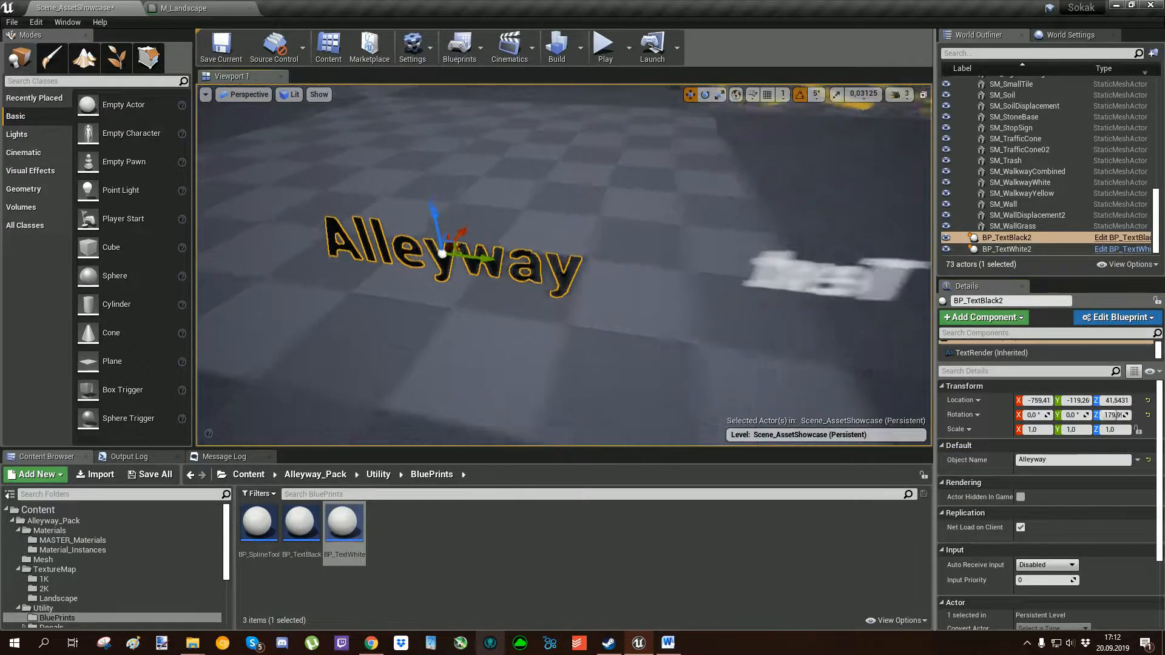
key("r")
mouse_move(529, 266)
left_mouse_down()
mouse_move(561, 255)
mouse_move(472, 288)
mouse_move(553, 256)
mouse_move(527, 266)
left_mouse_up()
key("w")
left_click_drag(1118, 415, 1139, 415)
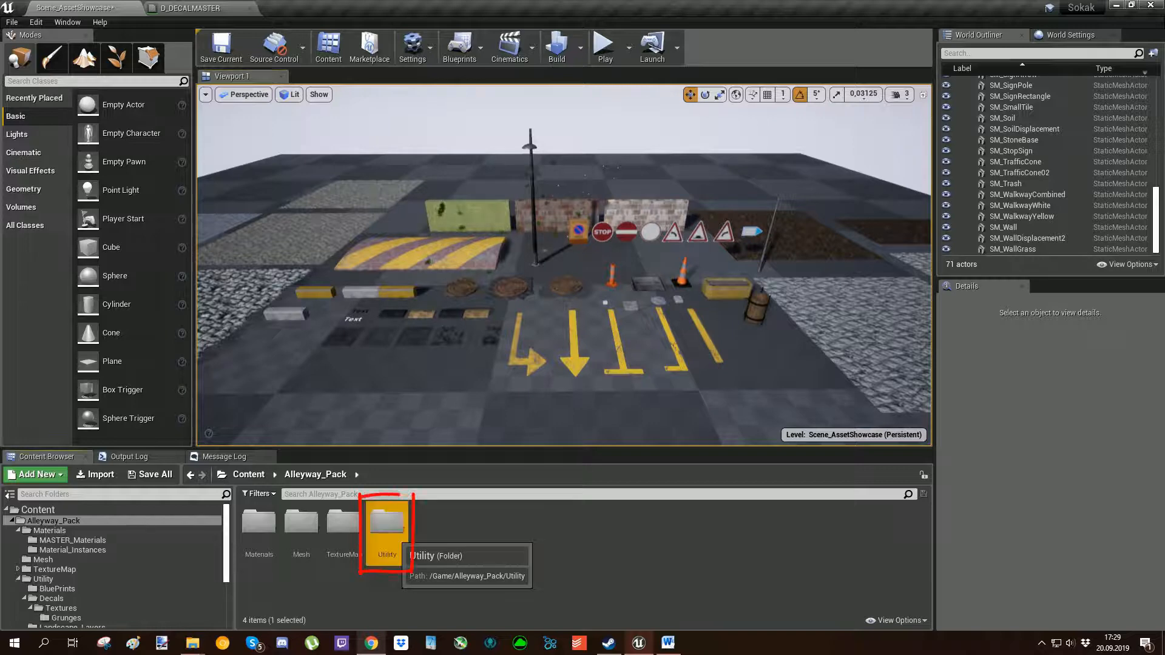
Open the Utility/Decals folder and place the DI_ArrowCurved decal on the floor in front of the showcase.
double_click(387, 522)
double_click(301, 523)
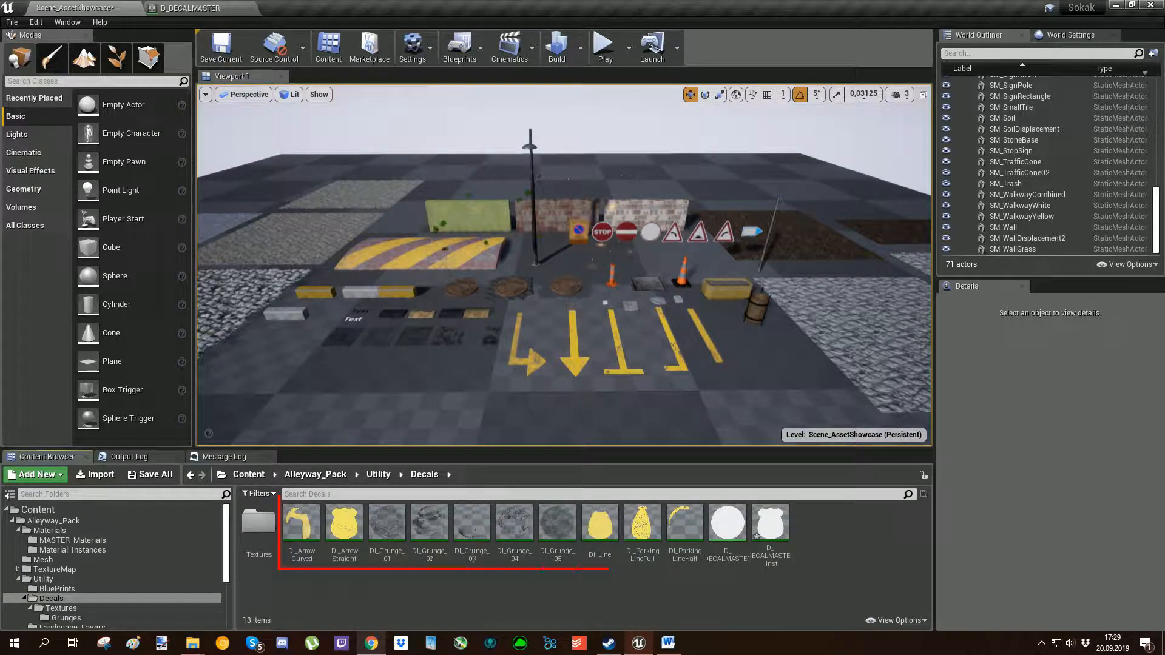
right_click_drag(546, 267, 540, 331)
left_click_drag(302, 535, 307, 407)
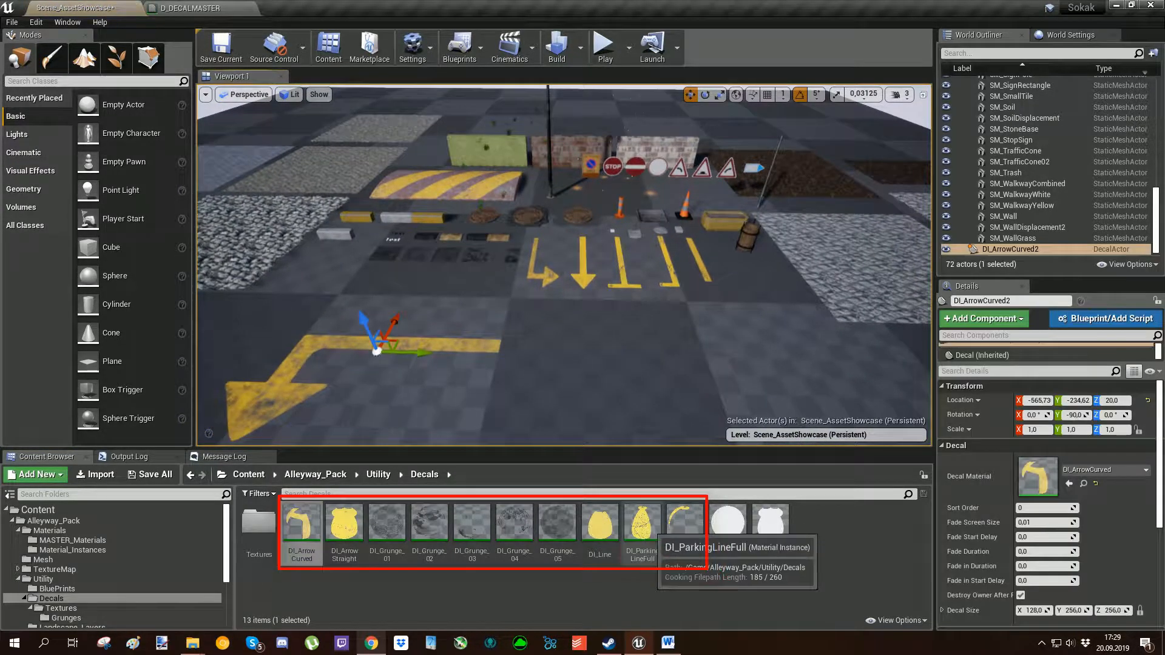
Place the DI_ParkingLineFull and DI_Grunge_01 decals on the floor on either side of the curved arrow.
left_click_drag(642, 524, 716, 377)
right_click_drag(757, 380, 616, 381)
left_click_drag(387, 529, 369, 343)
right_click_drag(368, 342, 285, 400)
Try a DI_Grunge_02 decal on the floor beside the first grunge decal, and delete it.
left_click_drag(429, 523, 328, 188)
right_click_drag(328, 188, 495, 188)
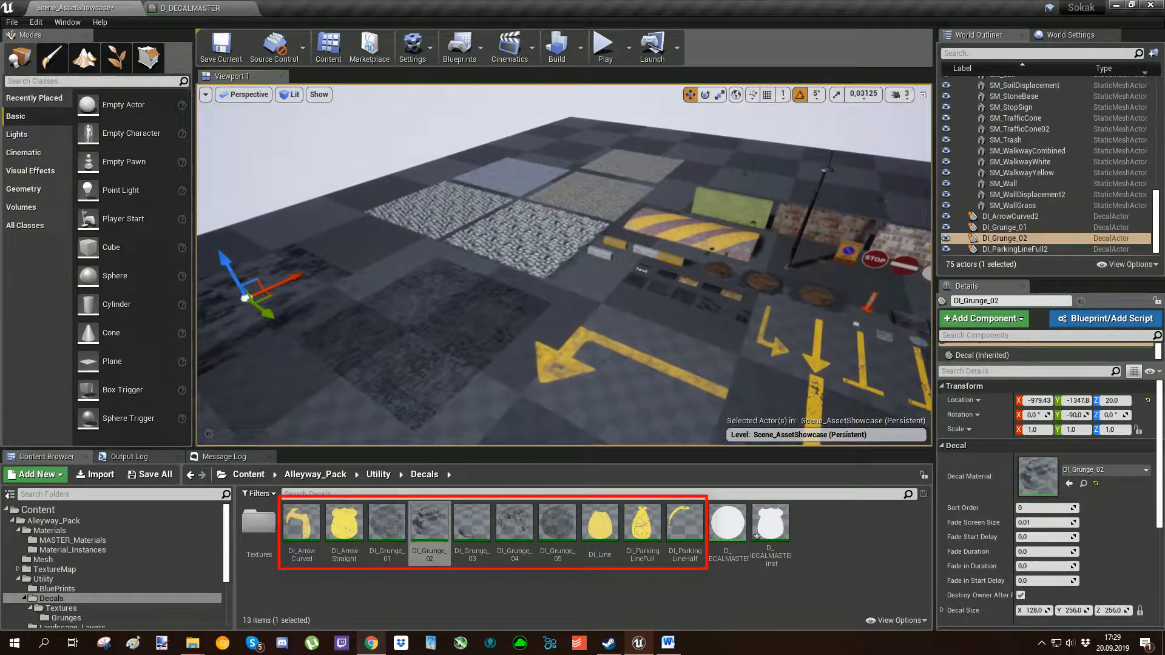
key("Delete")
right_click_drag(564, 267, 652, 276)
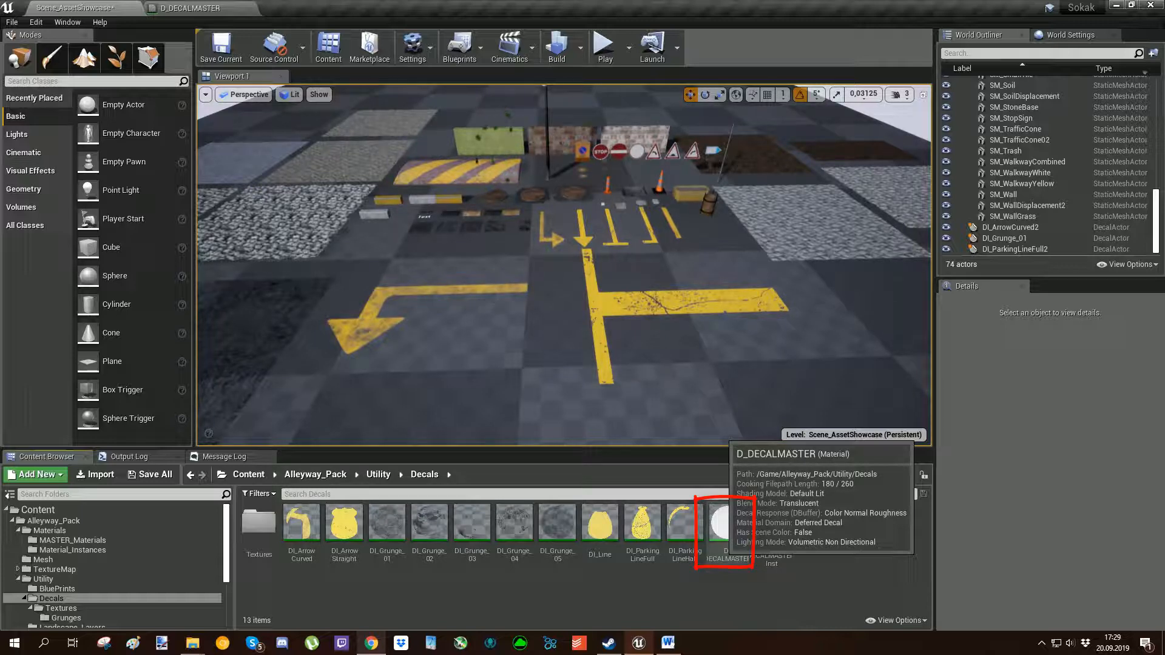
Create a material instance of D_DECALMASTER named D_DECALMASTER_Inst1 and place it as a decal on the floor.
right_click(728, 523)
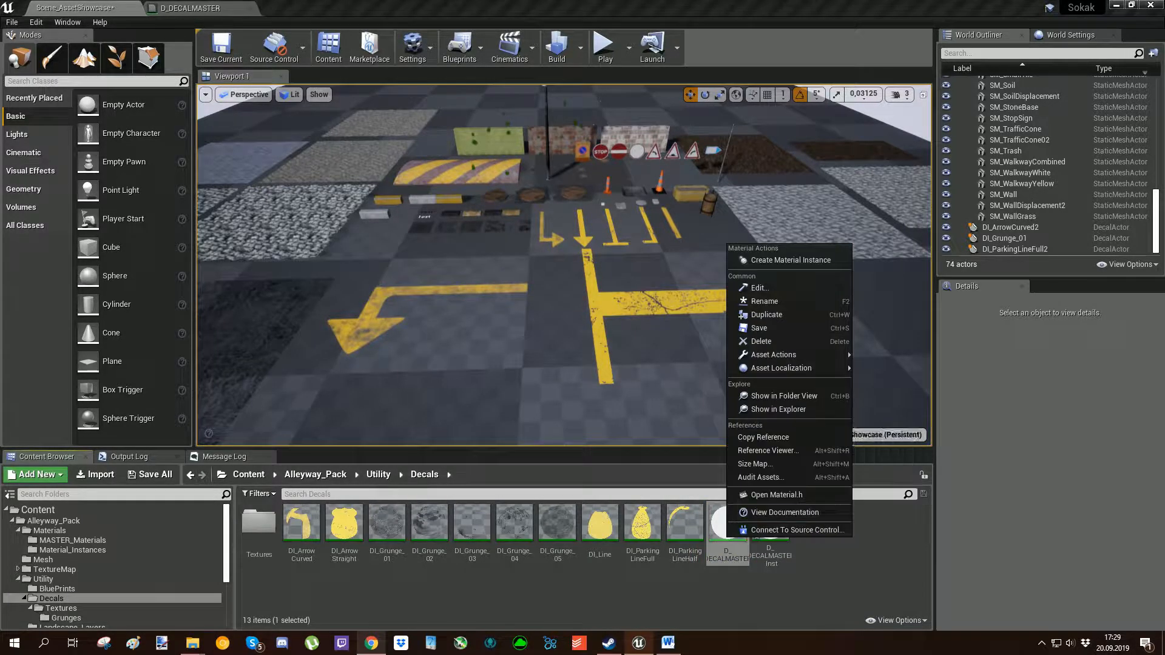
left_click(791, 260)
key("Return")
right_click_drag(728, 292, 582, 349)
left_click_drag(813, 523, 389, 341)
right_click_drag(388, 341, 404, 318)
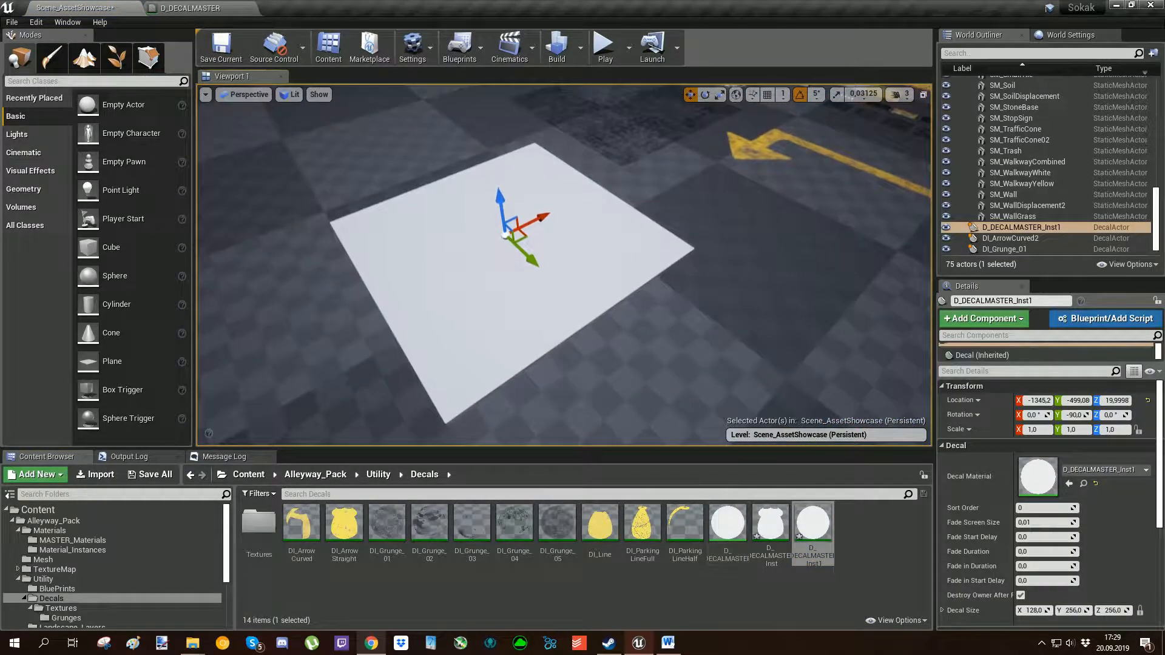
Open D_DECALMASTER_Inst1 for editing and override its DecalTexture with TD_Arrow_Straight from the Decals/Textures folder.
double_click(813, 524)
left_click_drag(316, 7, 734, 51)
left_click_drag(869, 316, 869, 579)
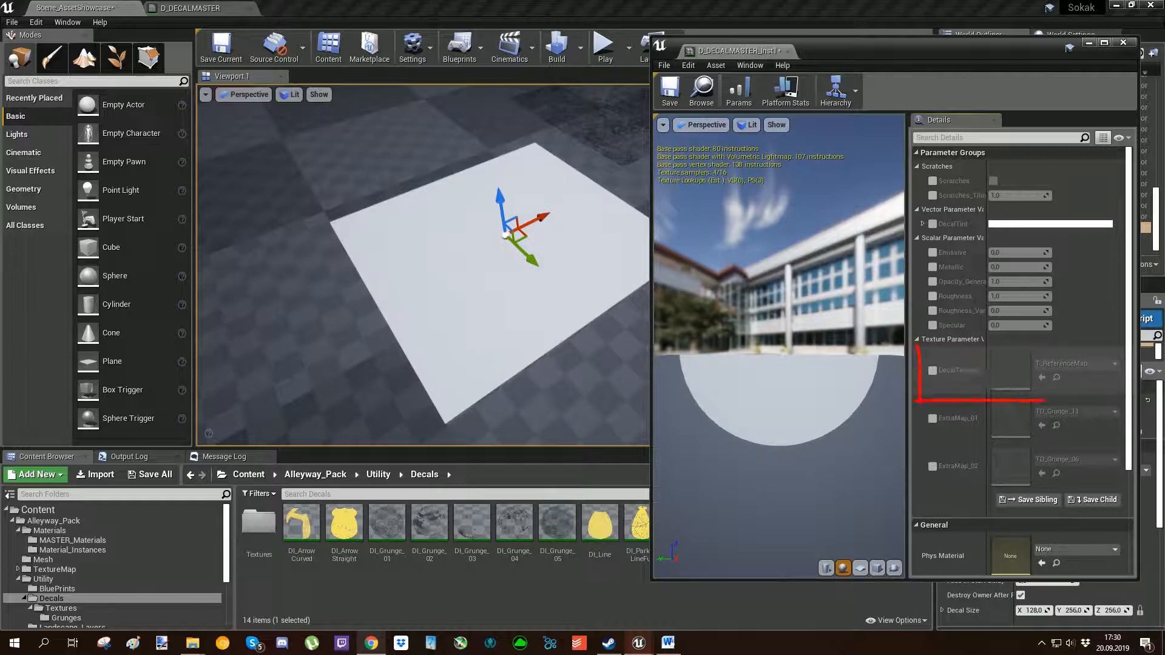
left_click(933, 371)
left_click(315, 592)
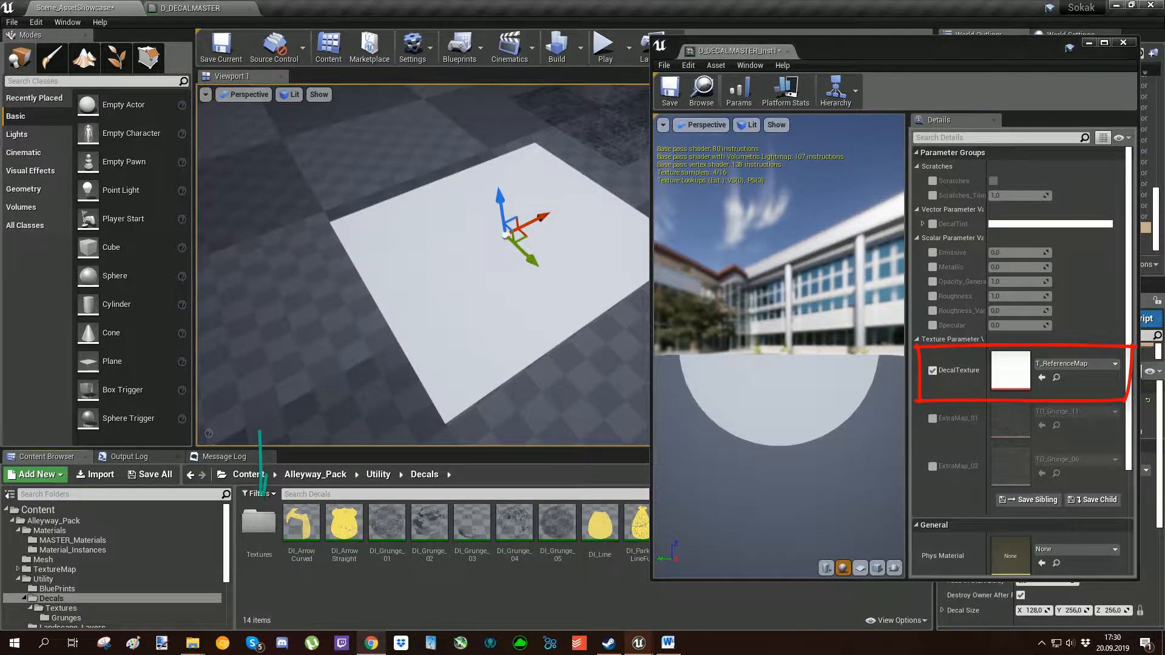
double_click(259, 523)
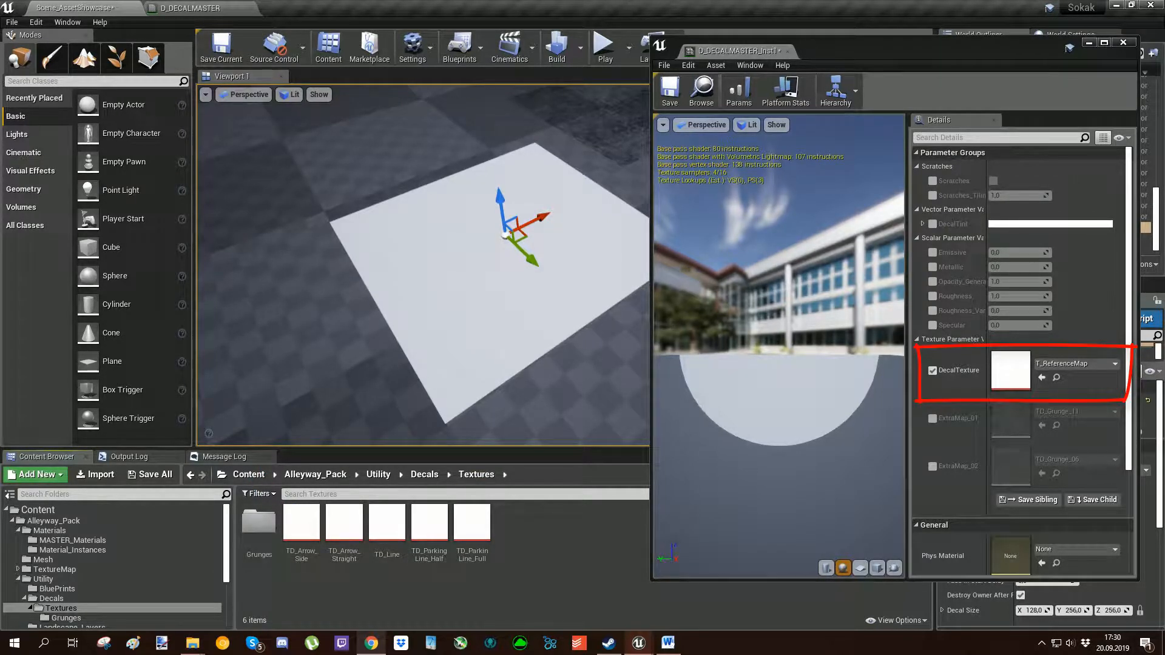
left_click_drag(344, 523, 1010, 372)
Scale the placed decal so the straight arrow has longer, narrower proportions.
right_click_drag(524, 223, 523, 217)
key("r")
left_click_drag(523, 217, 504, 225)
mouse_move(505, 225)
right_mouse_down()
mouse_move(526, 227)
mouse_move(507, 216)
mouse_move(515, 226)
right_mouse_up()
key("w")
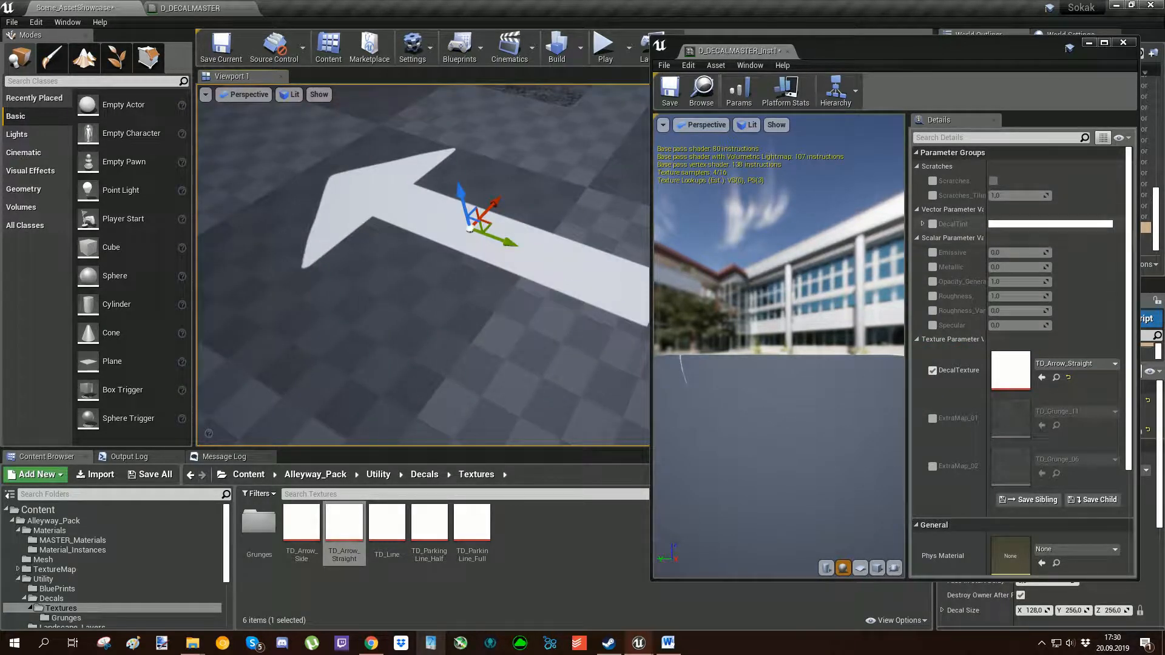
Override the instance's DecalTint with a light salmon colour and turn on its Scratches parameter.
left_click(933, 223)
left_click(1025, 224)
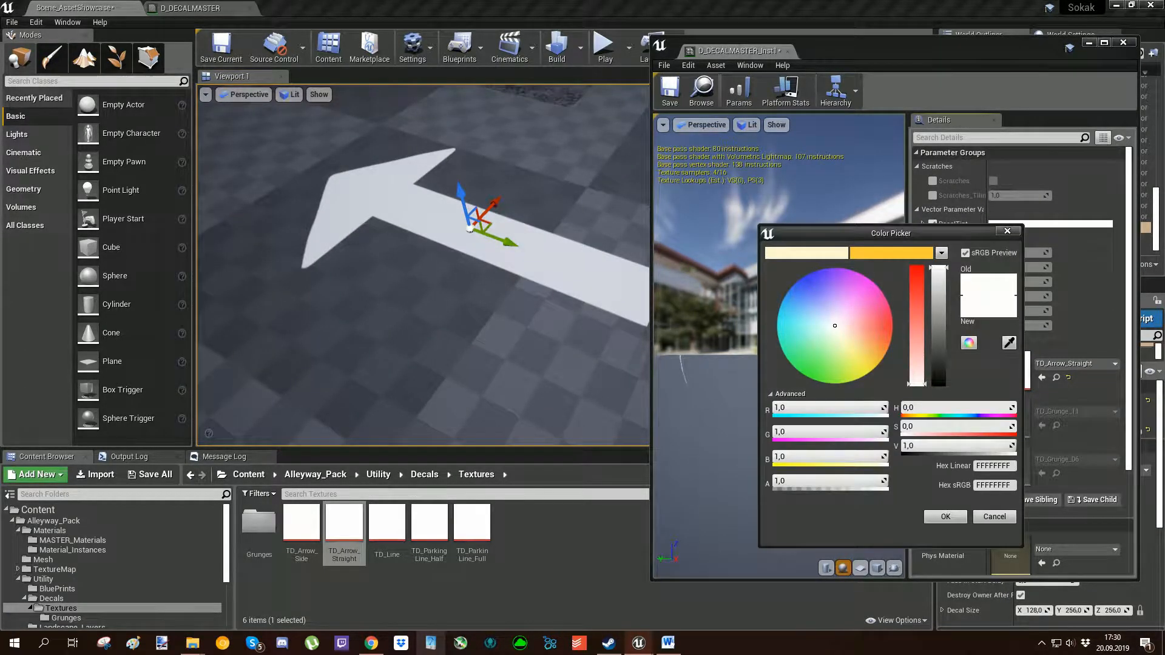
left_click_drag(835, 325, 873, 328)
left_click(945, 517)
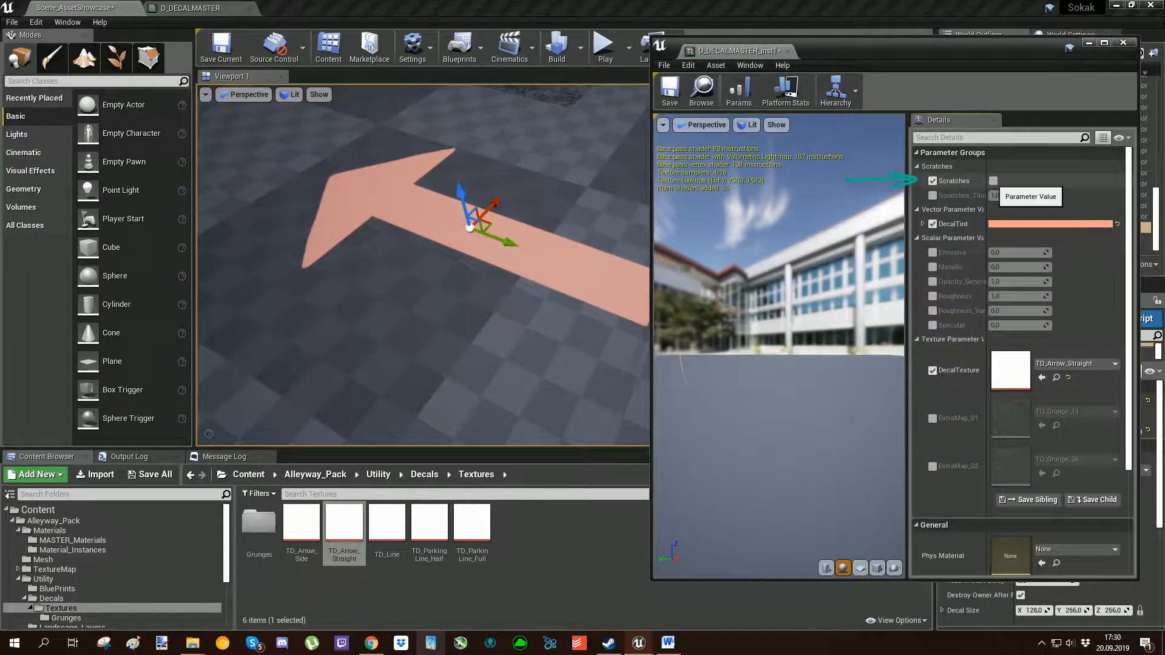
left_click(993, 181)
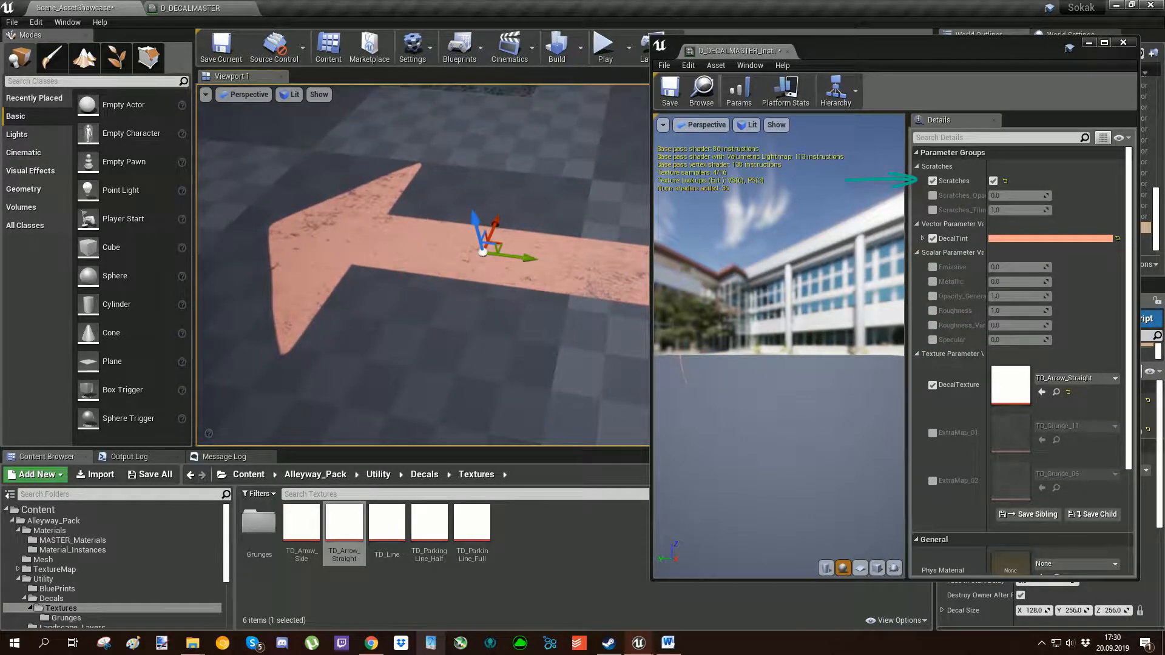
Try lowering the scratches tiling to about 0.88, and reset it to its default.
left_click(933, 210)
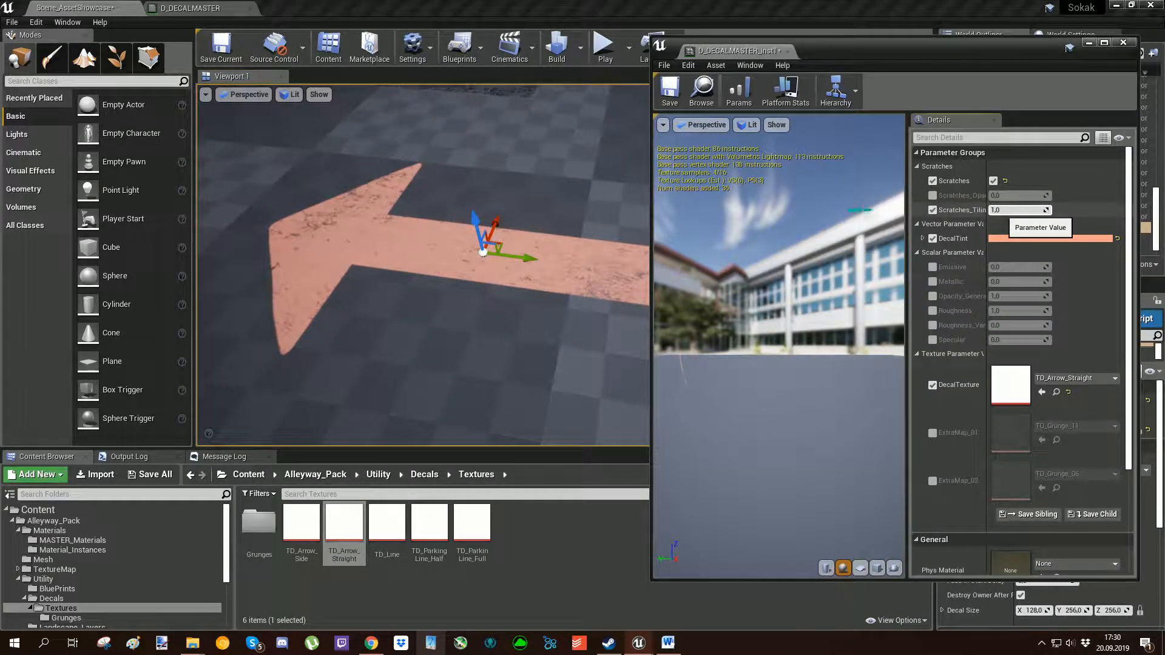
mouse_move(1019, 210)
left_mouse_down()
mouse_move(988, 210)
mouse_move(1001, 210)
left_mouse_up()
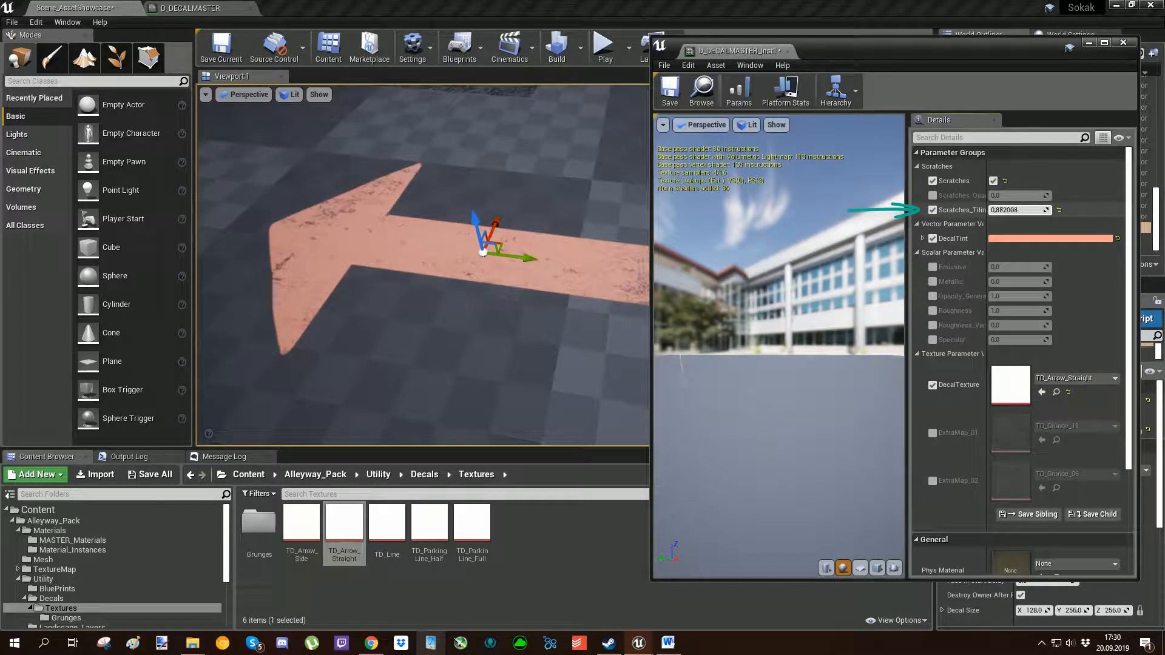
left_click(1059, 210)
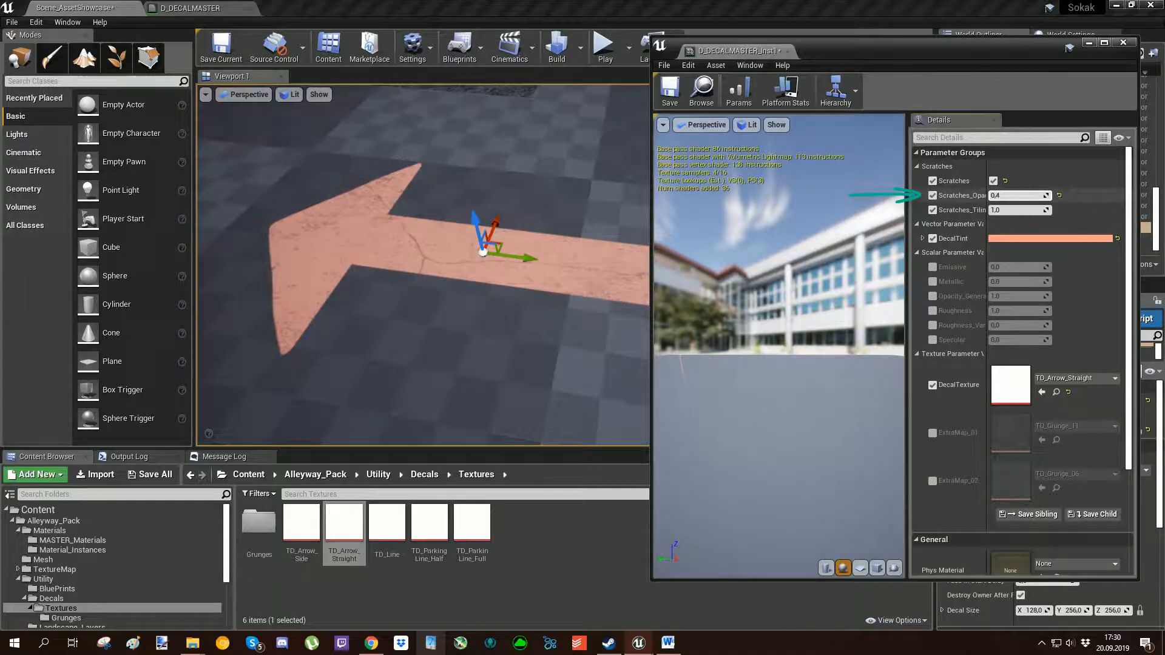
Set the scratches opacity to about 0.34 and enable the ExtraMap_01 and ExtraMap_02 texture overrides.
mouse_move(1019, 195)
left_mouse_down()
mouse_move(1007, 195)
mouse_move(1019, 195)
left_mouse_up()
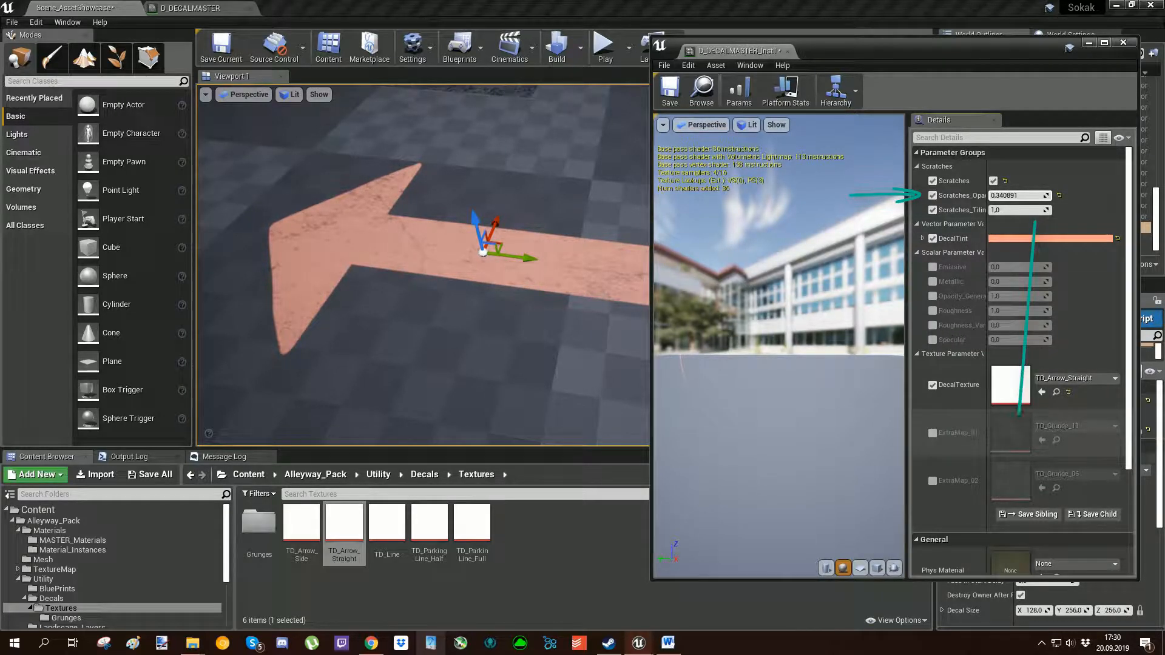
left_click(933, 433)
left_click(932, 481)
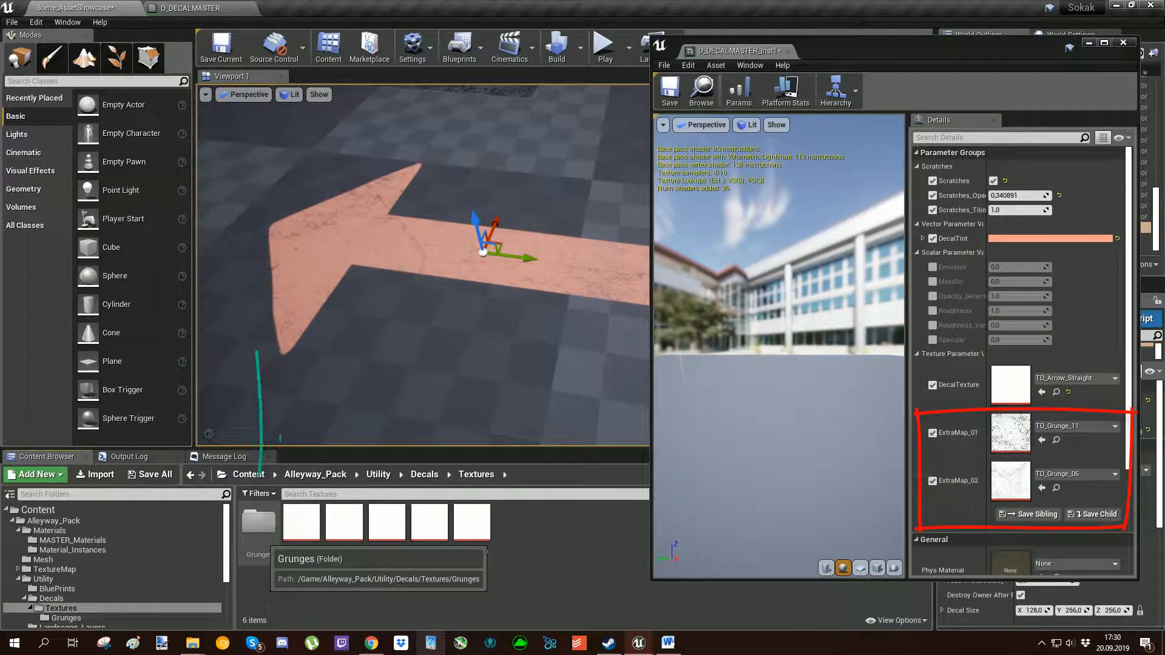
Assign TD_Grunge_07 to ExtraMap_01 and TD_Grunge_03 to ExtraMap_02 from the Grunges folder, raising the scratches opacity to about 0.76.
double_click(259, 523)
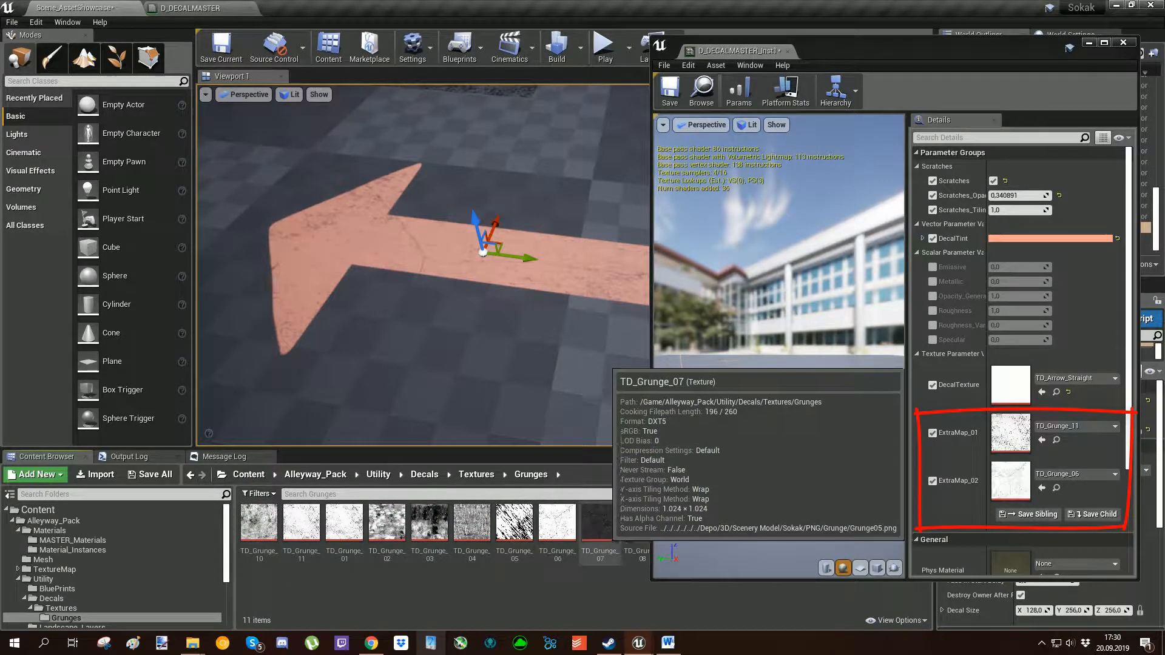
left_click_drag(600, 522, 1016, 438)
left_click_drag(1019, 195, 1046, 195)
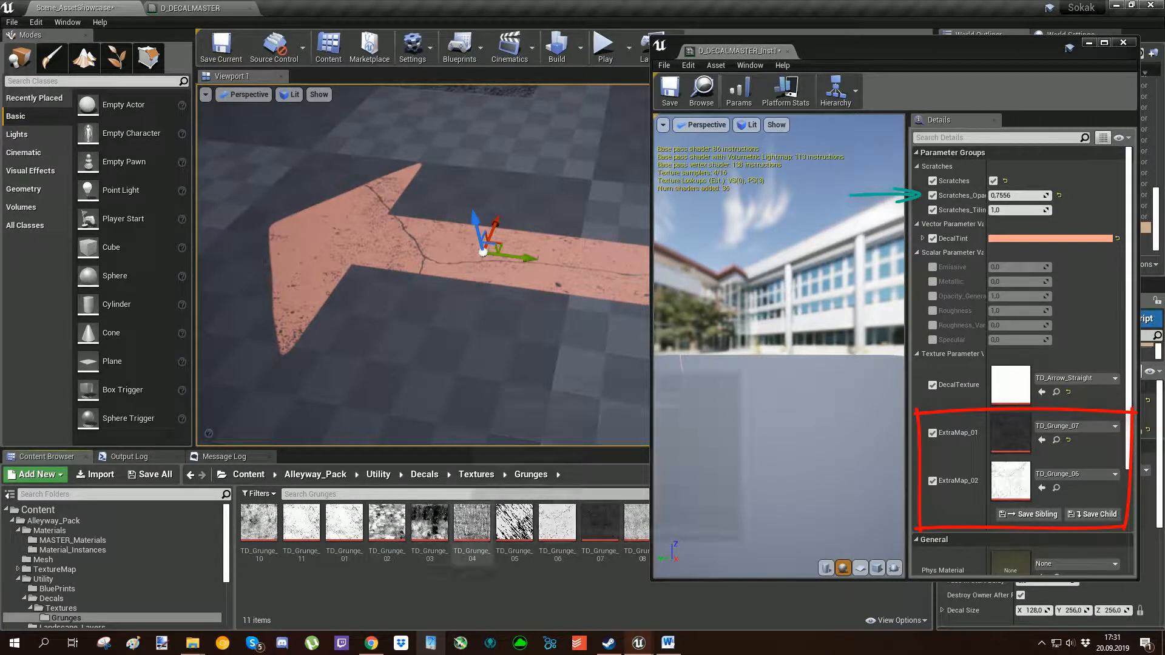
left_click_drag(430, 521, 1010, 482)
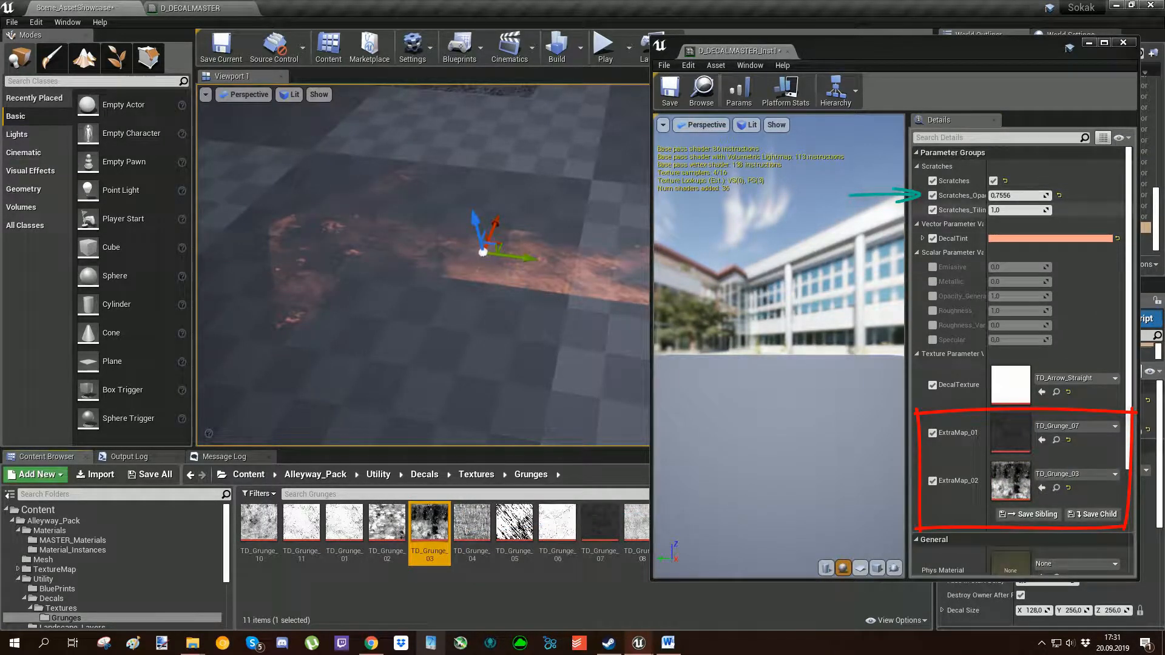
Raise the decal instance's scratches opacity to about 3.15.
left_click_drag(1018, 195, 1031, 196)
mouse_move(1018, 195)
left_mouse_down()
mouse_move(1049, 195)
mouse_move(1032, 196)
left_mouse_up()
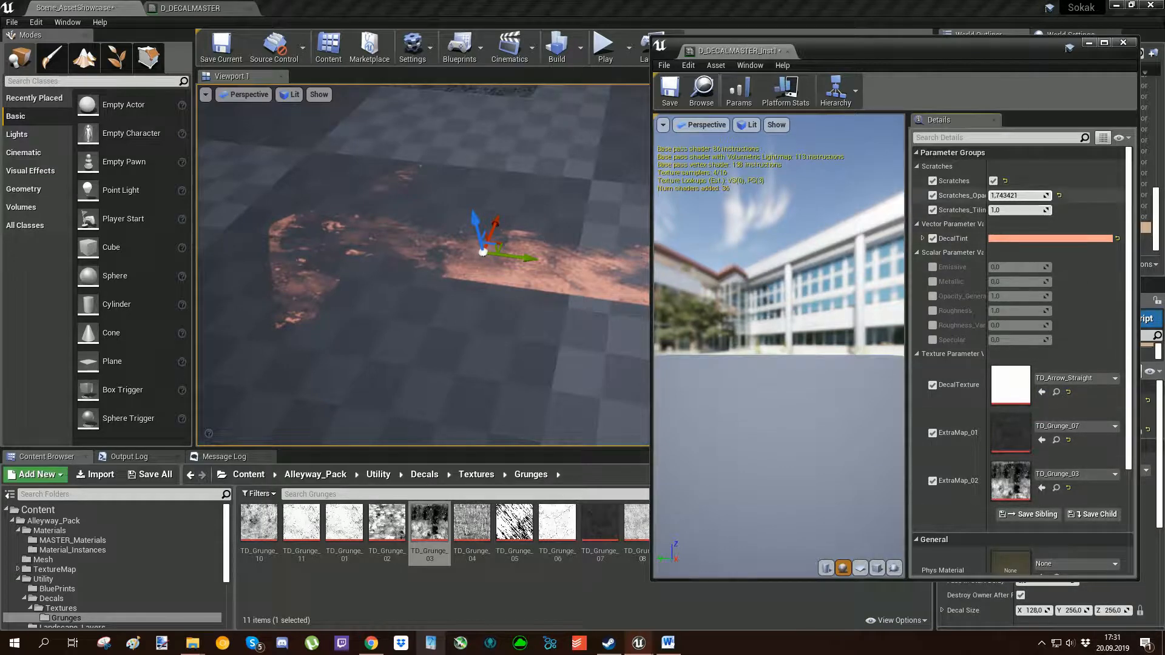
left_click_drag(1031, 196, 1046, 195)
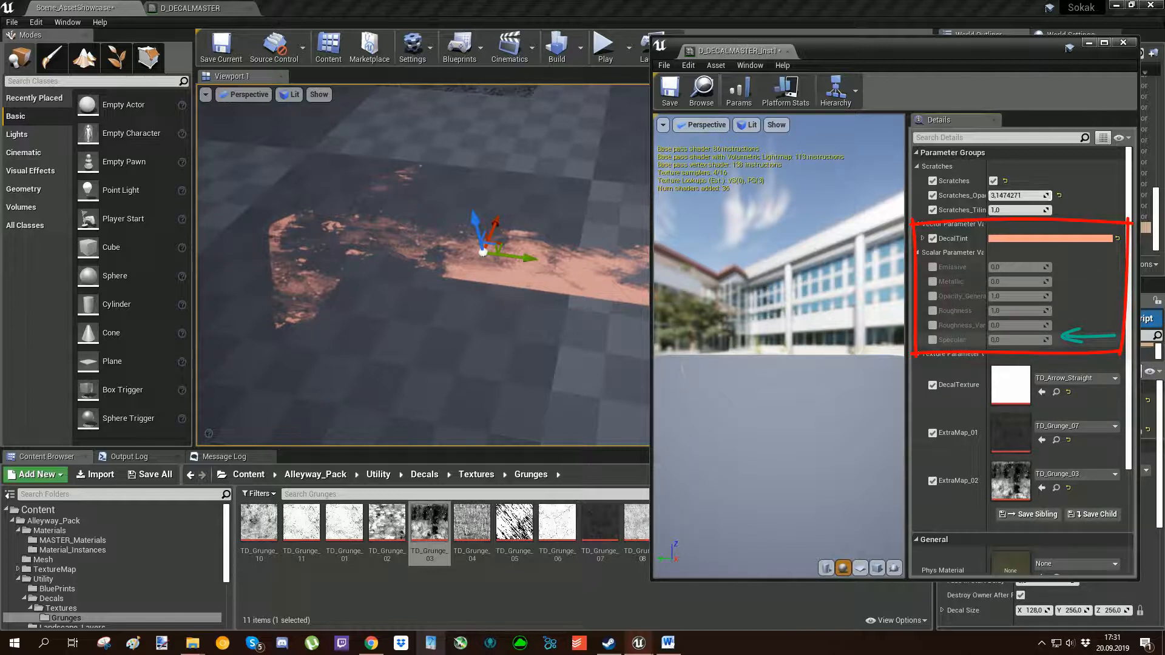
Override Specular at its default value, and set Roughness to about 1.07 and Roughness_Variation to 0.4.
left_click_drag(1019, 340, 1031, 340)
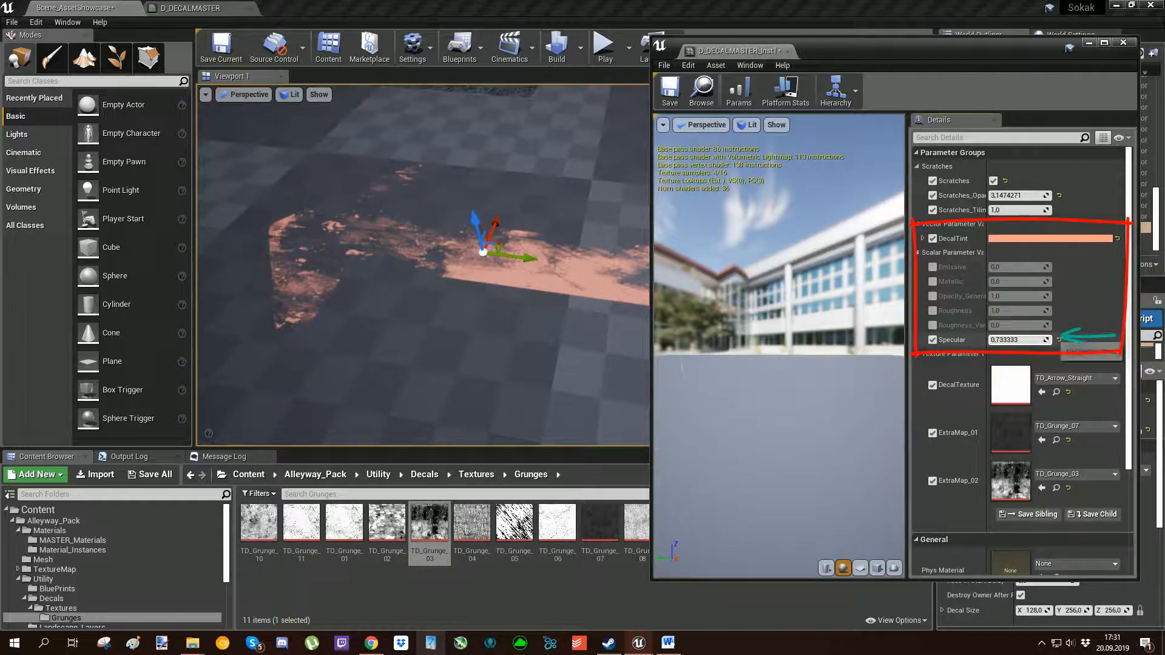
left_click(1059, 340)
left_click(933, 310)
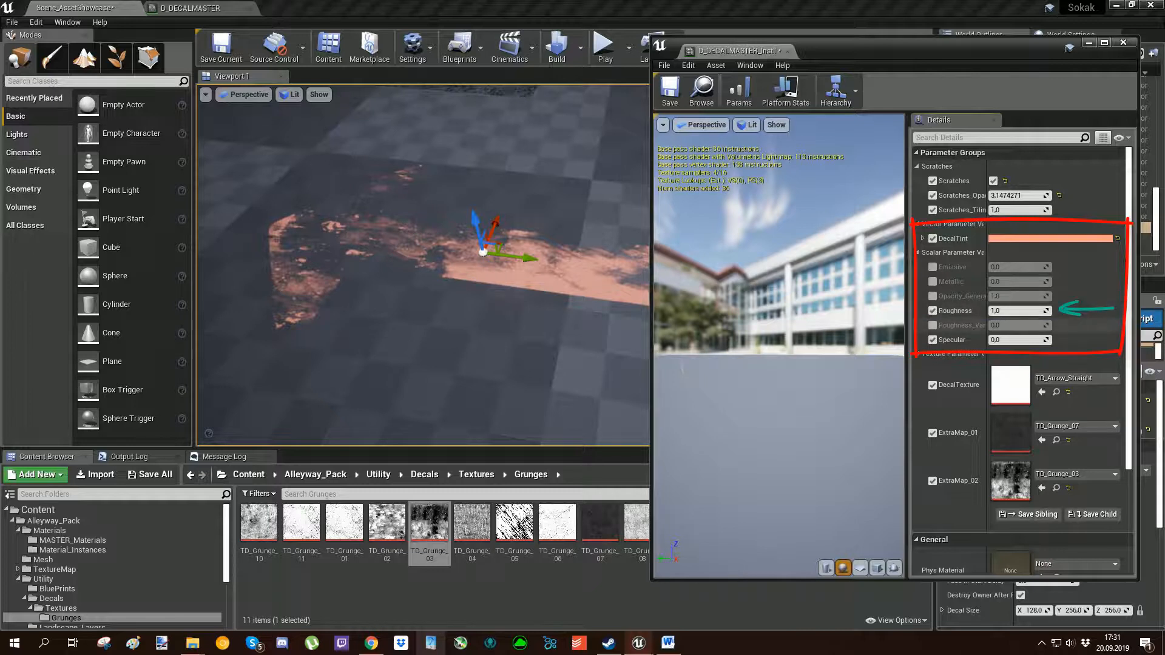
left_click(932, 325)
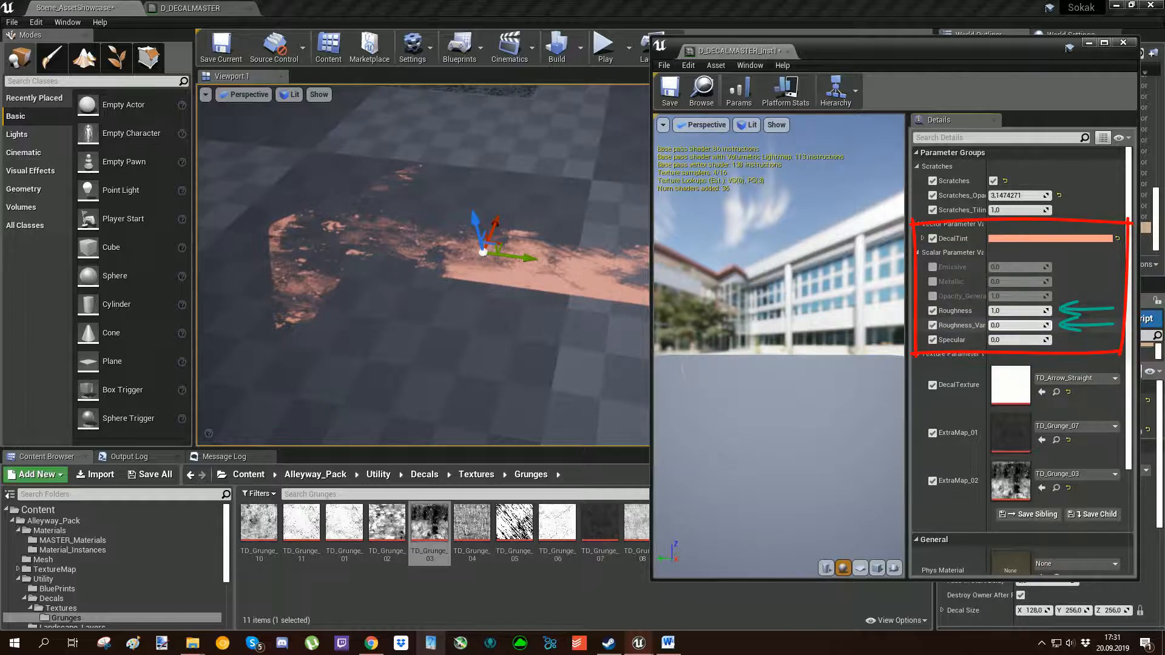
mouse_move(1020, 325)
left_mouse_down()
mouse_move(1034, 310)
mouse_move(1031, 281)
mouse_move(1007, 281)
left_mouse_up()
Override Opacity_General and Emissive, try raising each and reset both to their defaults, leaving the Metallic override off.
left_click(933, 281)
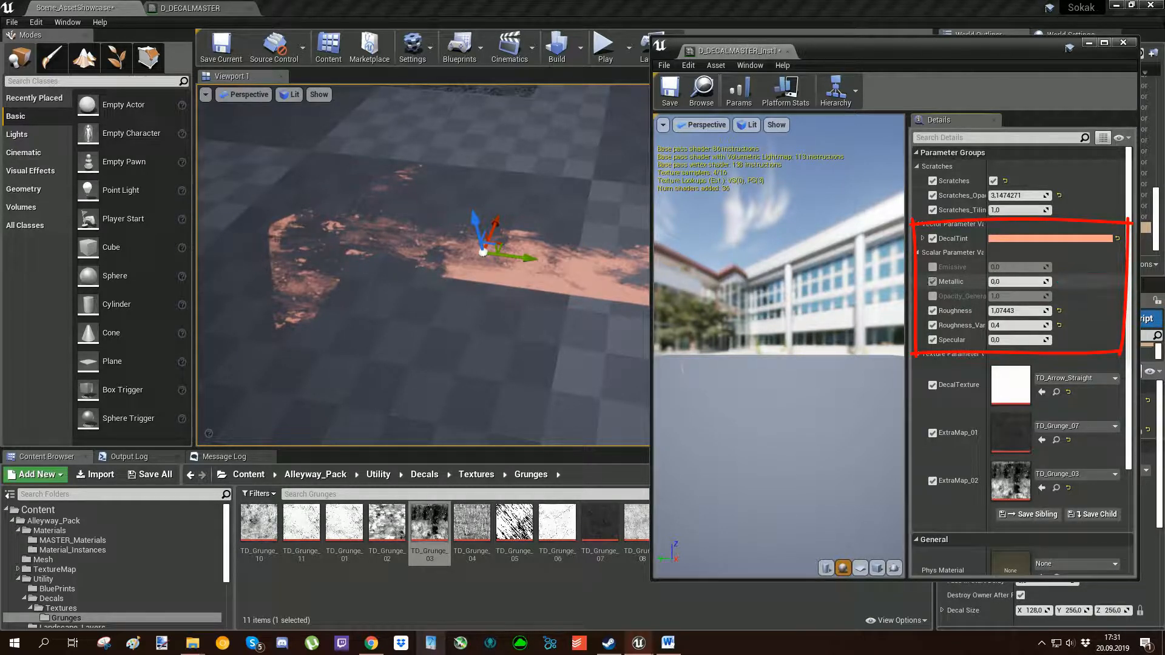
left_click(932, 281)
left_click(933, 296)
mouse_move(1021, 296)
left_mouse_down()
mouse_move(1010, 296)
mouse_move(1030, 297)
left_mouse_up()
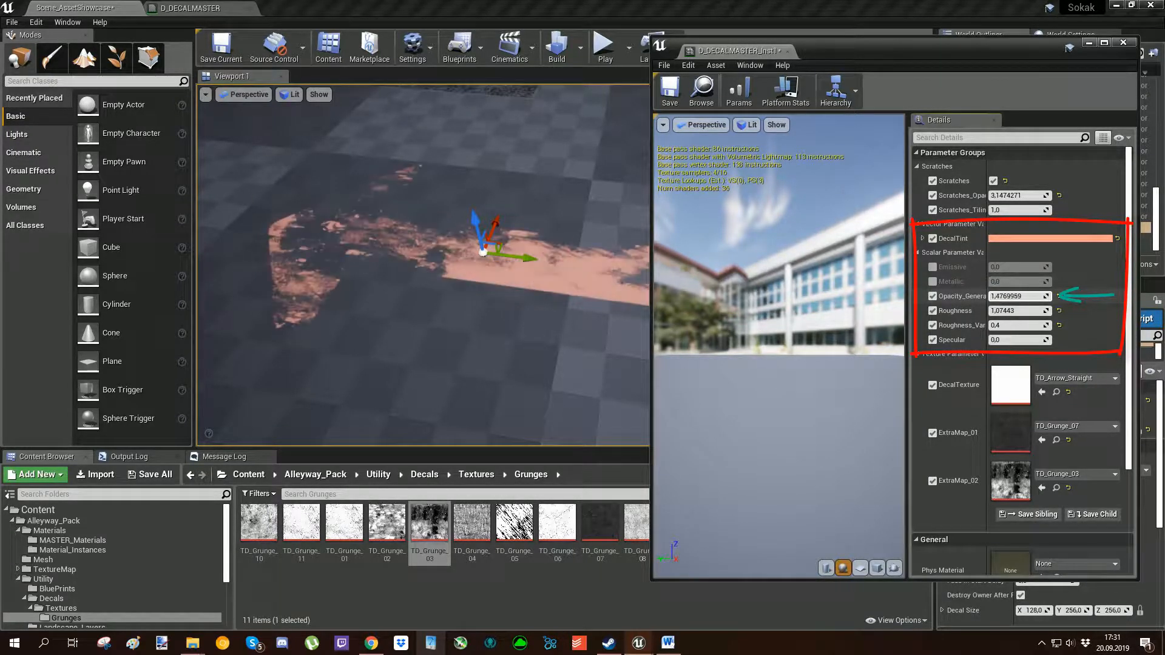
left_click(1059, 297)
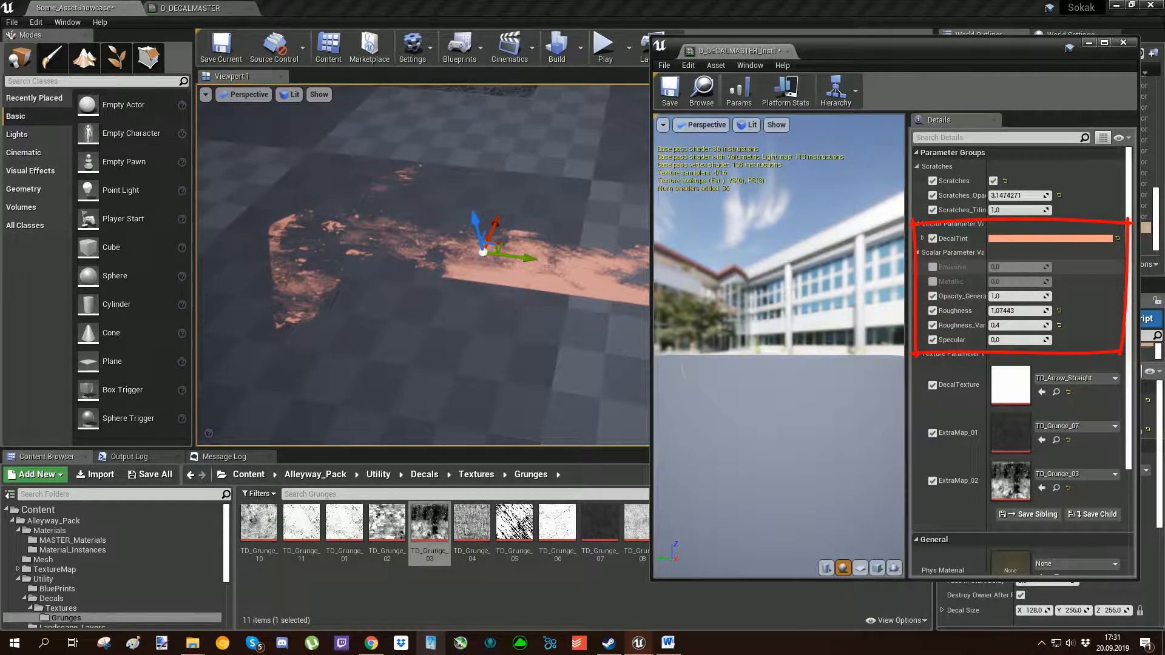
left_click_drag(1019, 267, 1040, 267)
left_click(1058, 267)
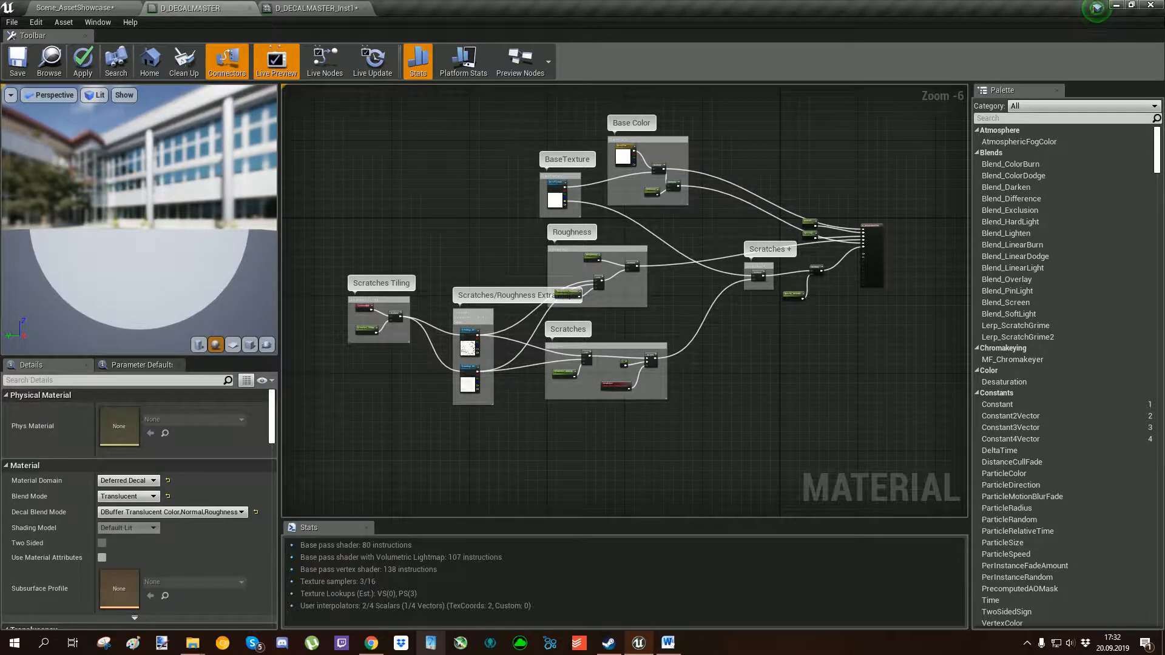
Compare the BaseTexture and extra map nodes in the D_DECALMASTER graph with the texture parameters of its material instance.
scroll(555, 197, "up", 4)
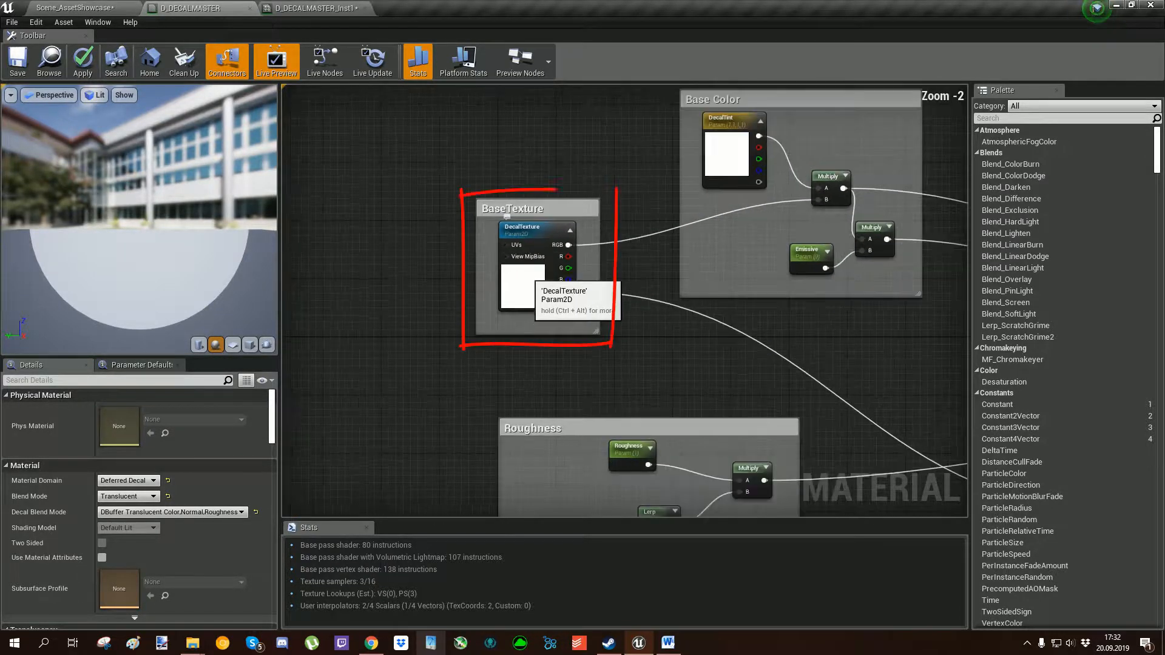
left_click(285, 8)
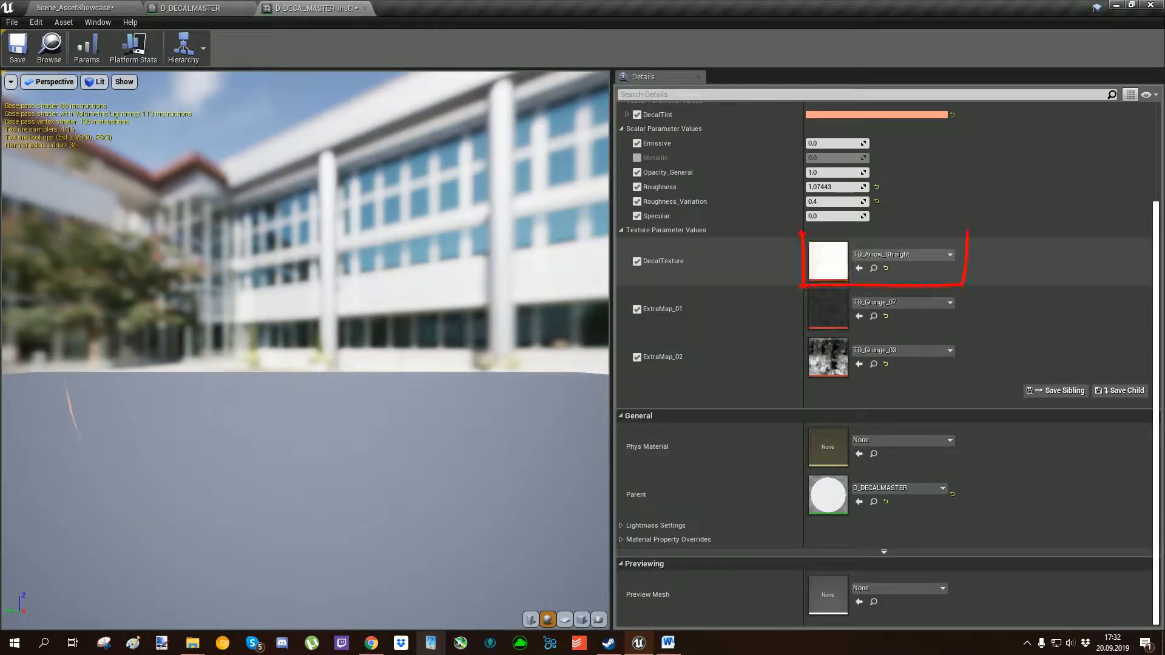
left_click_drag(303, 364, 437, 388)
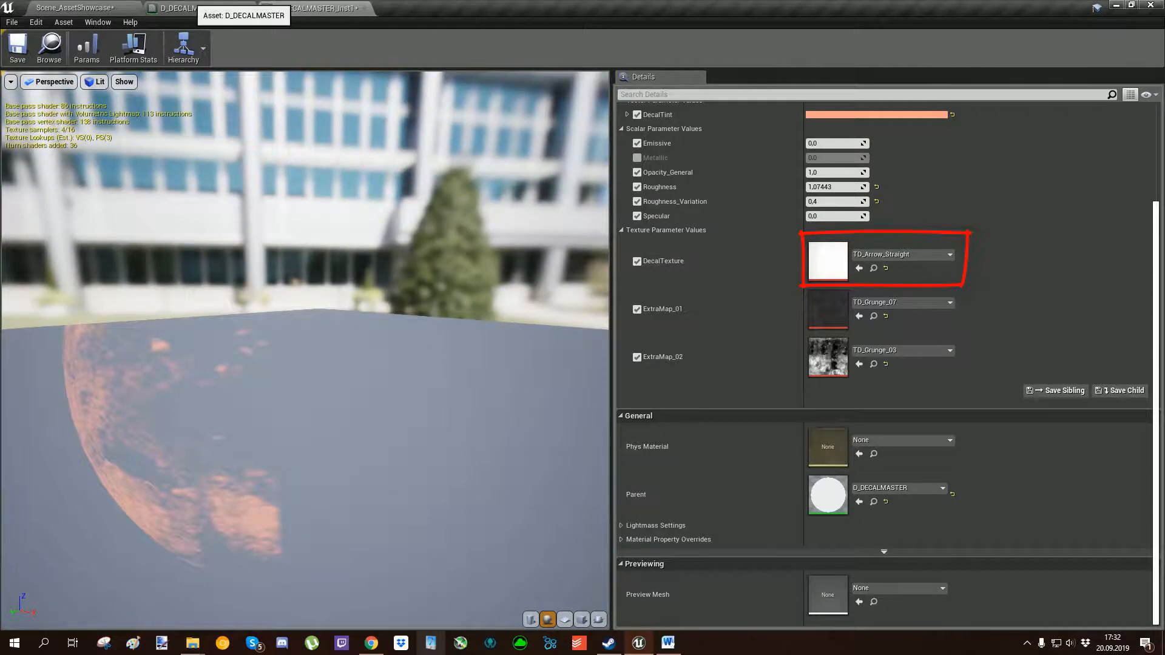
left_click(191, 8)
scroll(608, 344, "down", 3)
mouse_move(625, 370)
right_mouse_down()
mouse_move(483, 229)
mouse_move(739, 205)
mouse_move(744, 175)
mouse_move(712, 107)
right_mouse_up()
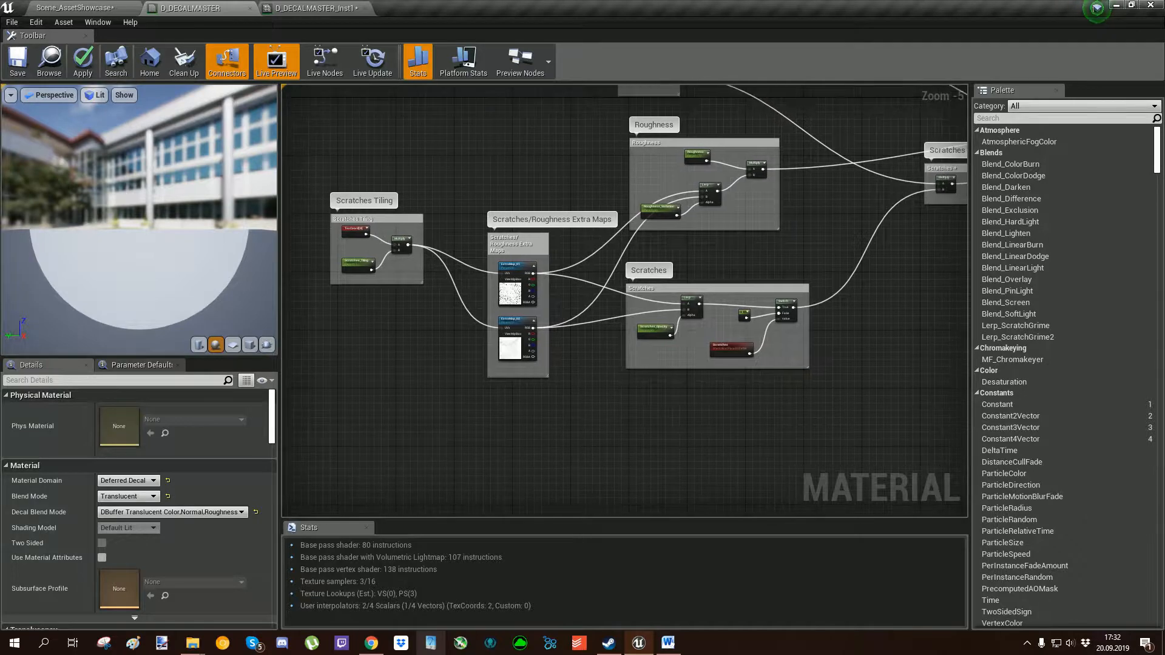
scroll(533, 285, "up", 2)
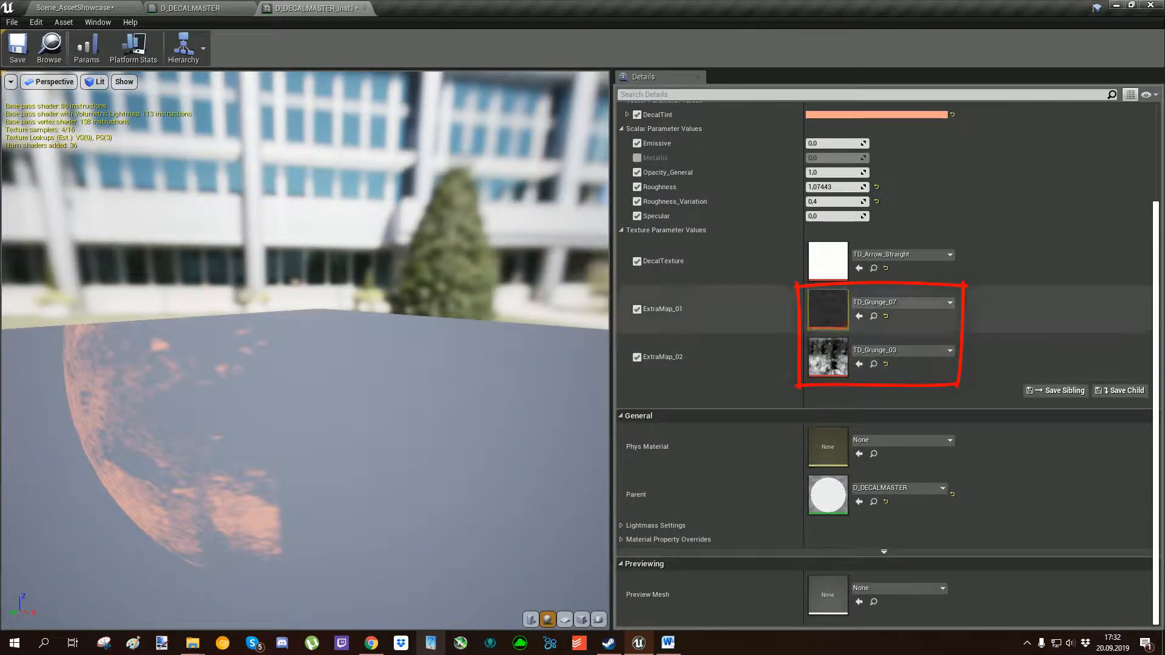
left_click(190, 8)
mouse_move(461, 316)
right_mouse_down()
mouse_move(547, 408)
mouse_move(539, 419)
right_mouse_up()
scroll(485, 297, "up", 5)
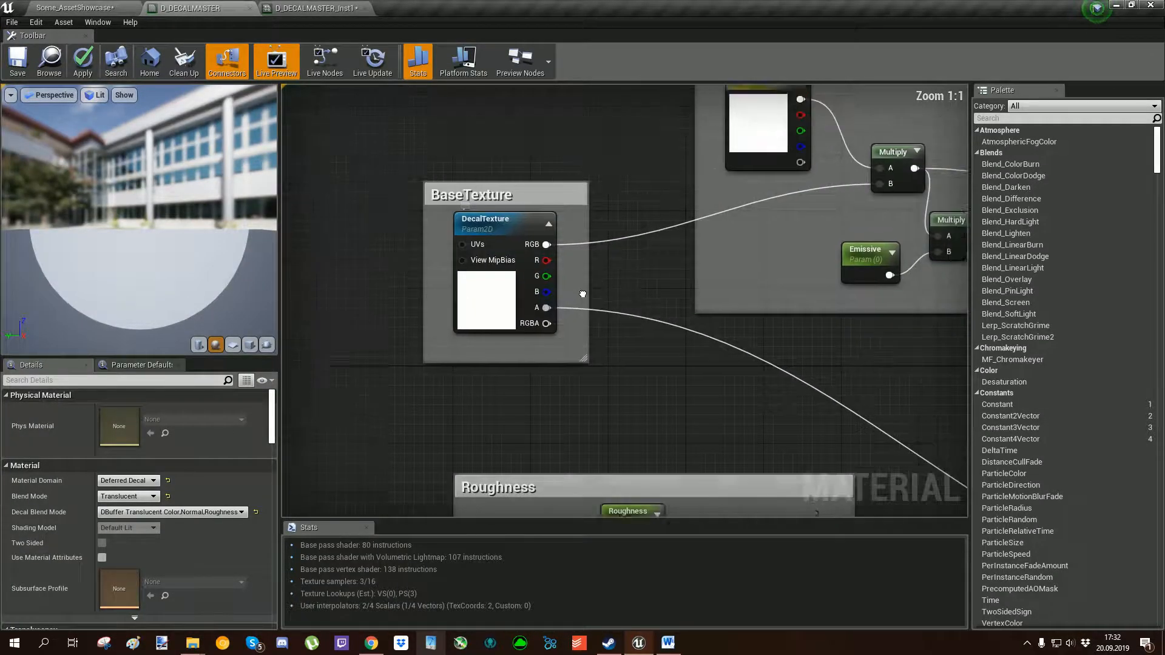
Examine how DecalTexture and DecalTint multiply in the Base Color group, and compare with the instance's DecalTint parameter.
scroll(485, 297, "down", 1)
right_click_drag(486, 297, 358, 338)
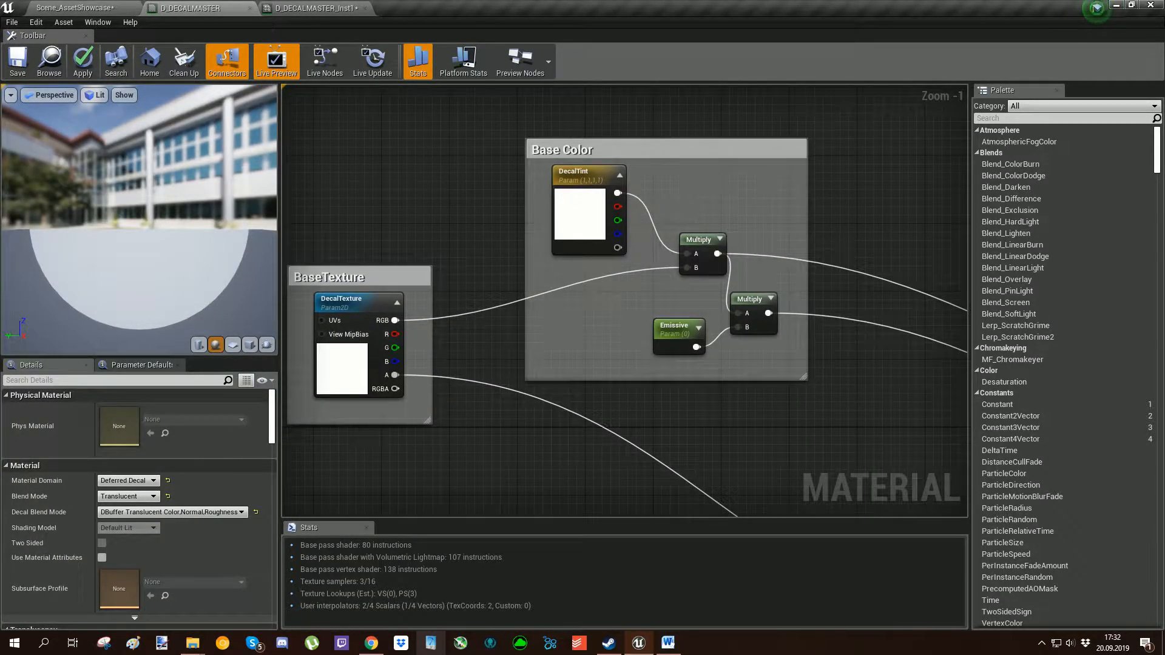
left_click_drag(516, 243, 512, 386)
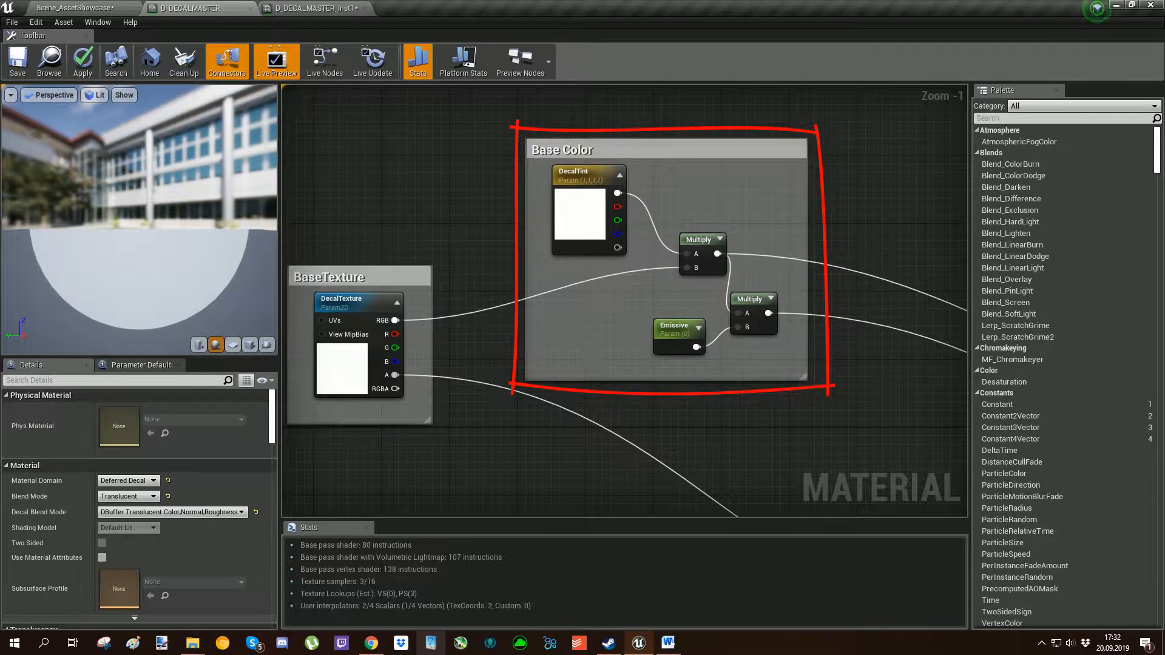
right_click_drag(722, 259, 686, 268)
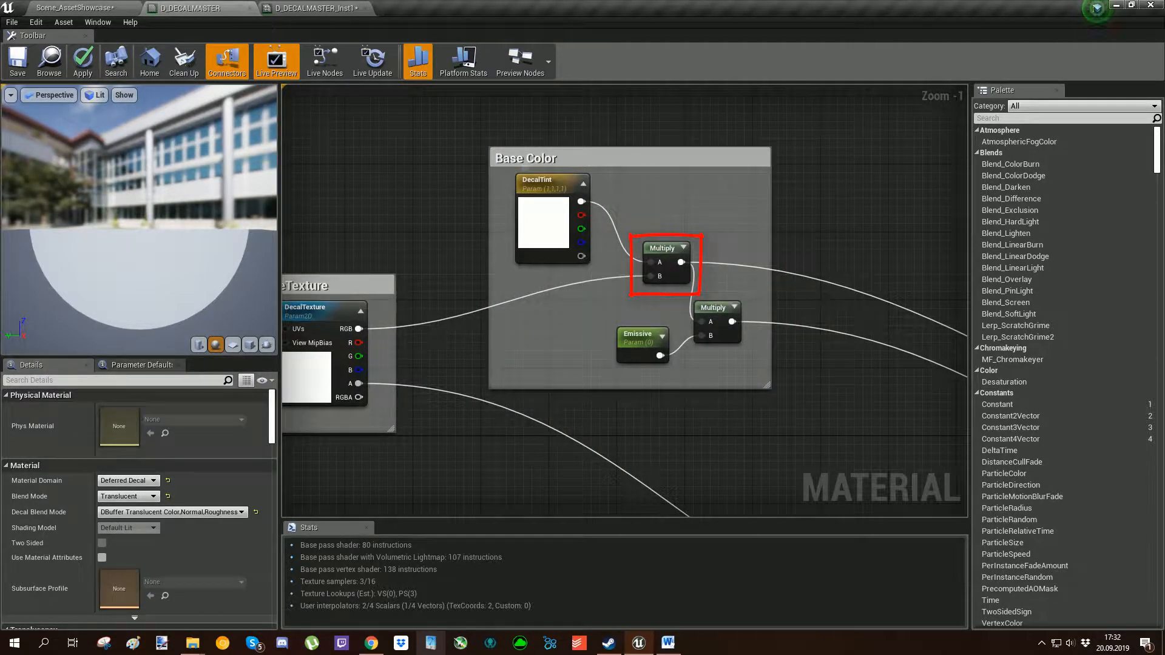
left_click_drag(603, 212, 605, 162)
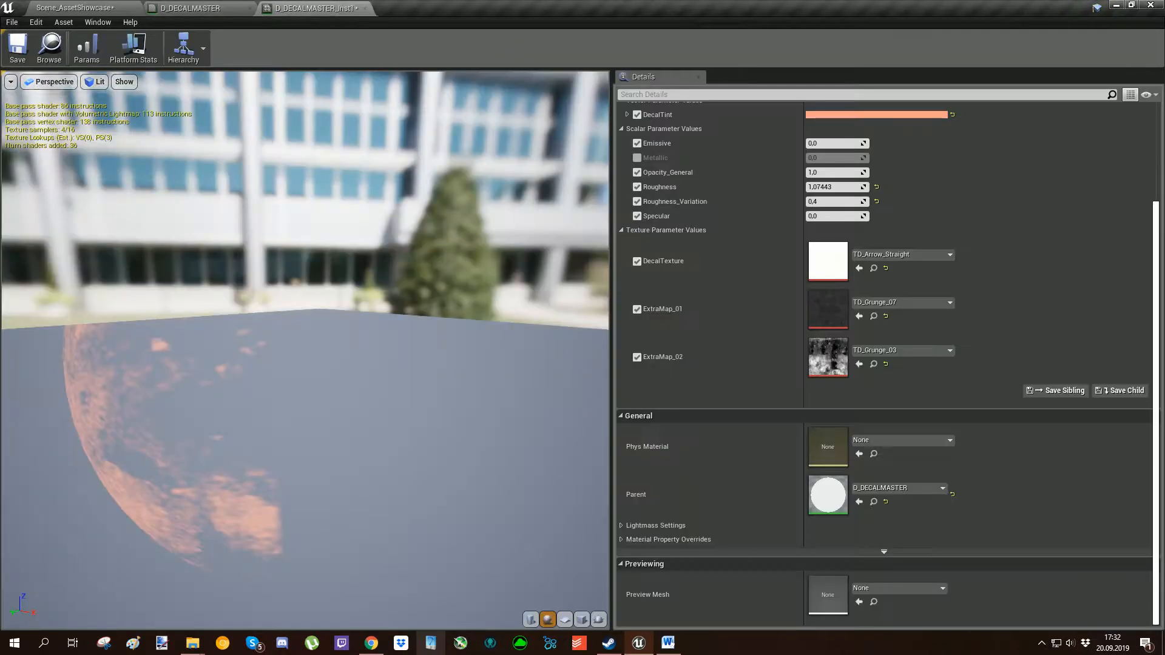
scroll(886, 364, "up", 3)
left_click_drag(1020, 153, 965, 153)
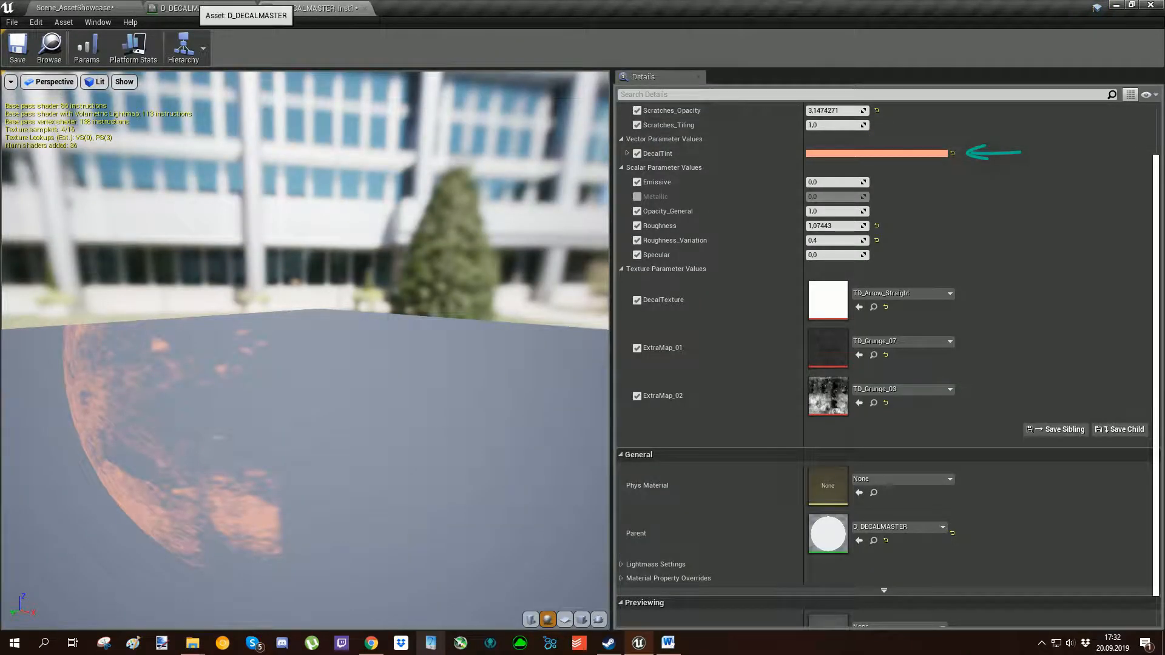
left_click(193, 8)
Trace the Base Color group's DecalTint and Emissive multiply outputs to the D_DECALMASTER output node.
right_click_drag(730, 315, 656, 273)
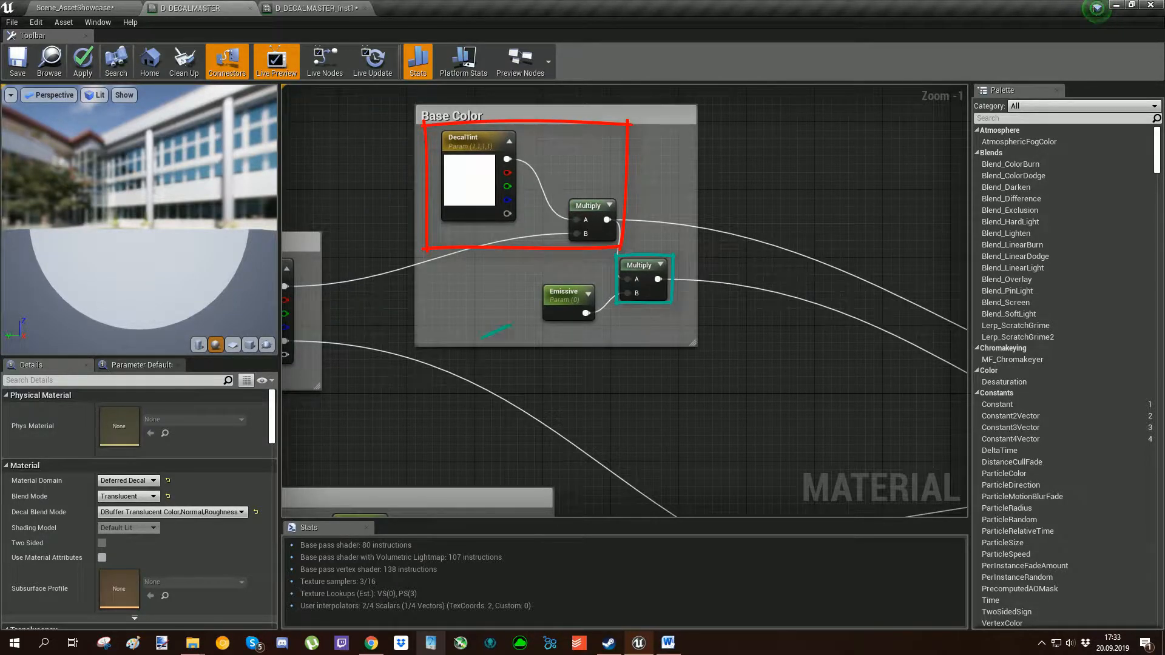
scroll(731, 326, "down", 2)
right_click_drag(731, 326, 490, 199)
right_click_drag(819, 354, 589, 323)
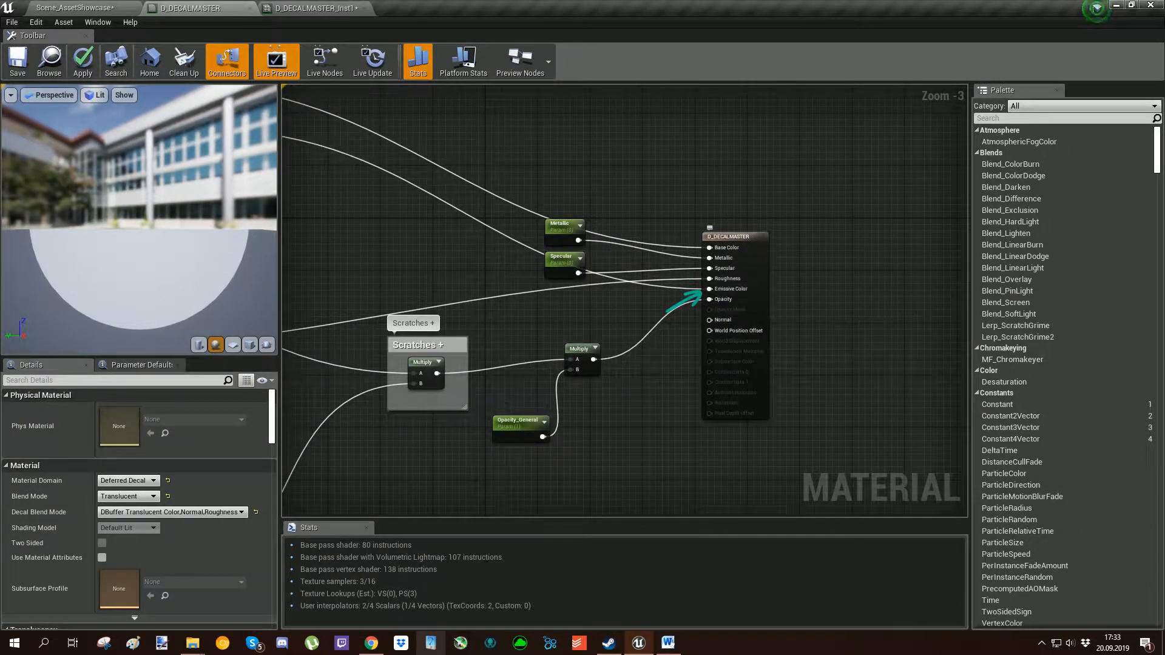
right_click_drag(408, 184, 835, 376)
scroll(491, 238, "up", 3)
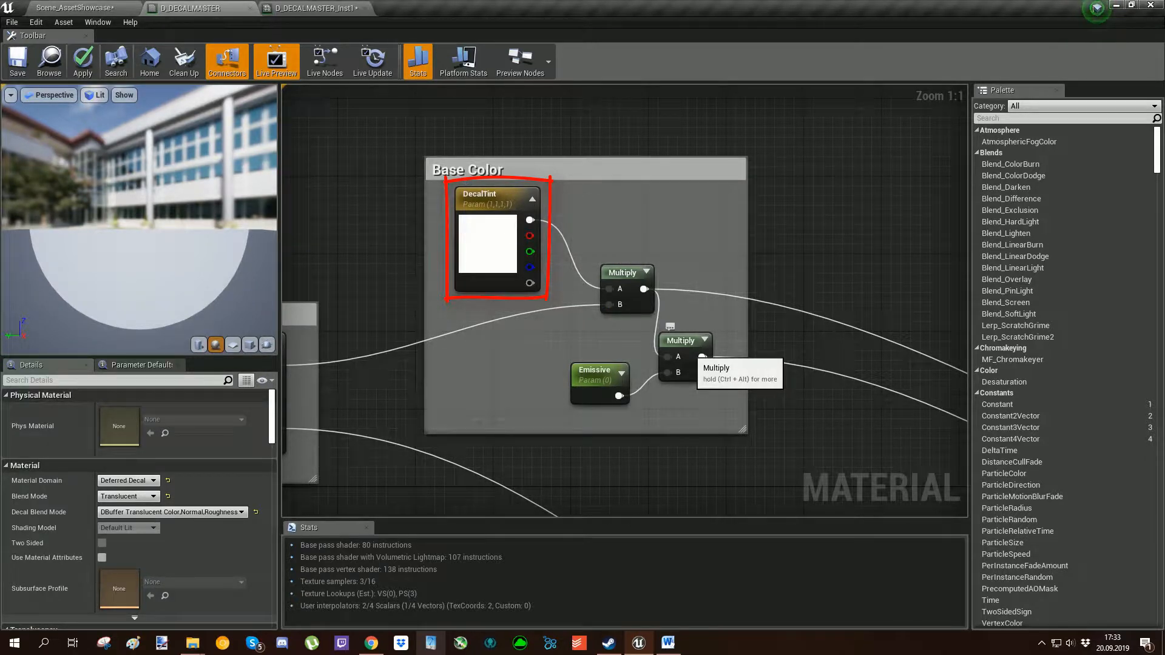
Examine how the Scratches Tiling group feeds ExtraMap_01 and ExtraMap_02 and how both maps enter the Scratches group's Lerp.
scroll(702, 358, "down", 7)
right_click_drag(692, 356, 654, 212)
scroll(422, 346, "up", 4)
mouse_move(421, 346)
right_mouse_down()
mouse_move(519, 412)
mouse_move(572, 427)
mouse_move(715, 418)
mouse_move(741, 446)
right_mouse_up()
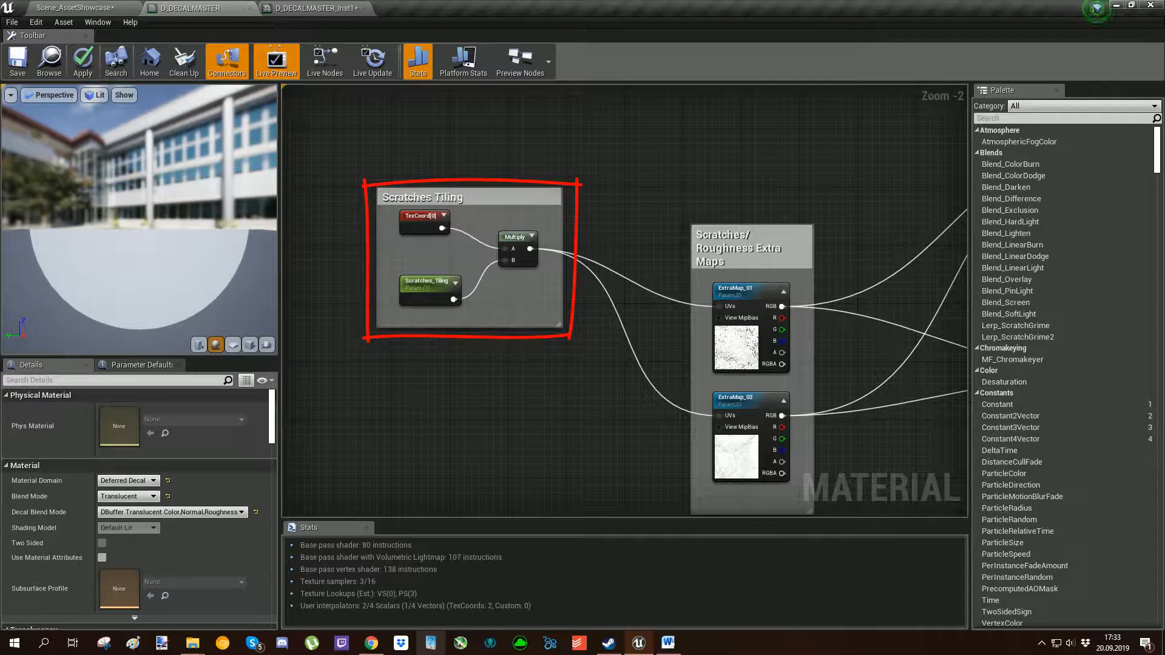
mouse_move(816, 421)
right_mouse_down()
mouse_move(657, 385)
mouse_move(471, 411)
mouse_move(451, 431)
mouse_move(494, 333)
mouse_move(479, 260)
mouse_move(448, 233)
mouse_move(487, 217)
right_mouse_up()
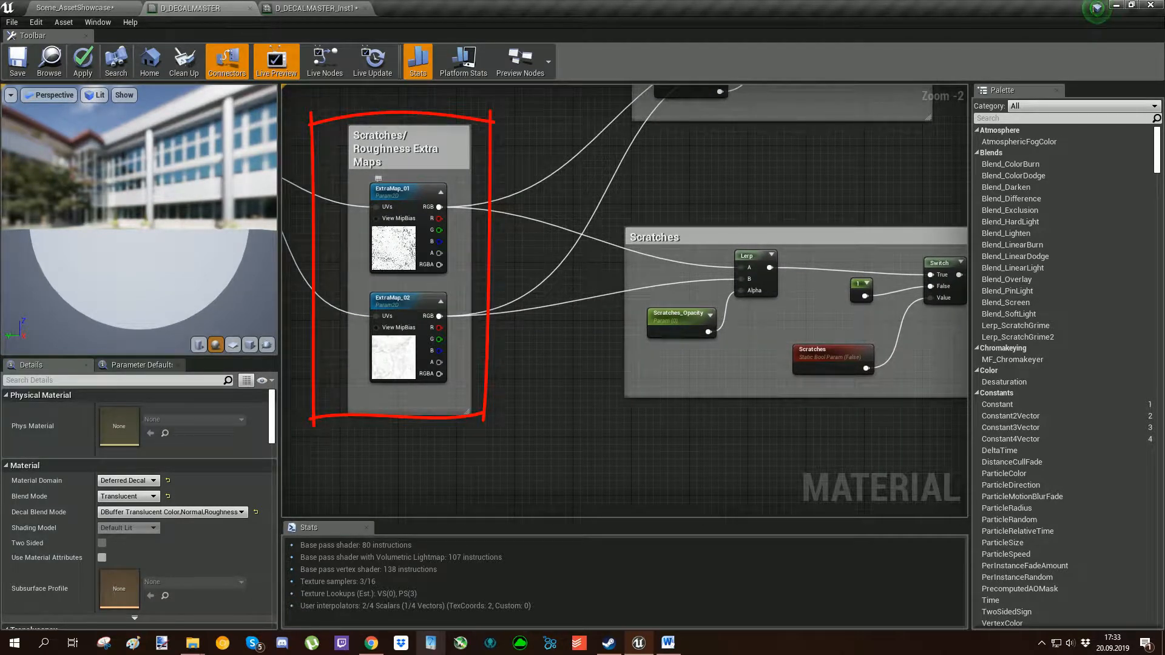
right_click_drag(738, 299, 718, 292)
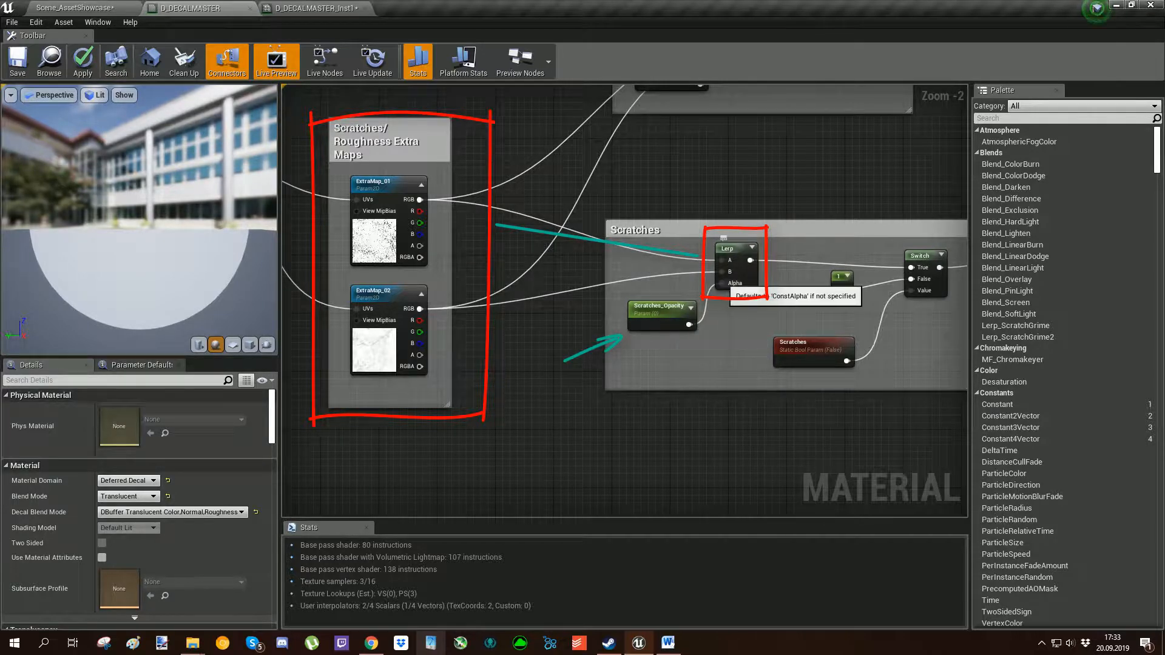
Examine the Scratches bool parameter and its Switch node, and follow how their output combines with the base texture's alpha.
mouse_move(789, 298)
right_mouse_down()
mouse_move(624, 278)
mouse_move(646, 286)
right_mouse_up()
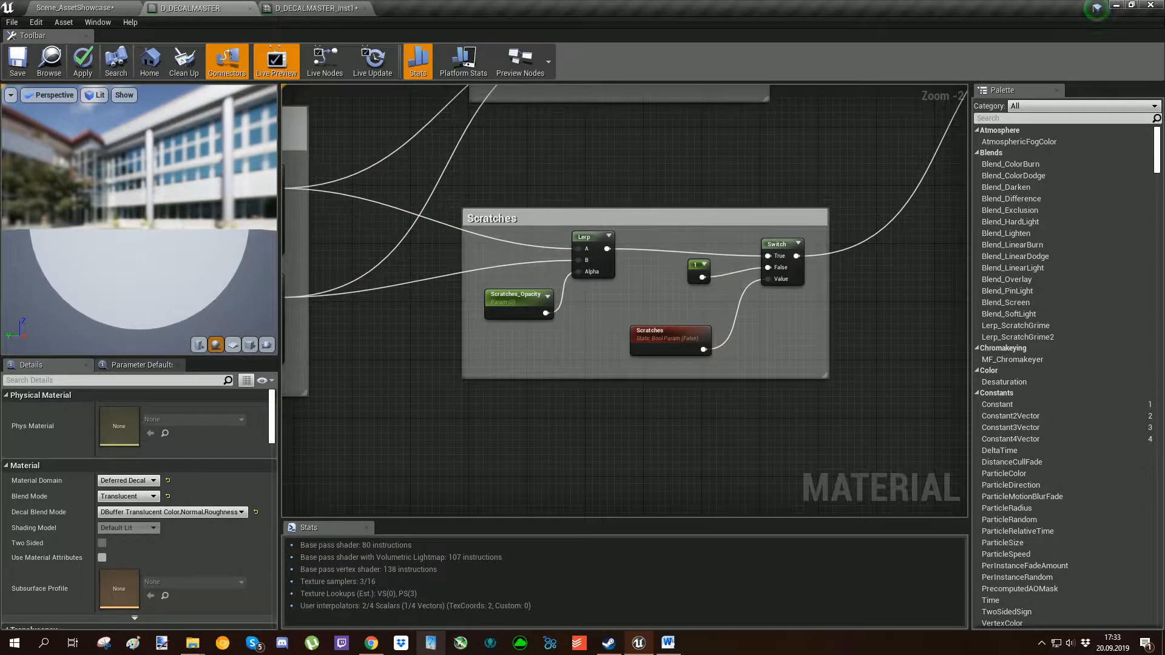
right_click_drag(675, 342, 614, 338)
scroll(658, 338, "up", 1)
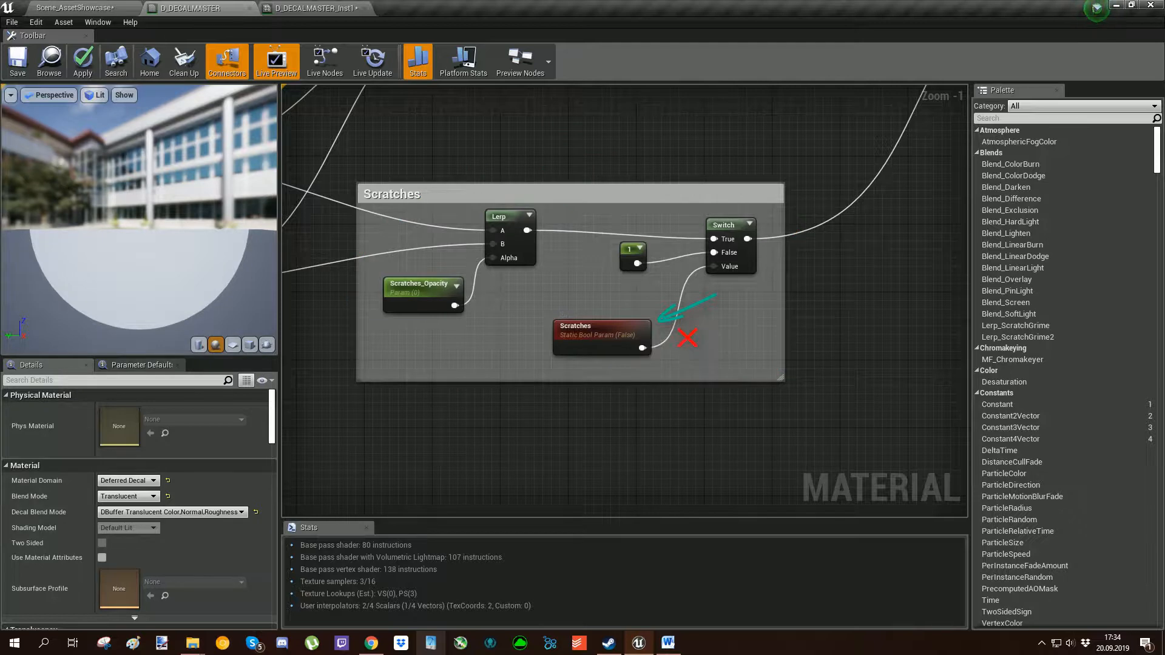
right_click_drag(665, 278, 641, 307)
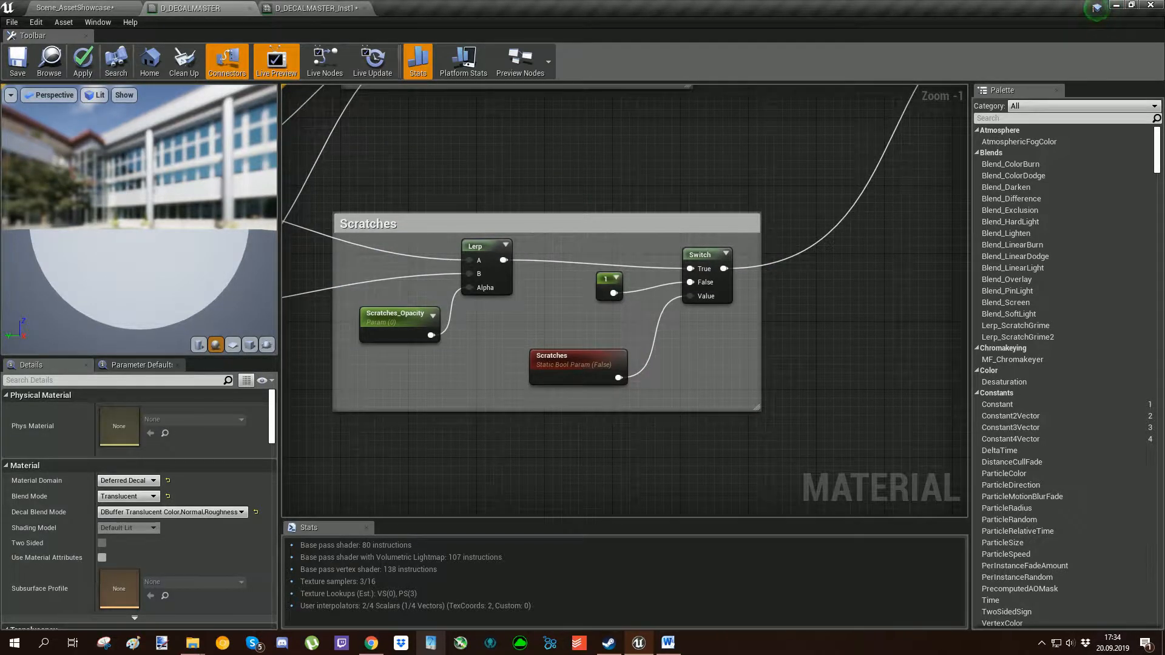
scroll(610, 291, "down", 3)
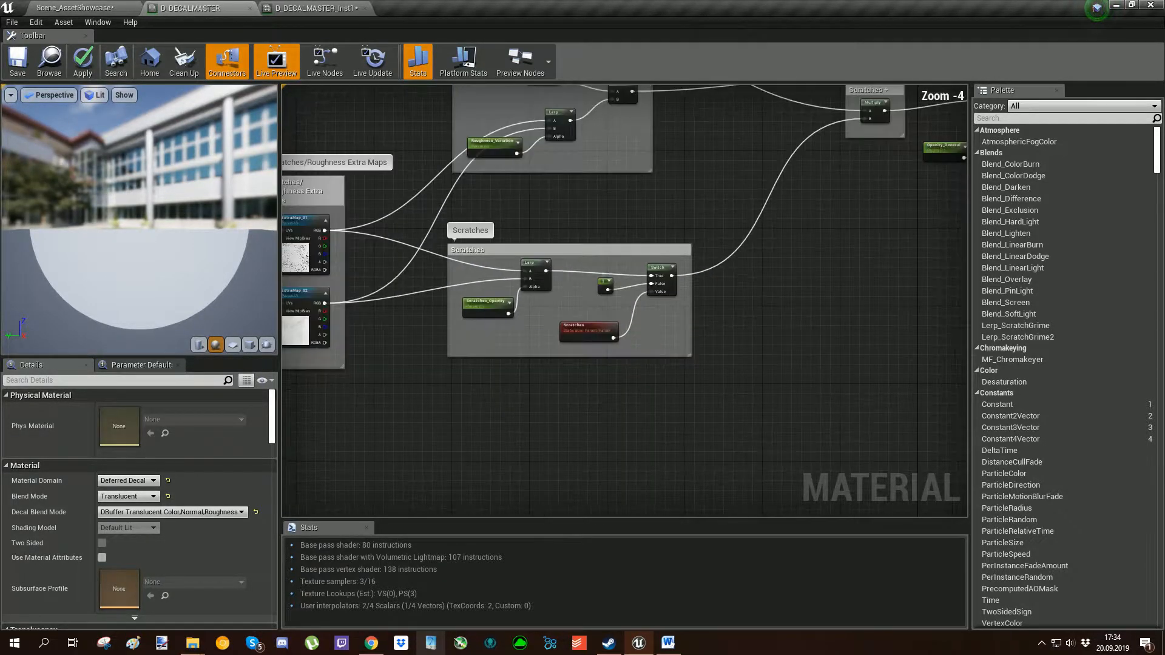
right_click_drag(674, 197, 642, 440)
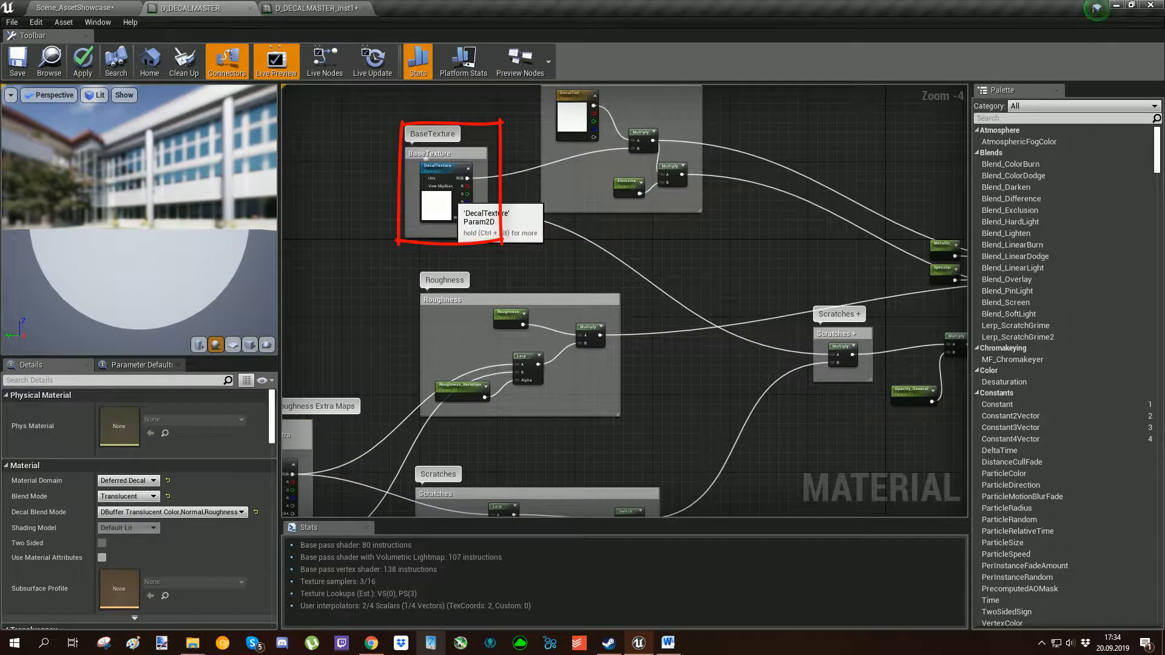
mouse_move(712, 401)
right_mouse_down()
mouse_move(705, 348)
mouse_move(761, 179)
right_mouse_up()
scroll(634, 354, "up", 3)
left_click_drag(689, 343, 709, 330)
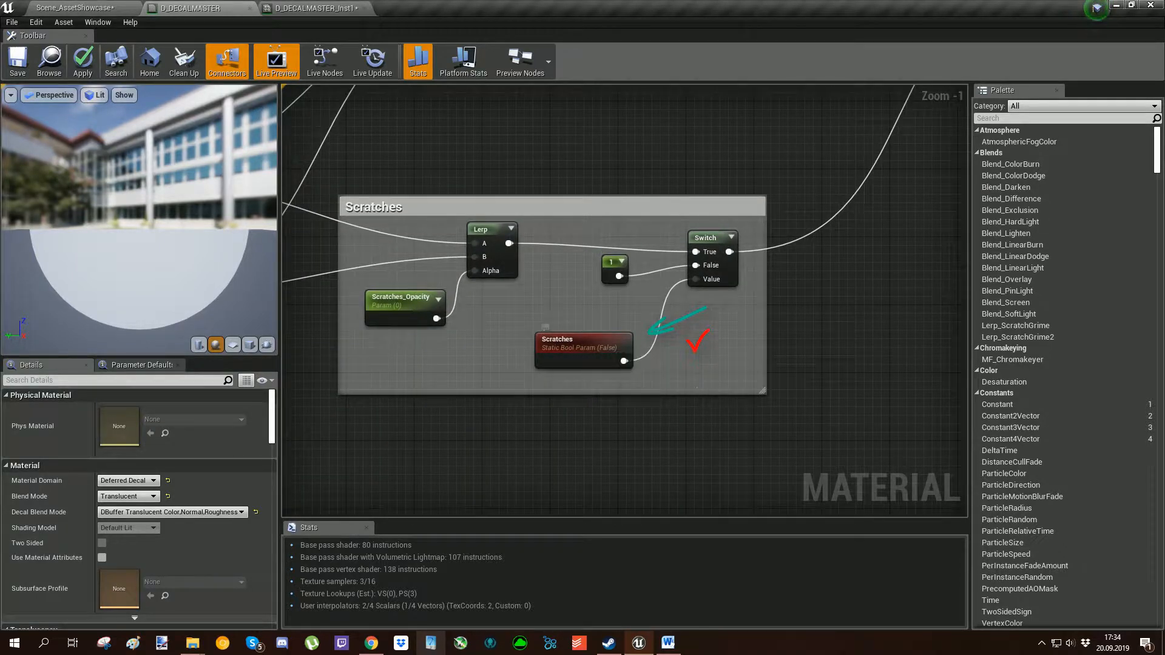
Examine the Scratches group's Lerp and follow the Switch output to the Multiply in the Scratches + group.
scroll(514, 308, "down", 2)
right_click_drag(514, 309, 636, 313)
scroll(618, 285, "up", 2)
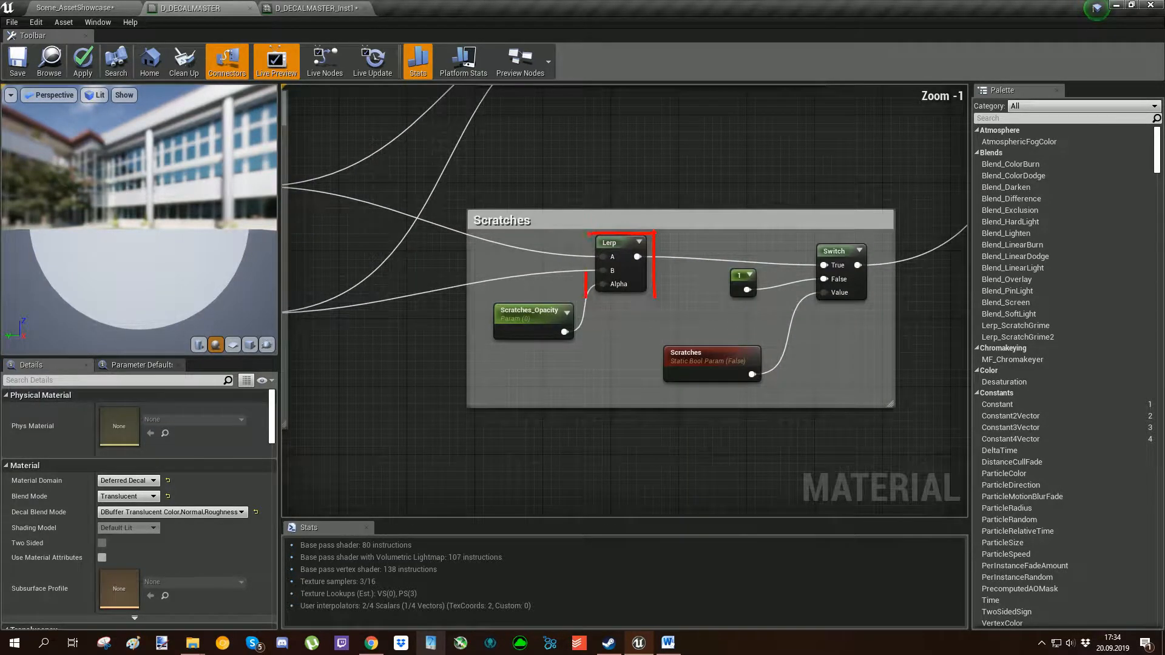
mouse_move(917, 182)
right_mouse_down()
mouse_move(551, 288)
mouse_move(679, 236)
mouse_move(614, 343)
mouse_move(432, 461)
right_mouse_up()
scroll(526, 405, "down", 2)
left_click_drag(709, 299, 711, 348)
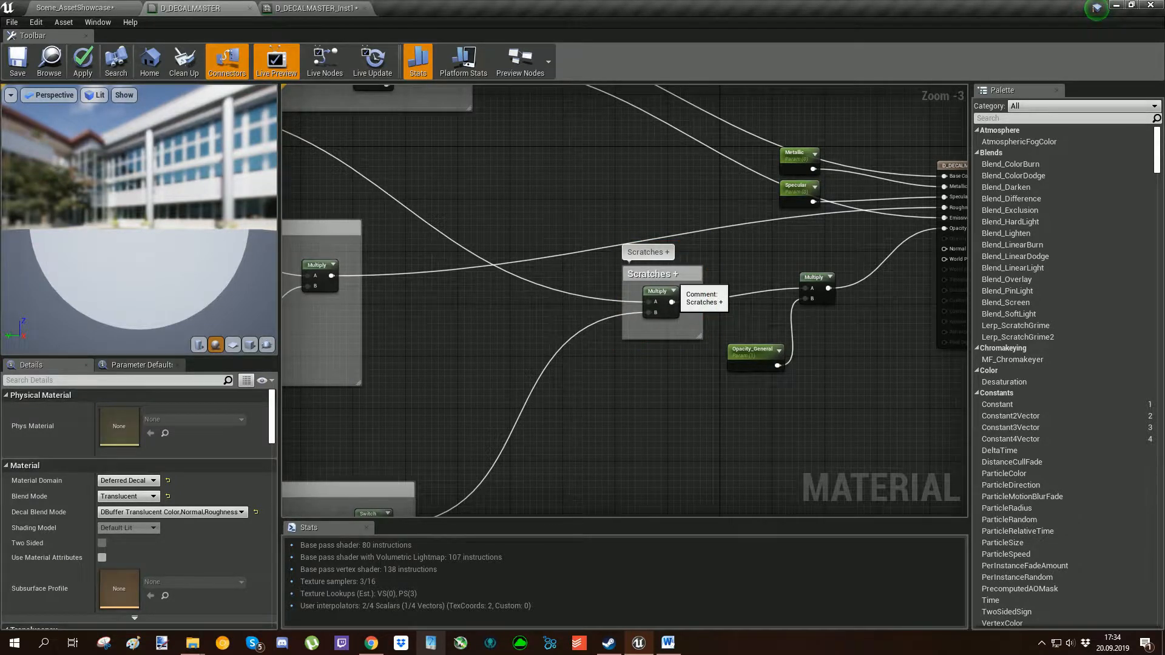
Trace the two inputs of the Scratches + Multiply back to the BaseTexture alpha and the Scratches group.
left_click_drag(682, 278, 649, 271)
right_click_drag(413, 233, 633, 321)
left_click(633, 321)
left_click_drag(333, 228, 293, 225)
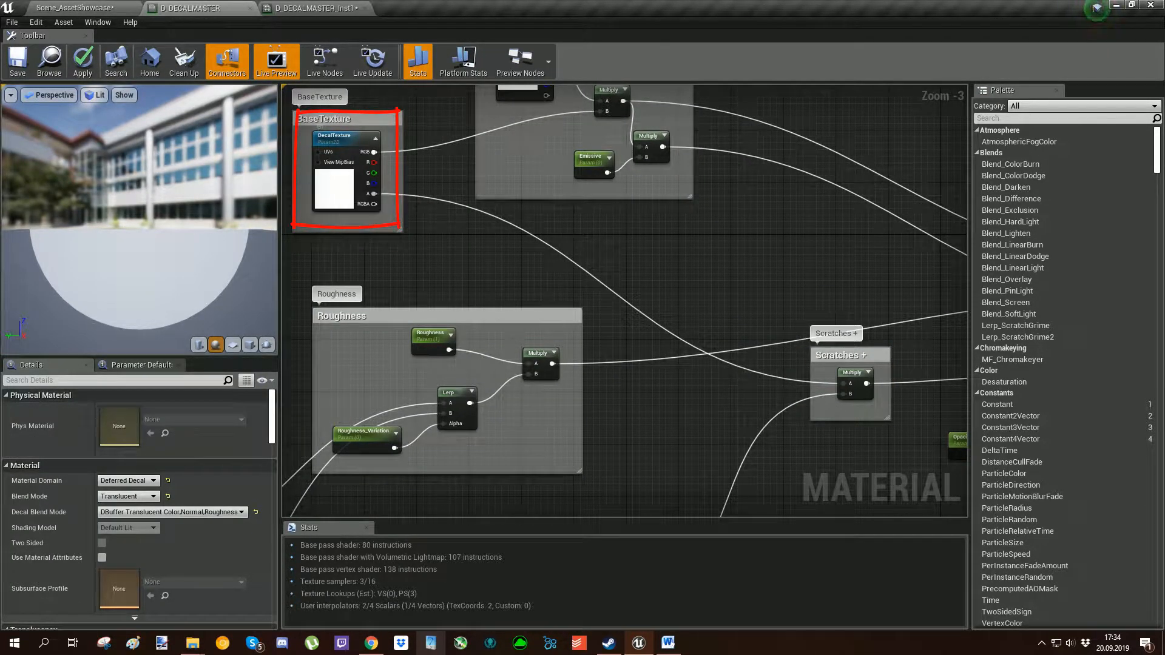
right_click_drag(633, 319, 643, 185)
right_click_drag(797, 392, 842, 277)
mouse_move(437, 349)
right_mouse_down()
mouse_move(627, 270)
mouse_move(648, 283)
right_mouse_up()
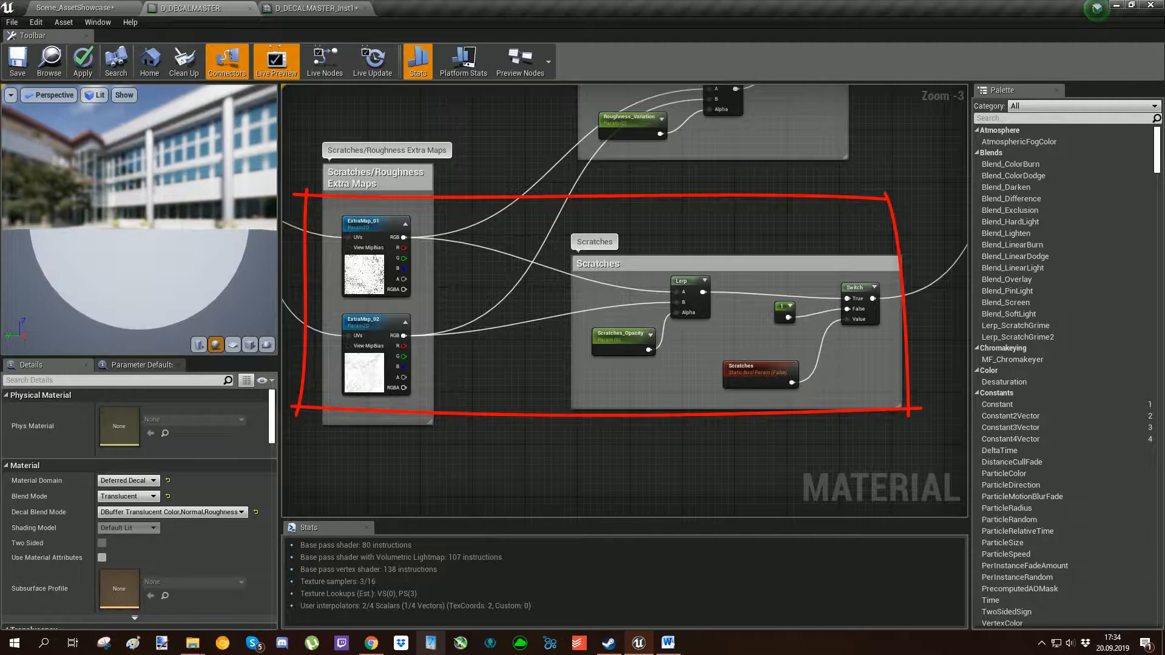
Follow the Scratches + result through its Multiply with Opacity_General to the Opacity input of D_DECALMASTER.
right_click_drag(816, 246, 434, 404)
right_click_drag(751, 297, 601, 354)
scroll(584, 292, "up", 2)
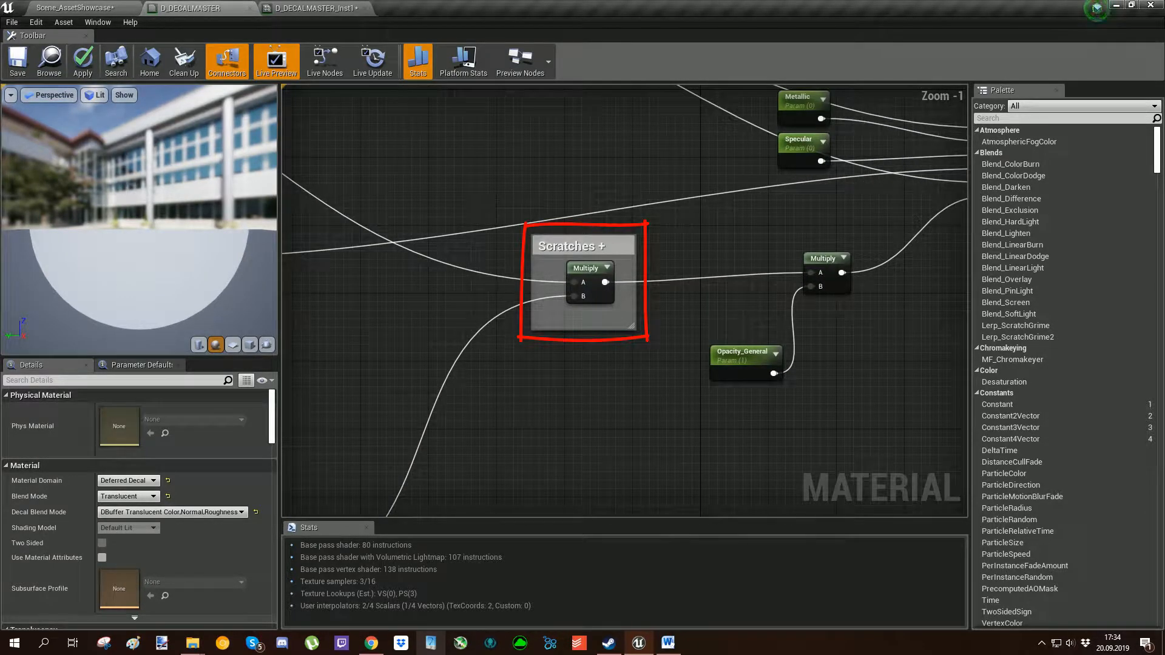
right_click_drag(667, 268, 535, 280)
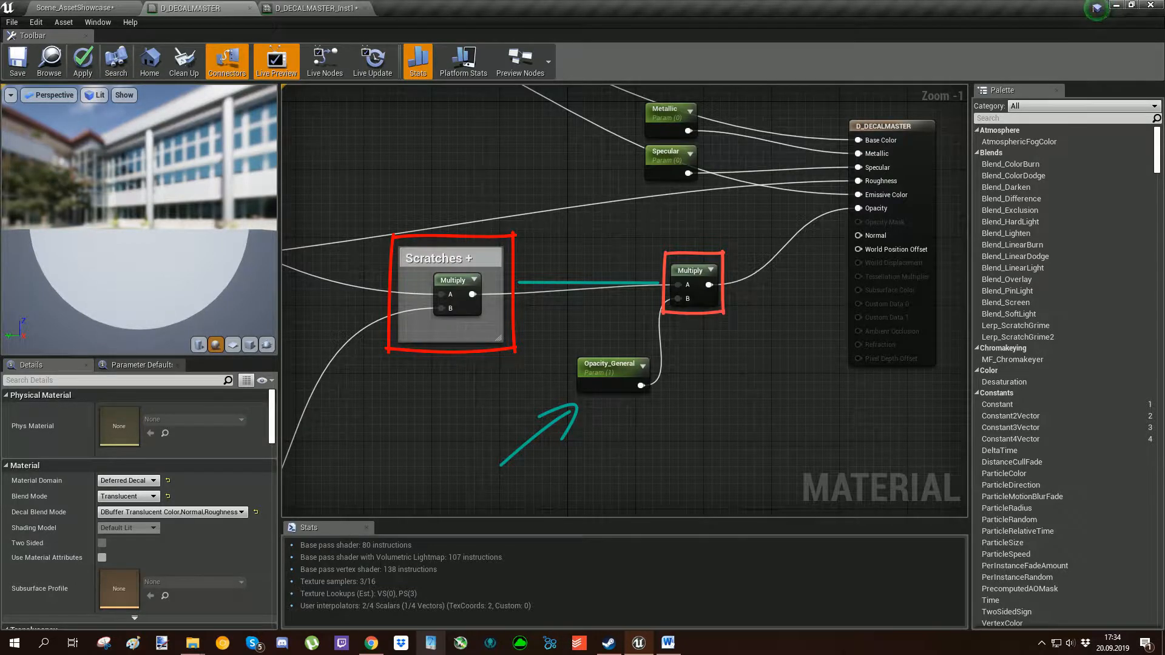
mouse_move(625, 301)
right_mouse_down()
mouse_move(591, 297)
mouse_move(583, 347)
right_mouse_up()
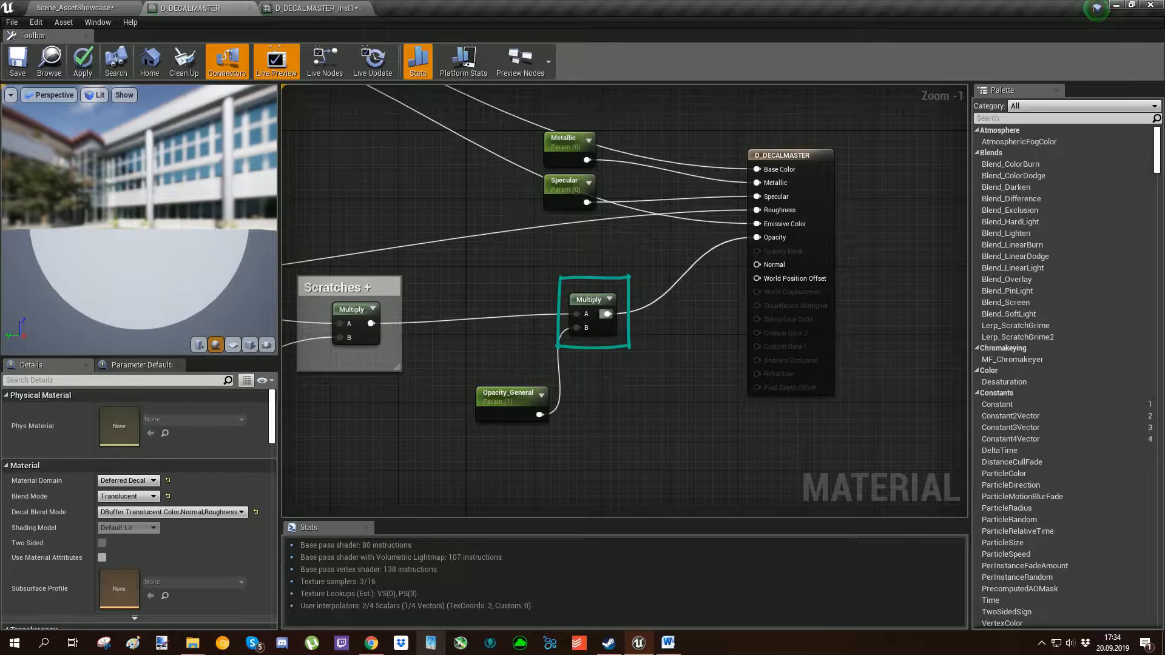
Examine how ExtraMap_01 and ExtraMap_02 feed the Roughness group's Lerp together with the Roughness_Variation parameter.
scroll(787, 265, "down", 4)
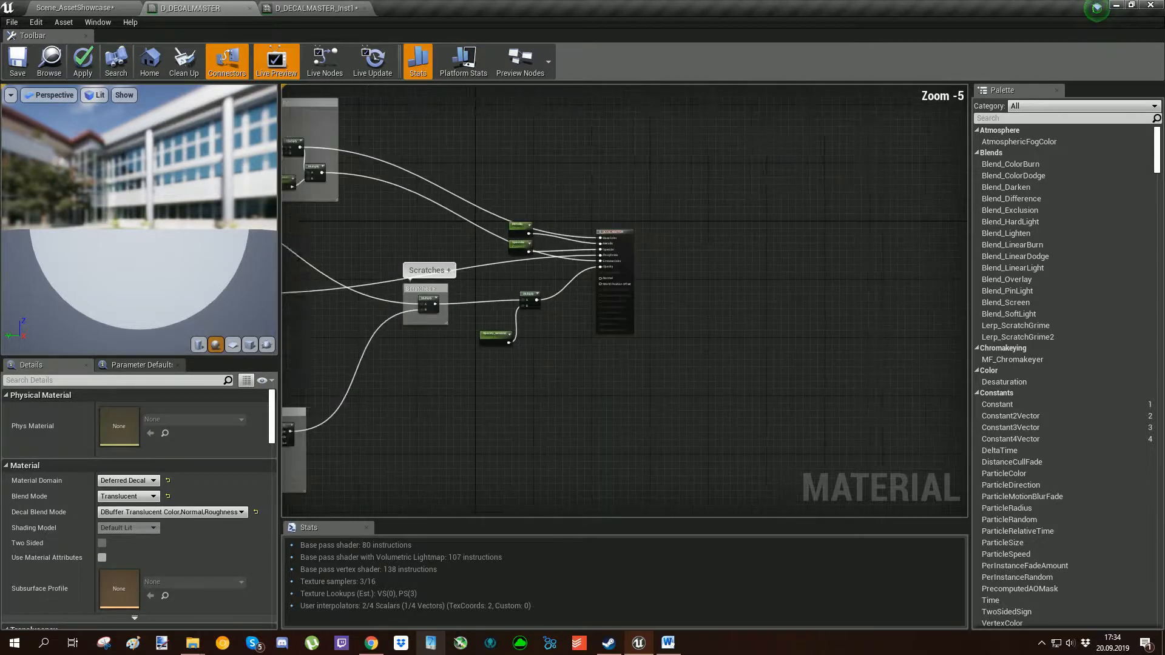
right_click_drag(787, 265, 762, 271)
right_click_drag(399, 299, 488, 234)
scroll(488, 234, "up", 2)
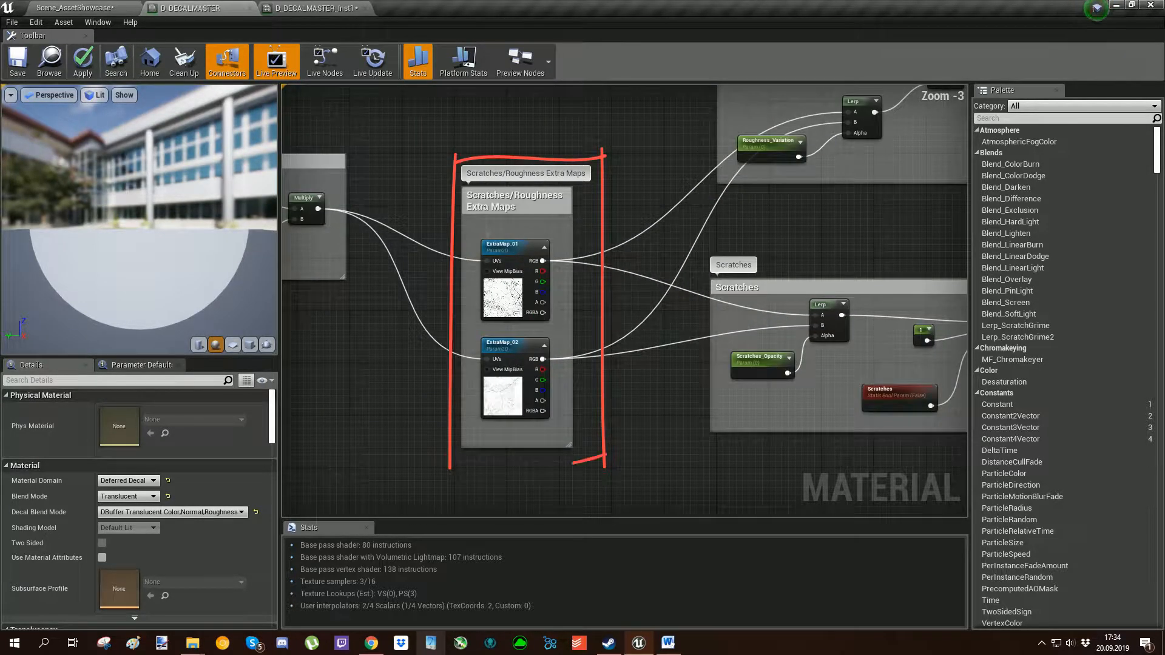
right_click_drag(828, 205, 502, 380)
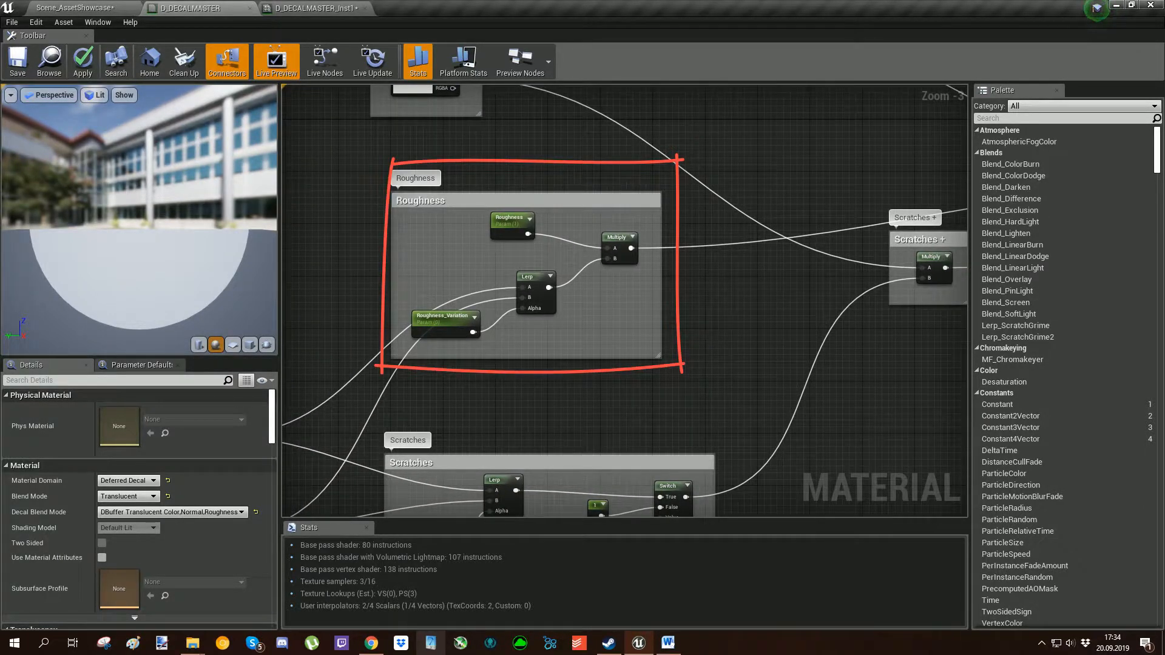
scroll(677, 270, "down", 3)
scroll(638, 277, "up", 3)
right_click_drag(402, 403, 524, 341)
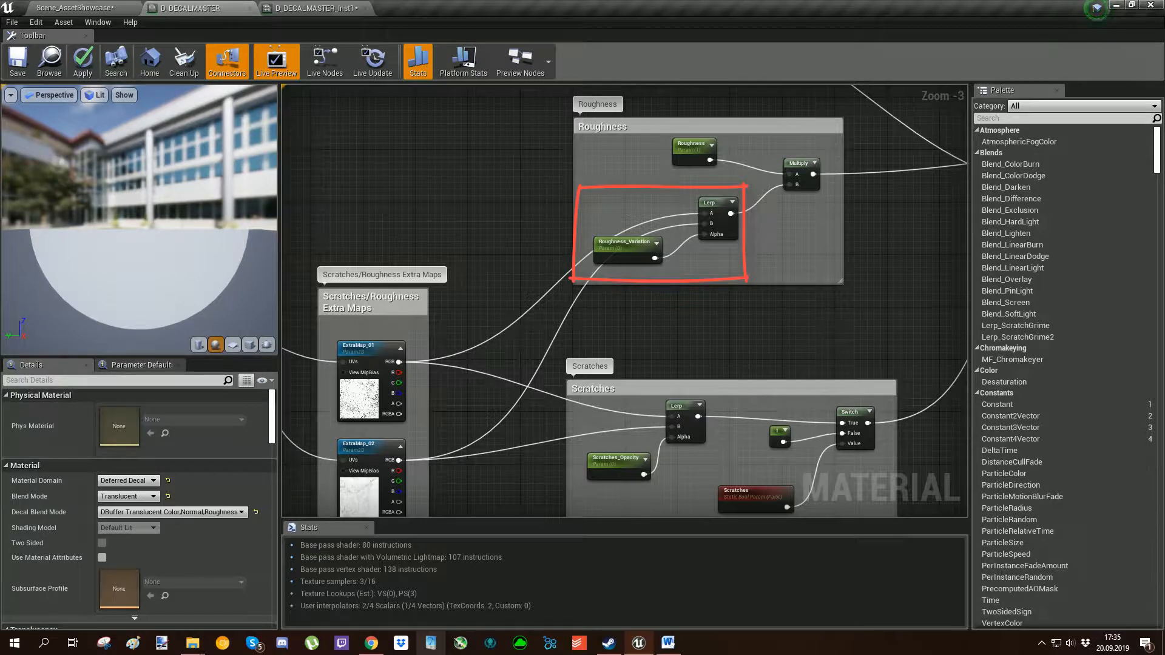
Examine the Multiply of the Roughness parameter with the Lerp and trace it to the Roughness input of D_DECALMASTER.
scroll(712, 259, "up", 2)
mouse_move(737, 246)
right_mouse_down()
mouse_move(686, 299)
mouse_move(533, 368)
right_mouse_up()
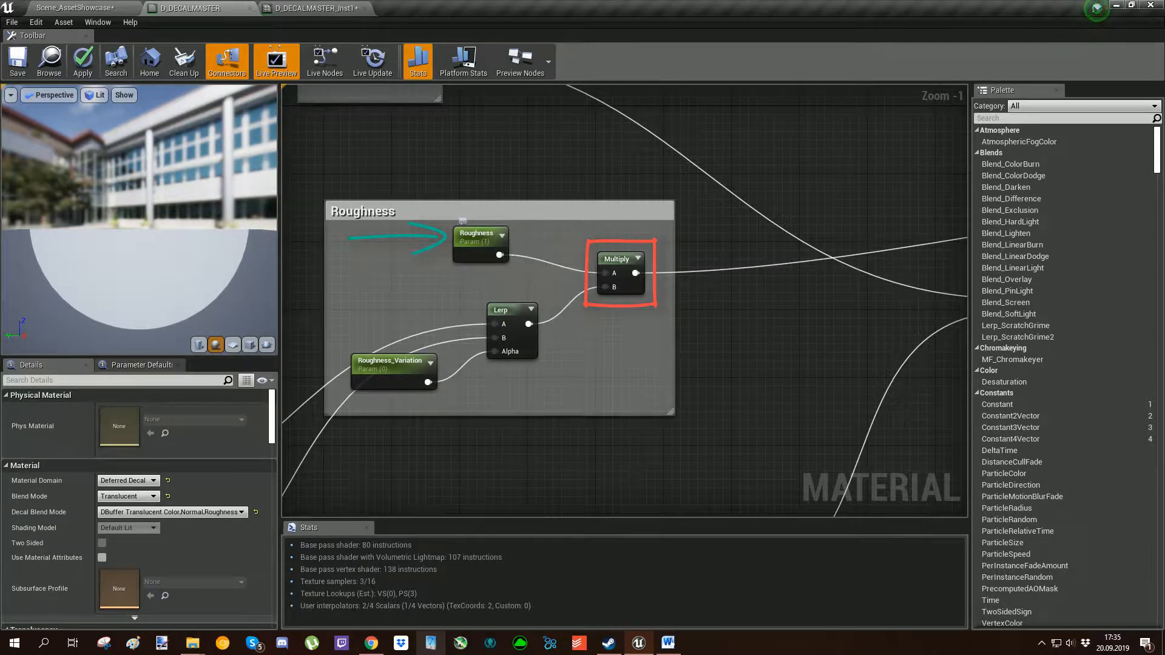
scroll(622, 213, "down", 2)
right_click_drag(622, 212, 356, 269)
right_click_drag(607, 280, 218, 322)
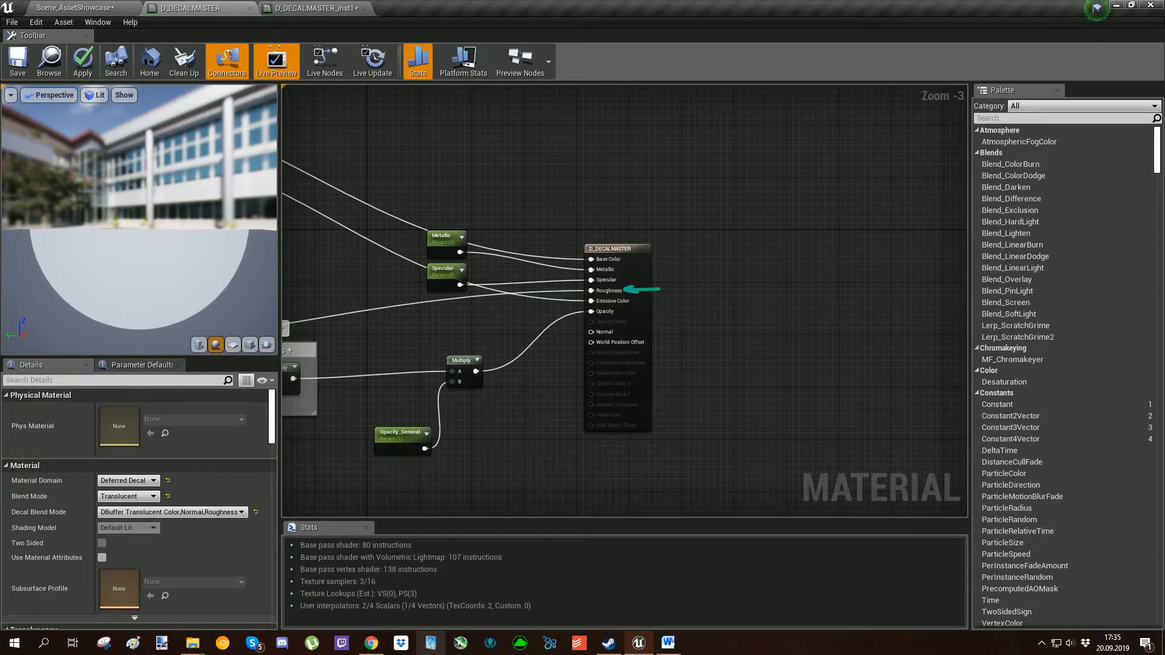
Examine how the Metallic and Specular parameters connect to the D_DECALMASTER output node.
scroll(606, 290, "up", 3)
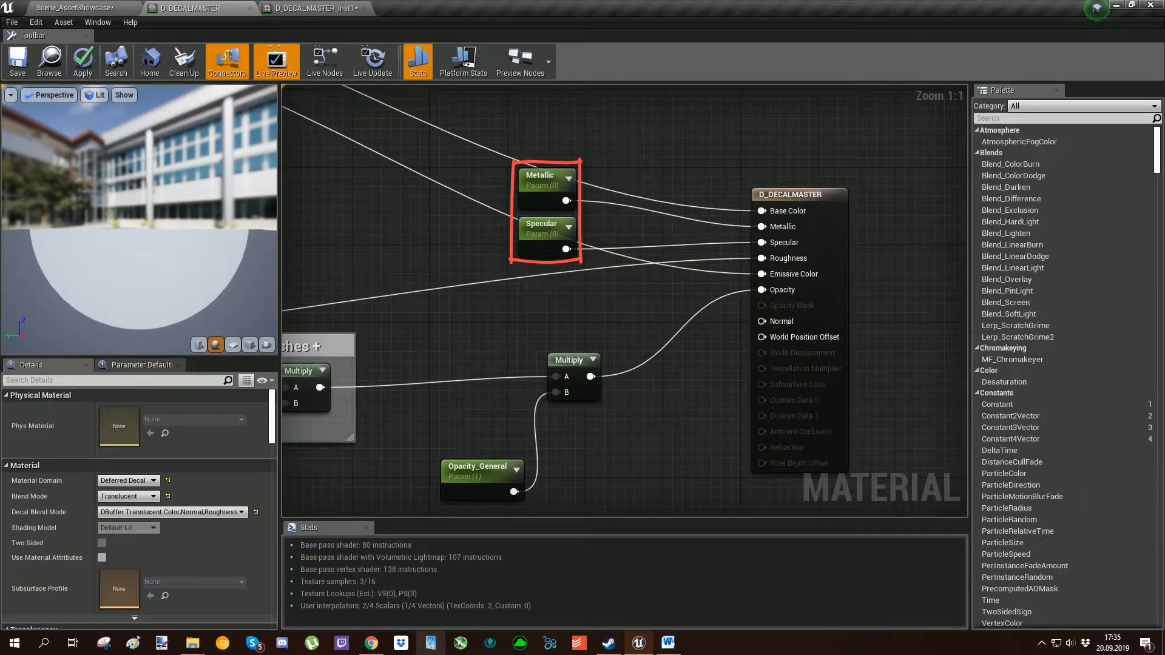
scroll(625, 270, "down", 5)
scroll(516, 276, "down", 3)
right_click_drag(515, 276, 653, 267)
scroll(653, 267, "up", 1)
right_click_drag(607, 313, 638, 311)
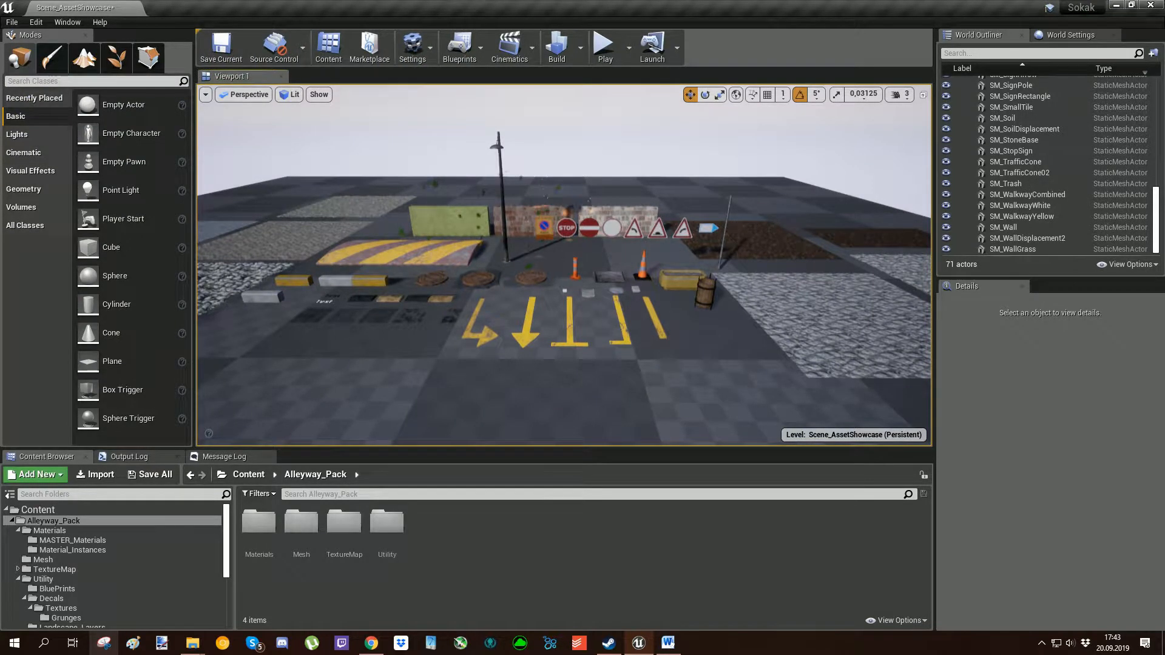
Open the Falling_Leaf folder inside Alleyway_Pack's Utility/Particles folder.
double_click(389, 526)
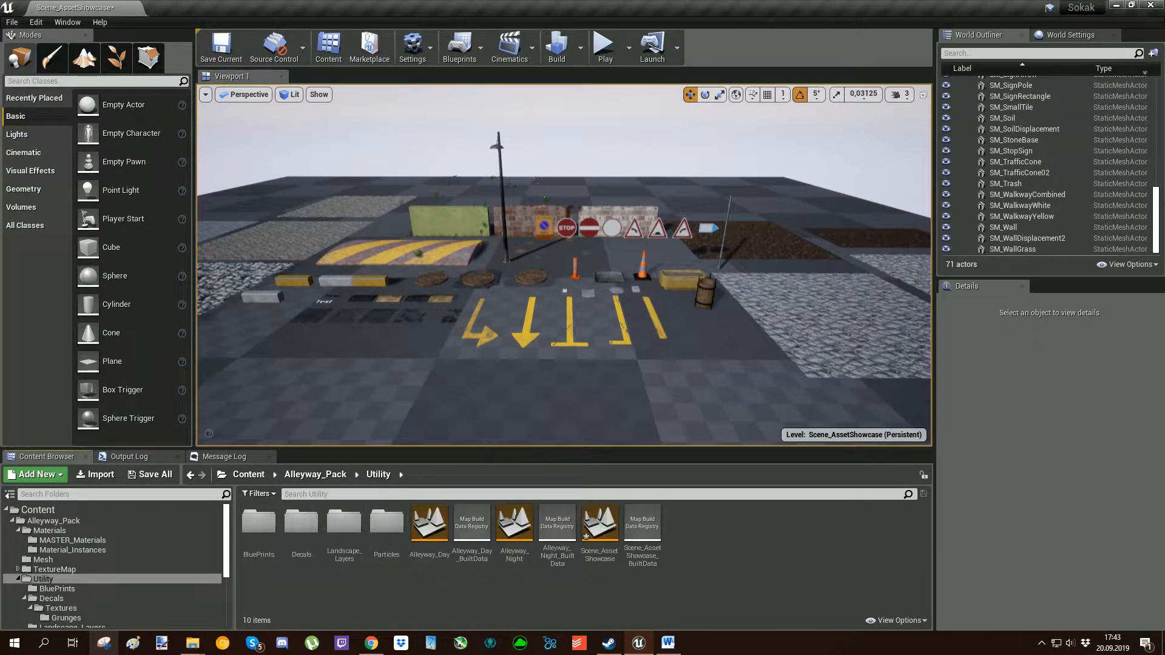
double_click(386, 523)
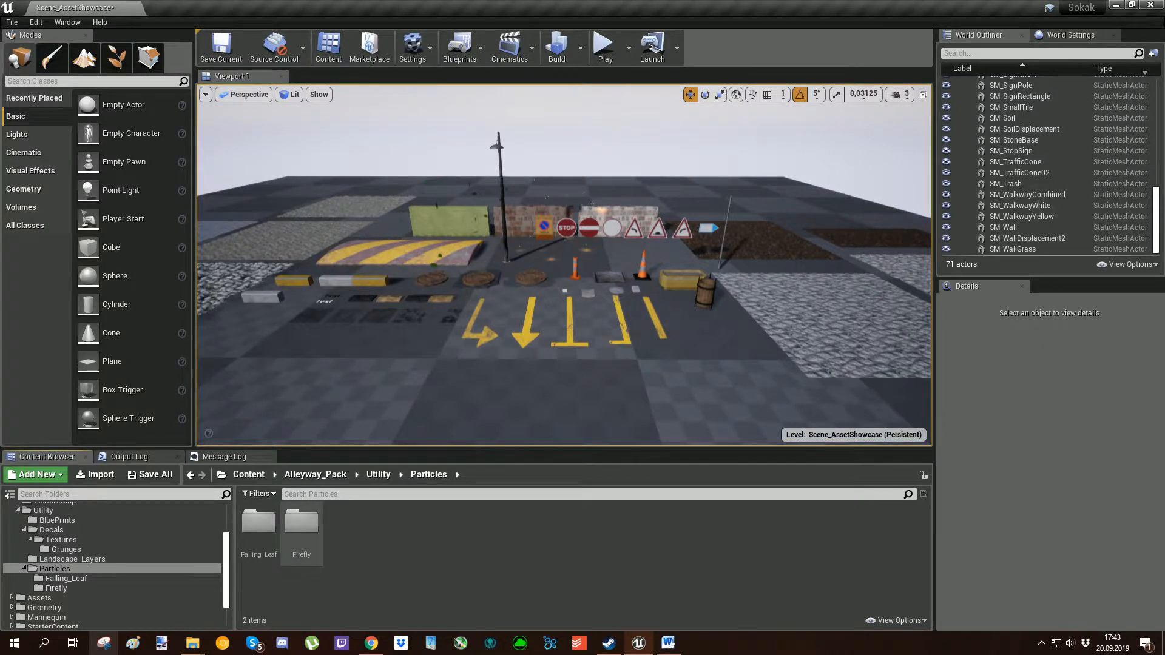
double_click(258, 523)
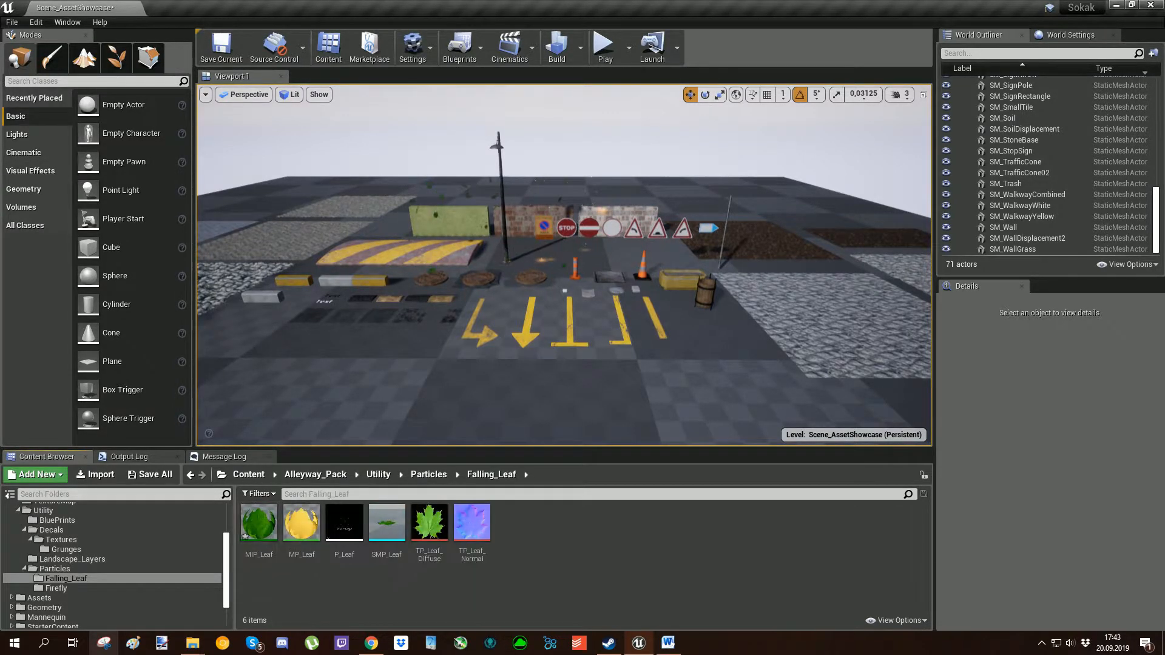
Place the P_Leaf particle system on the floor in front of the road markings and view its falling leaves without editor gizmos.
right_click_drag(388, 388, 392, 432)
double_click(343, 534)
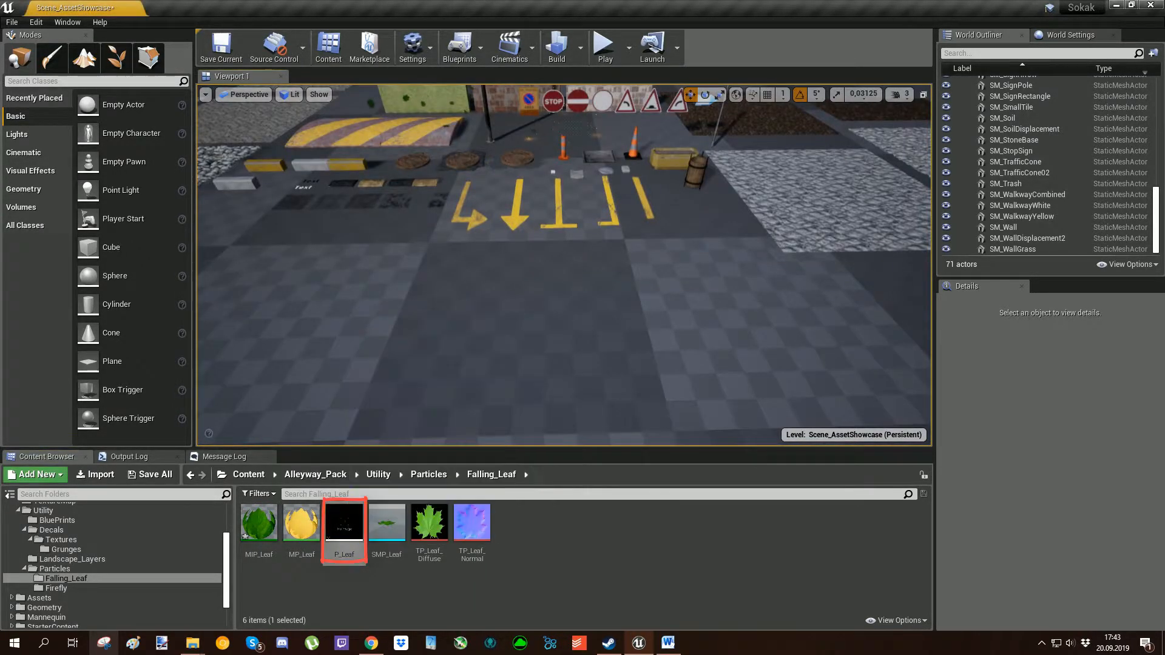
left_click_drag(343, 527, 478, 322)
key("a")
right_click_drag(483, 292, 719, 257)
key("s")
key("a")
key("g")
key("g")
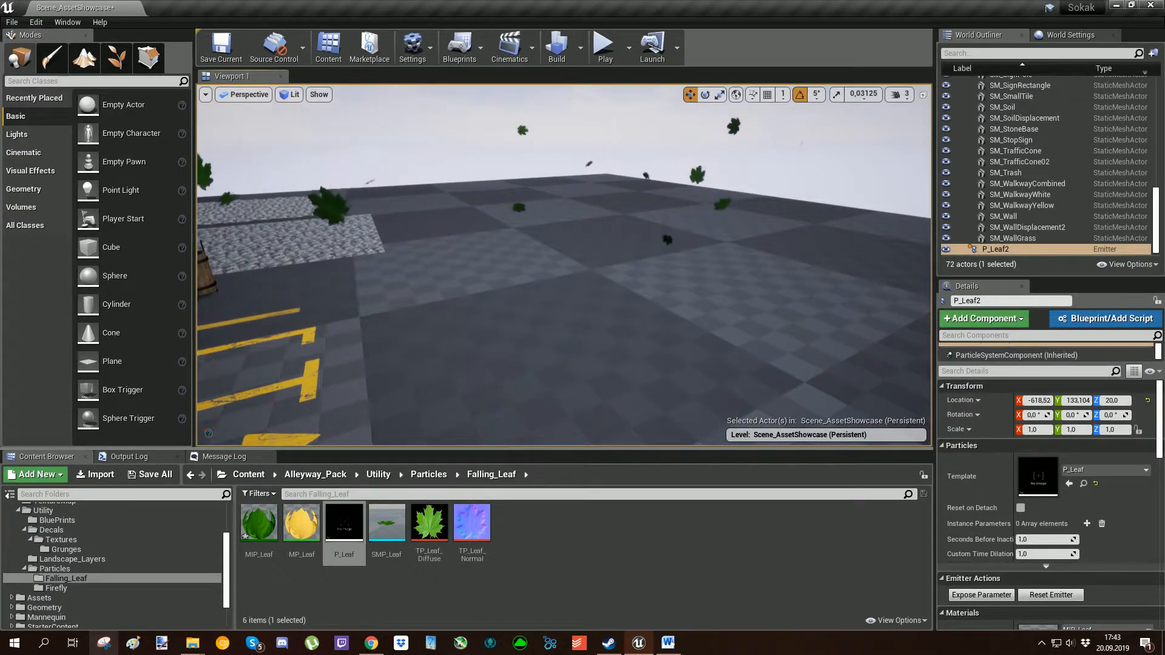
Open the MIP_Leaf material instance and change its Tint to light grey.
left_click(387, 524)
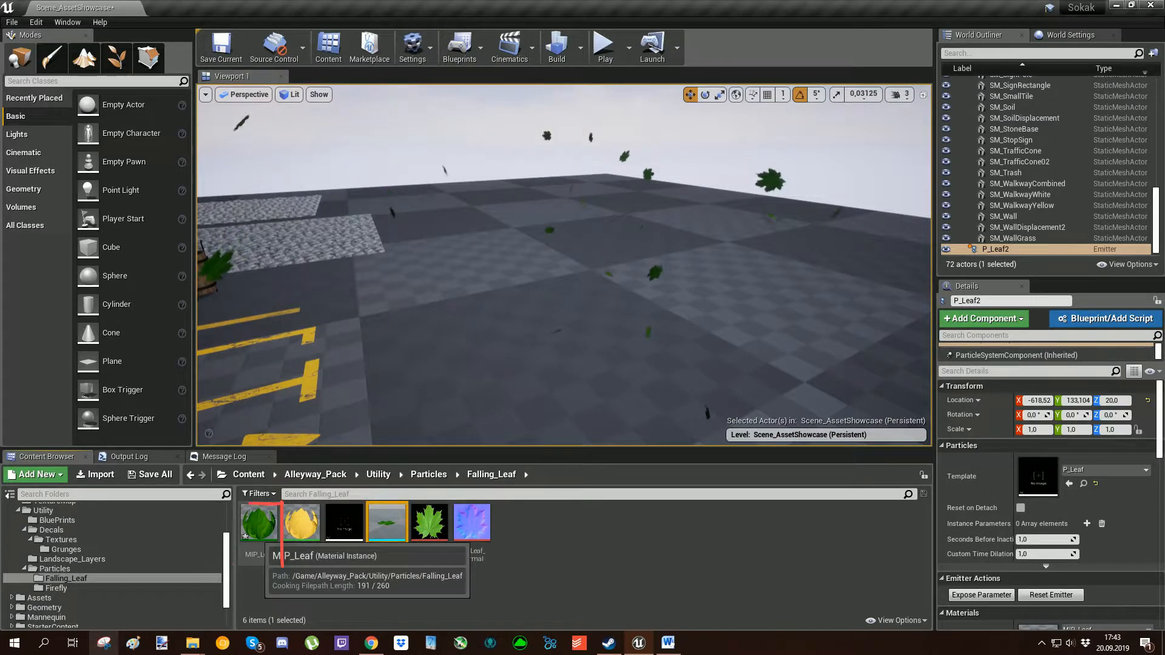
double_click(261, 529)
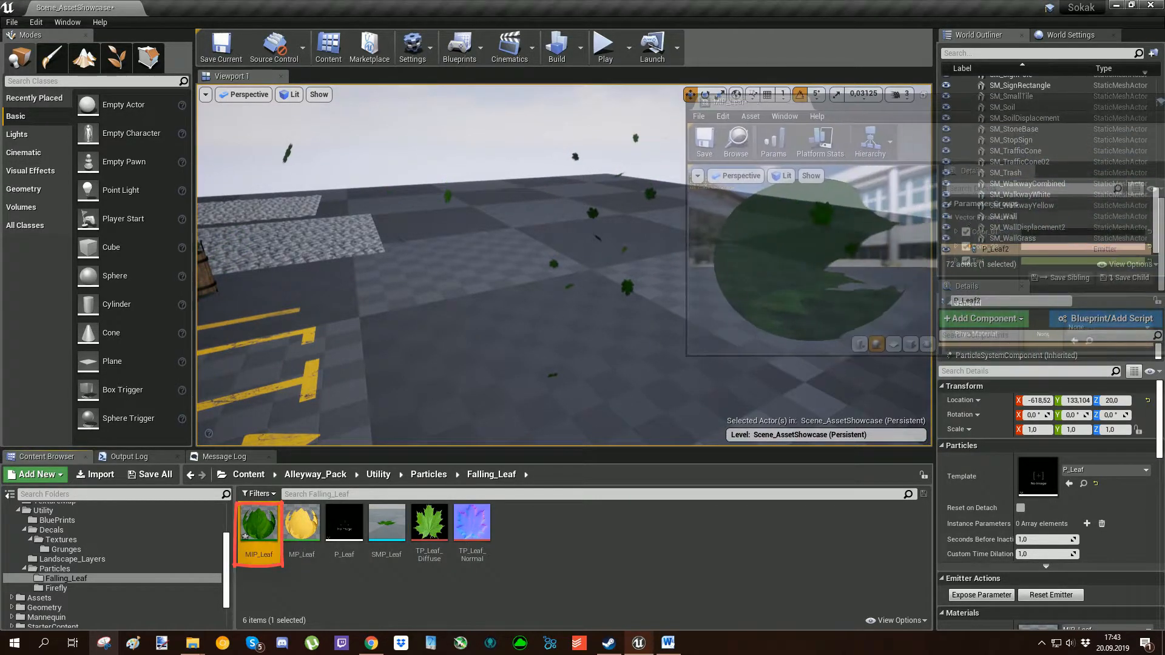
right_click_drag(449, 273, 534, 273)
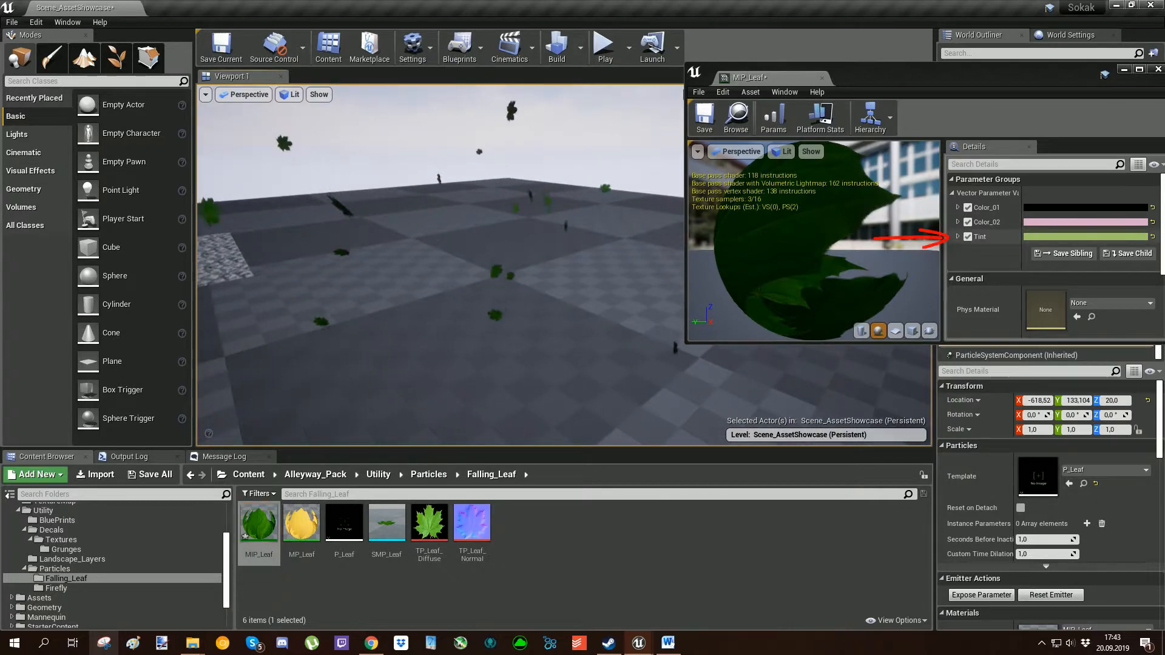
left_click(1059, 236)
mouse_move(875, 383)
left_mouse_down()
mouse_move(897, 303)
mouse_move(865, 344)
mouse_move(884, 346)
mouse_move(872, 341)
left_mouse_up()
left_click(980, 531)
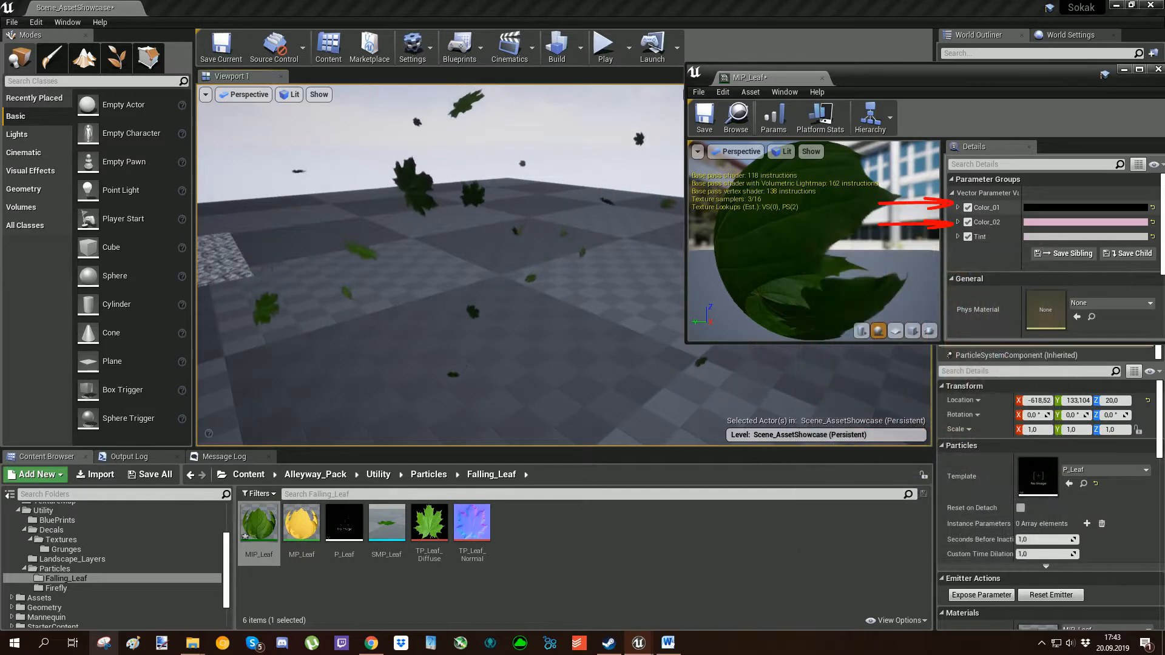
Set MIP_Leaf's Color_02 to a salmon tone (sRGB D8B1A0FF) and pick a different colour for Color_01.
left_click(1086, 222)
mouse_move(876, 312)
left_mouse_down()
mouse_move(841, 315)
mouse_move(876, 355)
mouse_move(892, 315)
mouse_move(884, 333)
left_mouse_up()
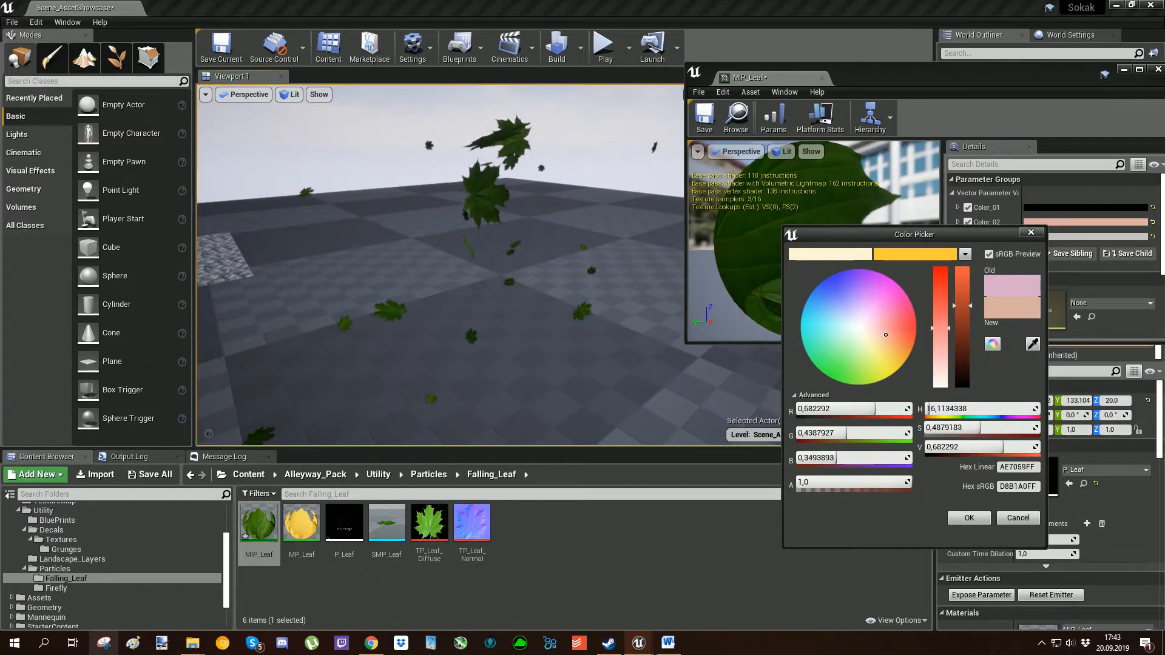
left_click(969, 518)
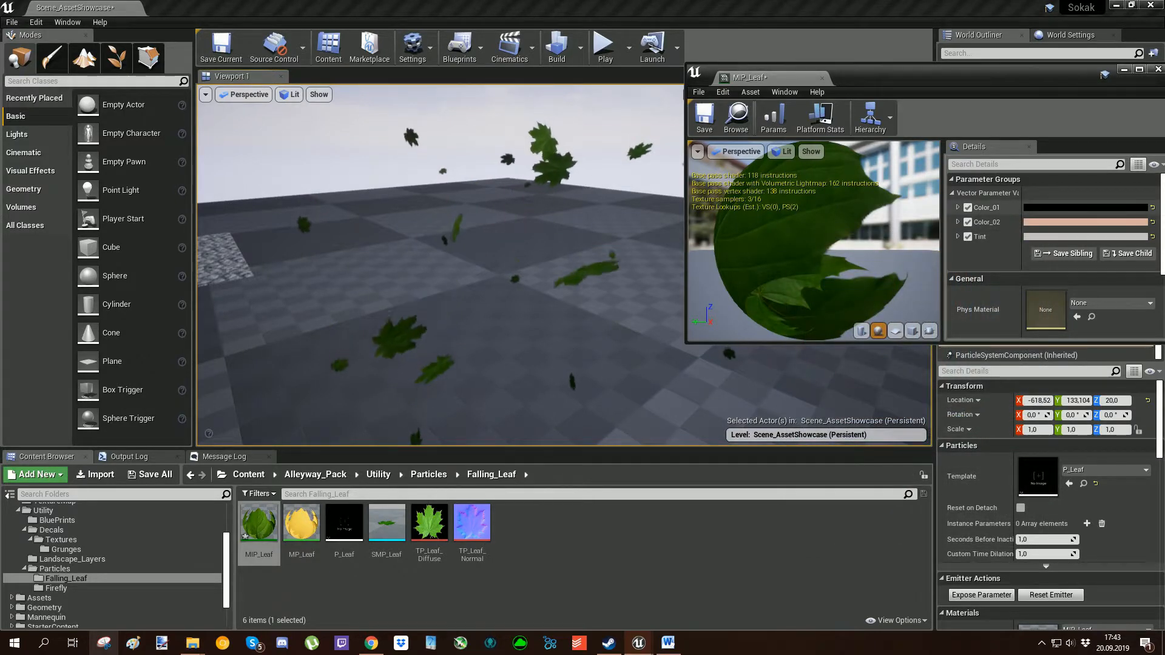
left_click(1044, 207)
mouse_move(848, 303)
left_mouse_down()
mouse_move(828, 289)
mouse_move(857, 319)
left_mouse_up()
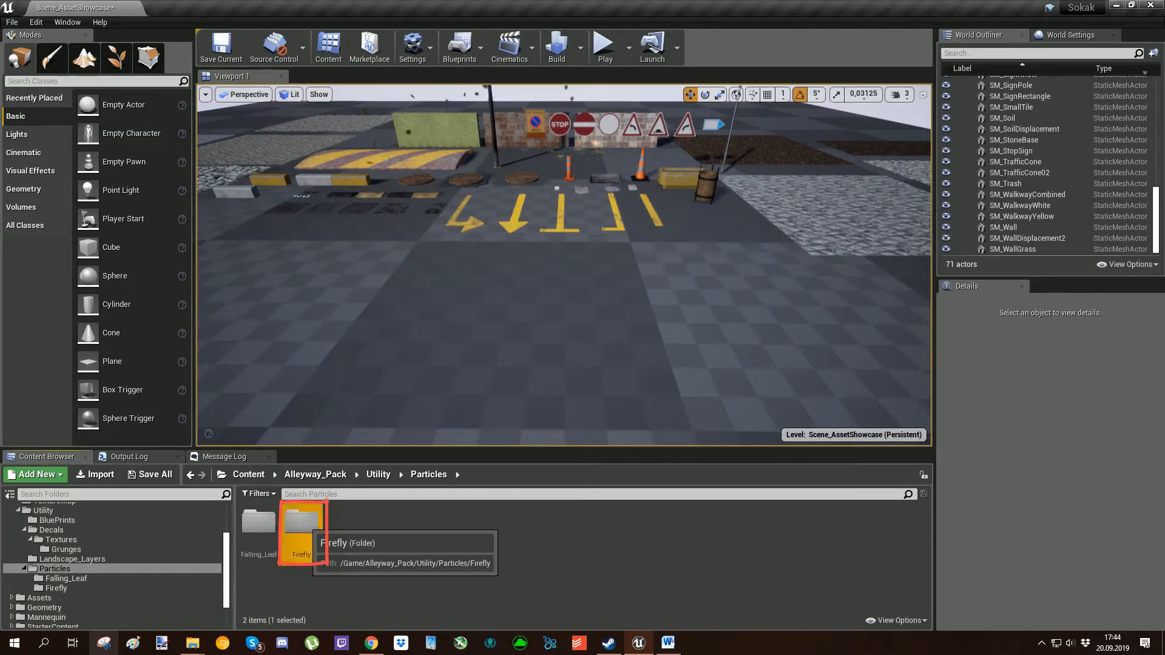
Place the P_Fireflies particle system from the Firefly folder in front of the road markings and view it without editor gizmos.
double_click(301, 521)
double_click(301, 527)
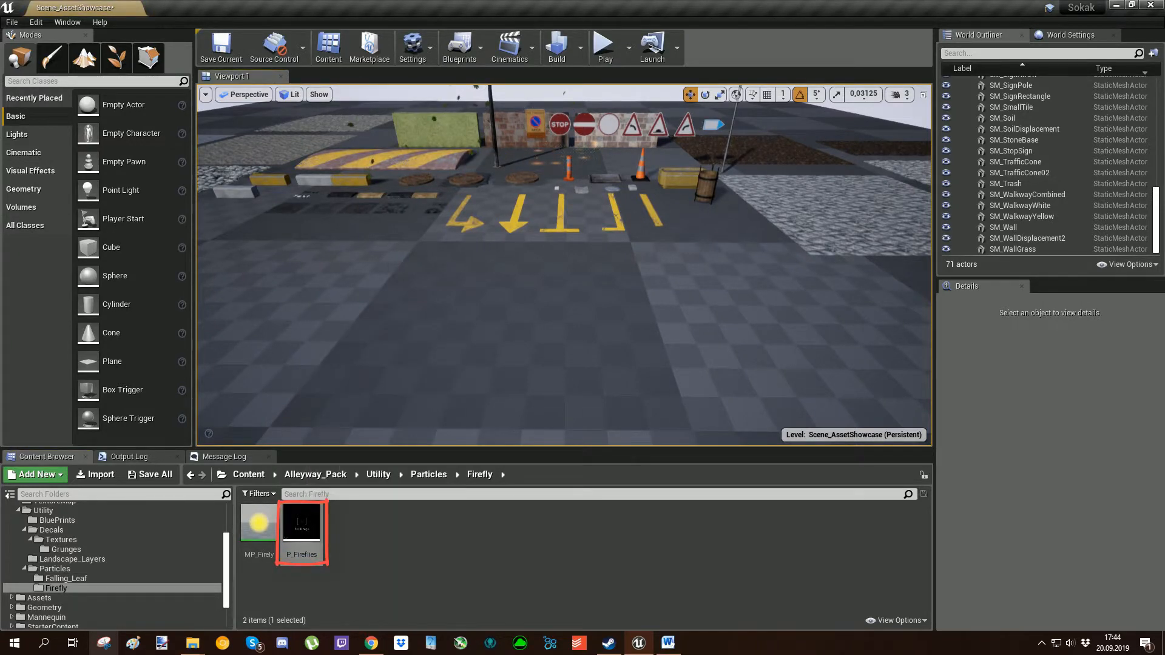
left_click_drag(302, 528, 534, 311)
right_click_drag(534, 310, 619, 302)
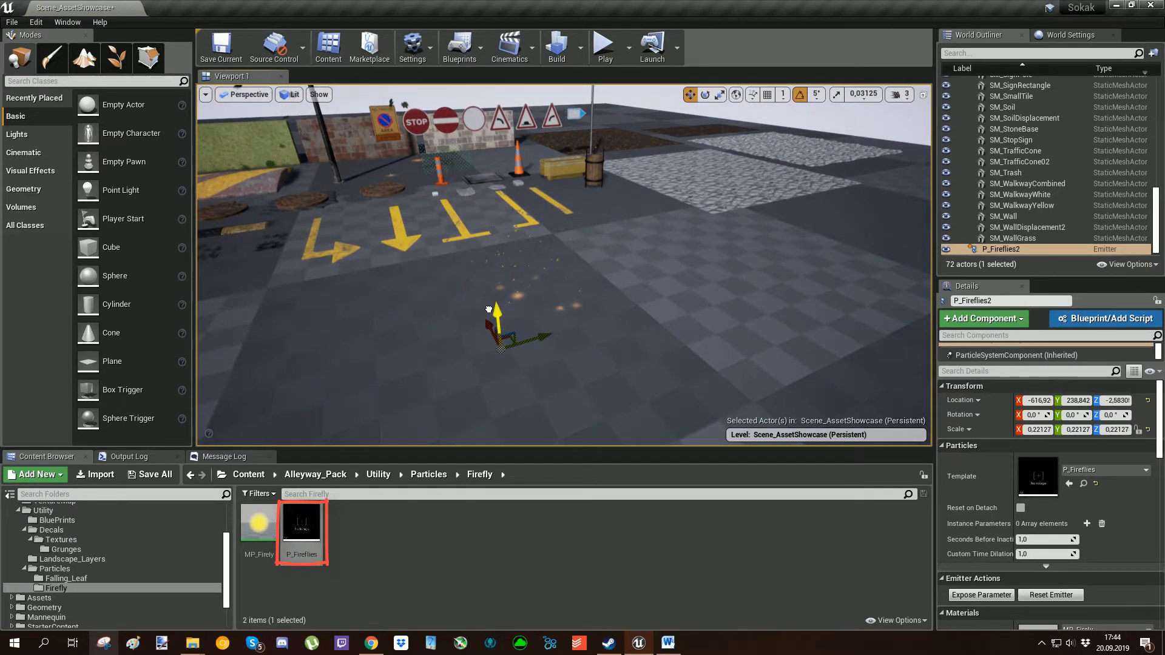
right_click_drag(489, 309, 445, 297)
key("g")
key("g")
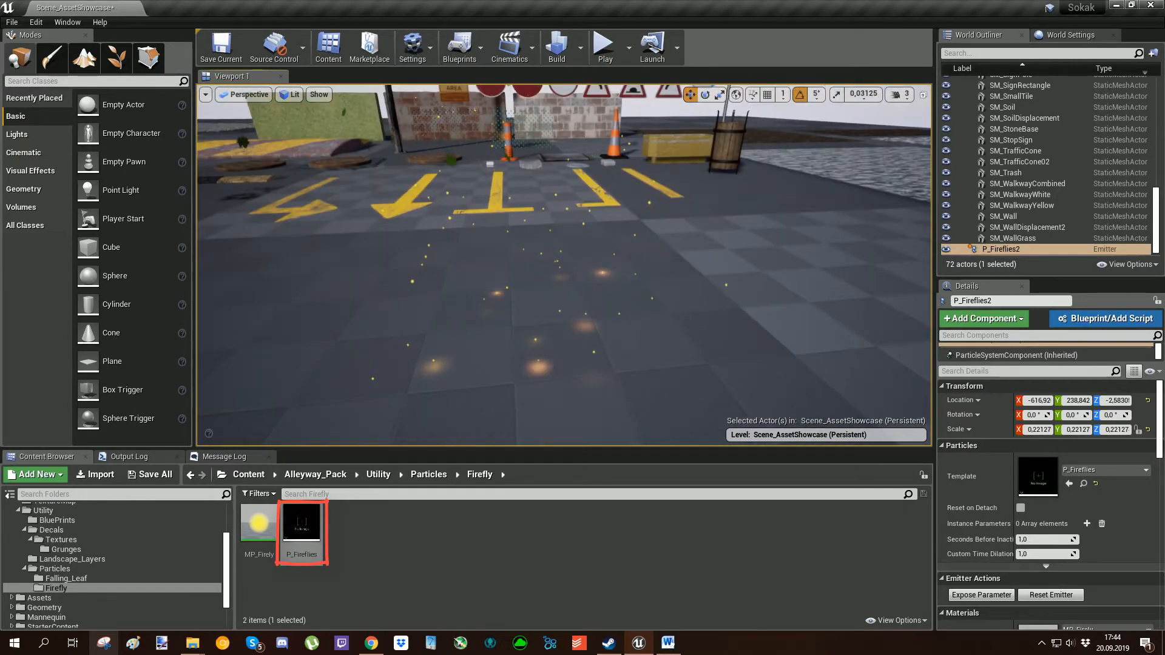